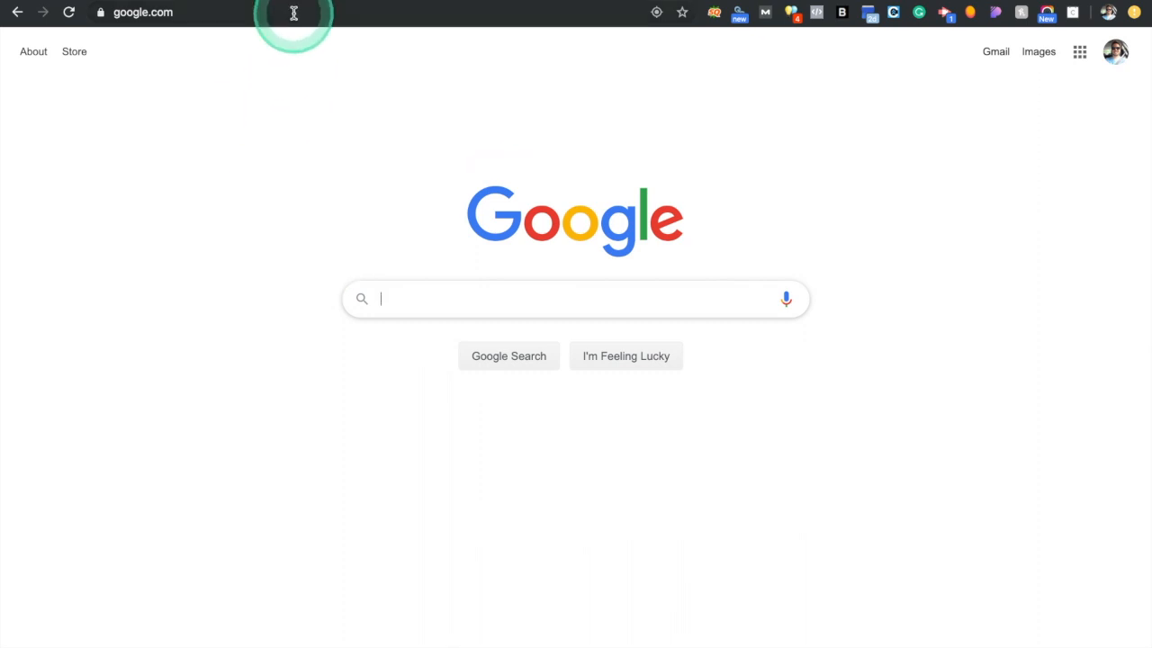
Load app.showit.co in Chrome from the address-bar autocomplete
{"action": "type", "text": "app"}
{"action": "key", "text": "Return"}
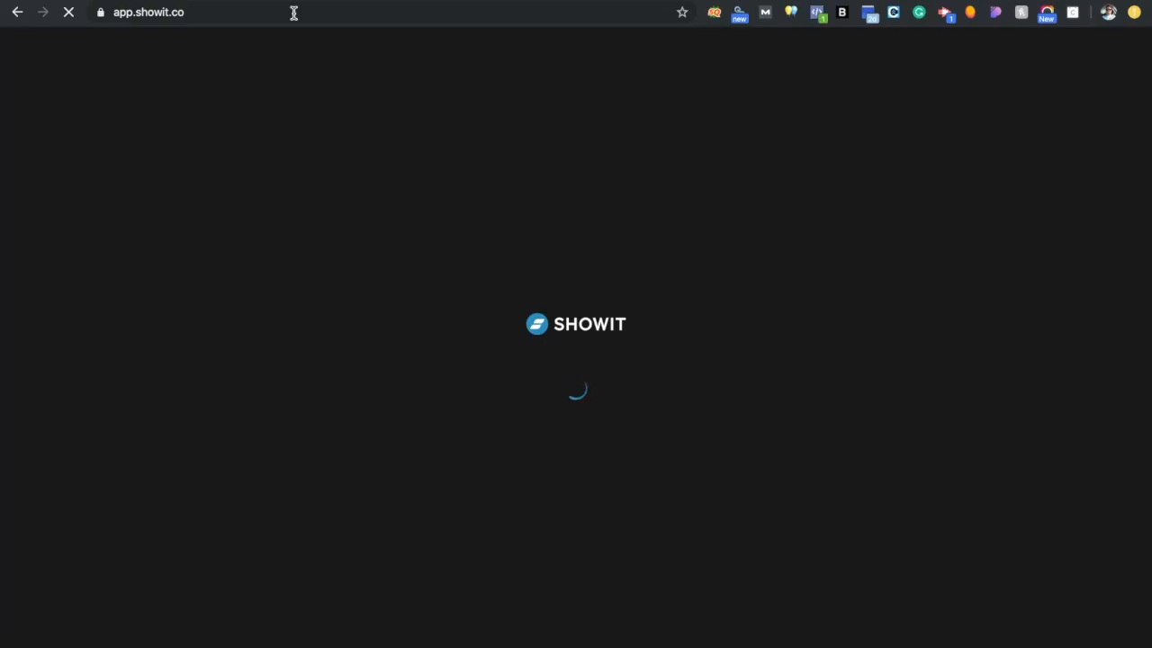
{"action": "left_click", "coordinate": [718, 394]}
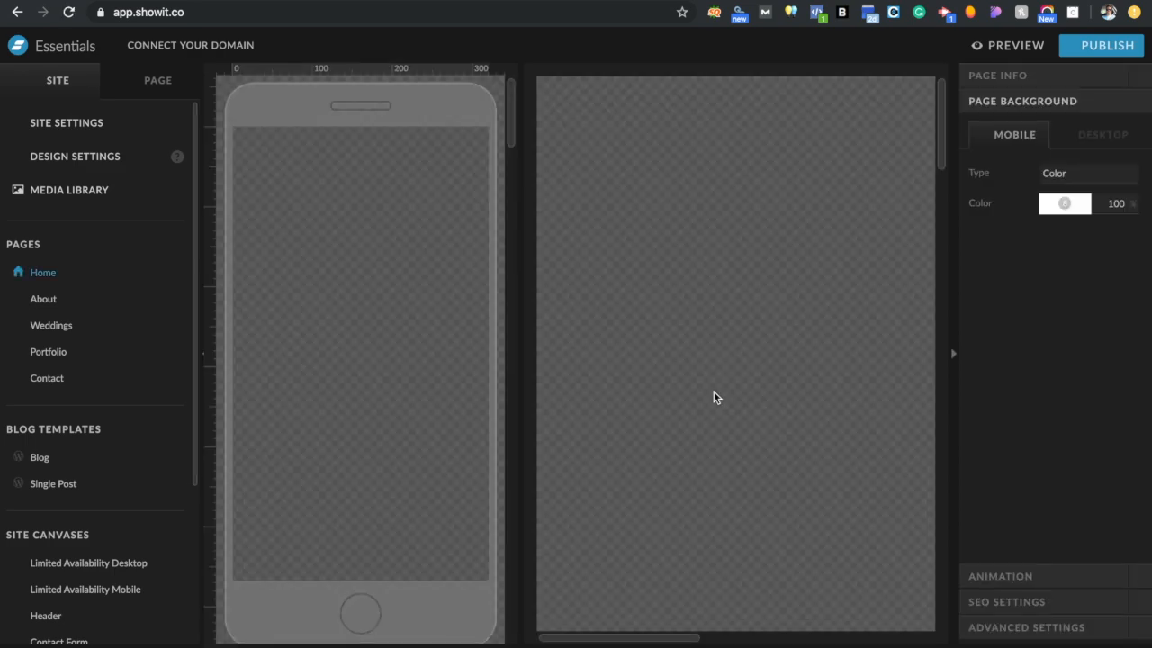
Leave the Home page's Hero section for the SITE overview and its Site Settings
{"action": "left_click", "coordinate": [435, 378]}
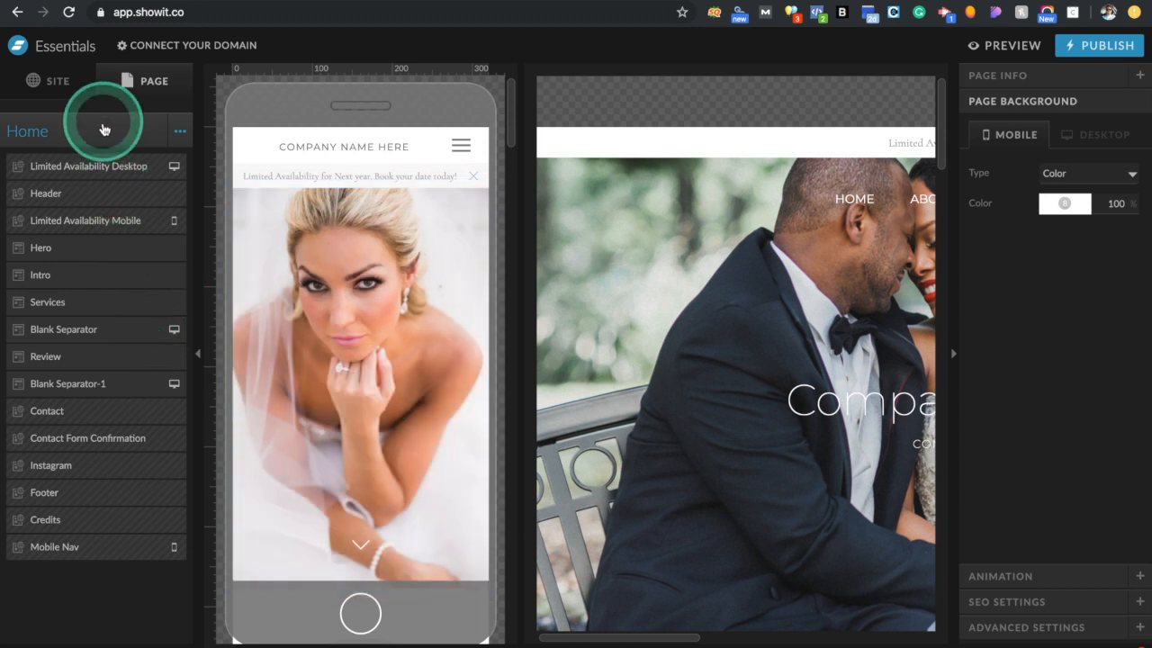
{"action": "left_click", "coordinate": [63, 81]}
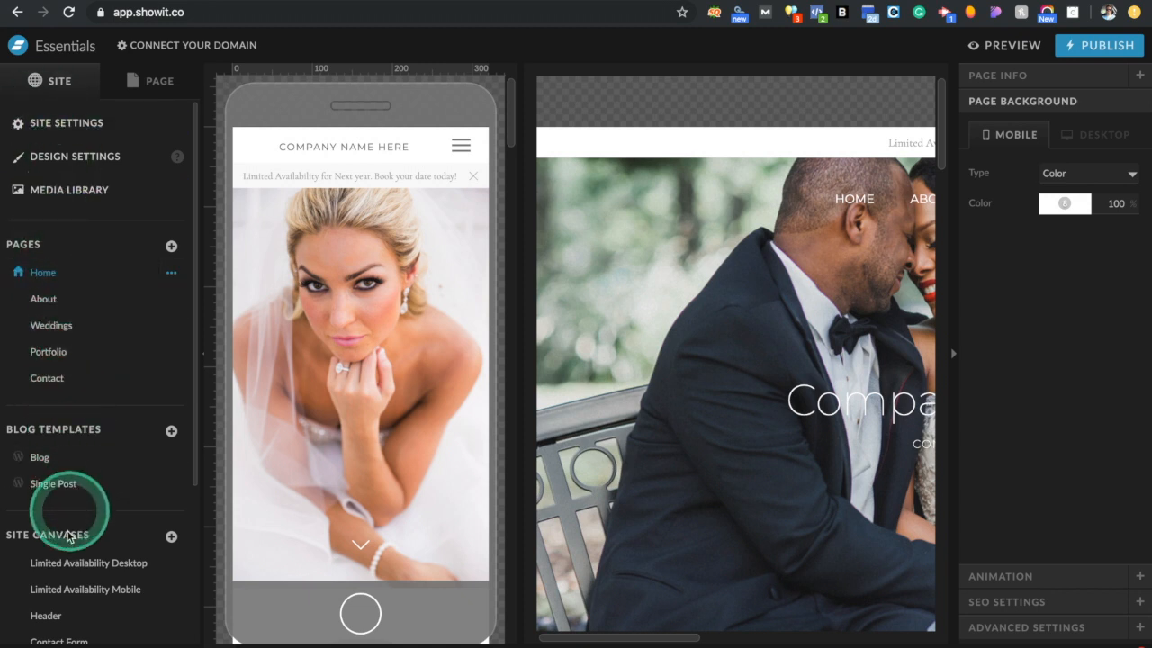
{"action": "left_click", "coordinate": [62, 134]}
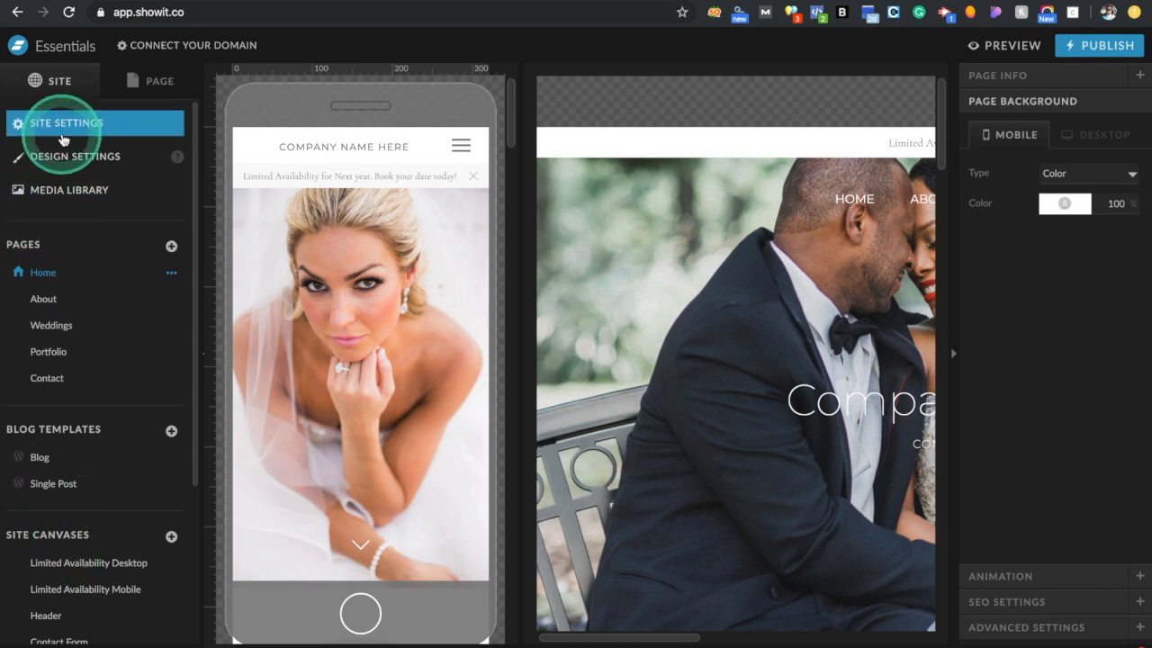
{"action": "left_click", "coordinate": [63, 135]}
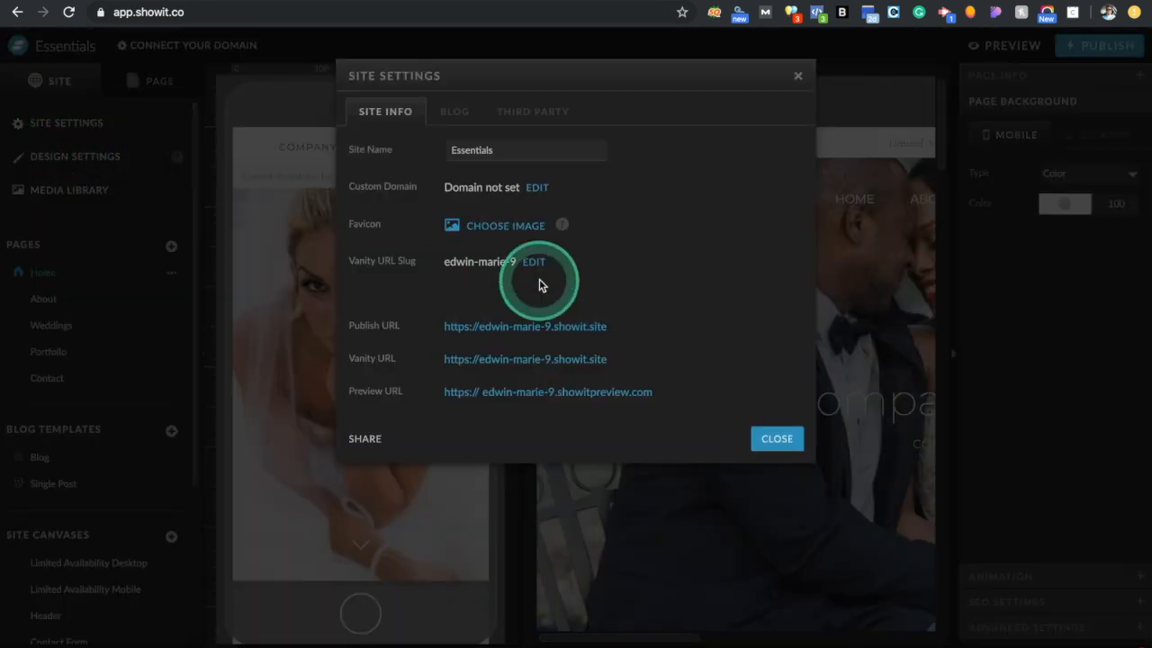
{"action": "left_click", "coordinate": [515, 151]}
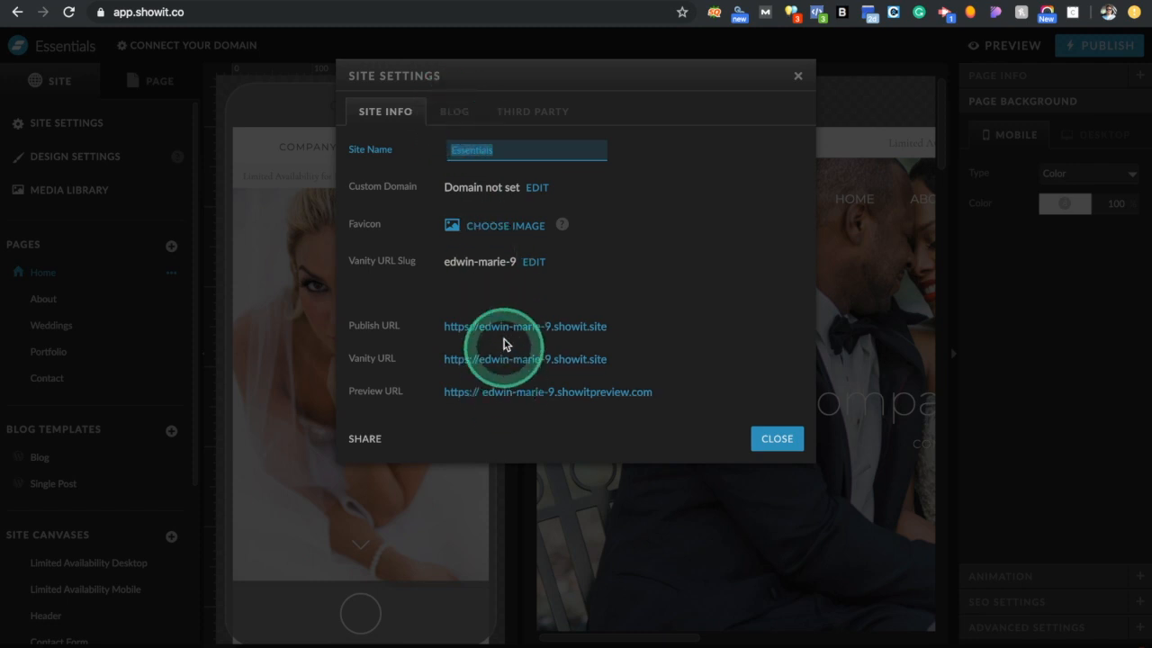
{"action": "left_click", "coordinate": [454, 115]}
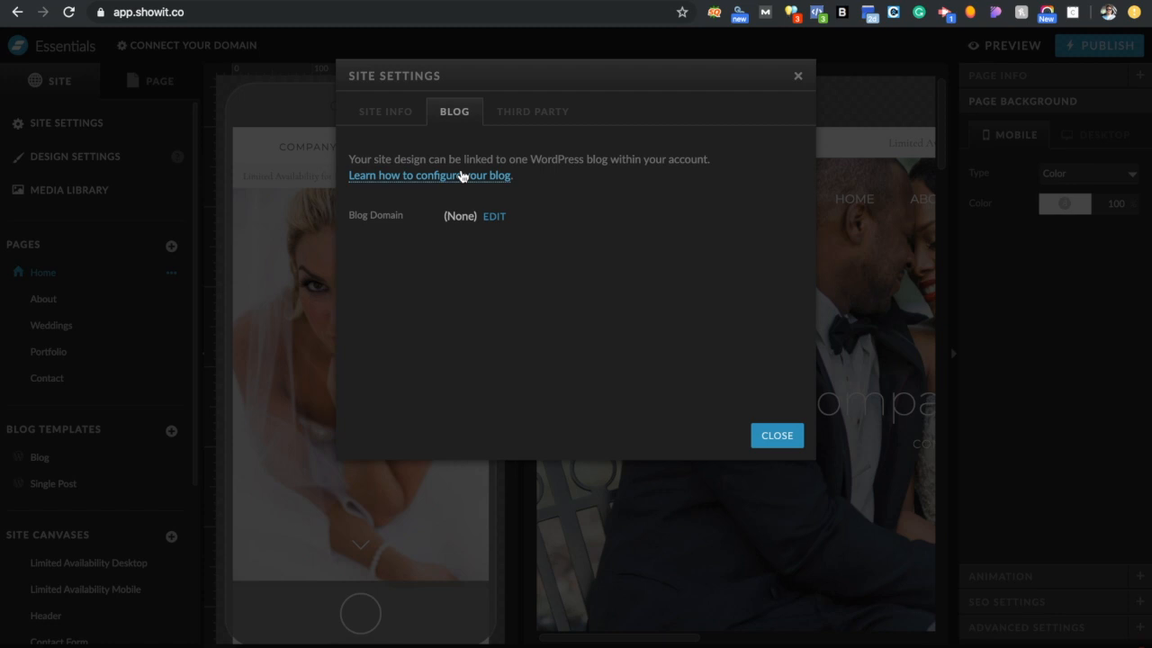
{"action": "left_click", "coordinate": [542, 110]}
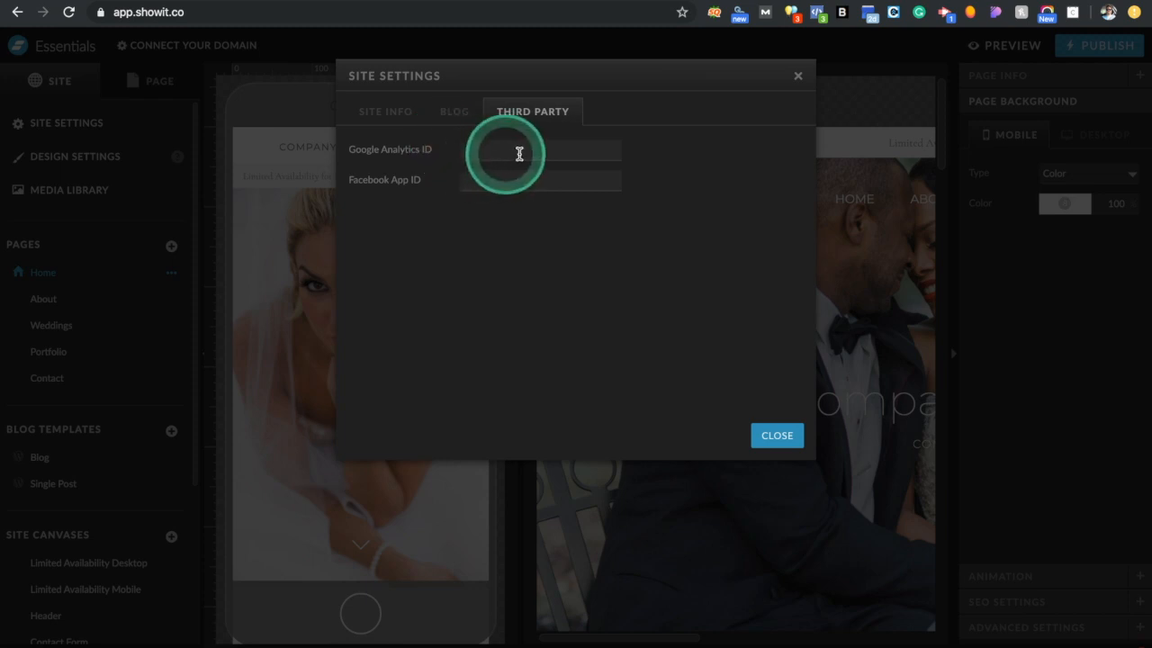
{"action": "left_click", "coordinate": [797, 76]}
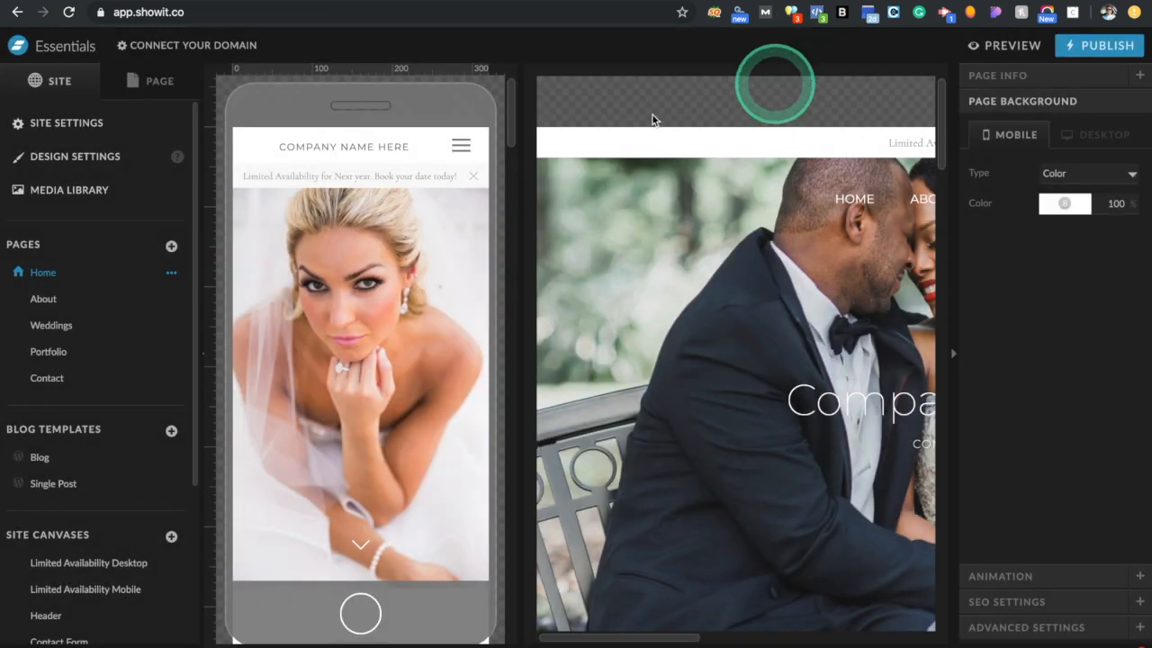
Open Design Settings and try a dark red for palette colour 1, then cancel the change
{"action": "left_click", "coordinate": [79, 156]}
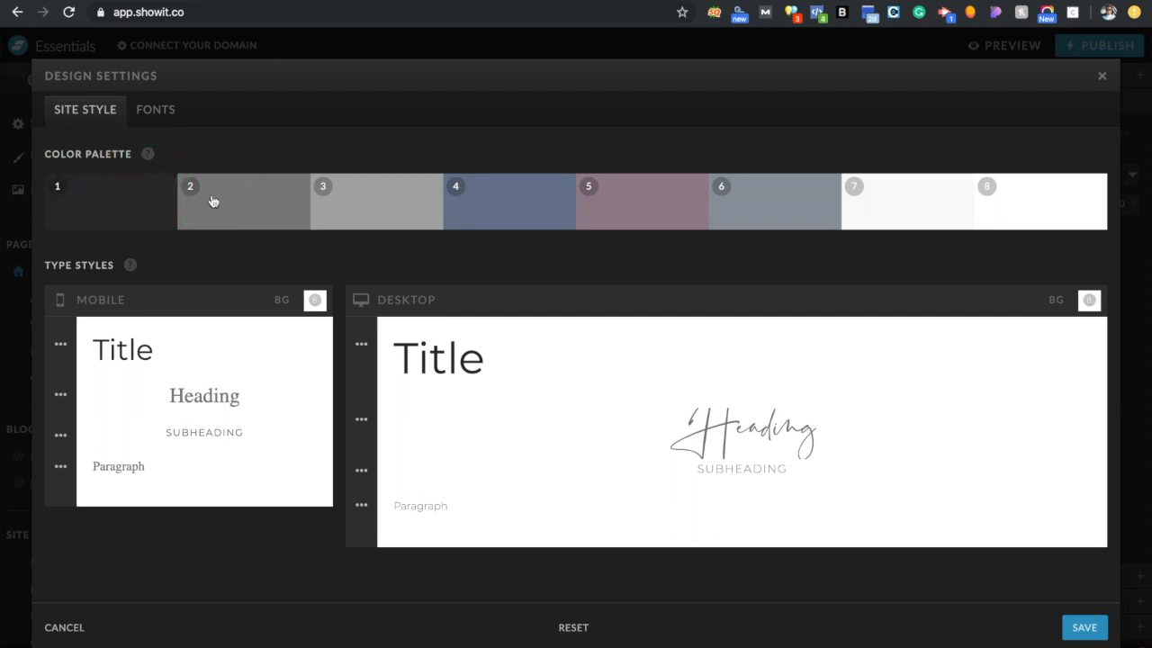
{"action": "left_click", "coordinate": [153, 205]}
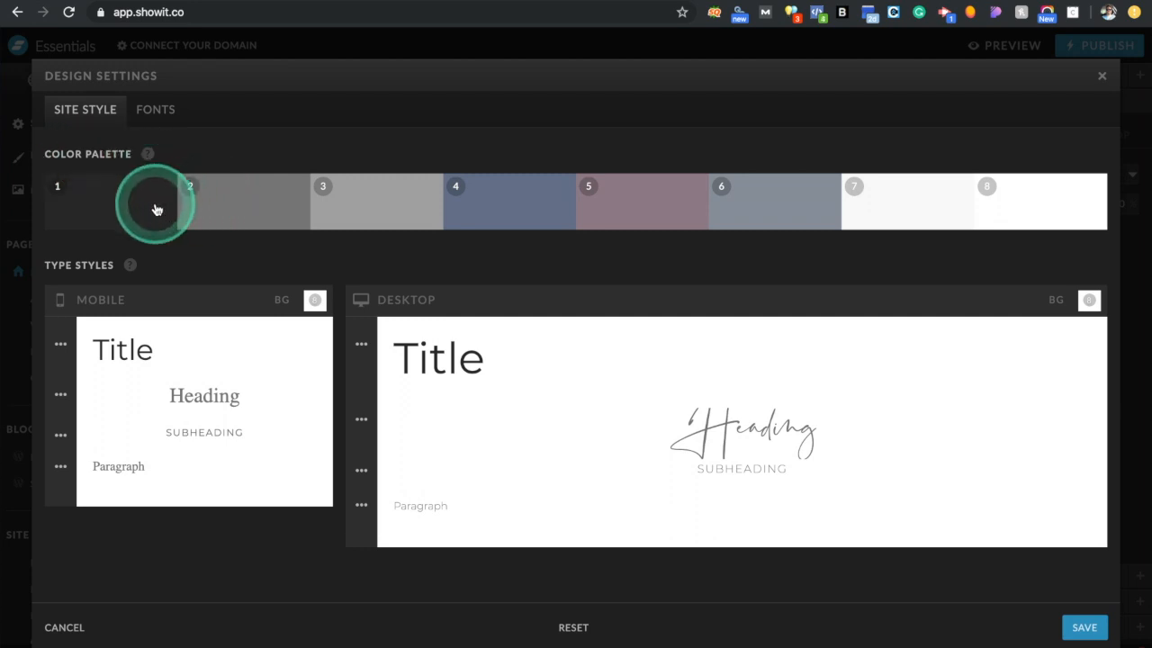
{"action": "left_click", "coordinate": [154, 209]}
{"action": "mouse_move", "coordinate": [95, 303]}
{"action": "left_mouse_down"}
{"action": "mouse_move", "coordinate": [116, 260]}
{"action": "mouse_move", "coordinate": [121, 303]}
{"action": "mouse_move", "coordinate": [104, 288]}
{"action": "mouse_move", "coordinate": [115, 272]}
{"action": "left_mouse_up"}
{"action": "left_click", "coordinate": [133, 360]}
{"action": "double_click", "coordinate": [132, 364]}
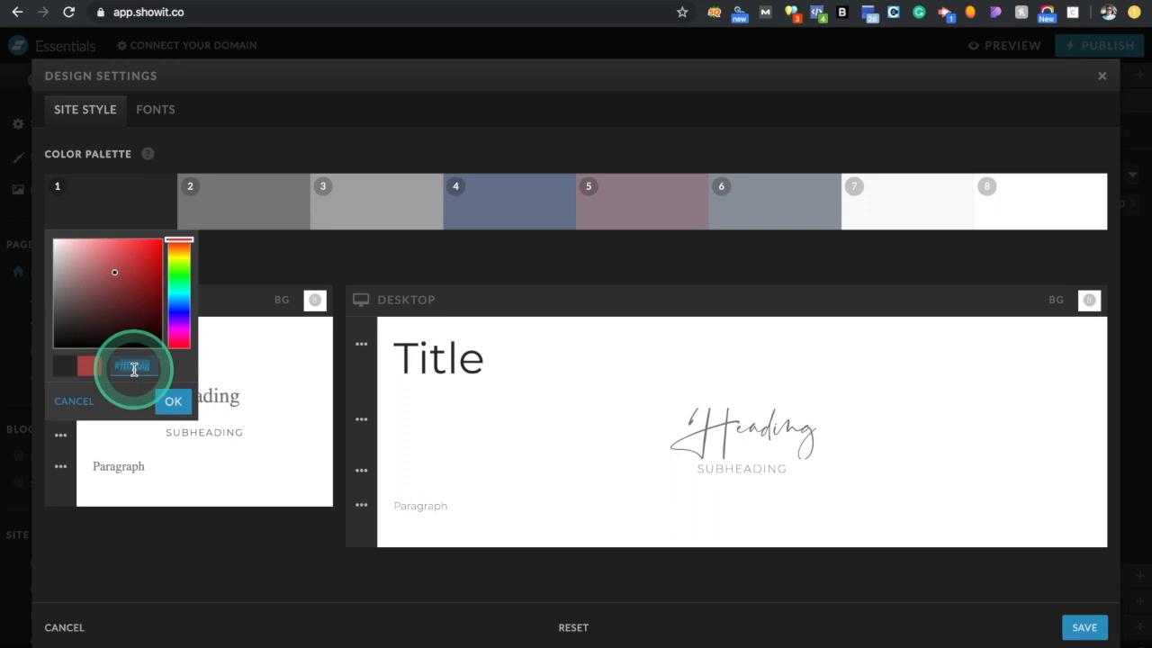
{"action": "left_click", "coordinate": [76, 400]}
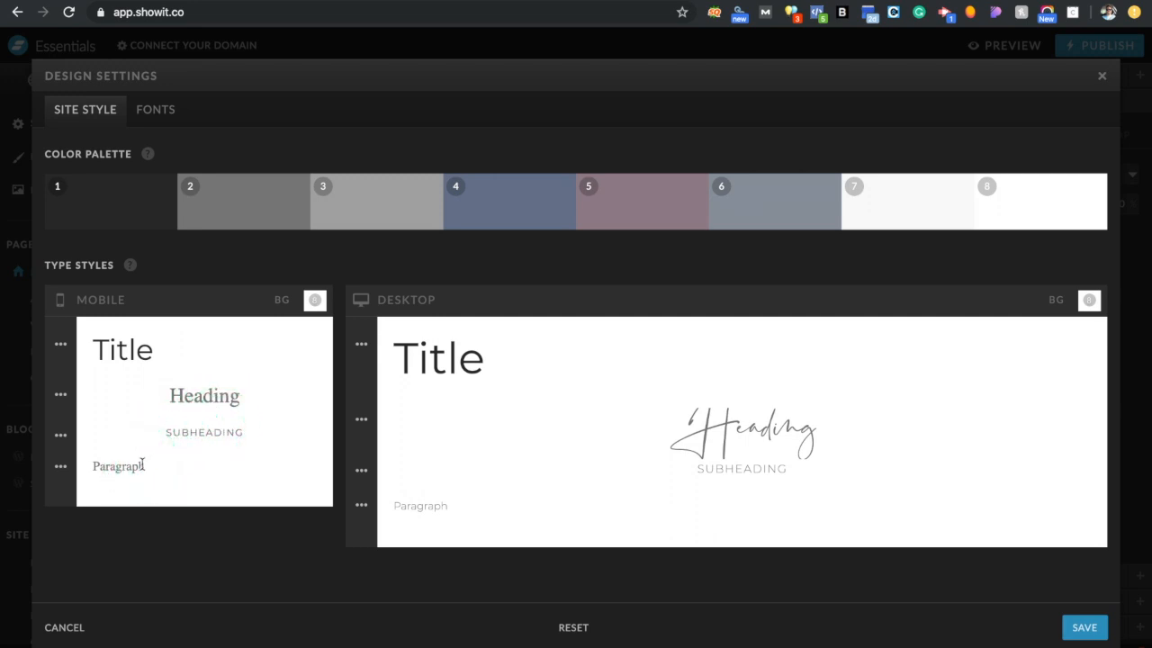
Review the desktop Title style's font list, keep Montserrat, then move to the Fonts tab
{"action": "left_click", "coordinate": [363, 347]}
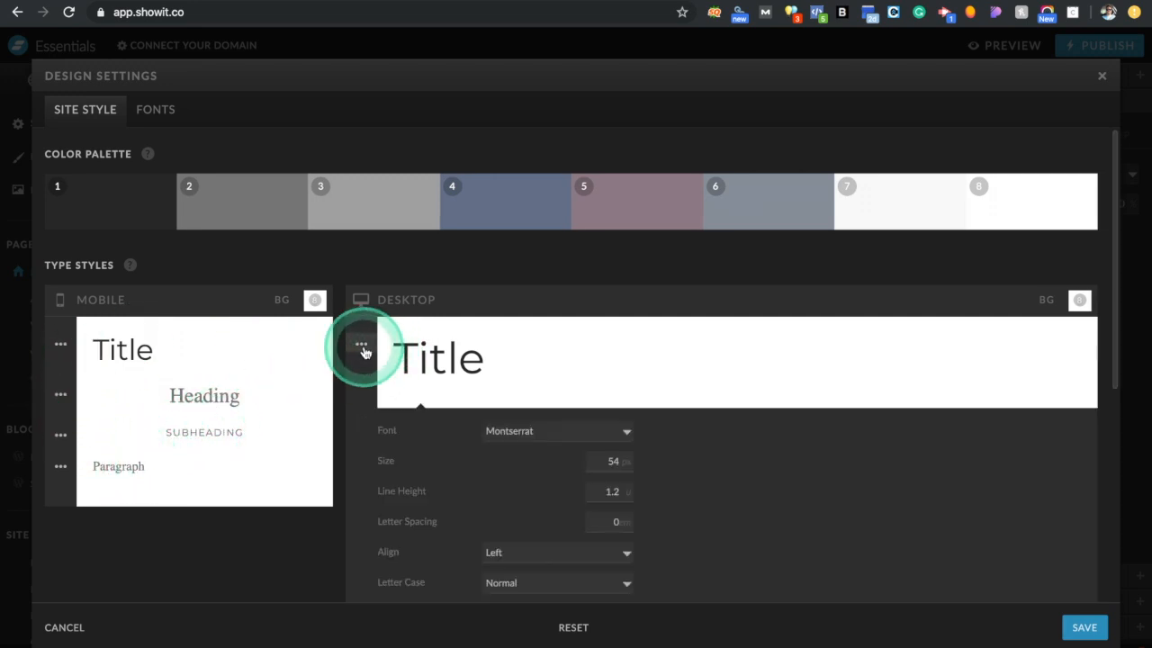
{"action": "scroll", "coordinate": [571, 478], "scroll_direction": "down", "scroll_amount": 5}
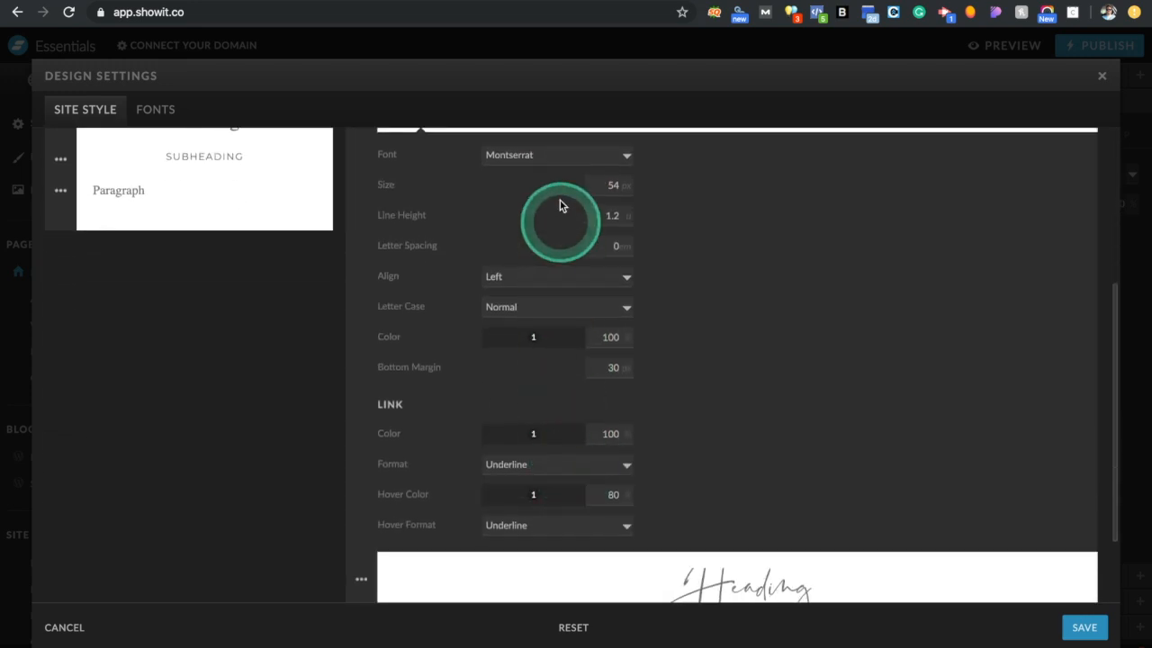
{"action": "left_click", "coordinate": [542, 162]}
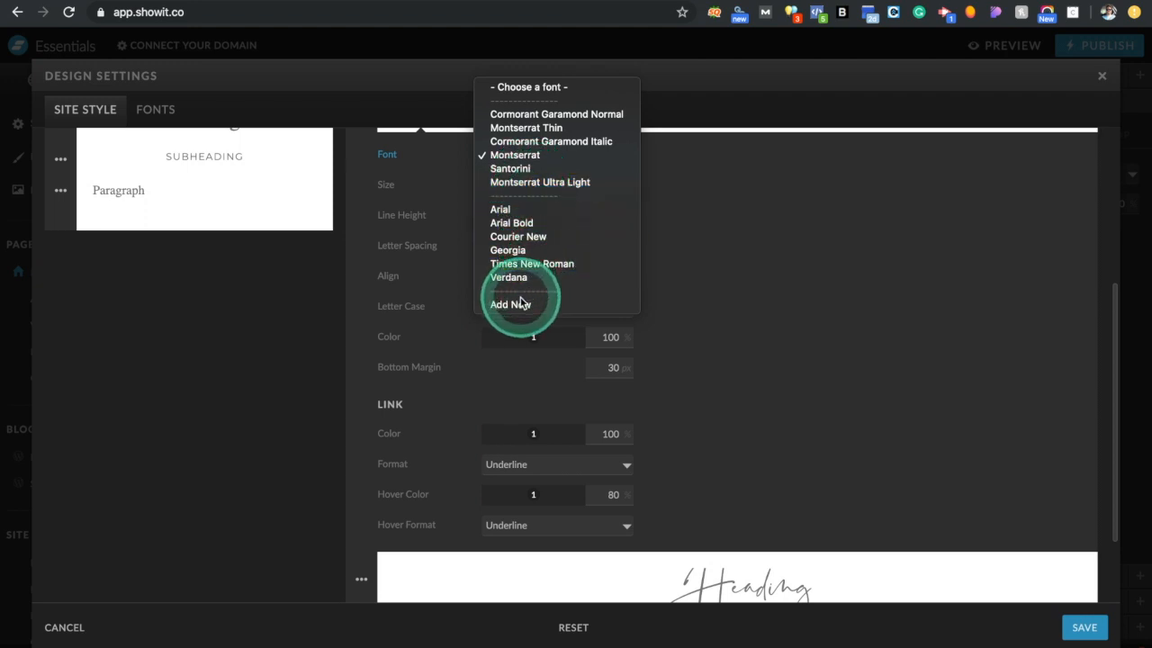
{"action": "left_click", "coordinate": [721, 308]}
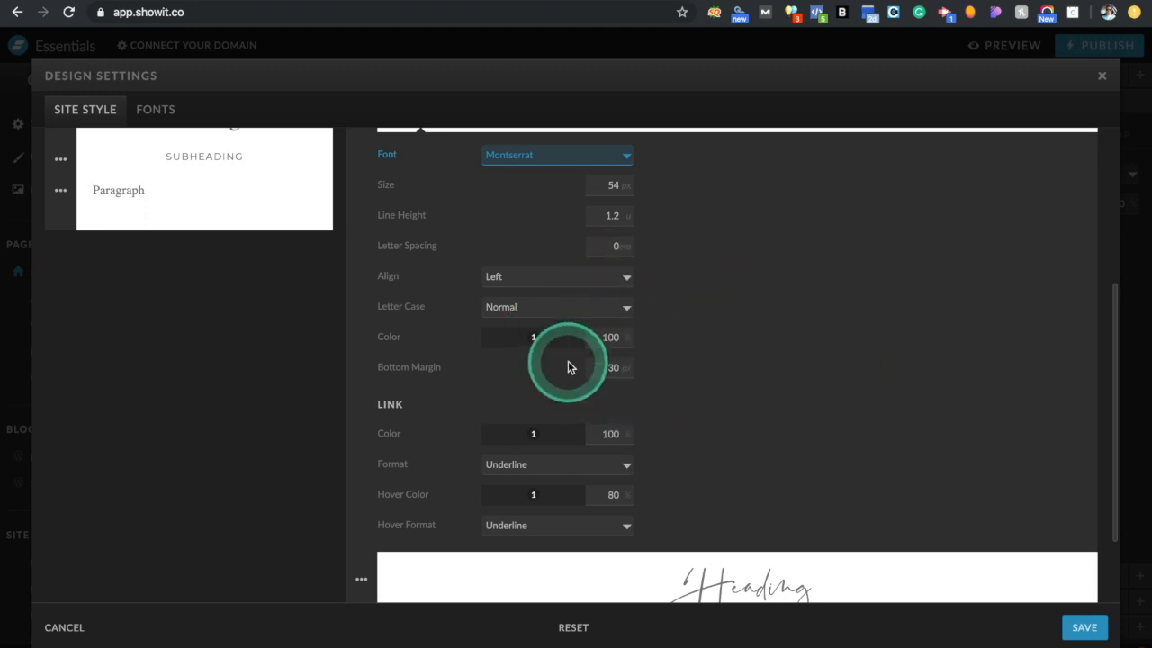
{"action": "scroll", "coordinate": [564, 360], "scroll_direction": "up", "scroll_amount": 5}
{"action": "left_click", "coordinate": [361, 275]}
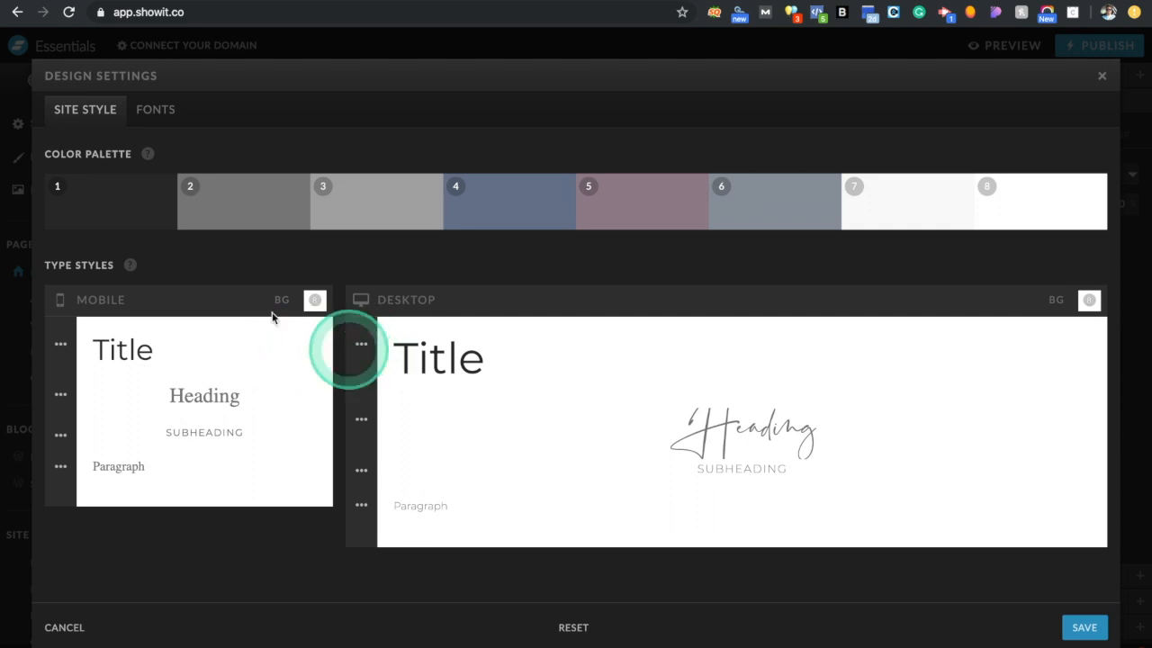
{"action": "left_click", "coordinate": [165, 111]}
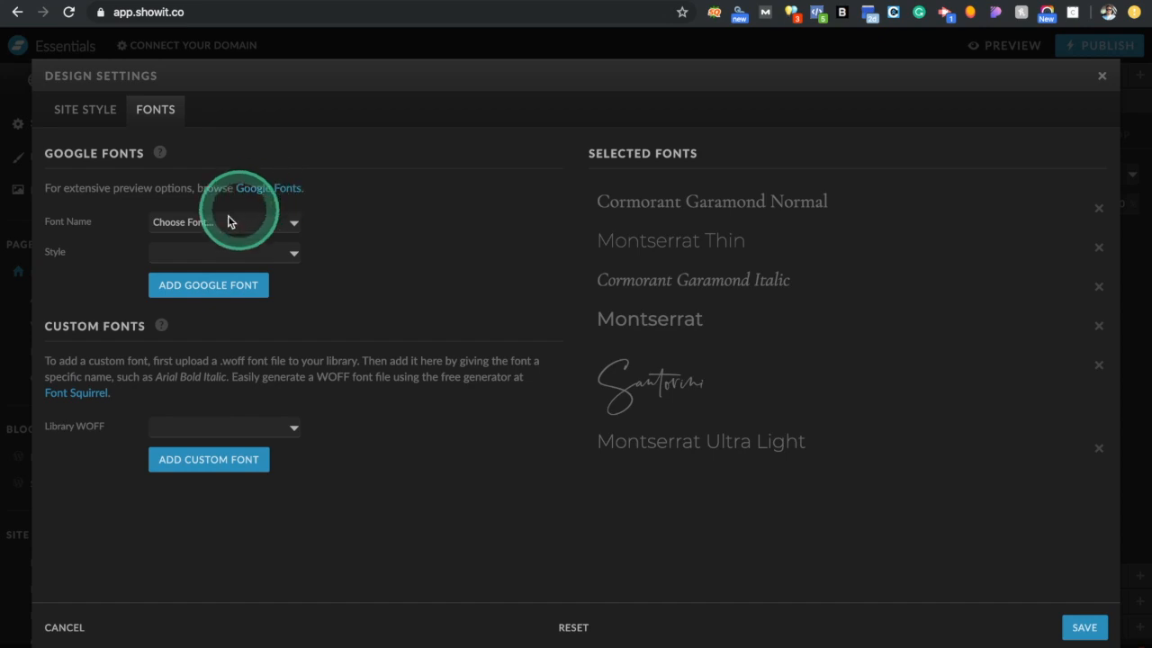
Pick Abel Normal from the Google font list and open the Google Fonts catalogue
{"action": "left_click", "coordinate": [196, 223]}
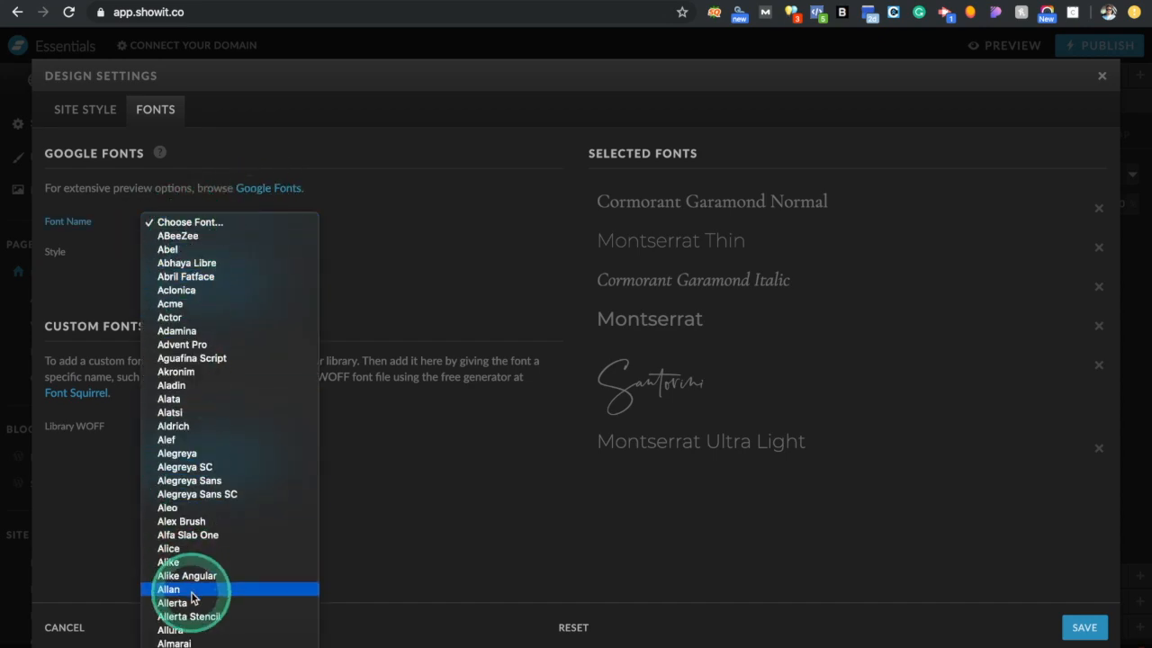
{"action": "scroll", "coordinate": [192, 597], "scroll_direction": "down", "scroll_amount": 20}
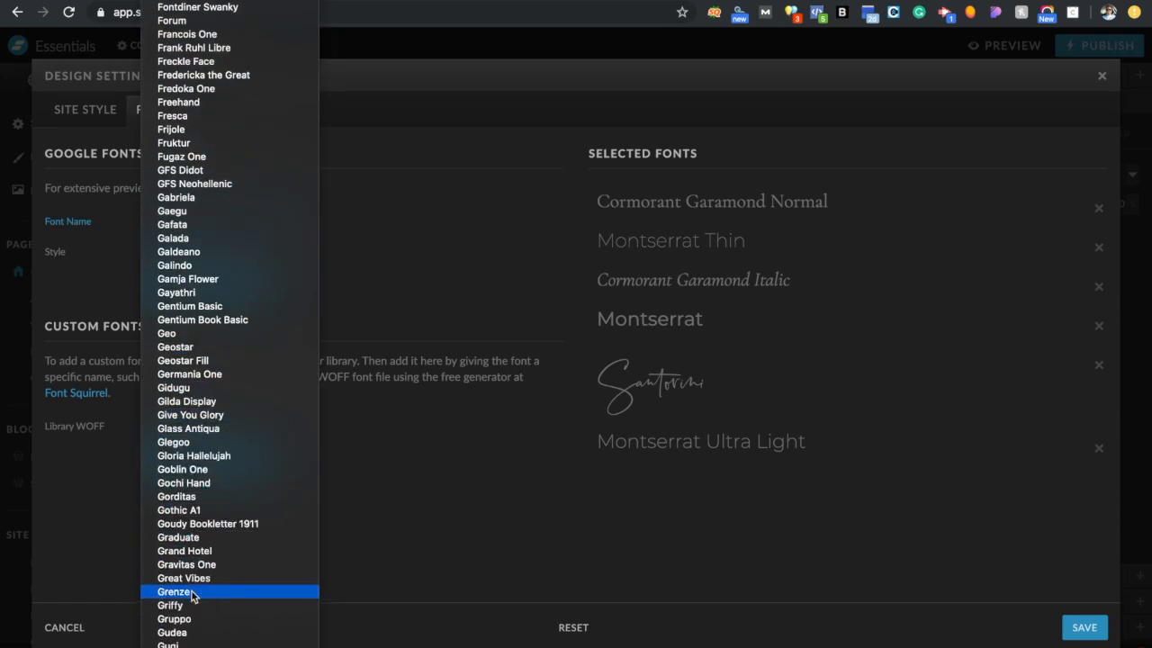
{"action": "scroll", "coordinate": [191, 597], "scroll_direction": "down", "scroll_amount": 20}
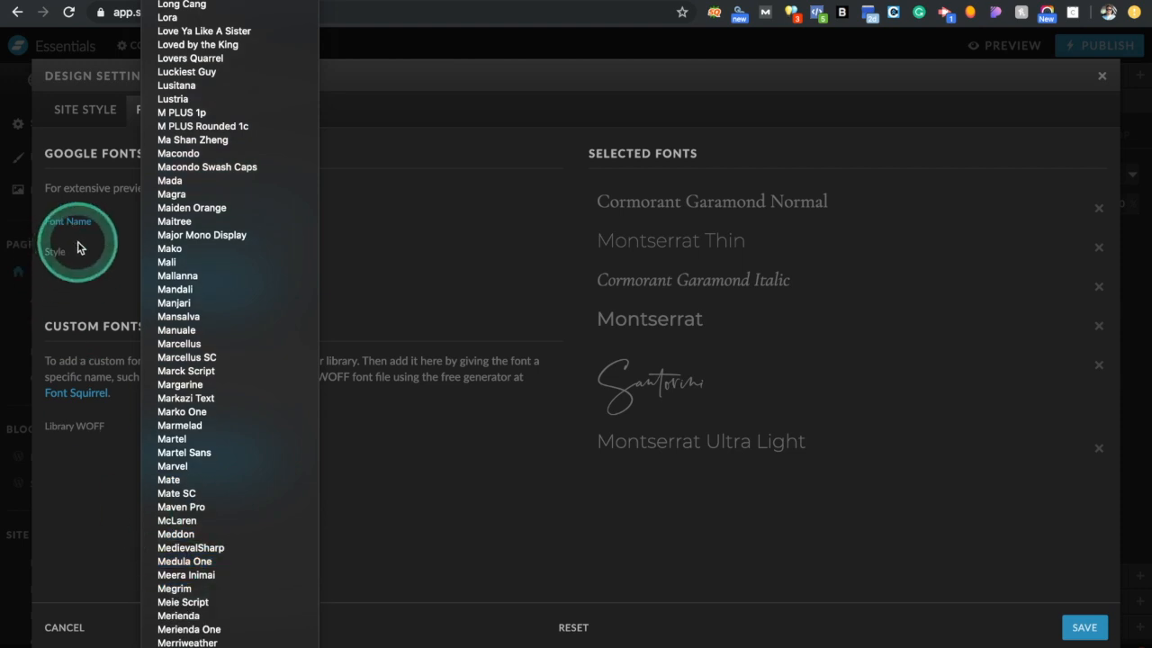
{"action": "left_click", "coordinate": [125, 245]}
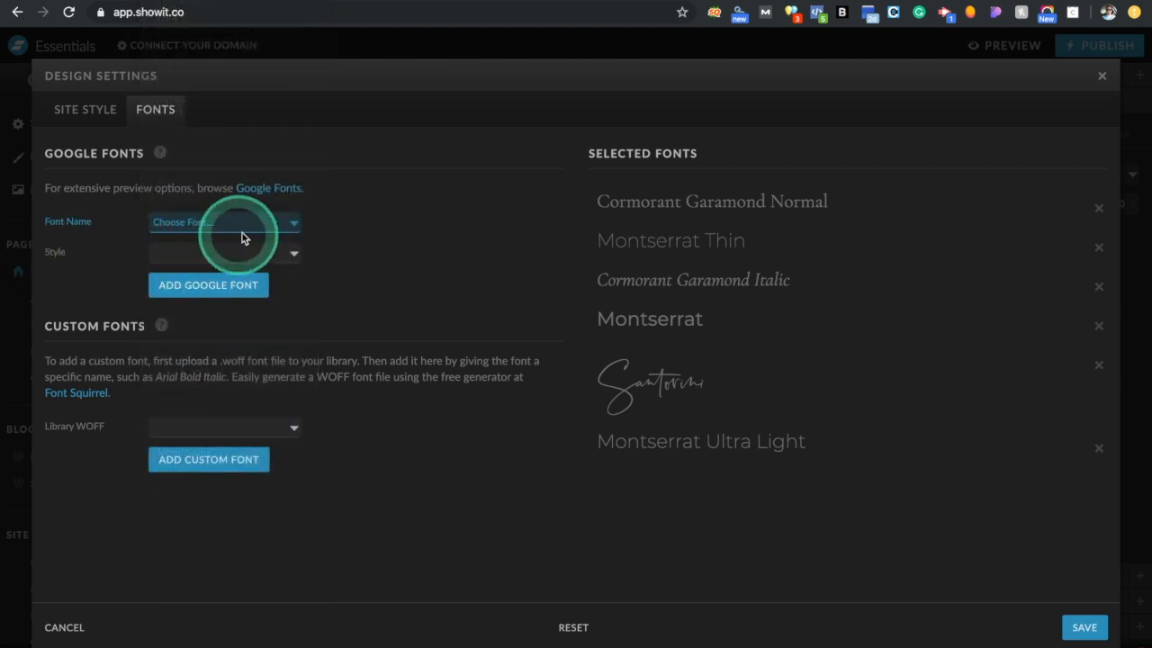
{"action": "left_click", "coordinate": [252, 224]}
{"action": "left_click", "coordinate": [221, 252]}
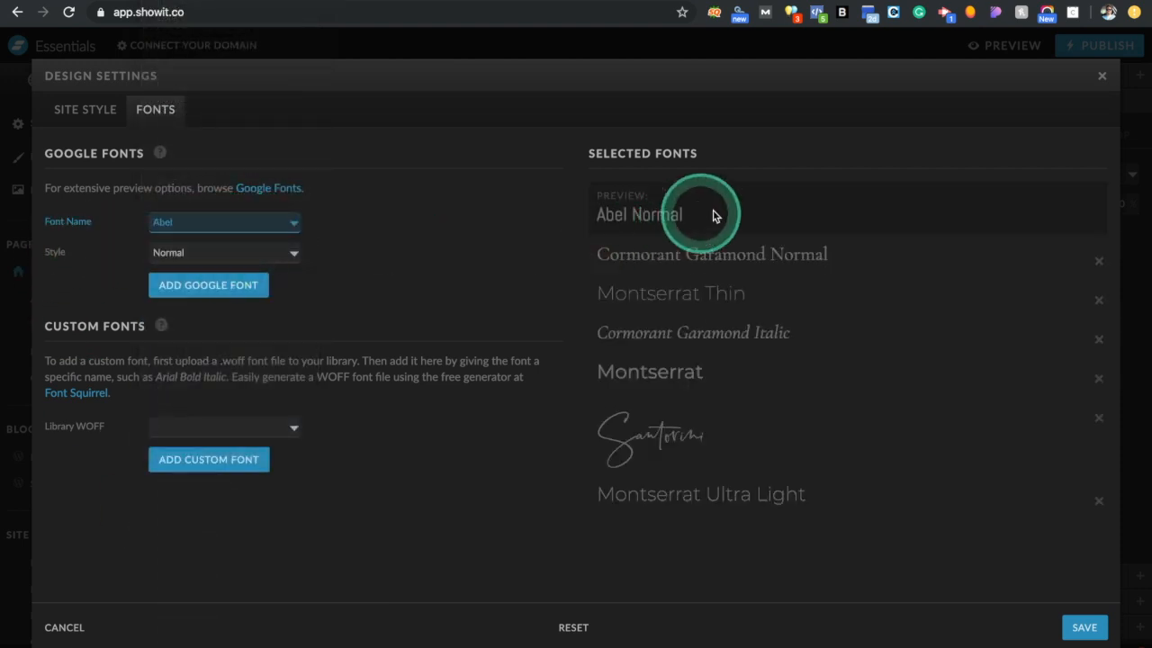
{"action": "left_click", "coordinate": [270, 189]}
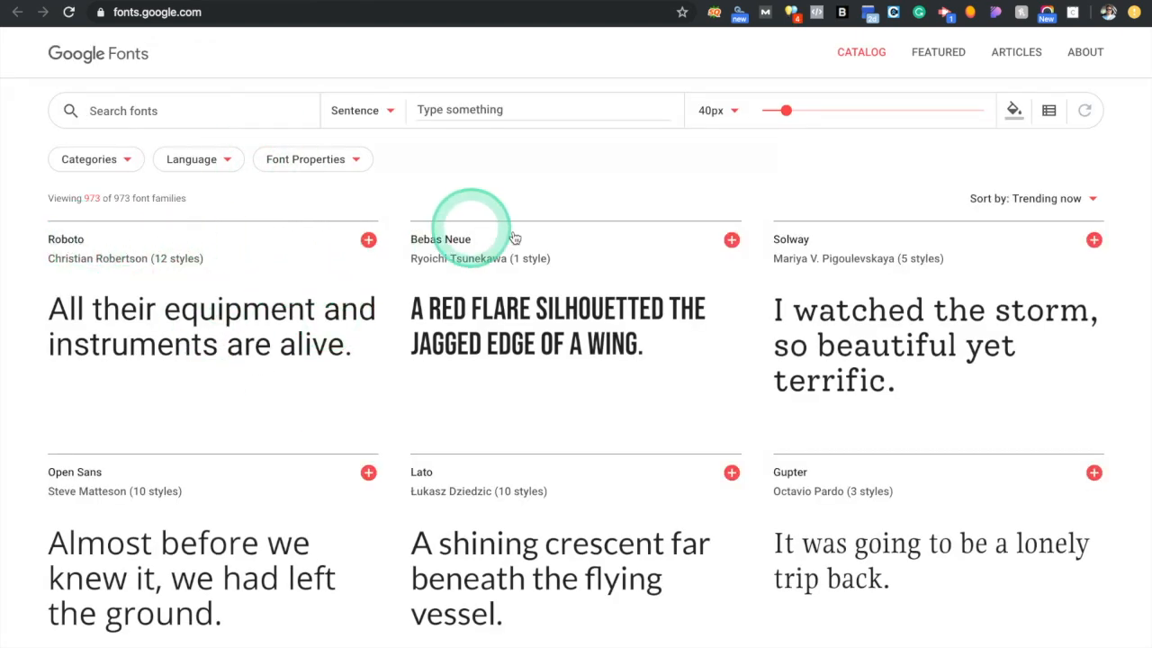
Return to the Showit browser tab showing the Abel Normal preview
{"action": "left_click", "coordinate": [129, 2]}
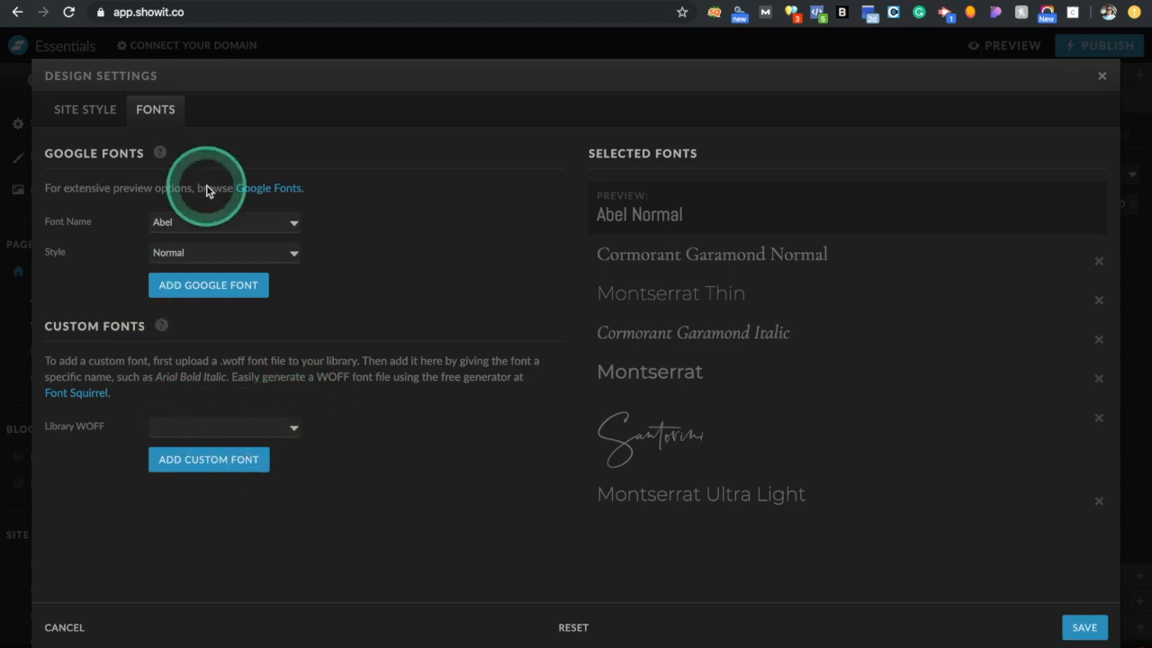
Close Design Settings and create a '* Logo' folder in the media library
{"action": "left_click", "coordinate": [1103, 80]}
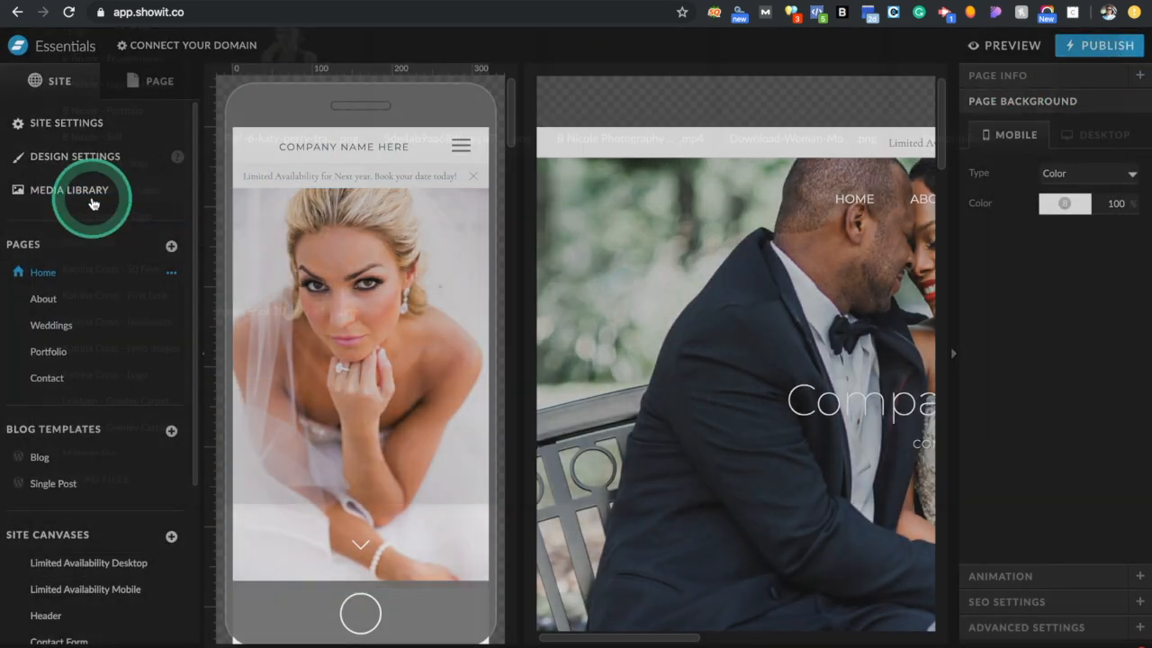
{"action": "left_click", "coordinate": [90, 203]}
{"action": "scroll", "coordinate": [149, 290], "scroll_direction": "down", "scroll_amount": 2}
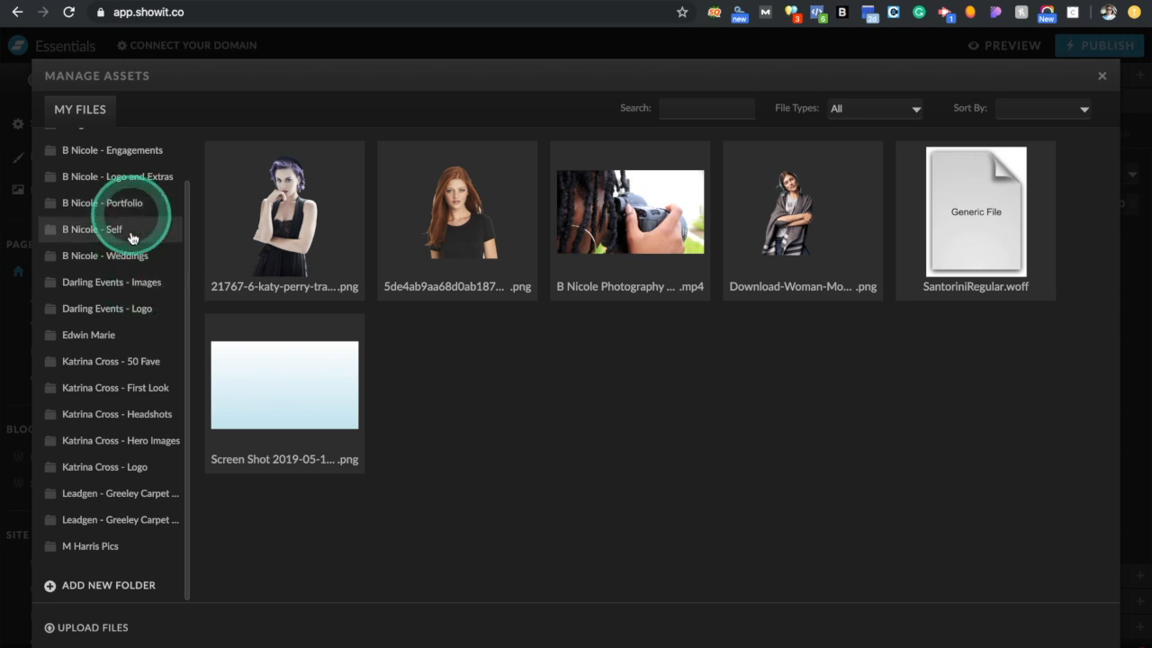
{"action": "left_click", "coordinate": [97, 585]}
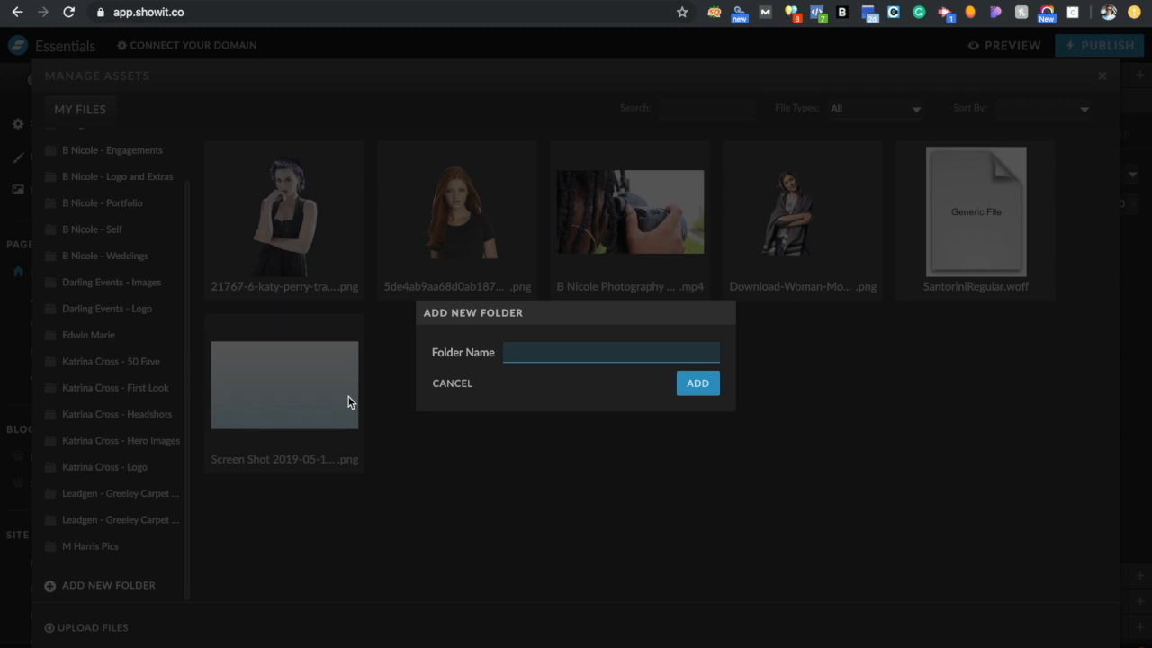
{"action": "type", "text": "* "}
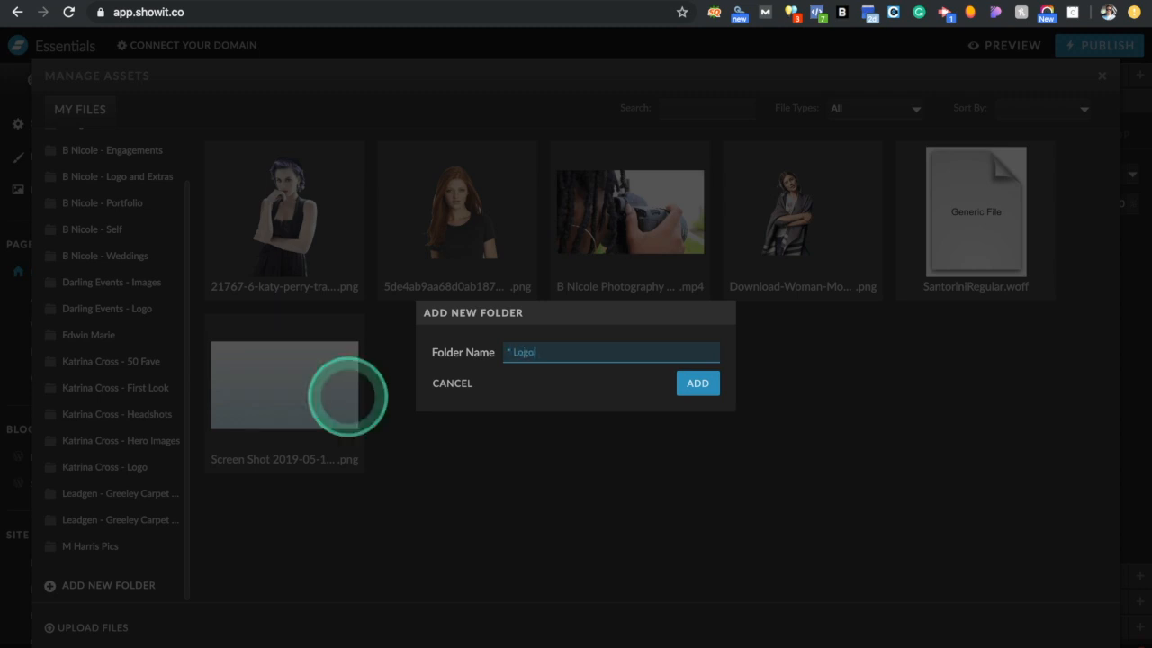
{"action": "type", "text": "Logo"}
{"action": "key", "text": "Return"}
Delete both '* Logo' folders through their options menus
{"action": "scroll", "coordinate": [101, 263], "scroll_direction": "up", "scroll_amount": 2}
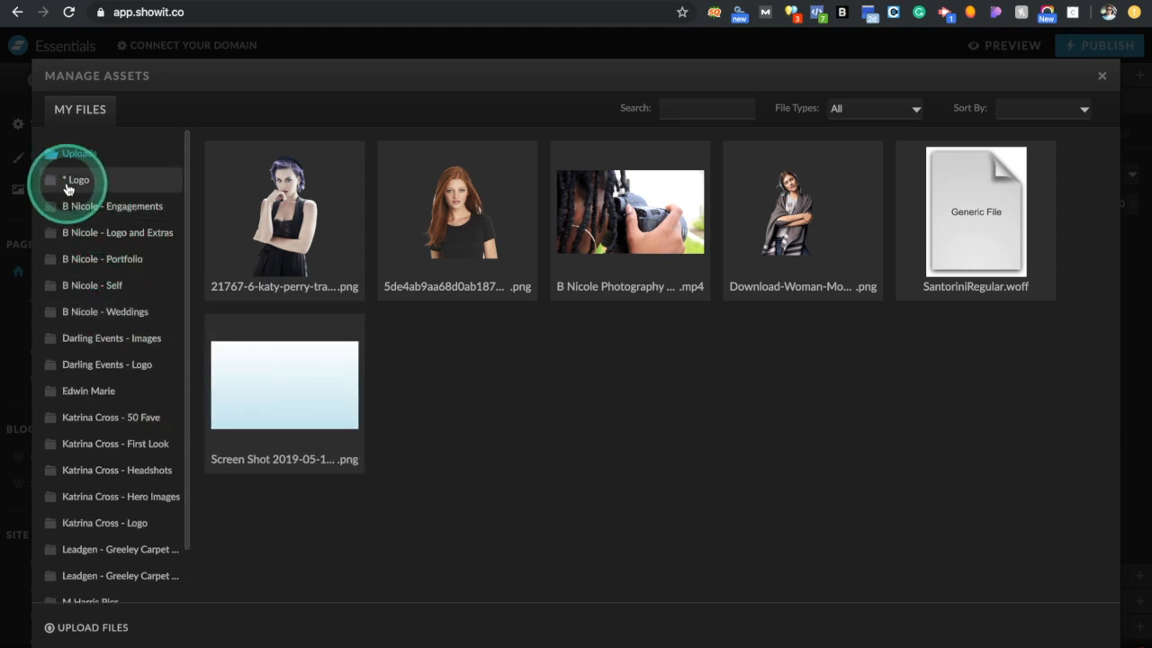
{"action": "left_click", "coordinate": [66, 184]}
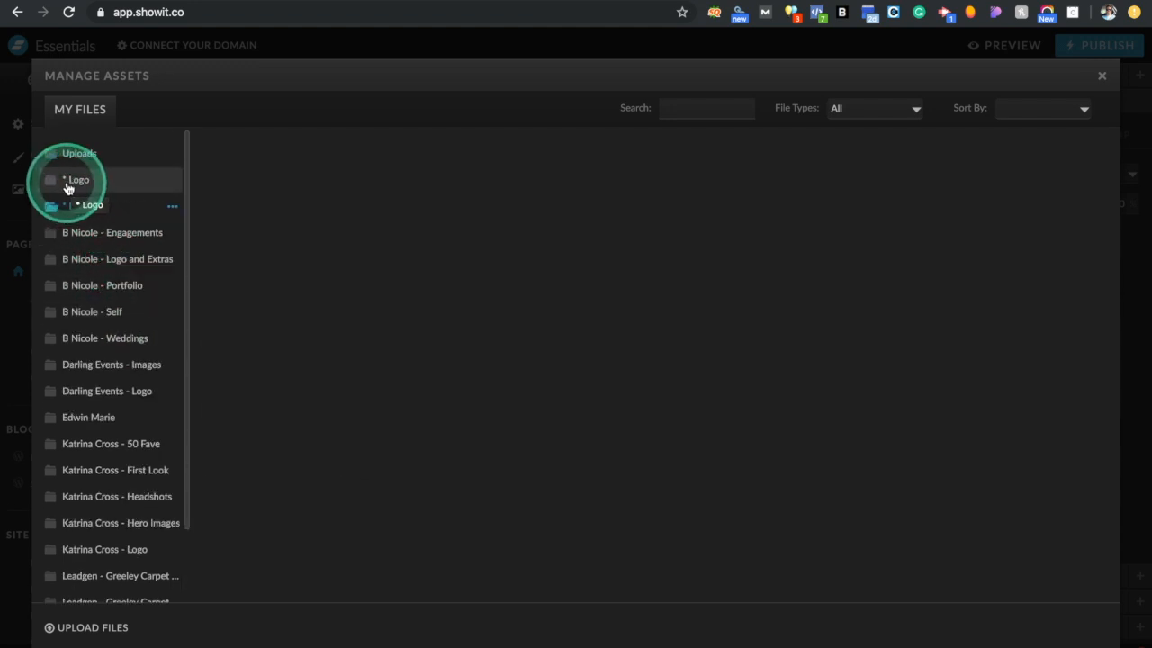
{"action": "left_click", "coordinate": [172, 208]}
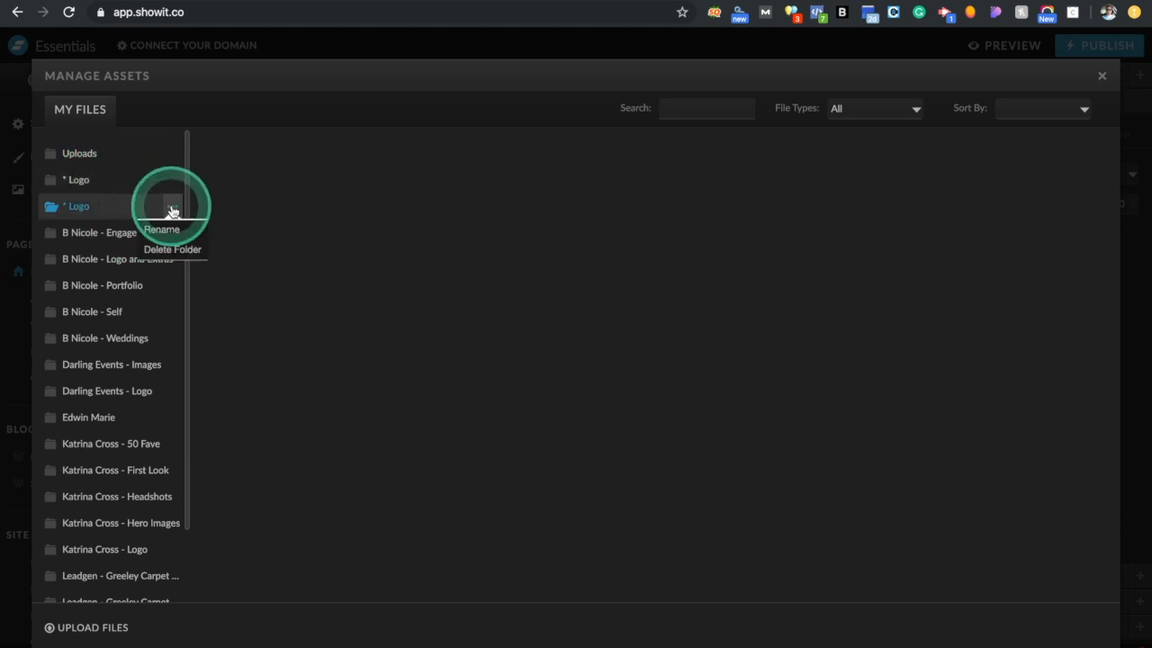
{"action": "left_click", "coordinate": [172, 250]}
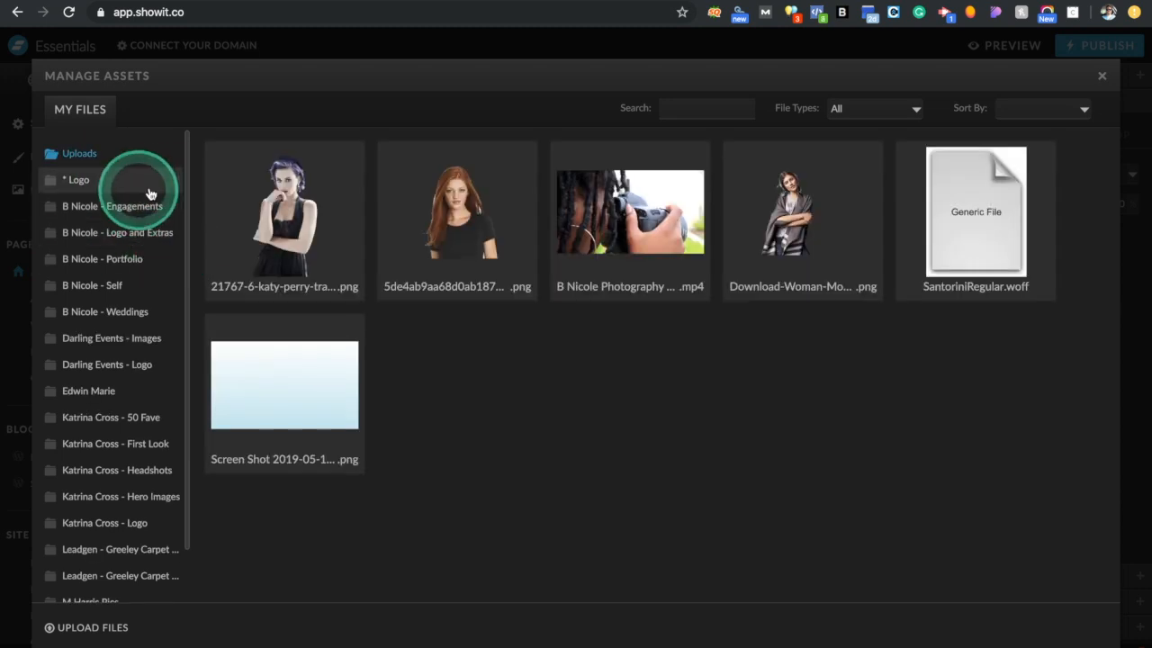
{"action": "left_click", "coordinate": [167, 185]}
{"action": "left_click", "coordinate": [168, 181]}
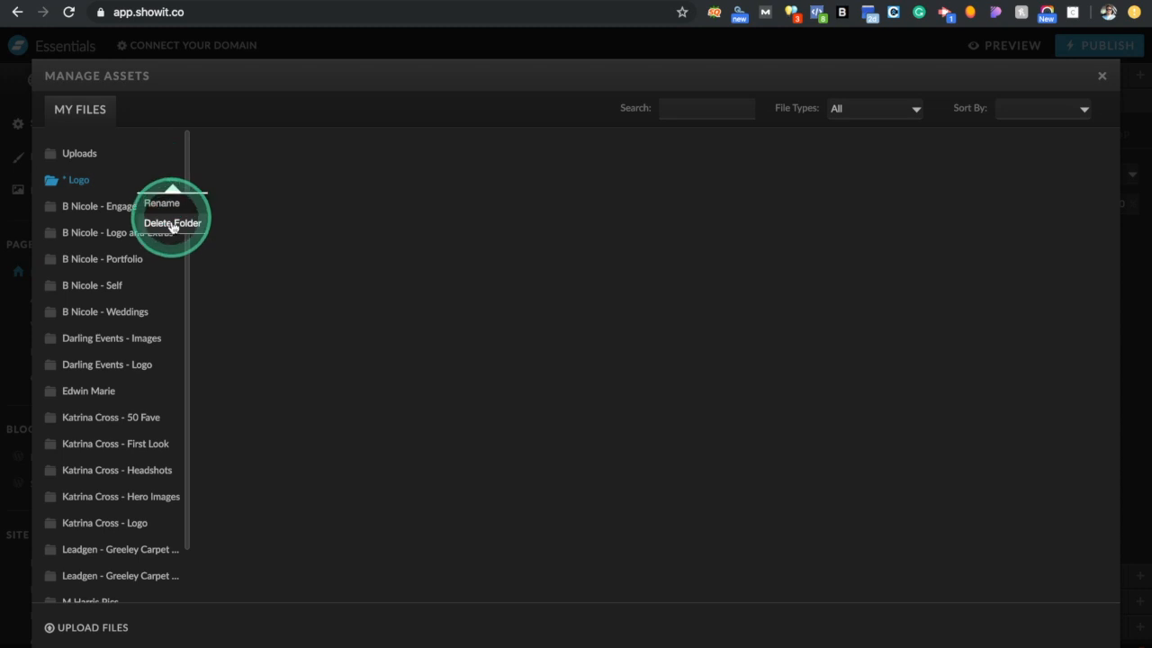
{"action": "left_click", "coordinate": [172, 223]}
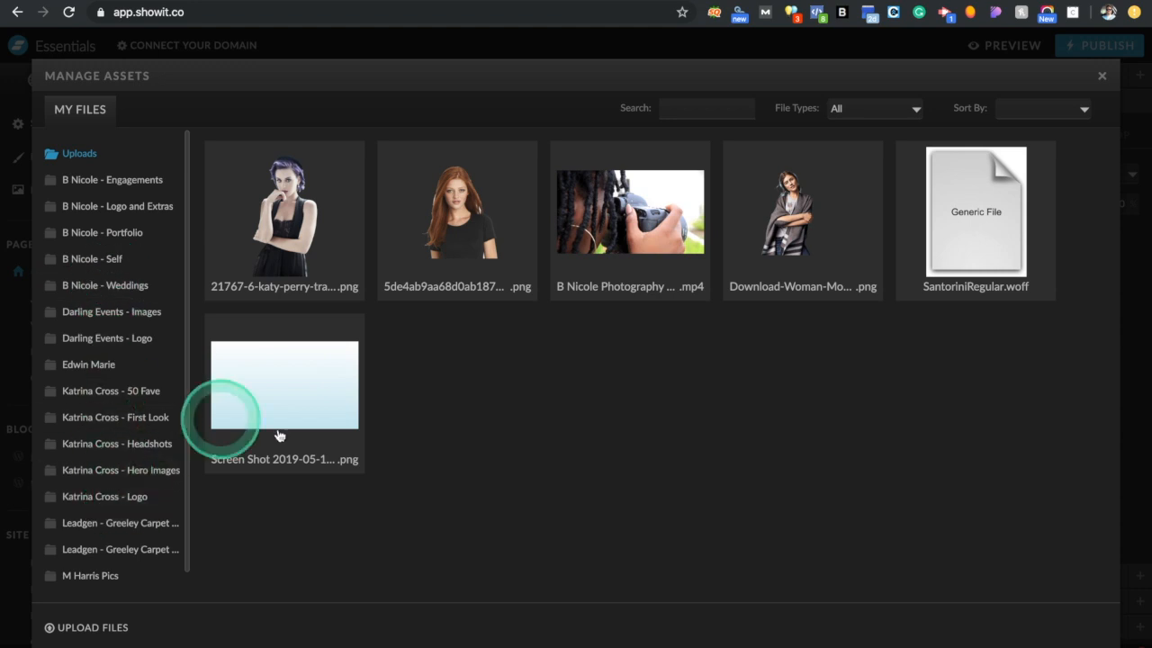
Check the asset file type filters, then close the media library
{"action": "left_click", "coordinate": [695, 112]}
{"action": "left_click", "coordinate": [873, 111]}
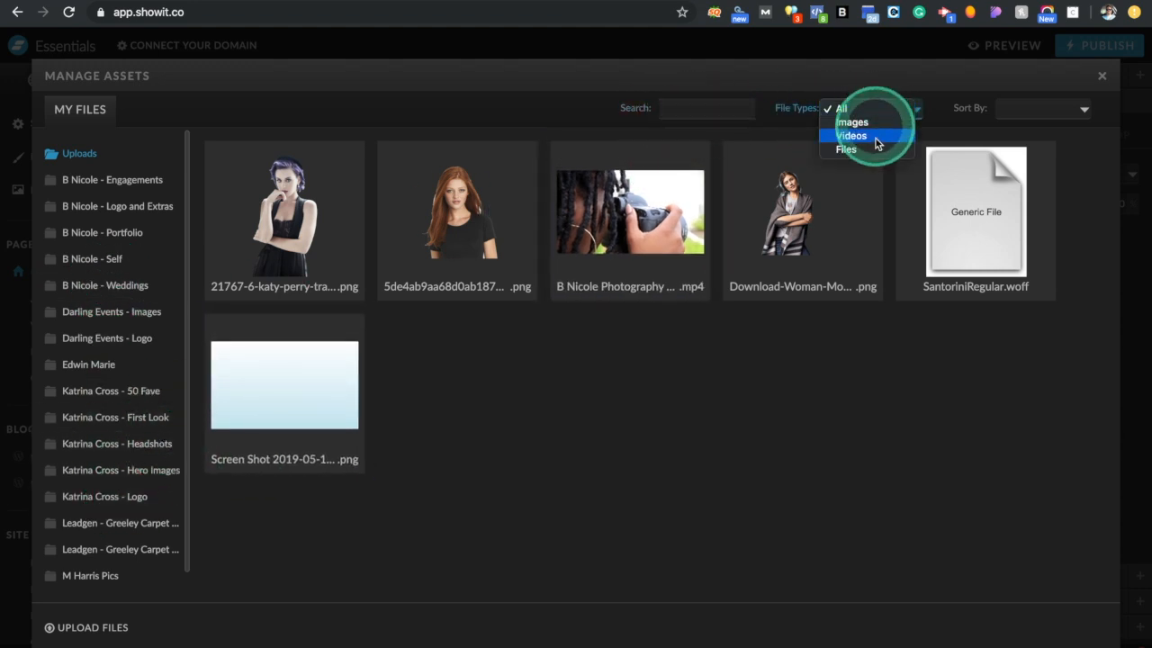
{"action": "left_click", "coordinate": [1103, 82]}
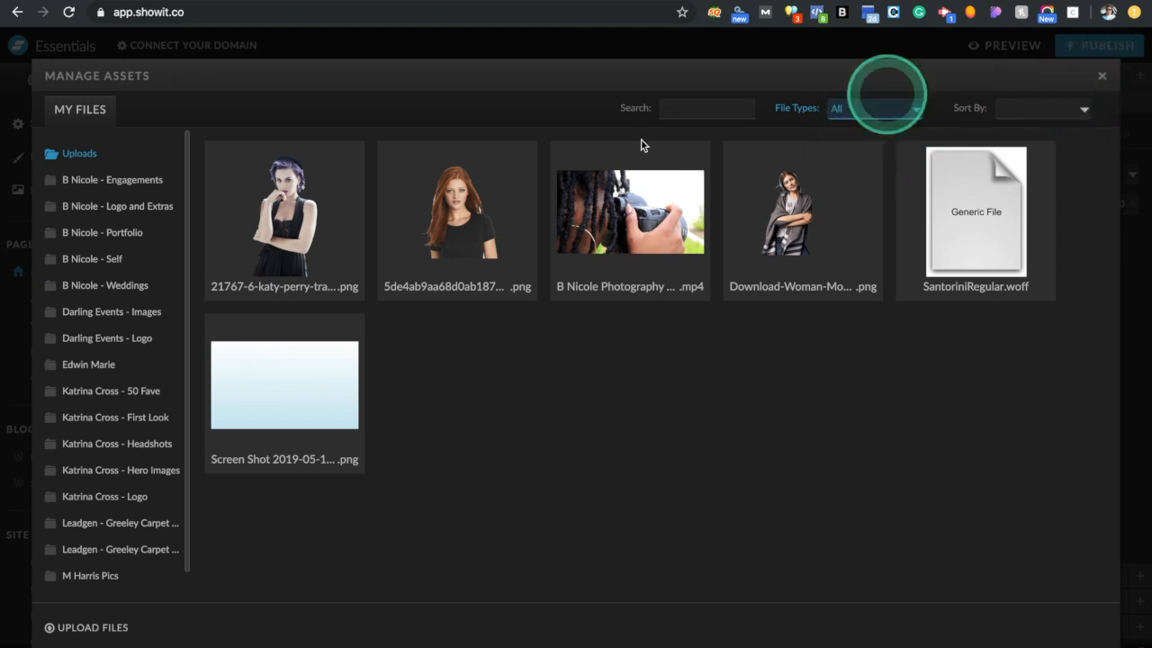
{"action": "left_click", "coordinate": [1105, 86]}
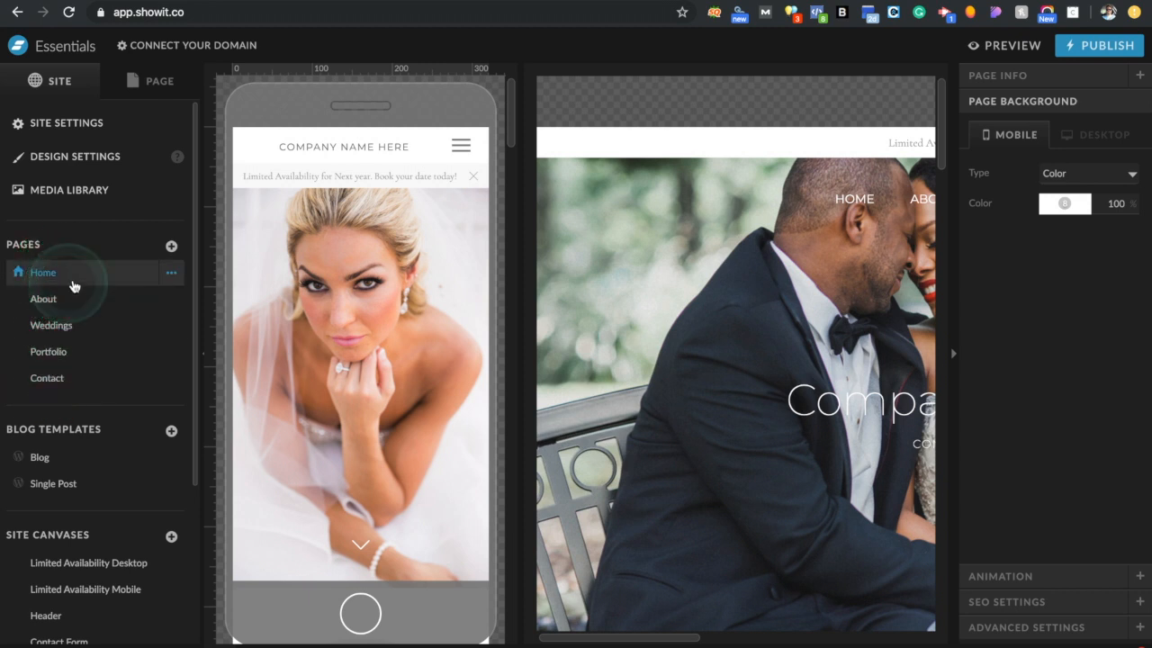
Add a blank New Page to the site
{"action": "left_click", "coordinate": [172, 249]}
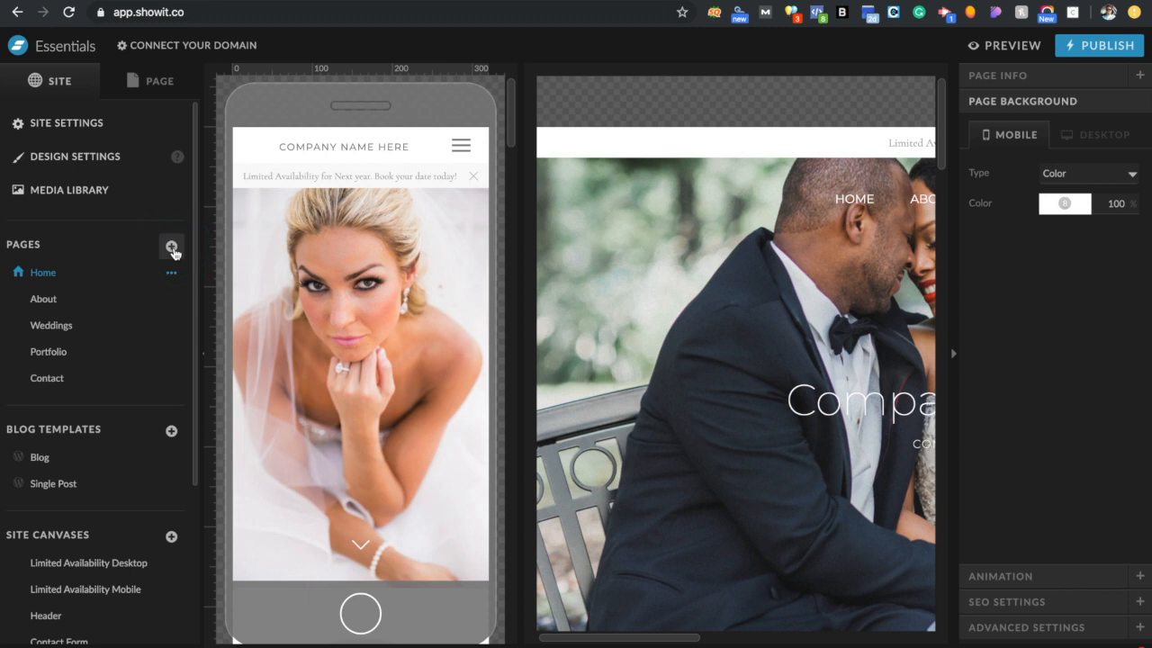
{"action": "left_click", "coordinate": [172, 248]}
{"action": "left_click", "coordinate": [166, 288]}
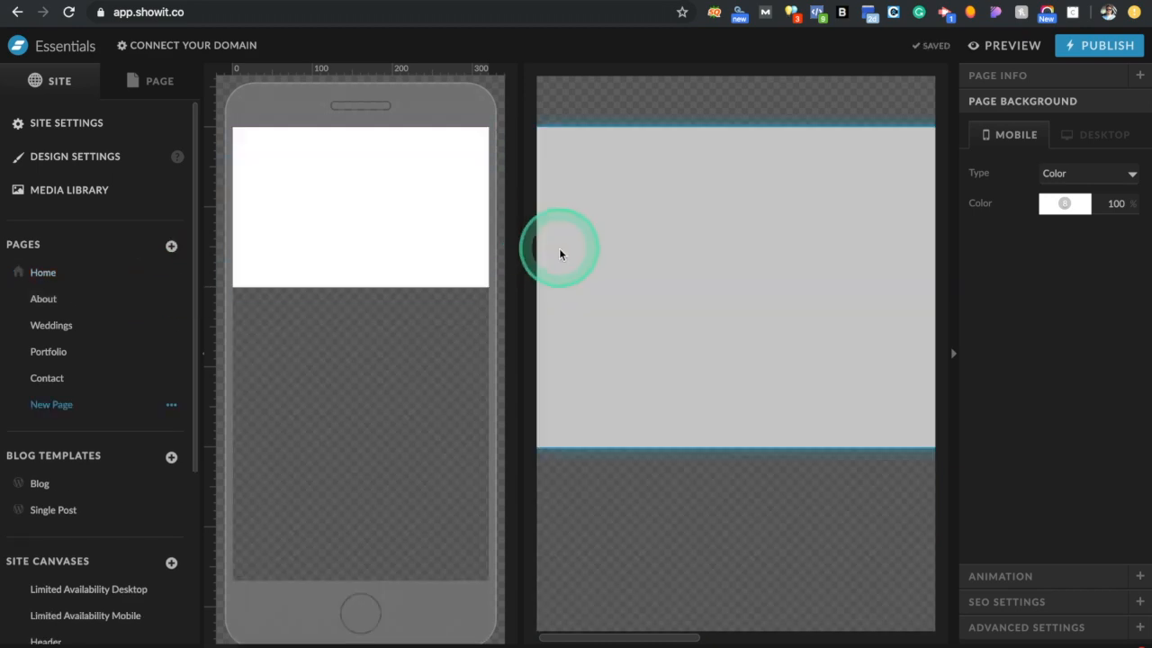
Browse the ready-made page picker's other sites, My Library and Showit Library tabs
{"action": "left_click", "coordinate": [172, 247]}
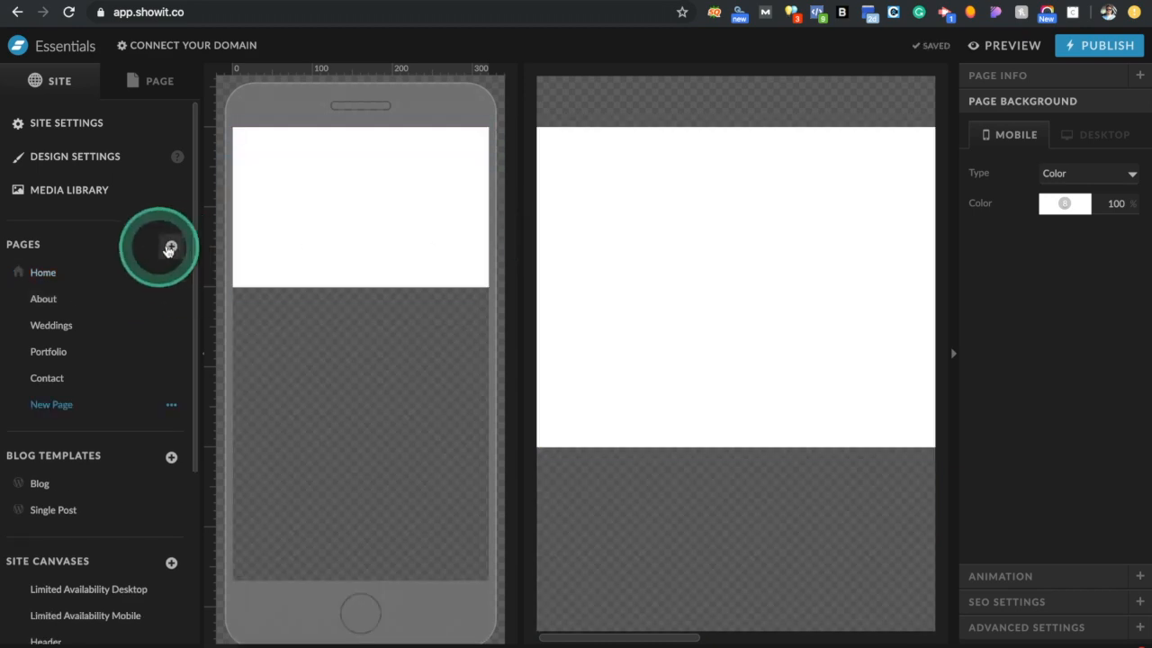
{"action": "left_click", "coordinate": [171, 269]}
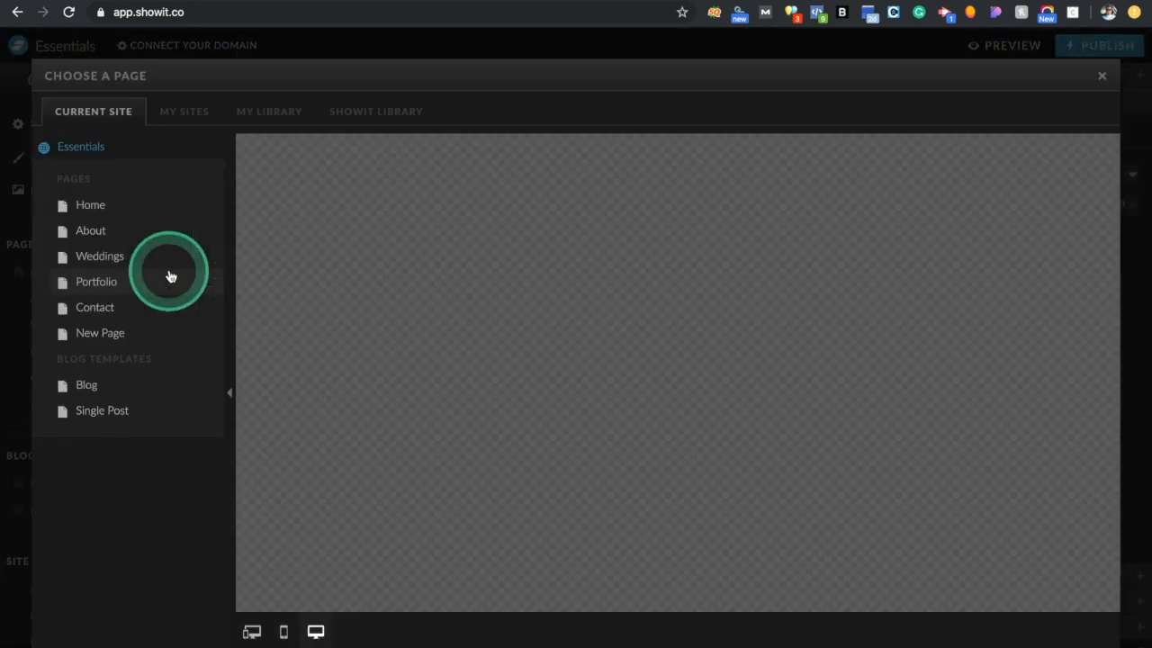
{"action": "left_click", "coordinate": [1101, 76]}
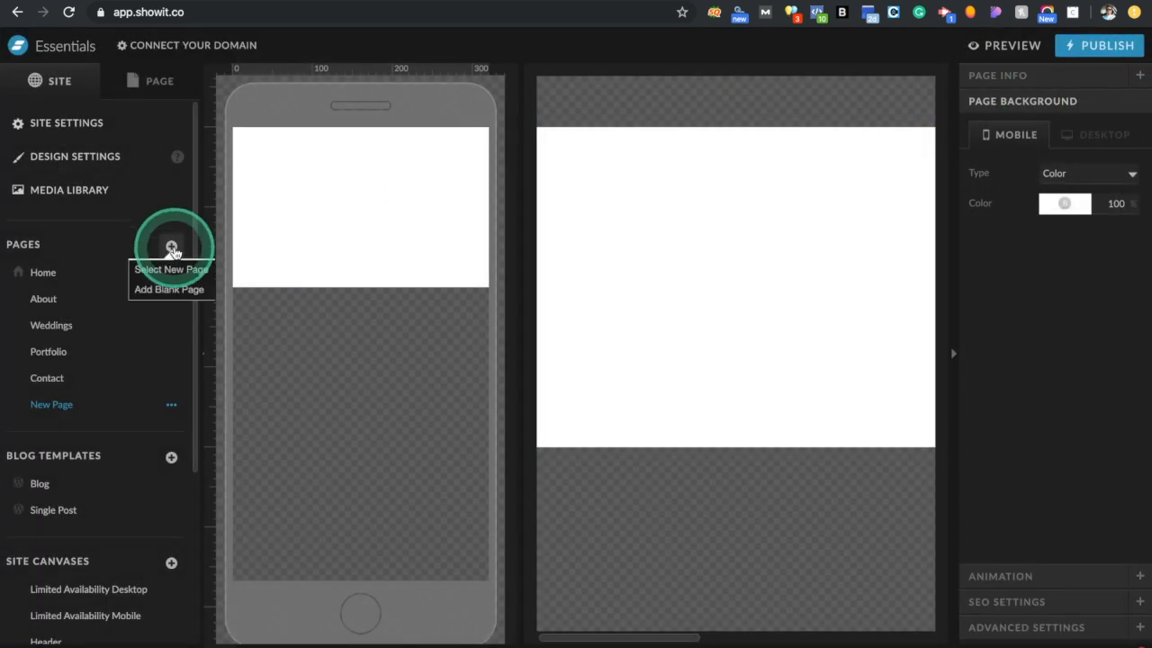
{"action": "left_click", "coordinate": [171, 270]}
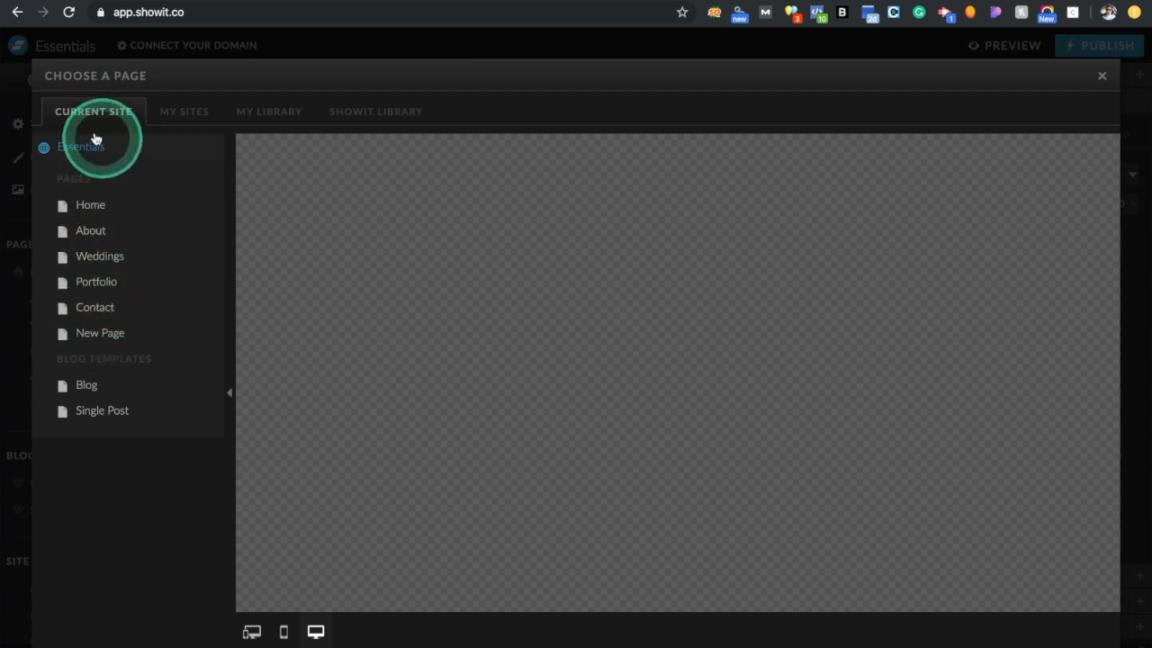
{"action": "left_click", "coordinate": [176, 118]}
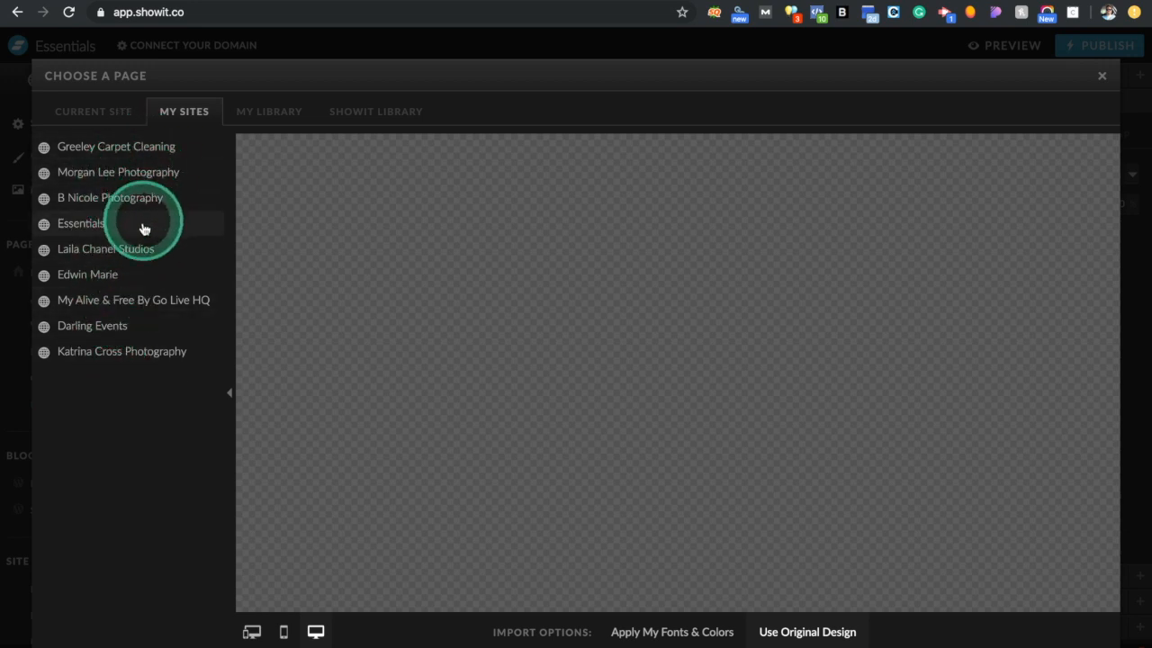
{"action": "left_click", "coordinate": [269, 115]}
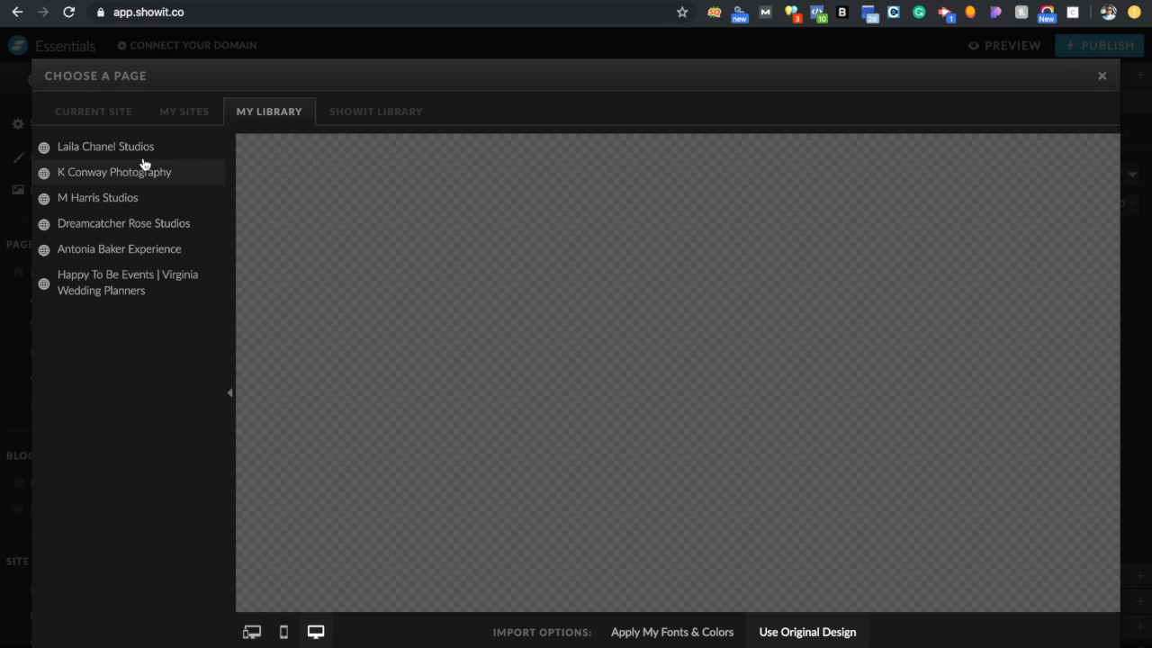
{"action": "left_click", "coordinate": [369, 115]}
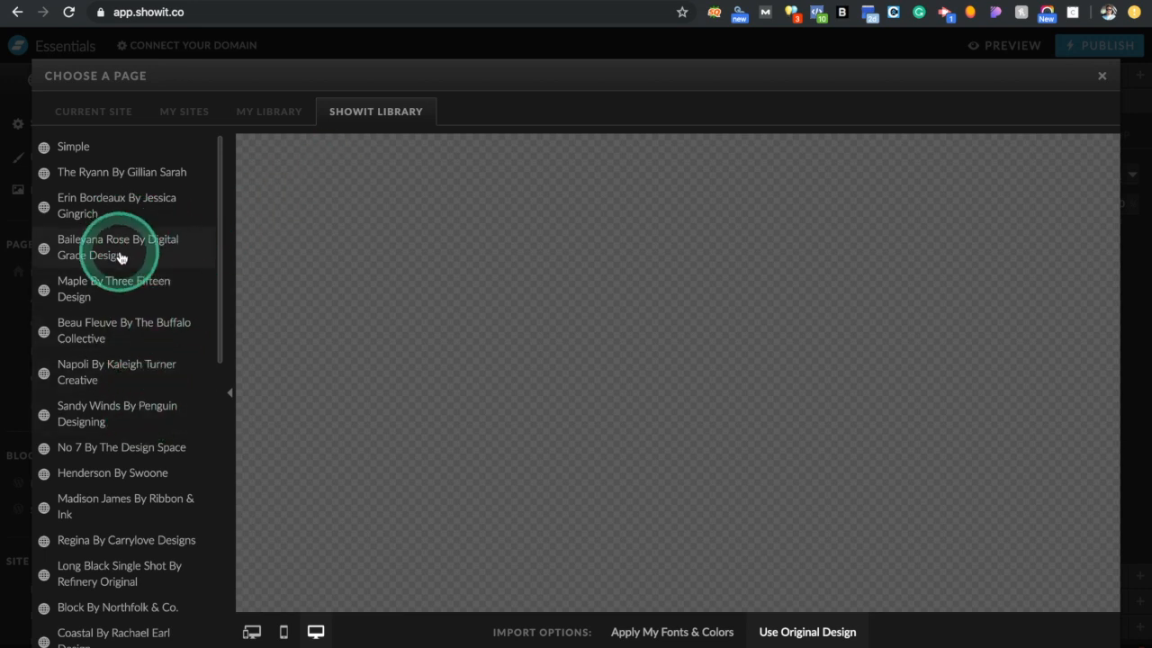
Import the Gallery page from the Woven By With Grace And Gold template
{"action": "scroll", "coordinate": [107, 441], "scroll_direction": "down", "scroll_amount": 5}
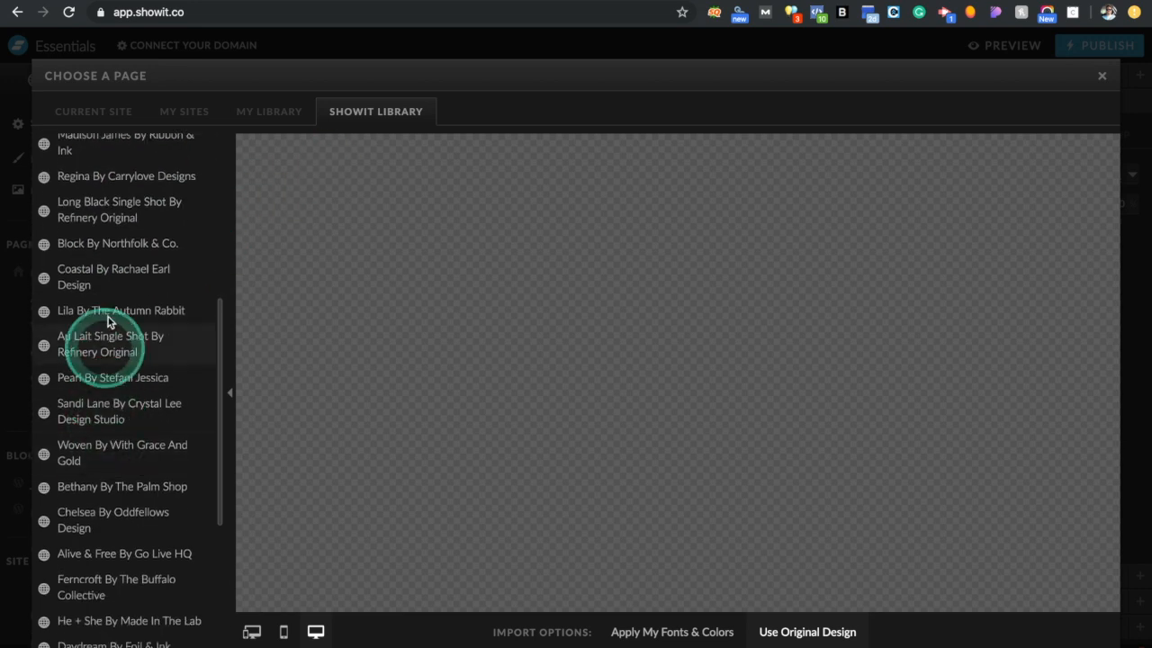
{"action": "left_click", "coordinate": [105, 467]}
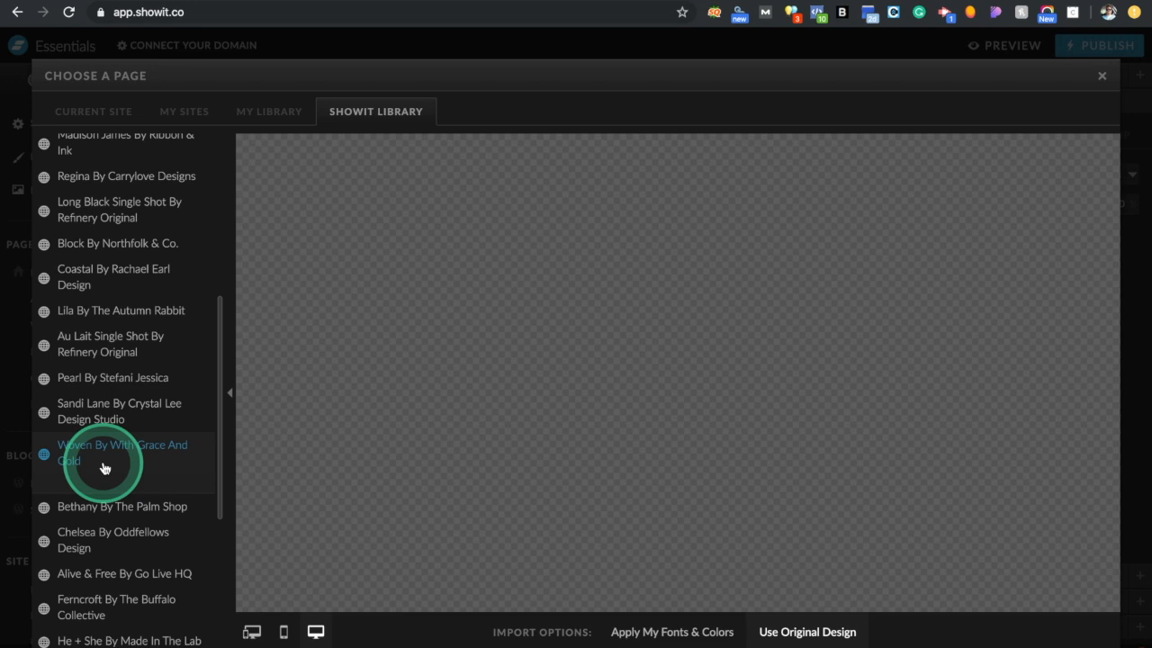
{"action": "scroll", "coordinate": [105, 468], "scroll_direction": "down", "scroll_amount": 3}
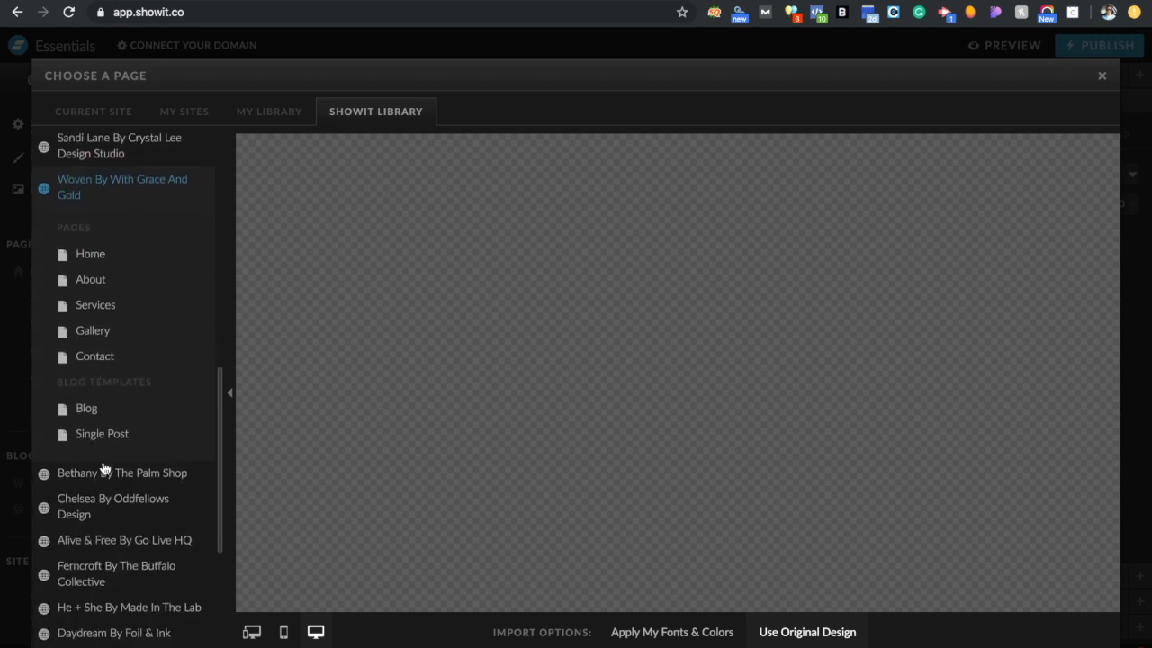
{"action": "left_click", "coordinate": [104, 335]}
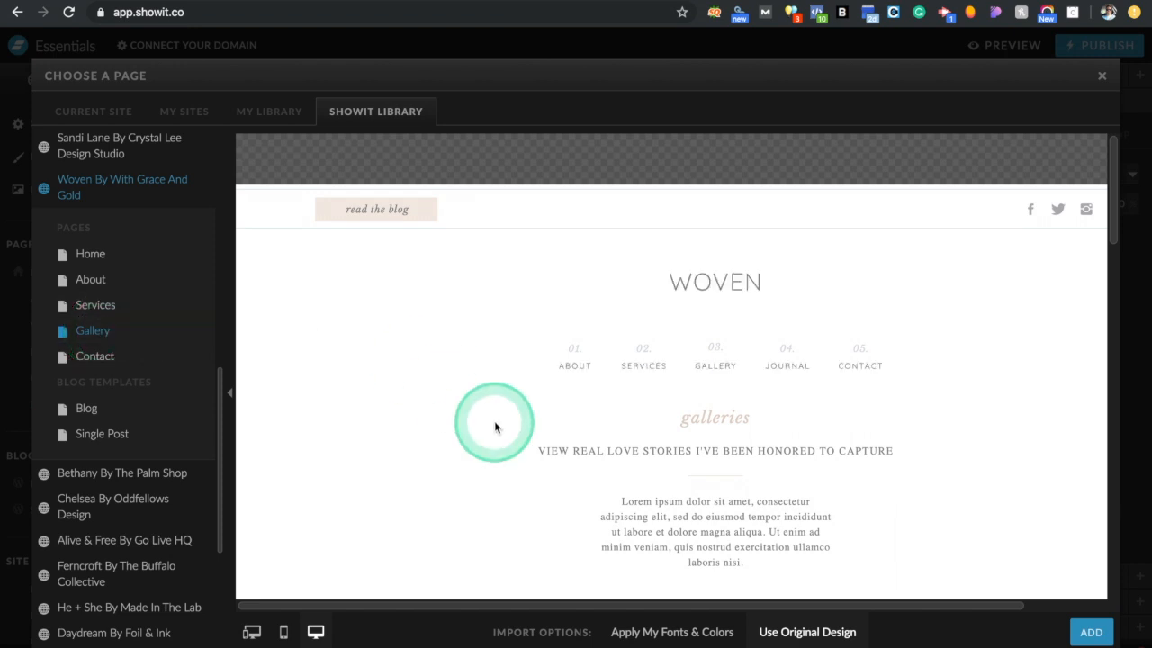
{"action": "scroll", "coordinate": [513, 404], "scroll_direction": "down", "scroll_amount": 6}
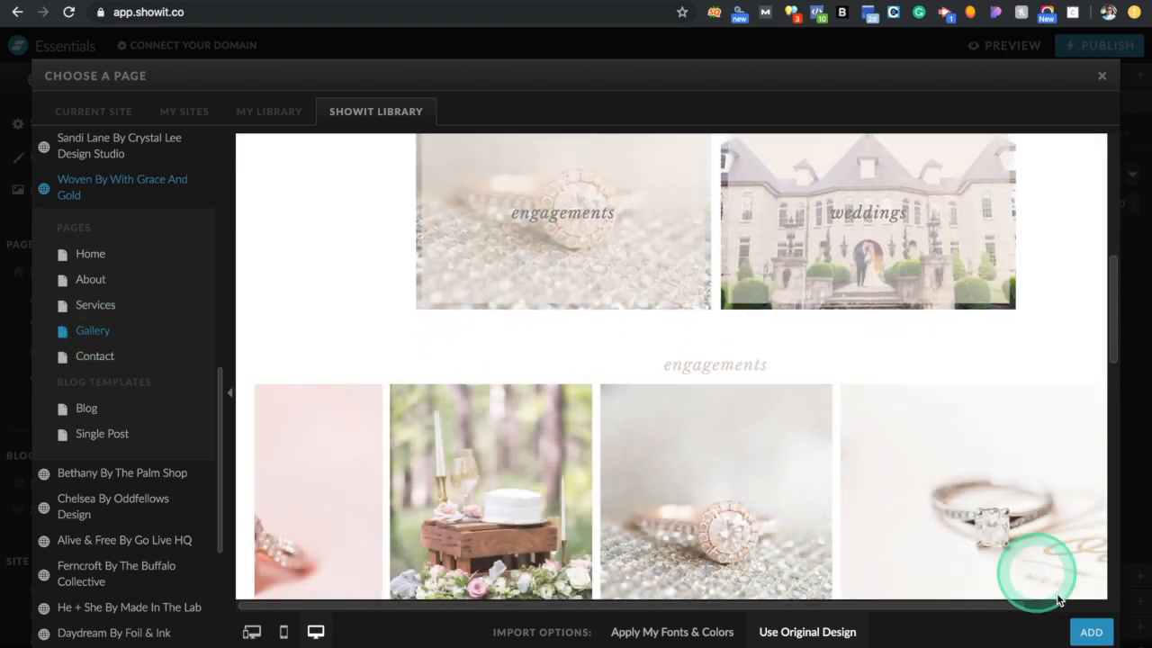
{"action": "scroll", "coordinate": [746, 463], "scroll_direction": "down", "scroll_amount": 3}
{"action": "left_click", "coordinate": [1099, 631]}
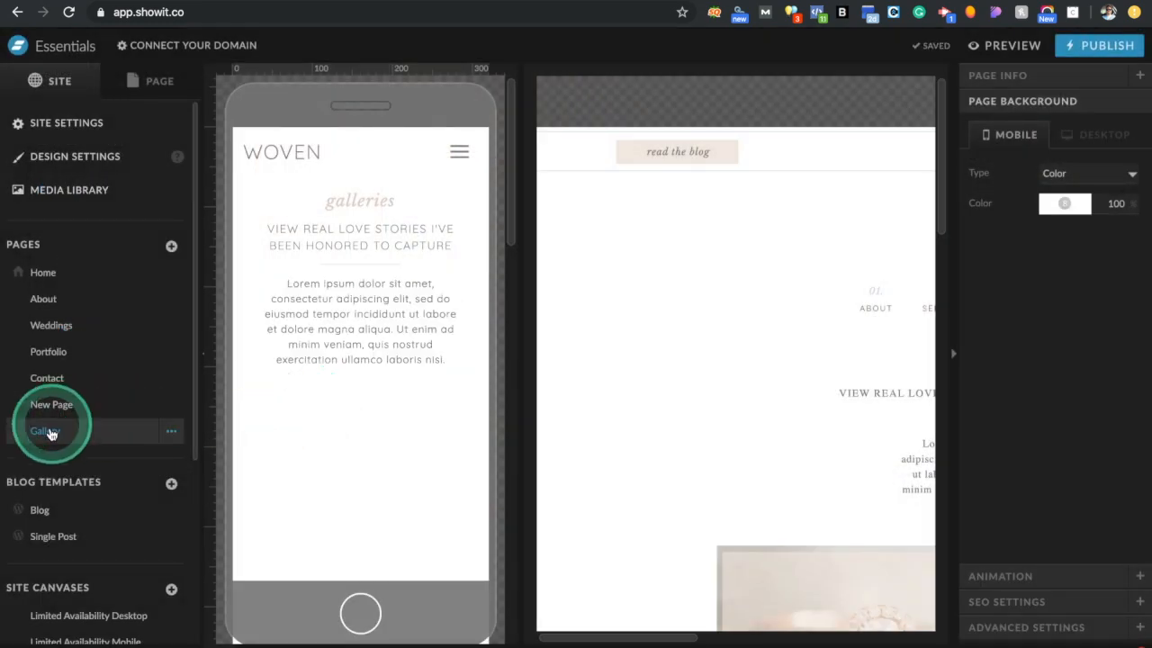
Delete the imported Gallery page and confirm the deletion
{"action": "scroll", "coordinate": [708, 506], "scroll_direction": "down", "scroll_amount": 10}
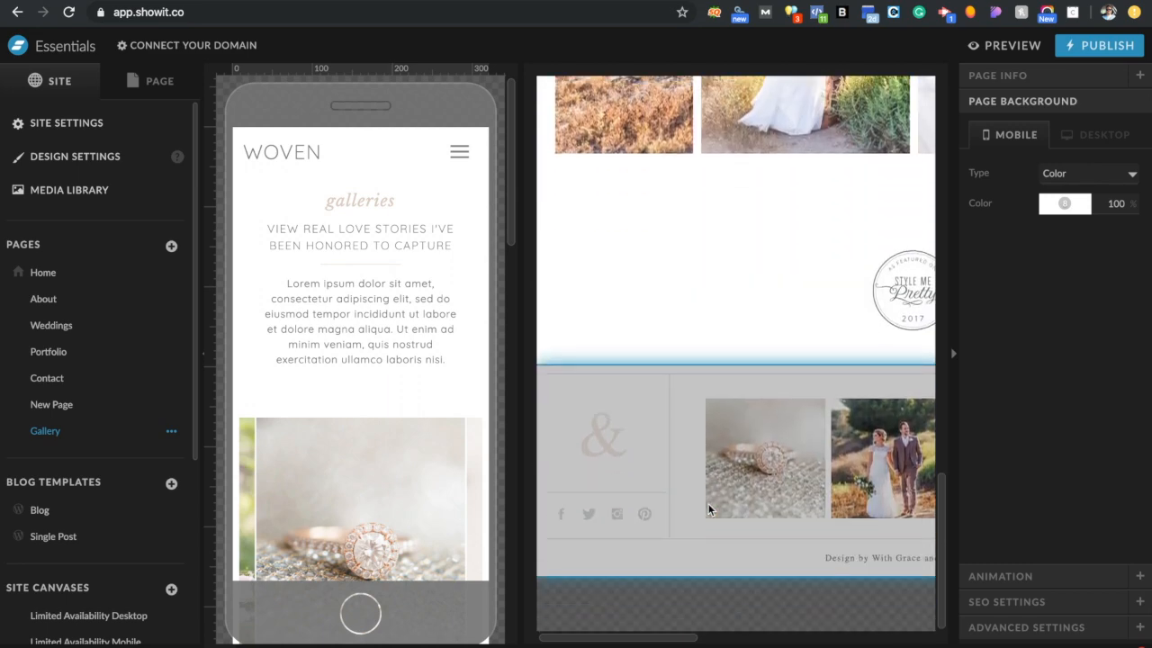
{"action": "scroll", "coordinate": [708, 503], "scroll_direction": "up", "scroll_amount": 6}
{"action": "left_click", "coordinate": [176, 435]}
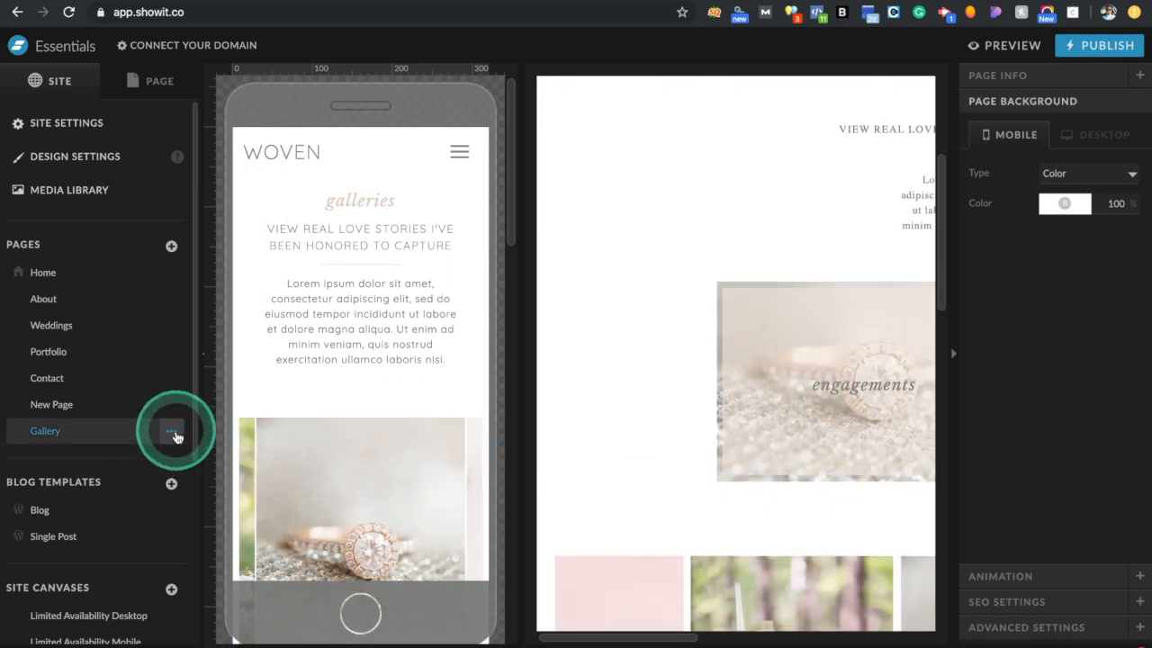
{"action": "left_click", "coordinate": [172, 436]}
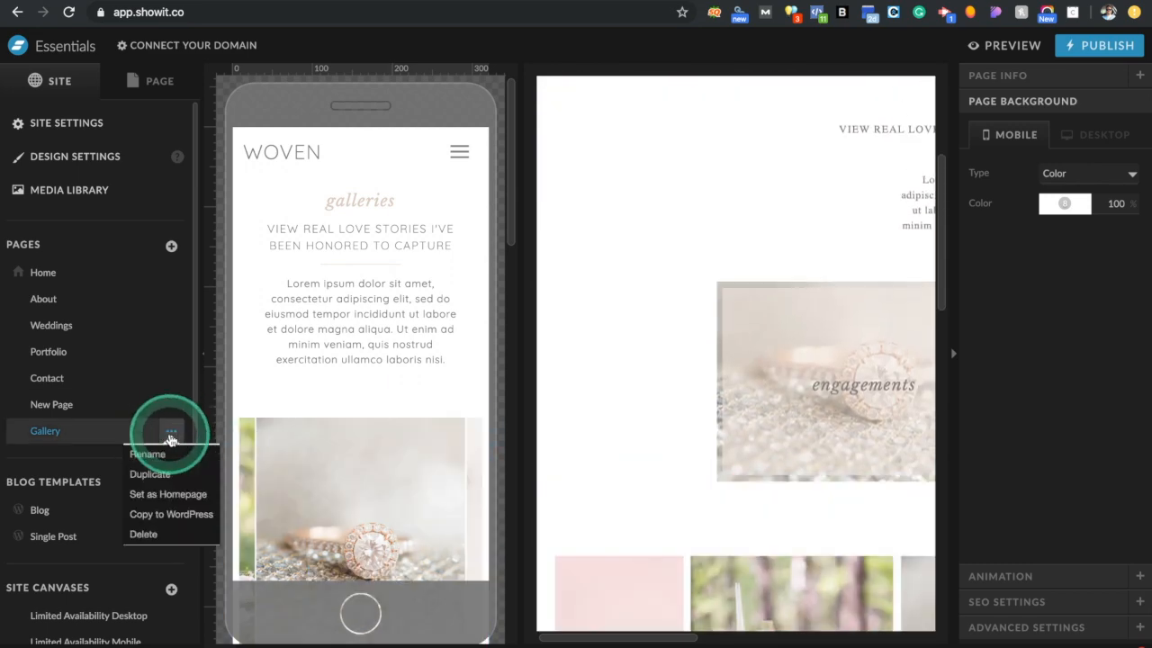
{"action": "left_click", "coordinate": [162, 535]}
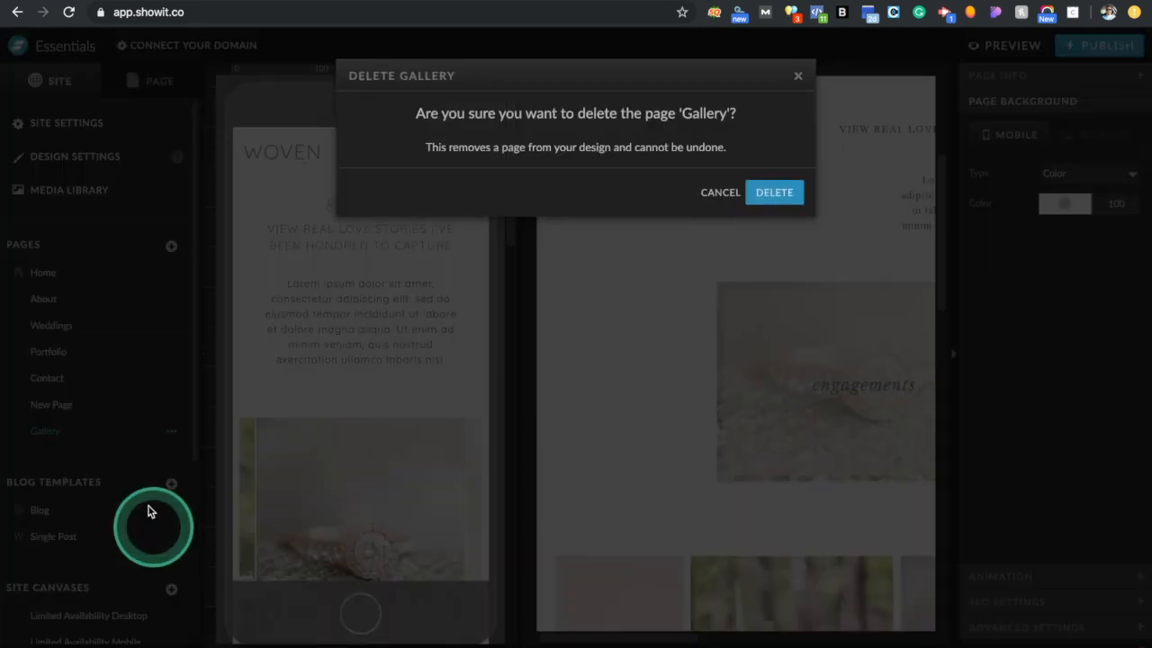
{"action": "left_click", "coordinate": [788, 194]}
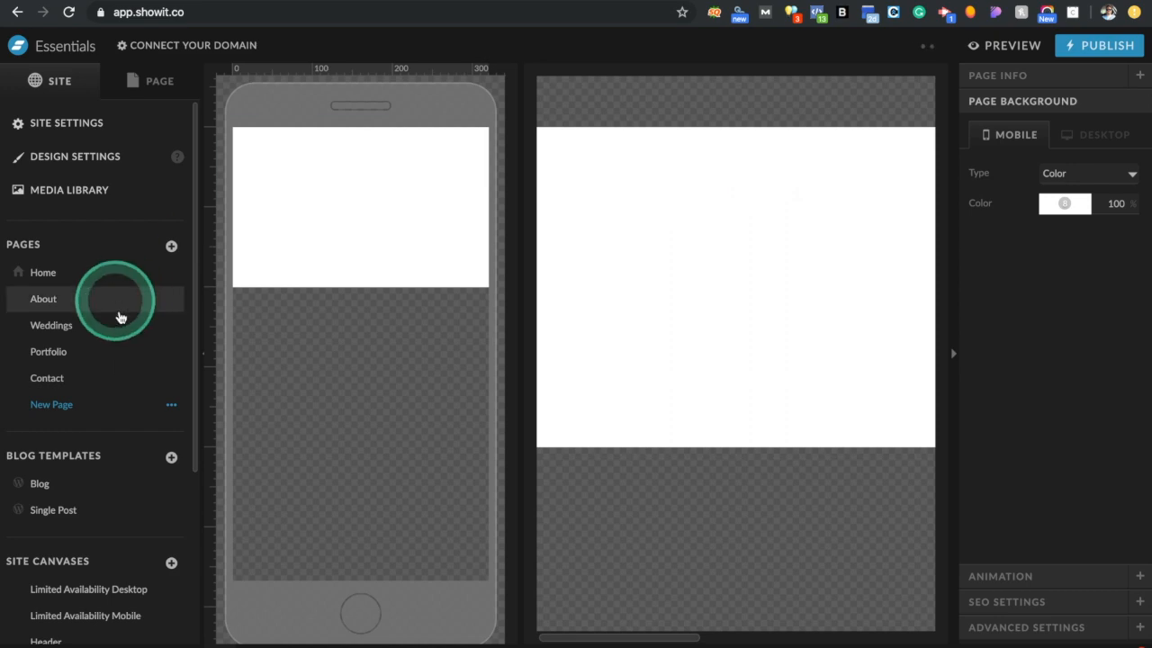
Delete the blank New Page, then open the Blog template under Blog Templates
{"action": "left_click", "coordinate": [171, 404]}
{"action": "left_click", "coordinate": [146, 509]}
{"action": "left_click", "coordinate": [776, 193]}
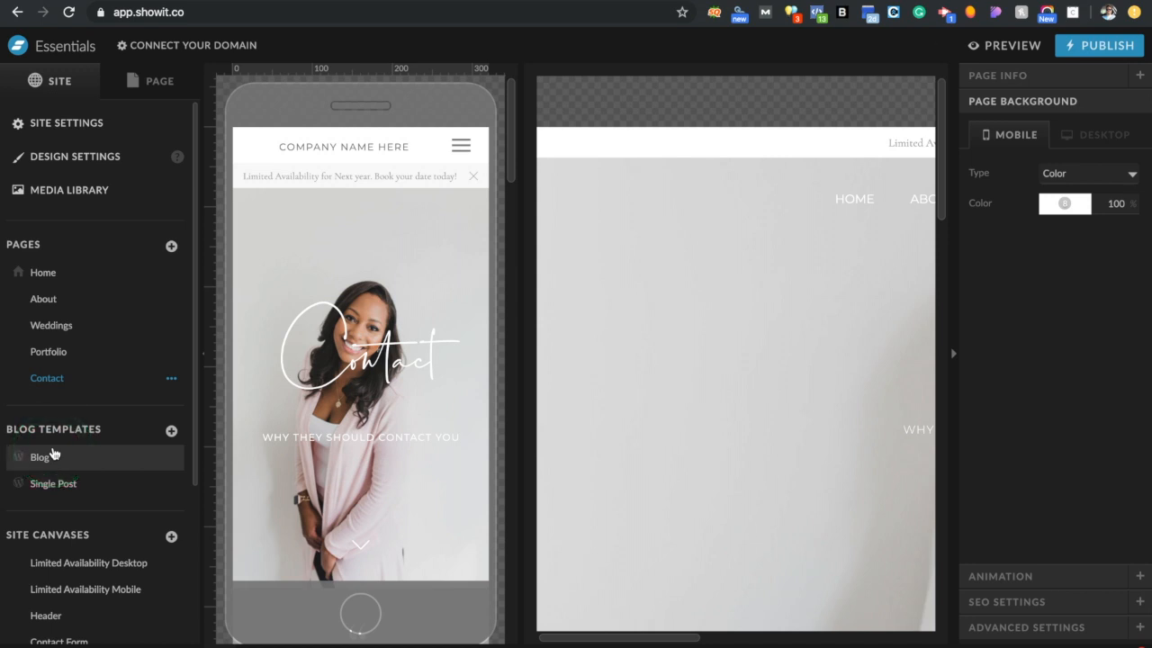
{"action": "left_click", "coordinate": [42, 273]}
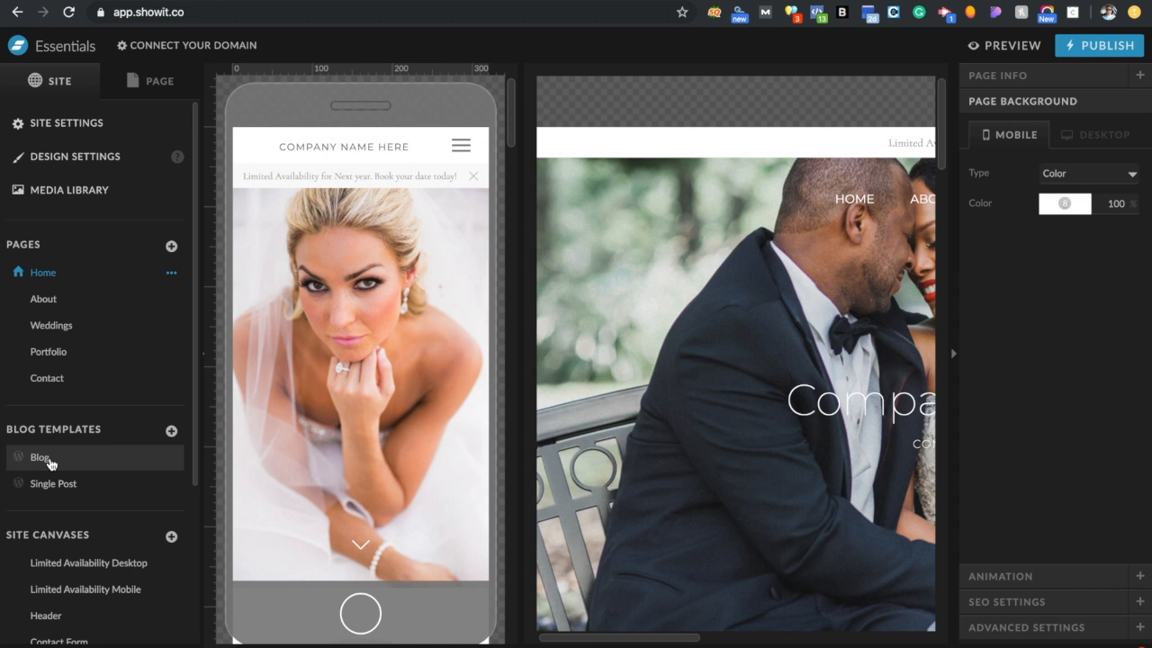
{"action": "left_click", "coordinate": [49, 461]}
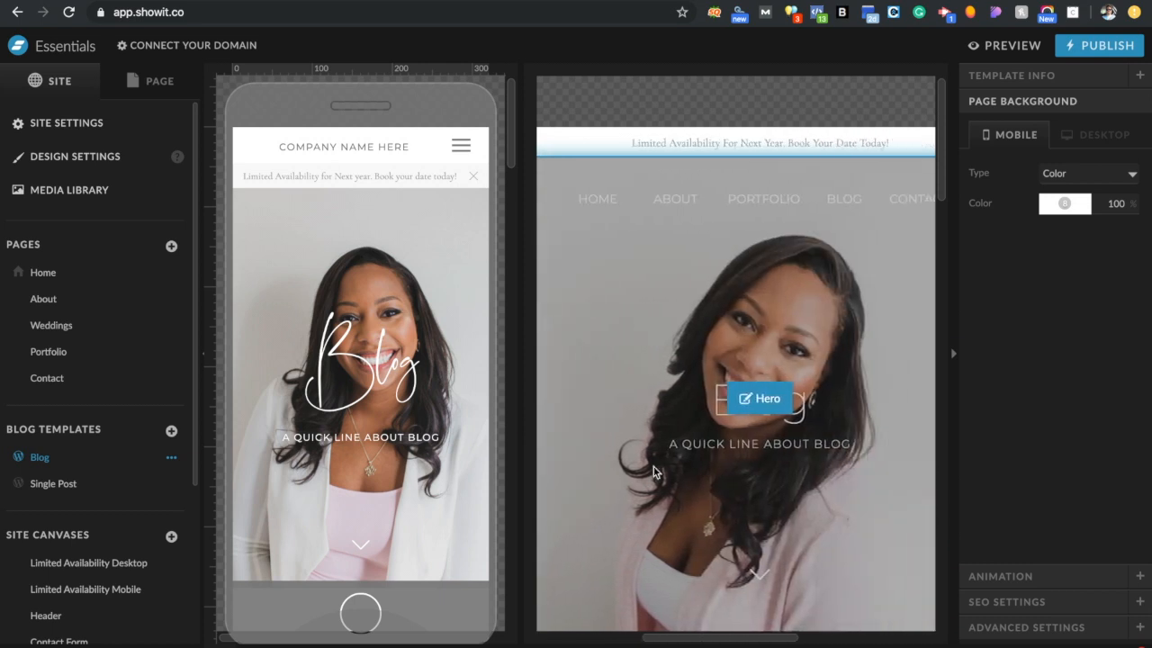
Hide the mobile canvas and select the Post Title box in Post Layout 1
{"action": "scroll", "coordinate": [654, 465], "scroll_direction": "down", "scroll_amount": 5}
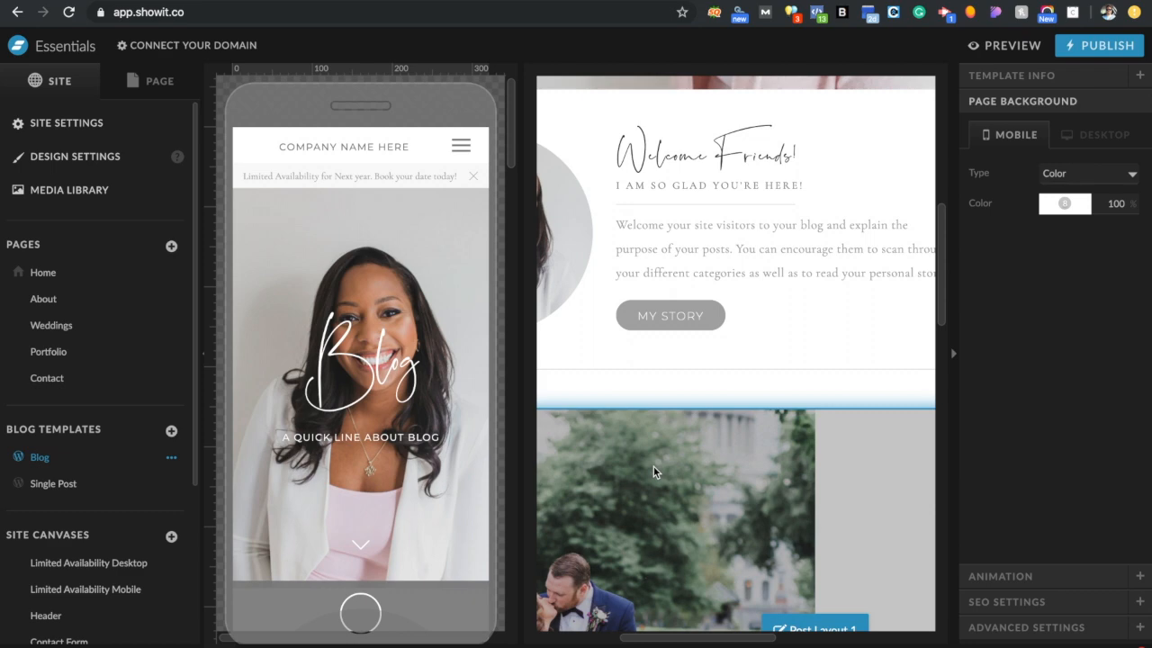
{"action": "scroll", "coordinate": [653, 468], "scroll_direction": "down", "scroll_amount": 8}
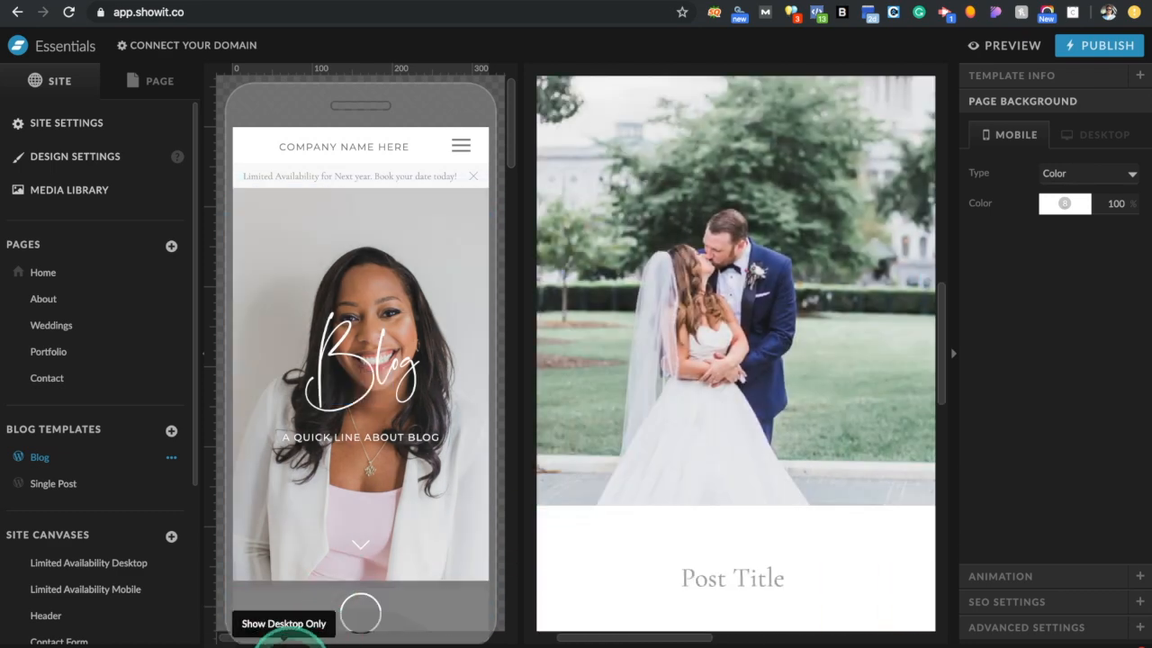
{"action": "left_click", "coordinate": [287, 646]}
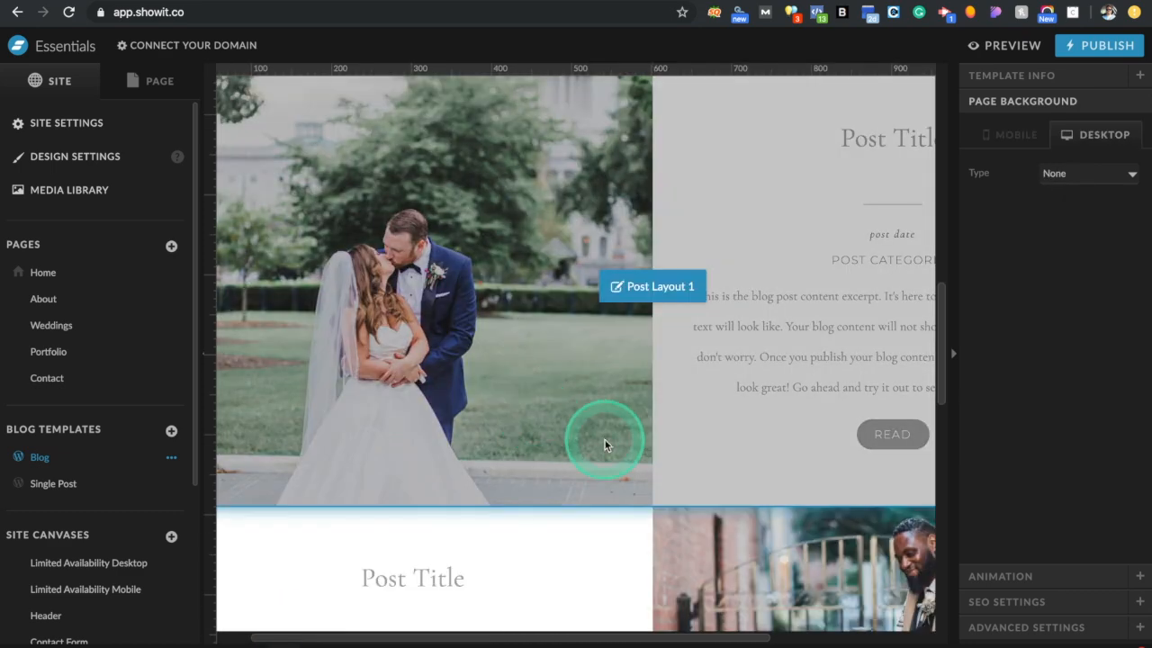
{"action": "scroll", "coordinate": [605, 440], "scroll_direction": "up", "scroll_amount": 3}
{"action": "scroll", "coordinate": [605, 439], "scroll_direction": "right", "scroll_amount": 4}
{"action": "scroll", "coordinate": [604, 444], "scroll_direction": "down", "scroll_amount": 1}
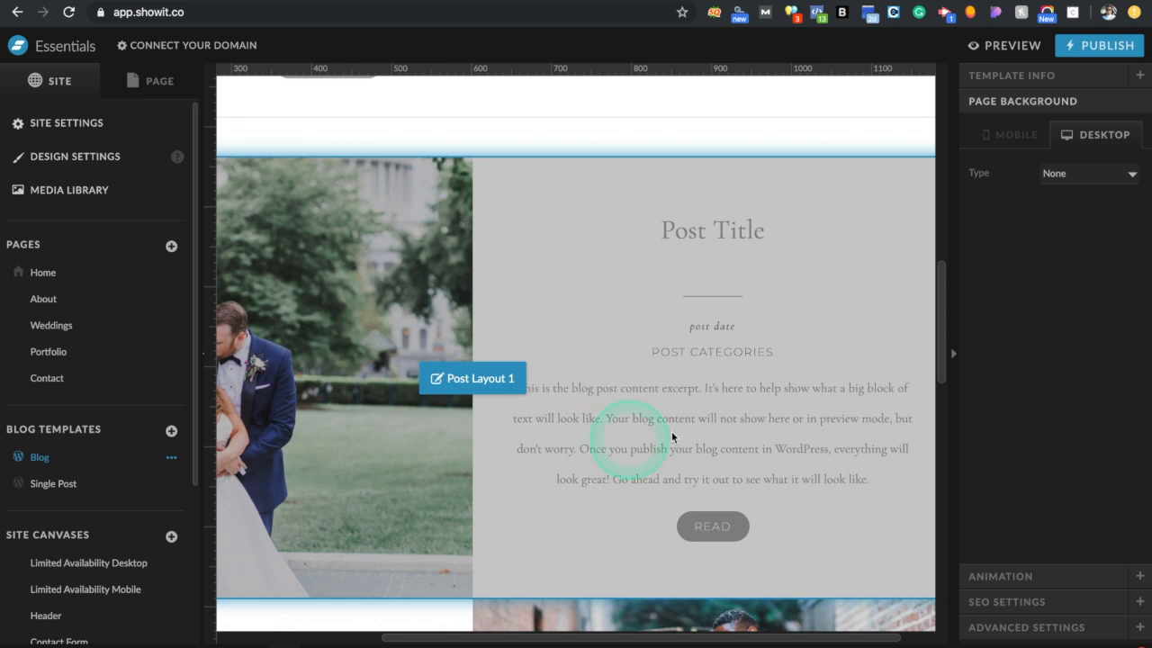
{"action": "left_click", "coordinate": [753, 244]}
{"action": "left_click", "coordinate": [754, 244]}
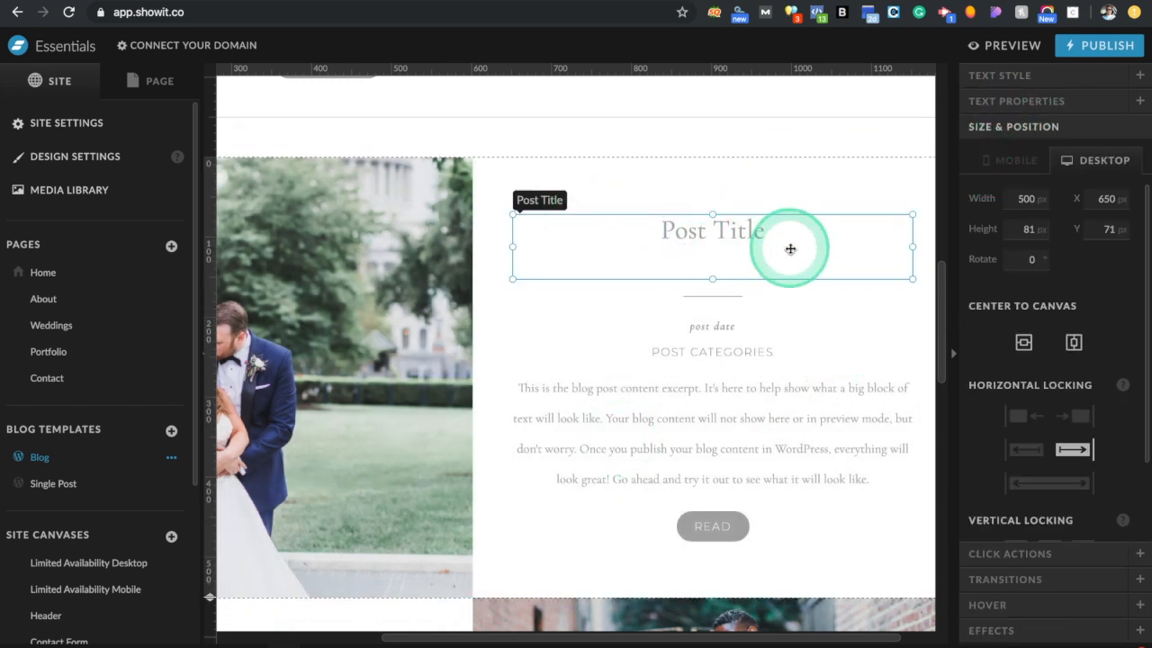
Try out a test title in the post title text box
{"action": "double_click", "coordinate": [724, 238]}
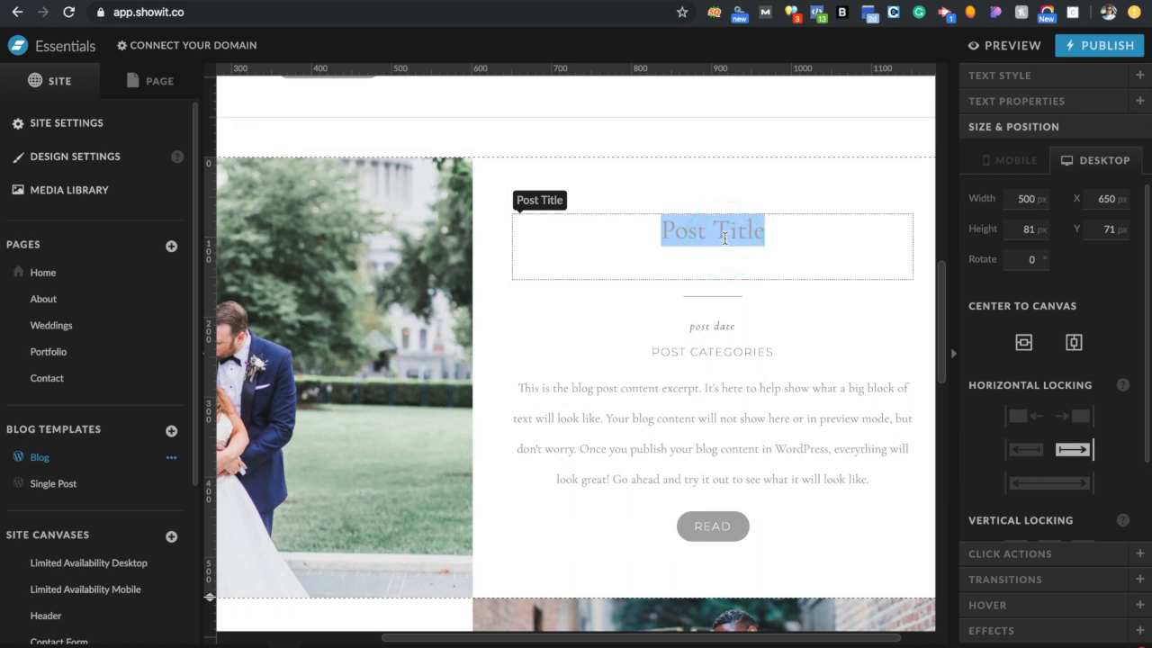
{"action": "type", "text": "Their Are No"}
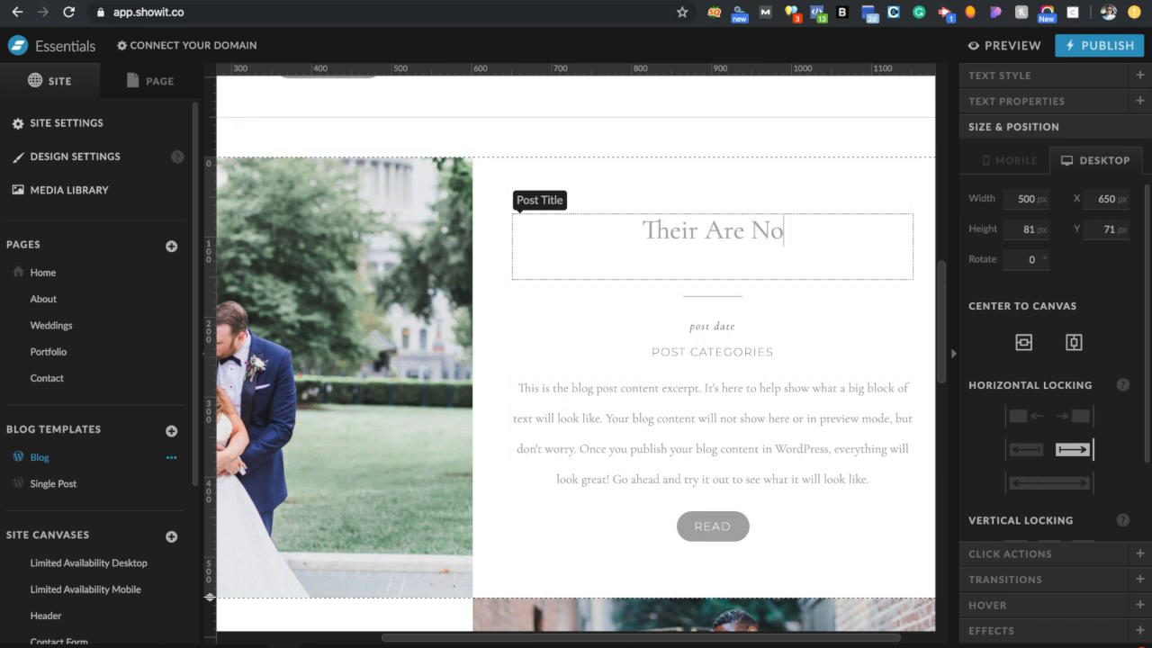
{"action": "type", "text": "Options"}
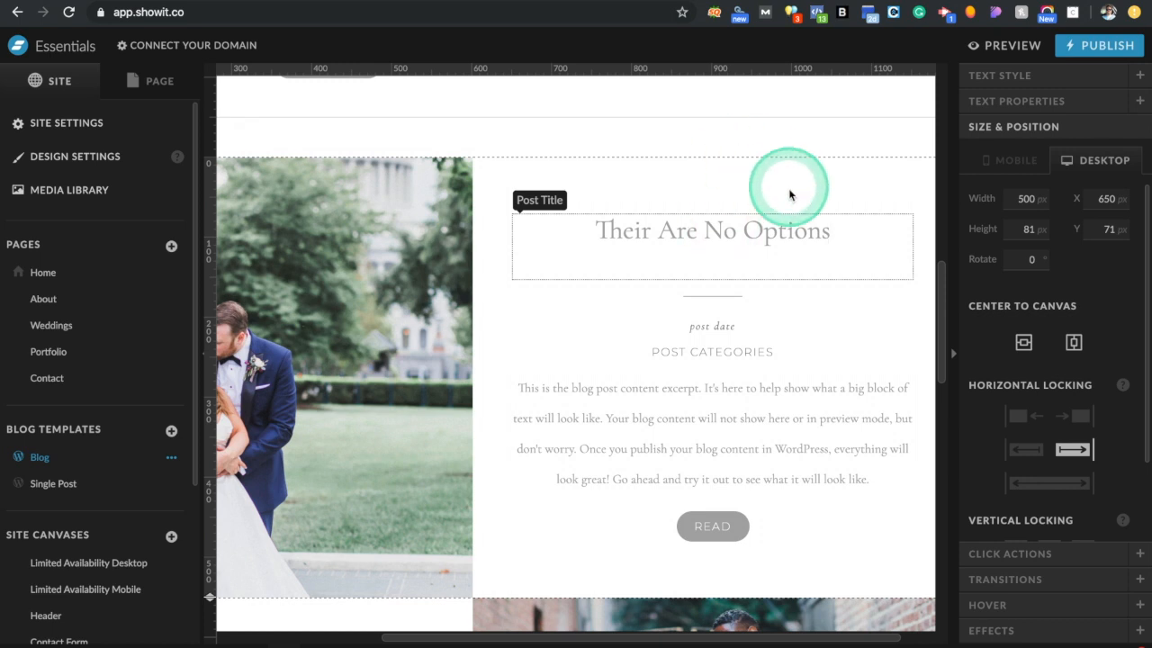
{"action": "key", "text": "BackSpace"}
{"action": "key", "text": "BackSpace"}
{"action": "type", "text": "re"}
{"action": "left_click", "coordinate": [713, 210]}
{"action": "left_click", "coordinate": [716, 208]}
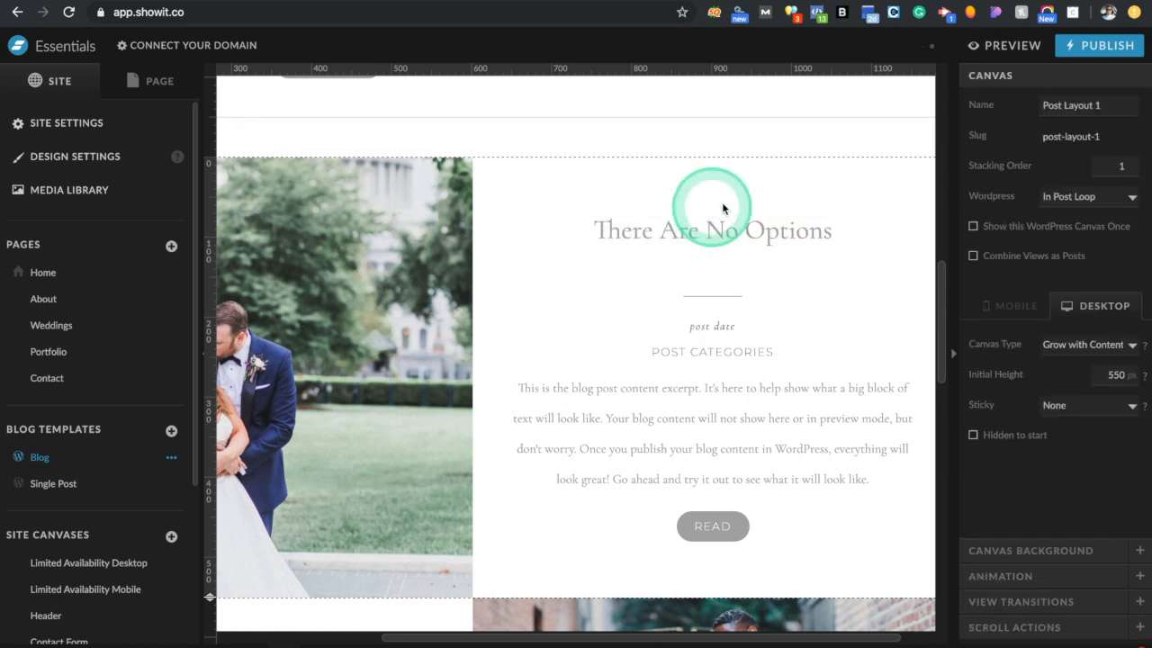
Restore the title text to 'Post Title' and bring up its placeholder settings
{"action": "left_click", "coordinate": [718, 235]}
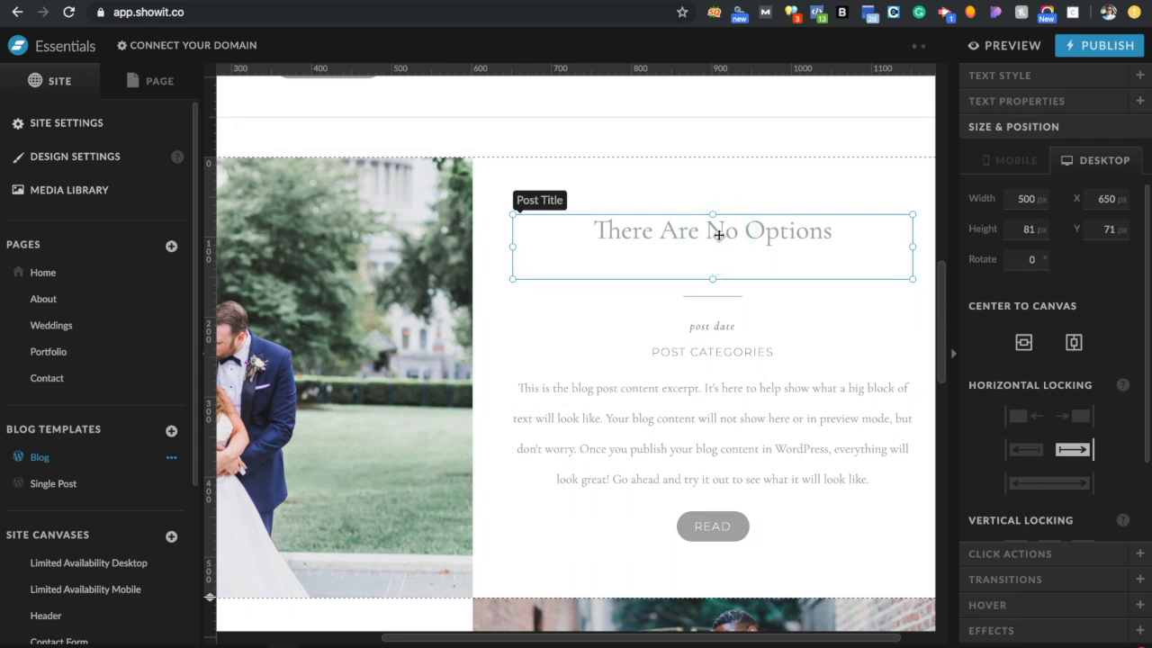
{"action": "double_click", "coordinate": [719, 235]}
{"action": "type", "text": "Post Tiel"}
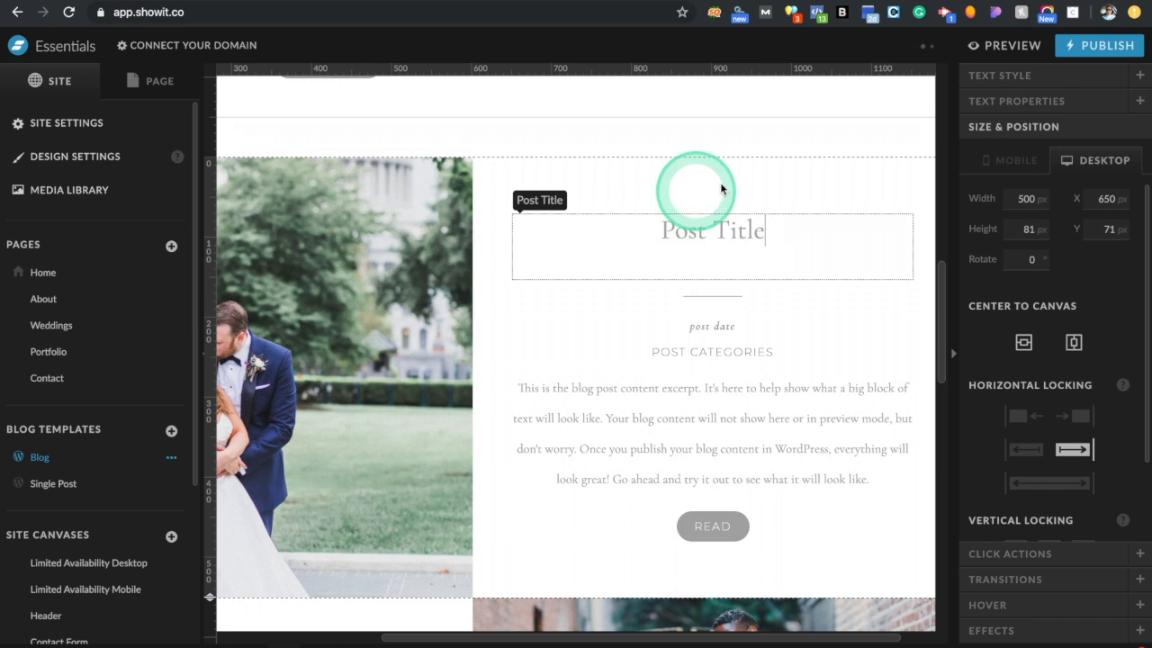
{"action": "key", "text": "Escape"}
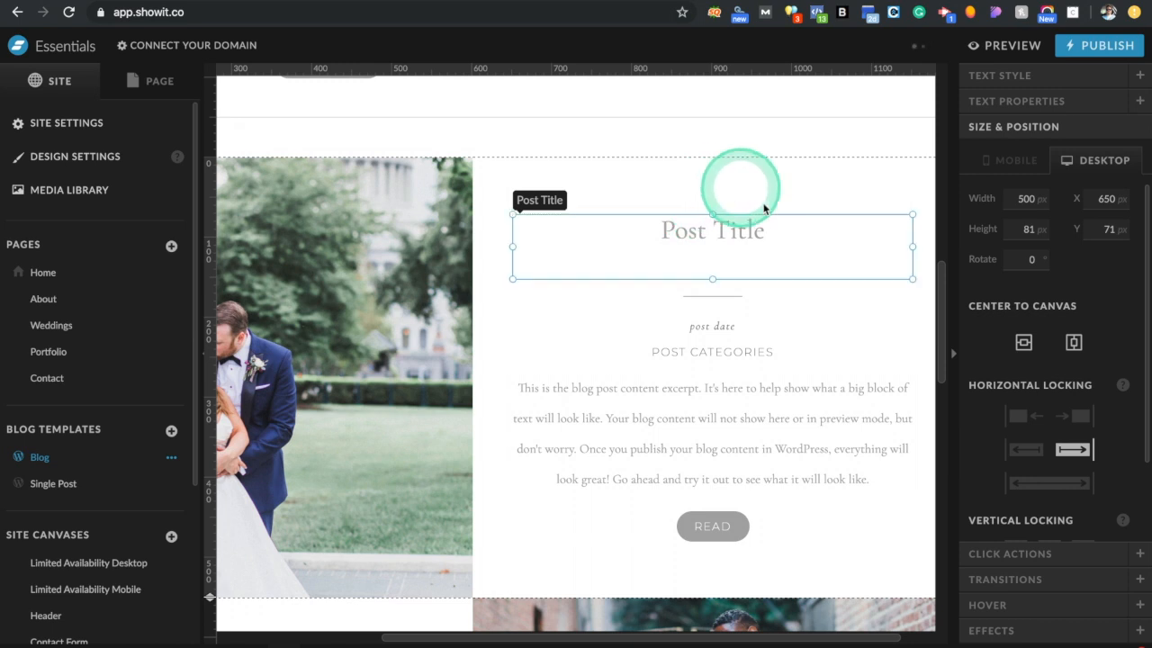
{"action": "left_click", "coordinate": [1042, 100]}
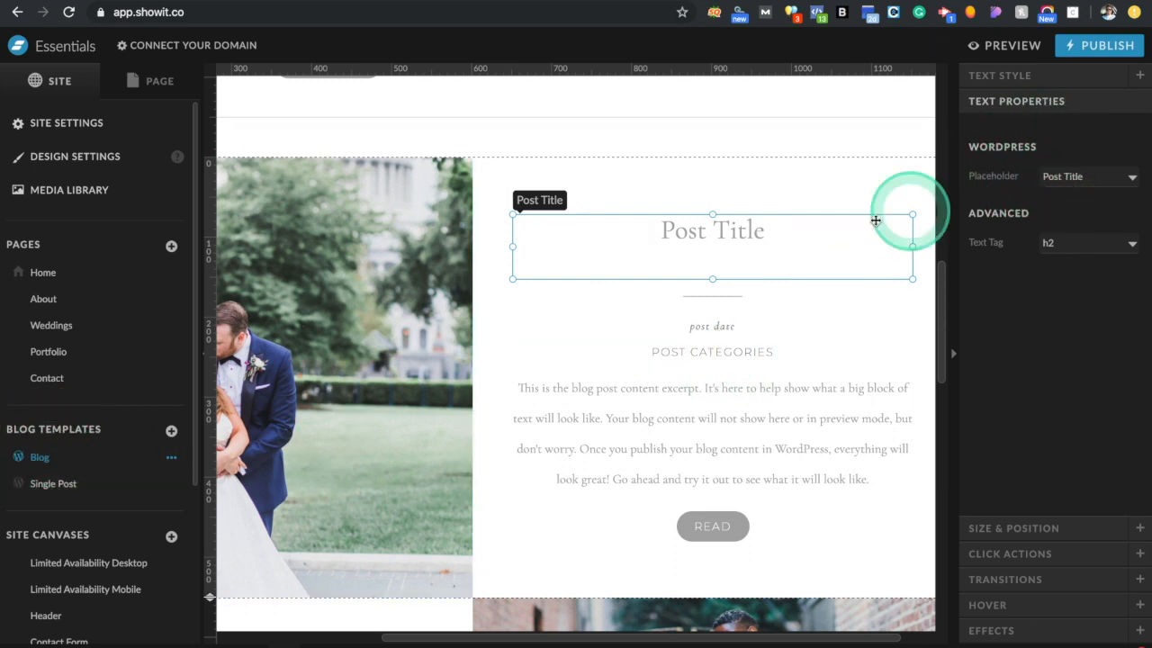
Keep the title on the Post Title placeholder, then inspect the date, categories, excerpt and READ button
{"action": "left_click", "coordinate": [1081, 178]}
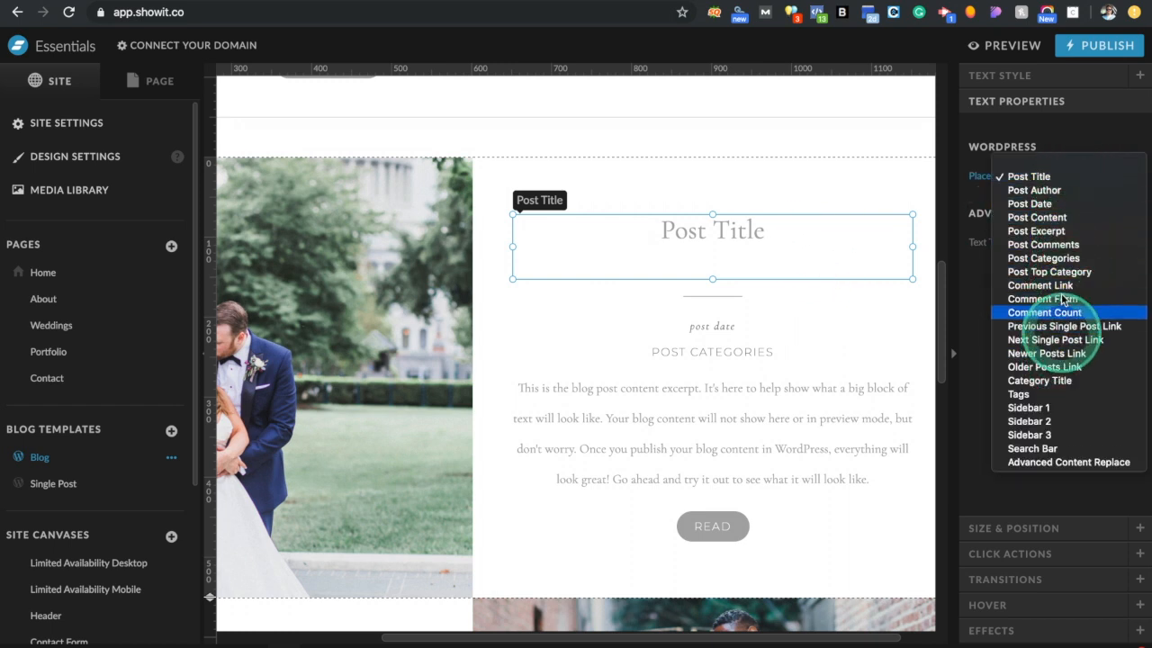
{"action": "left_click", "coordinate": [967, 202]}
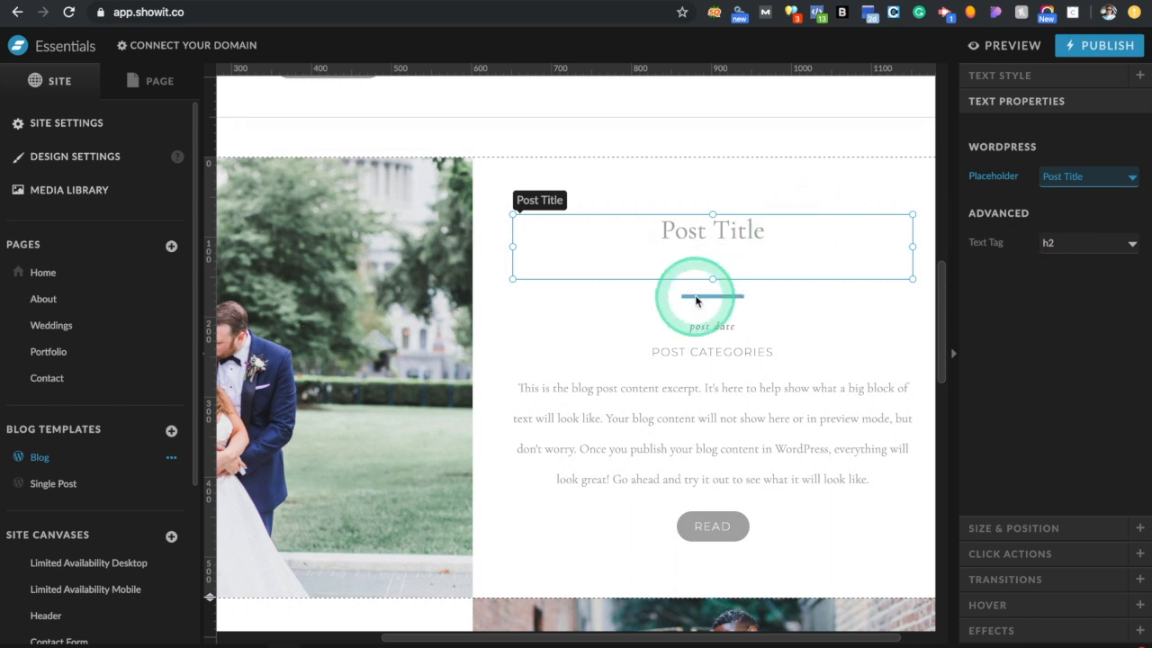
{"action": "left_click", "coordinate": [708, 327]}
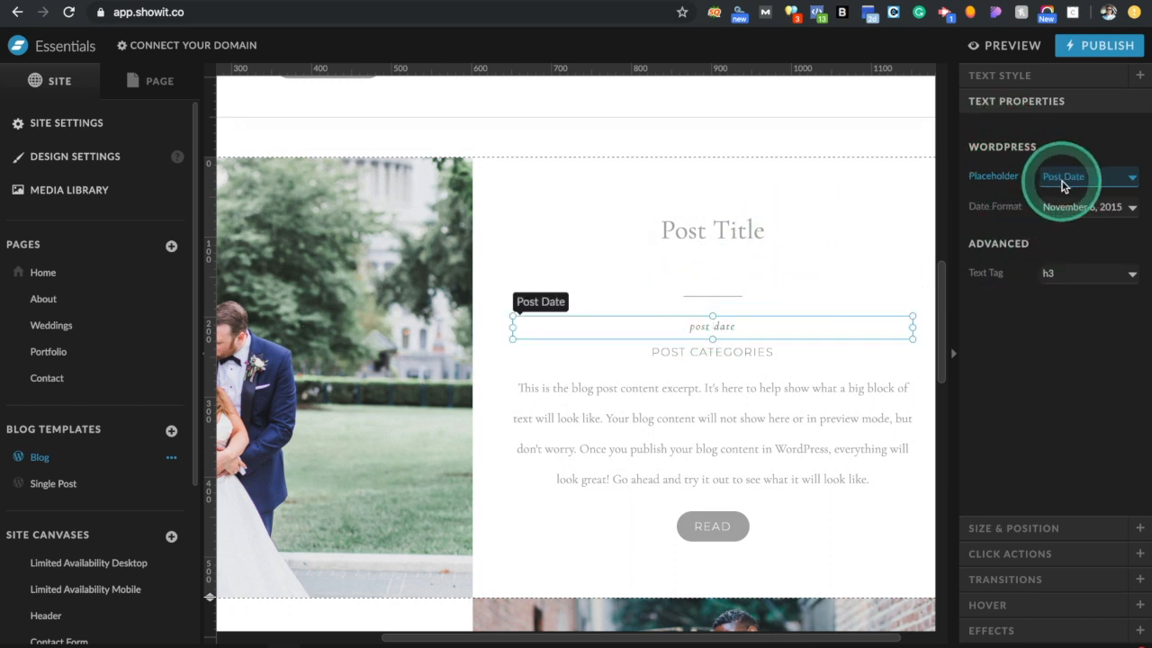
{"action": "left_click", "coordinate": [739, 360]}
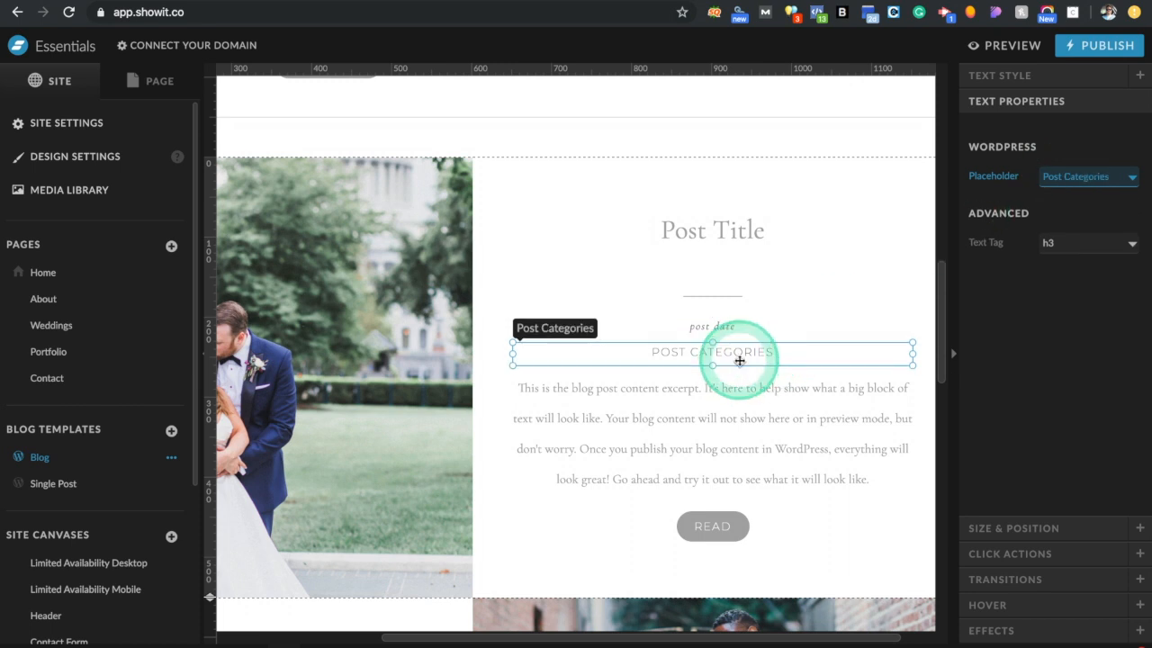
{"action": "left_click", "coordinate": [702, 414]}
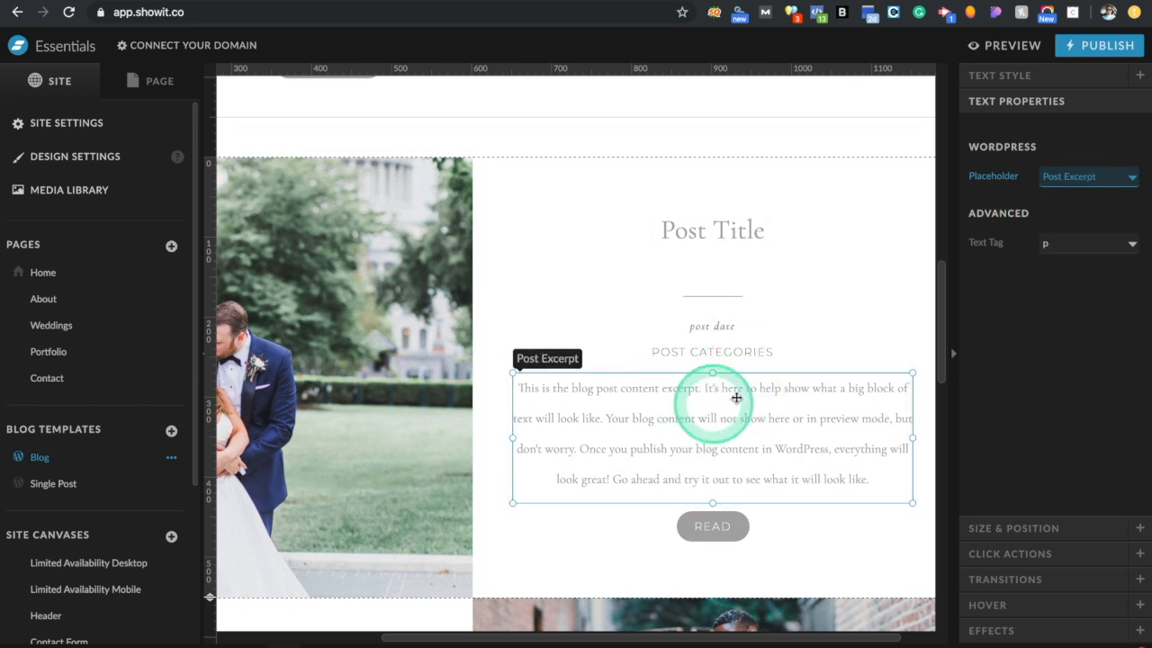
{"action": "left_click", "coordinate": [716, 528]}
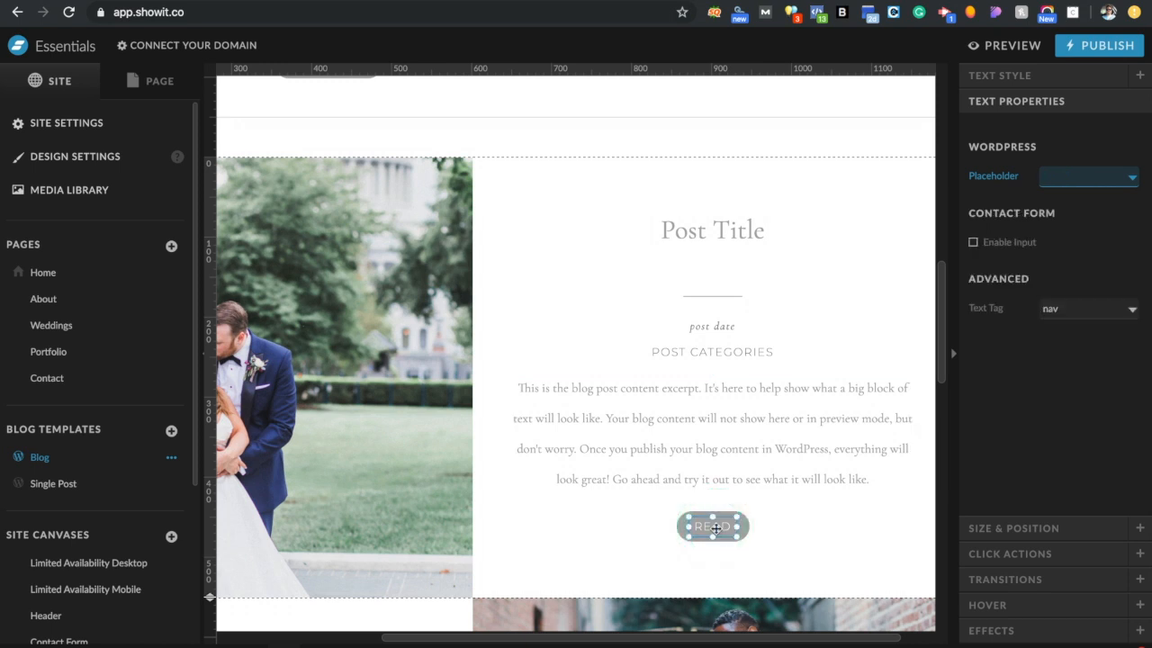
{"action": "left_click", "coordinate": [535, 428]}
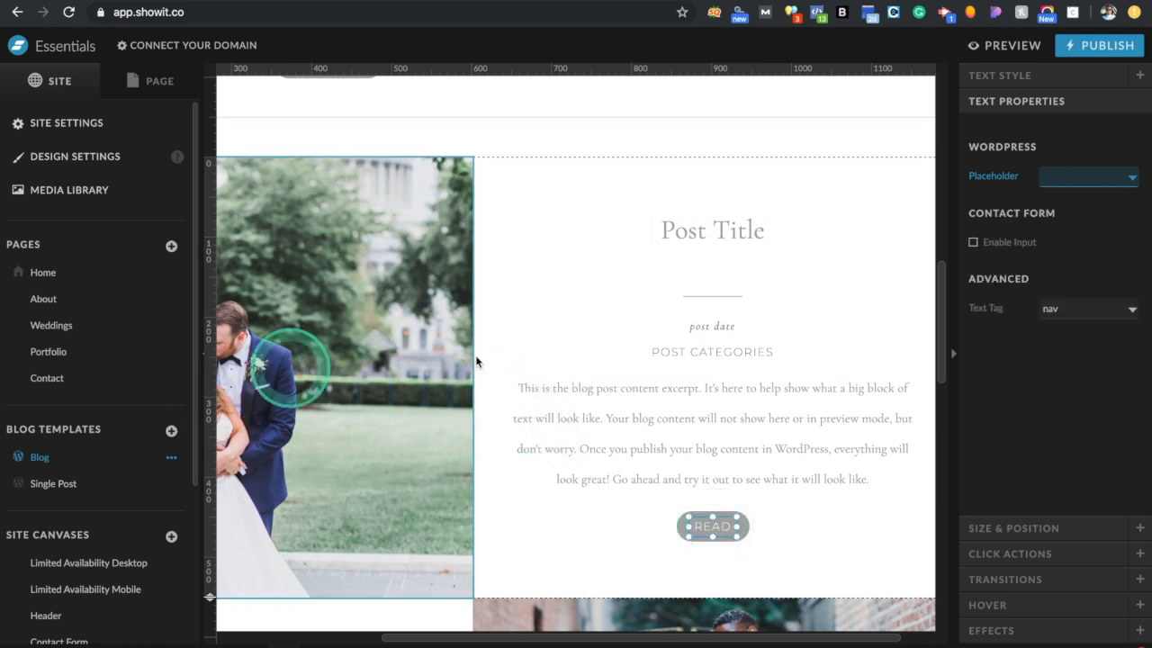
Switch to the Home page and select its intro section's second paragraph
{"action": "left_click", "coordinate": [65, 282]}
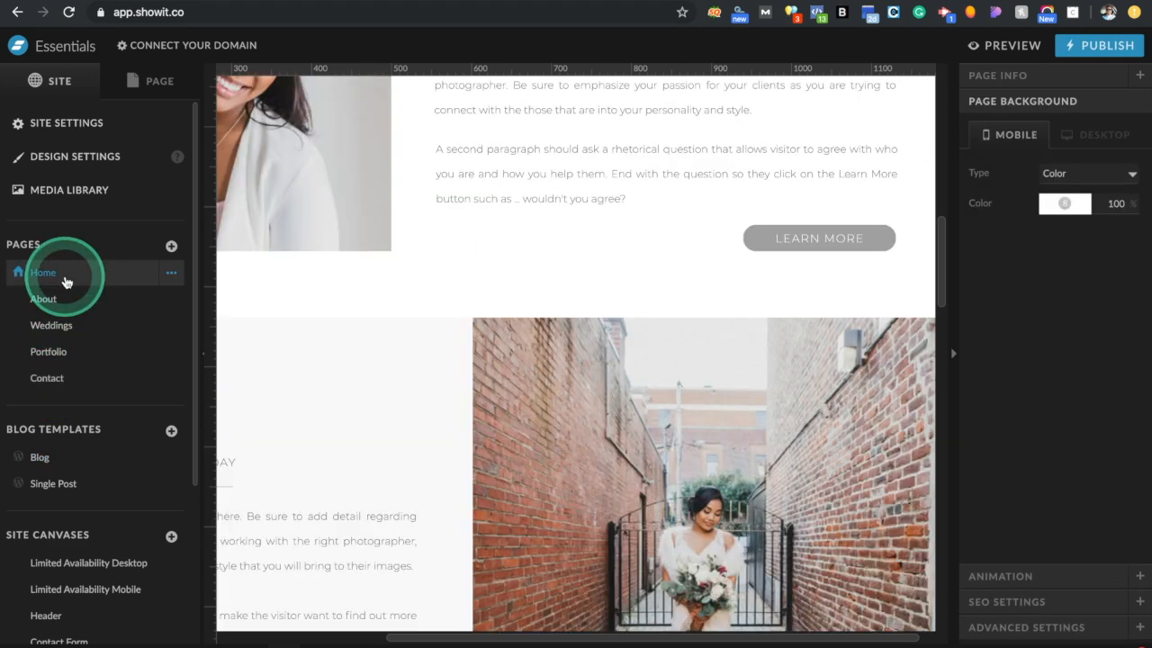
{"action": "left_click", "coordinate": [696, 139]}
{"action": "left_click", "coordinate": [688, 177]}
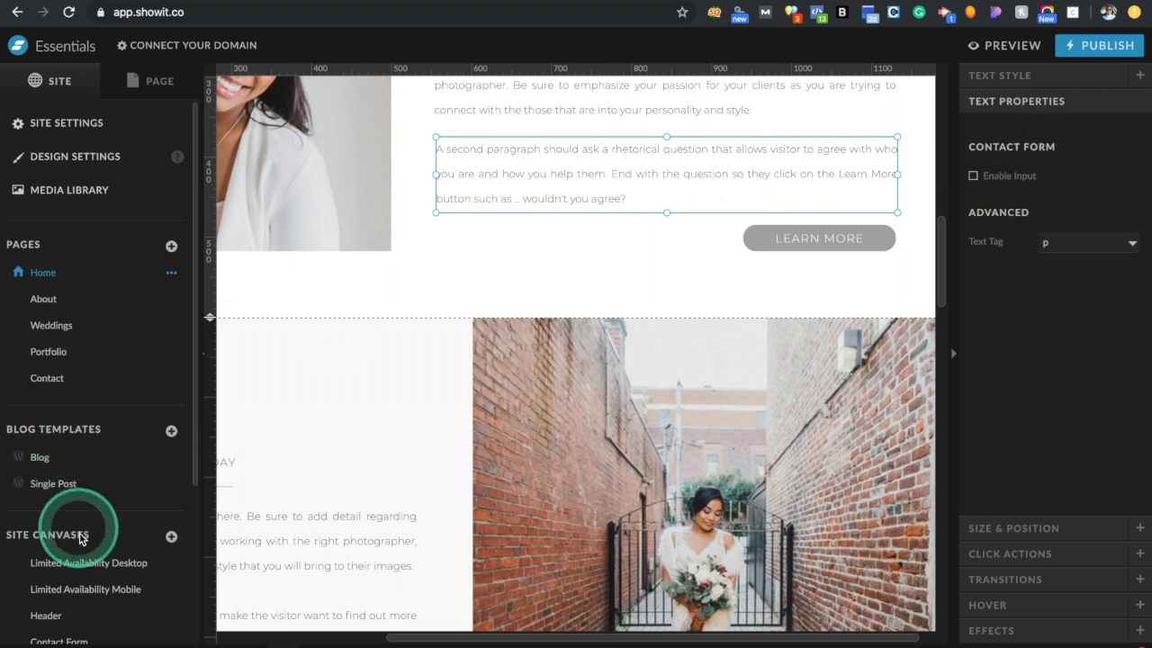
{"action": "scroll", "coordinate": [80, 531], "scroll_direction": "down", "scroll_amount": 5}
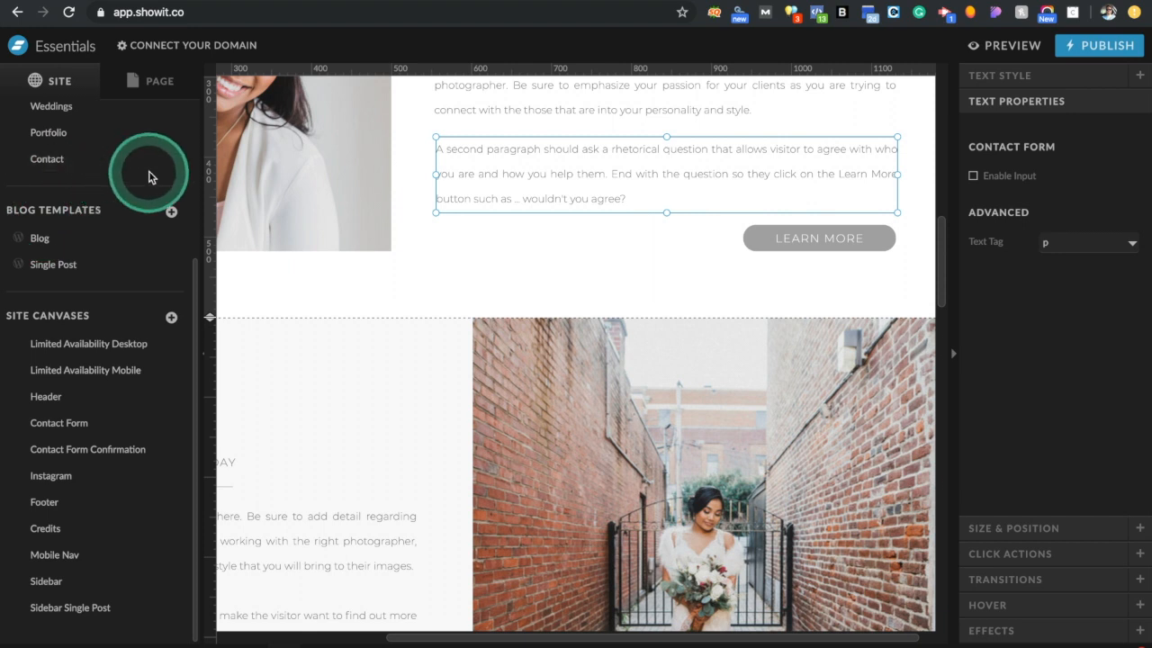
{"action": "scroll", "coordinate": [148, 177], "scroll_direction": "up", "scroll_amount": 5}
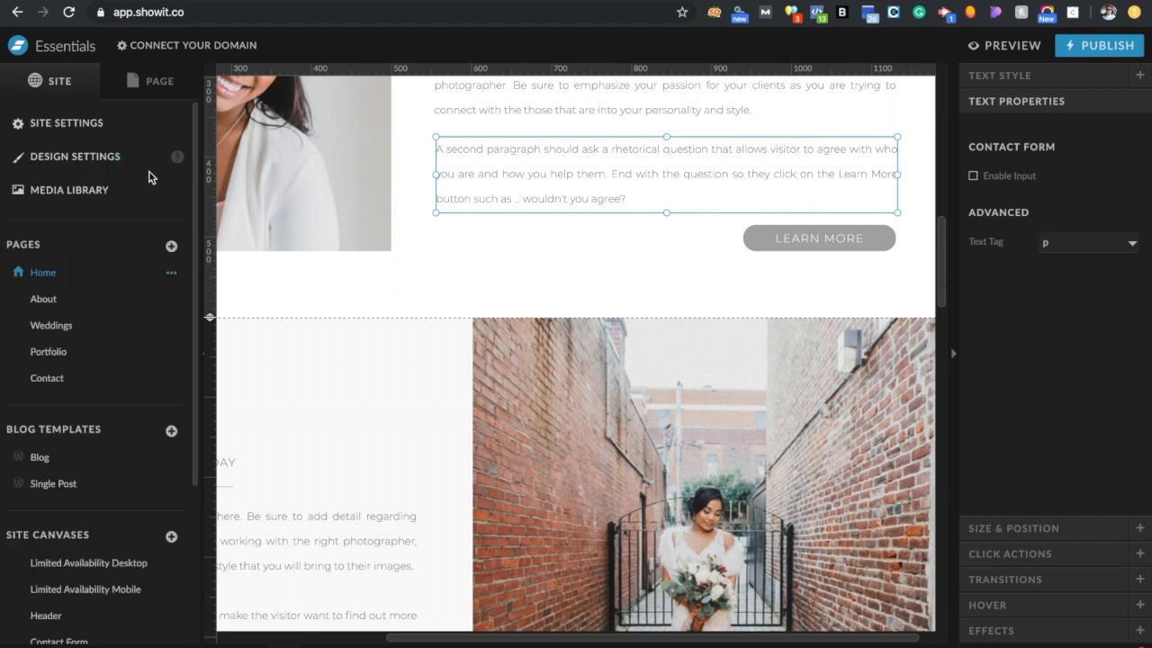
{"action": "left_click", "coordinate": [90, 119]}
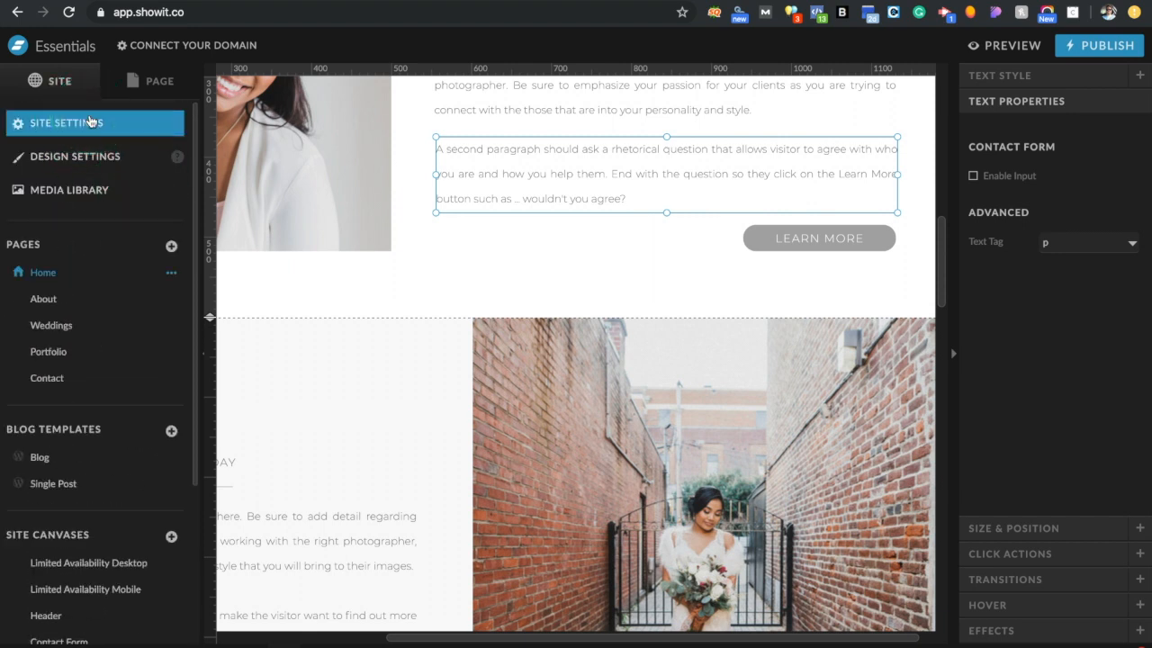
{"action": "left_click", "coordinate": [58, 80]}
{"action": "left_click", "coordinate": [69, 206]}
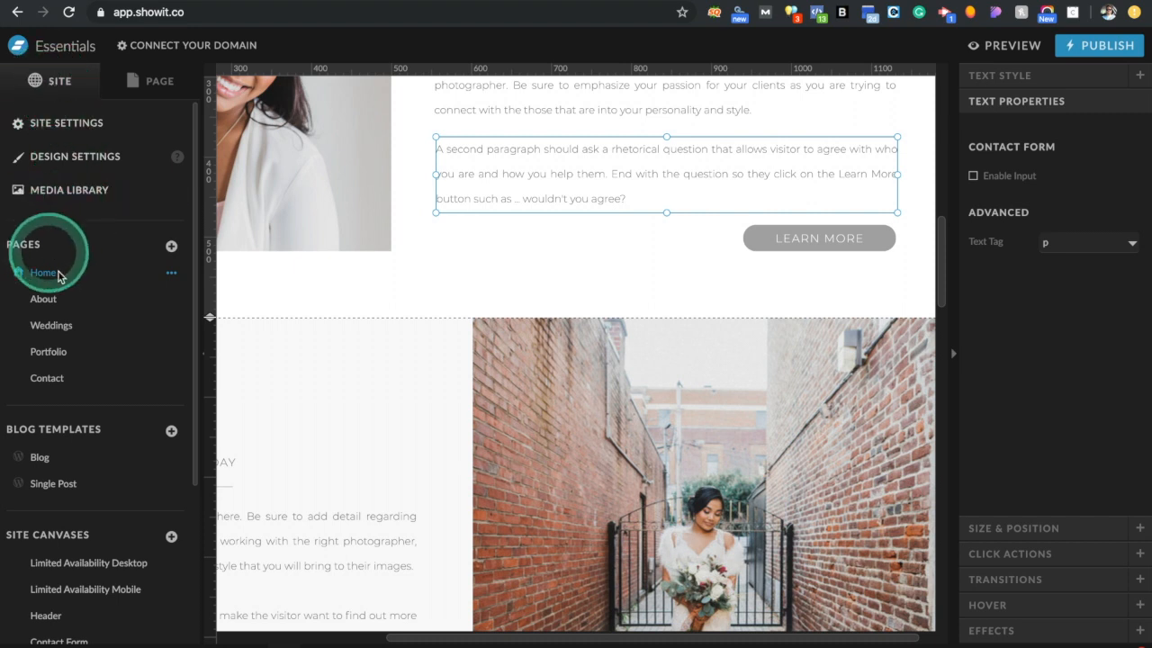
Open the Services section, toggle the 1 - Weddings slide, then list the site canvases
{"action": "left_click", "coordinate": [155, 90]}
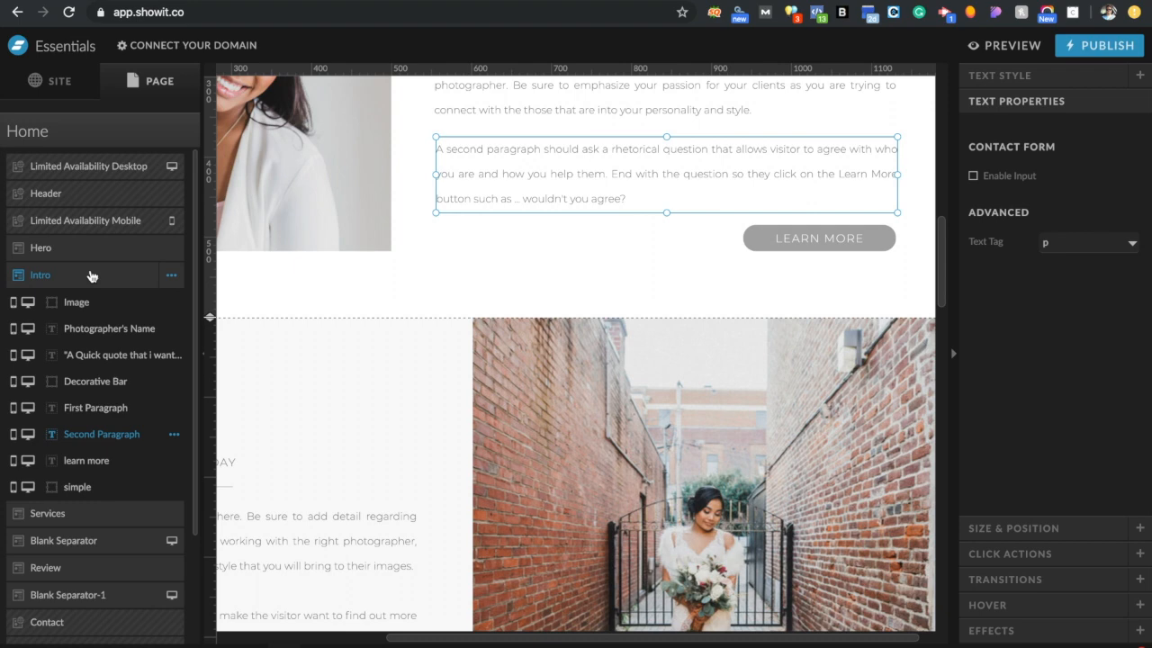
{"action": "left_click", "coordinate": [66, 520]}
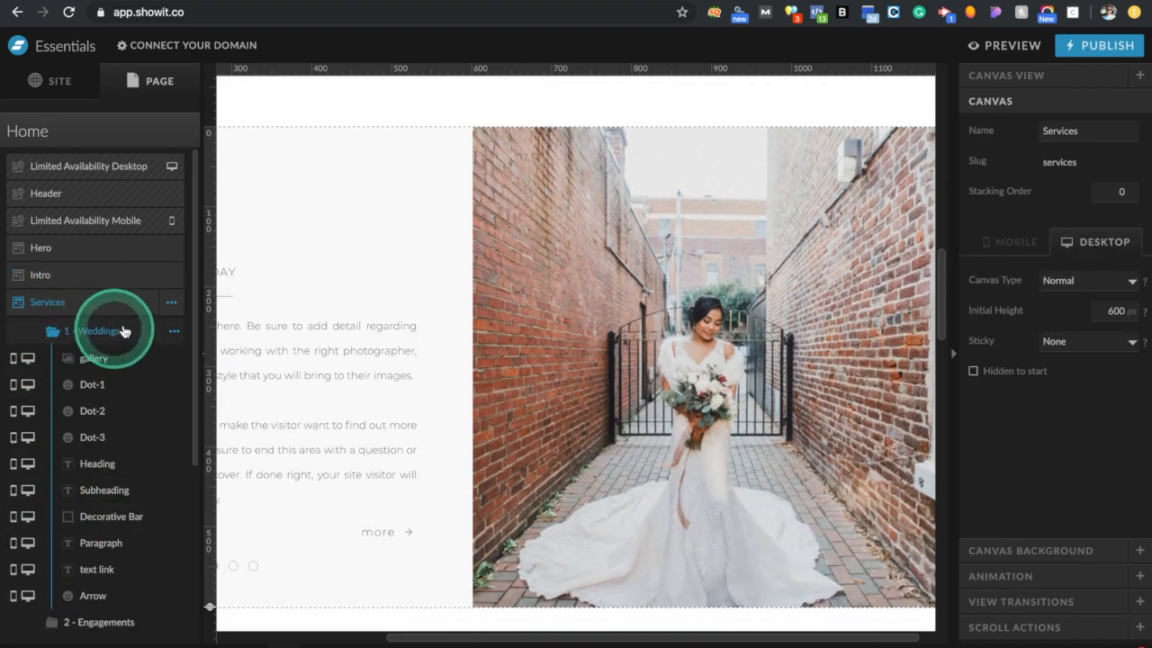
{"action": "left_click", "coordinate": [95, 329]}
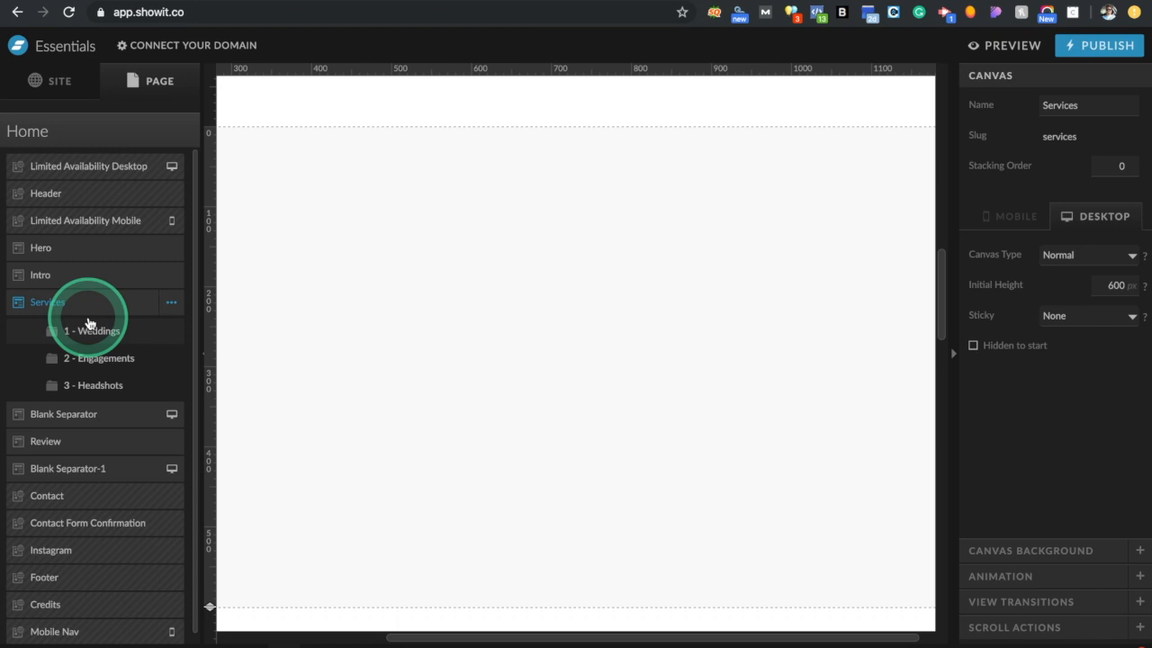
{"action": "left_click", "coordinate": [90, 329]}
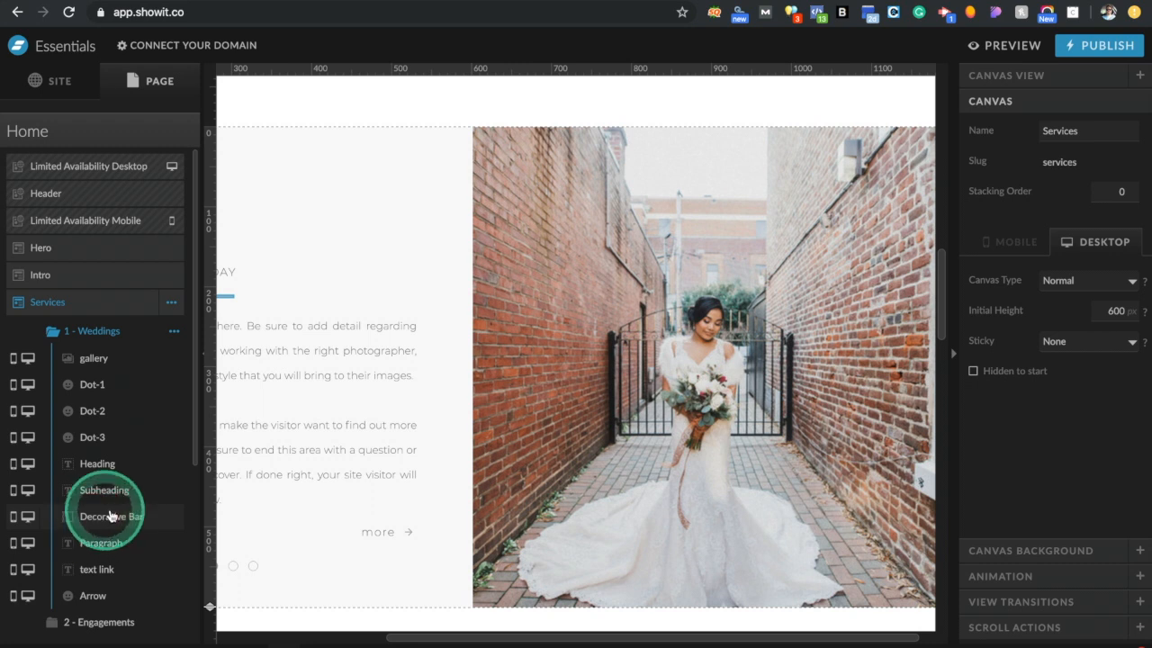
{"action": "mouse_move", "coordinate": [540, 640]}
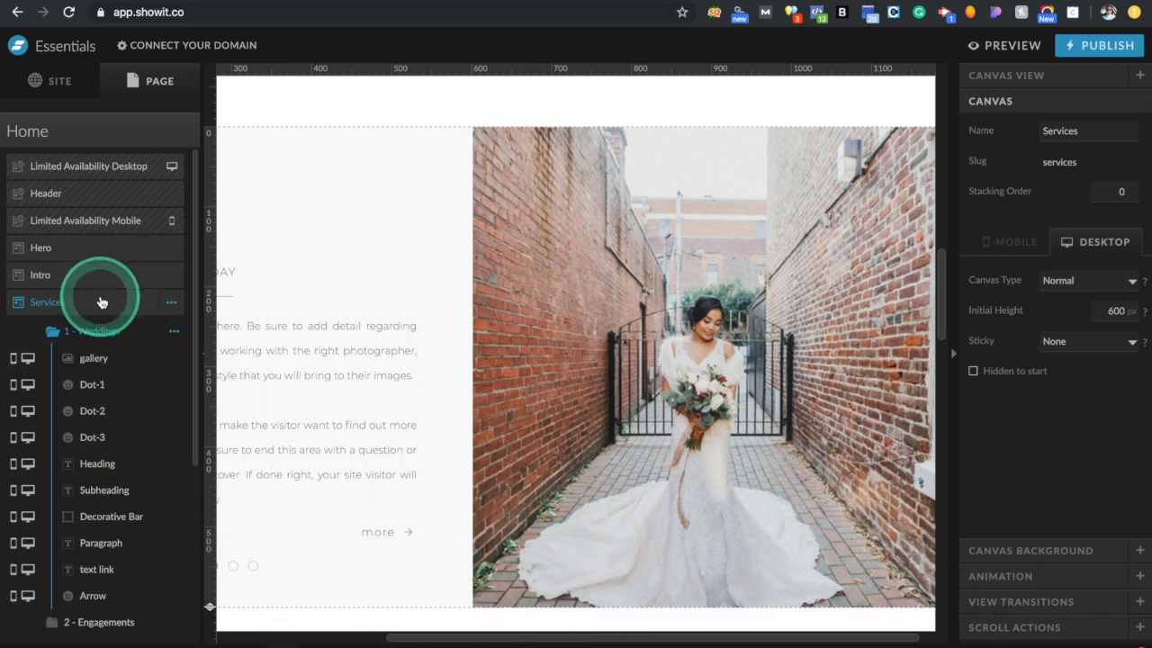
{"action": "left_click", "coordinate": [67, 81]}
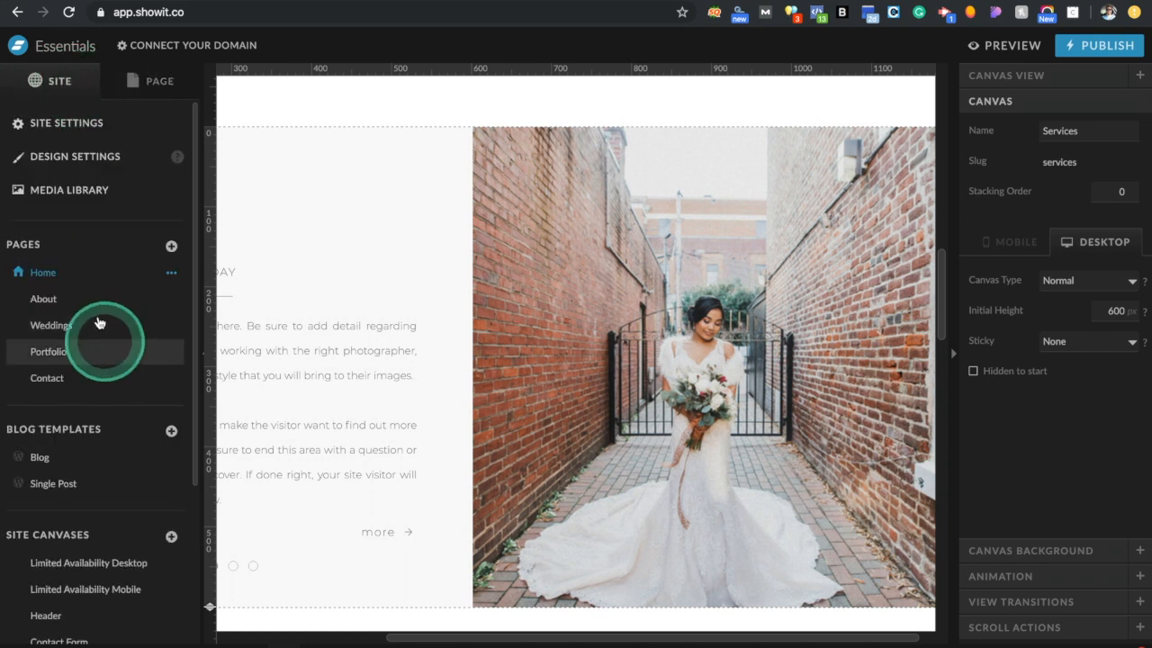
{"action": "scroll", "coordinate": [90, 449], "scroll_direction": "down", "scroll_amount": 5}
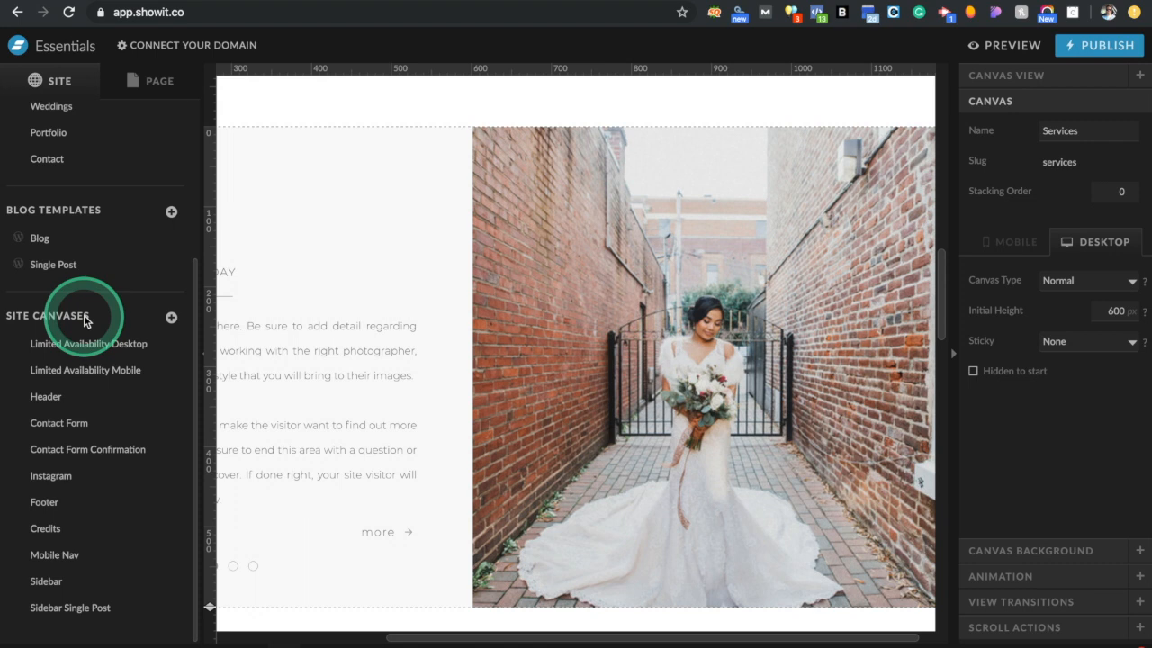
Open the Footer canvas from Site Canvases in the SITE list
{"action": "left_click", "coordinate": [147, 85]}
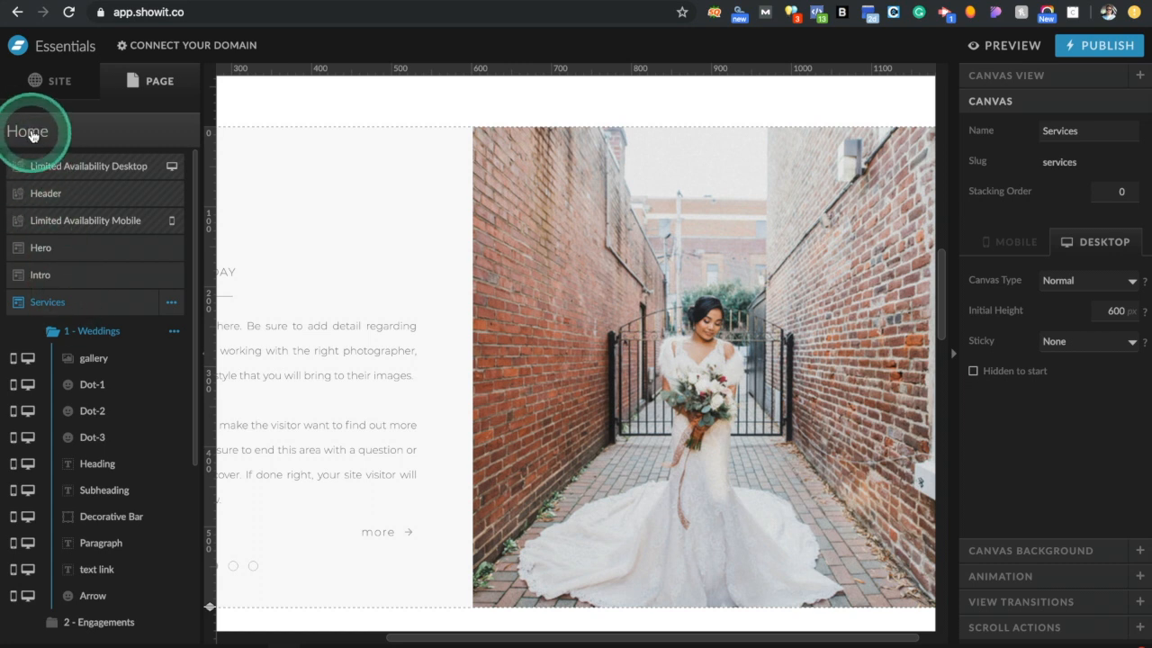
{"action": "left_click", "coordinate": [47, 83]}
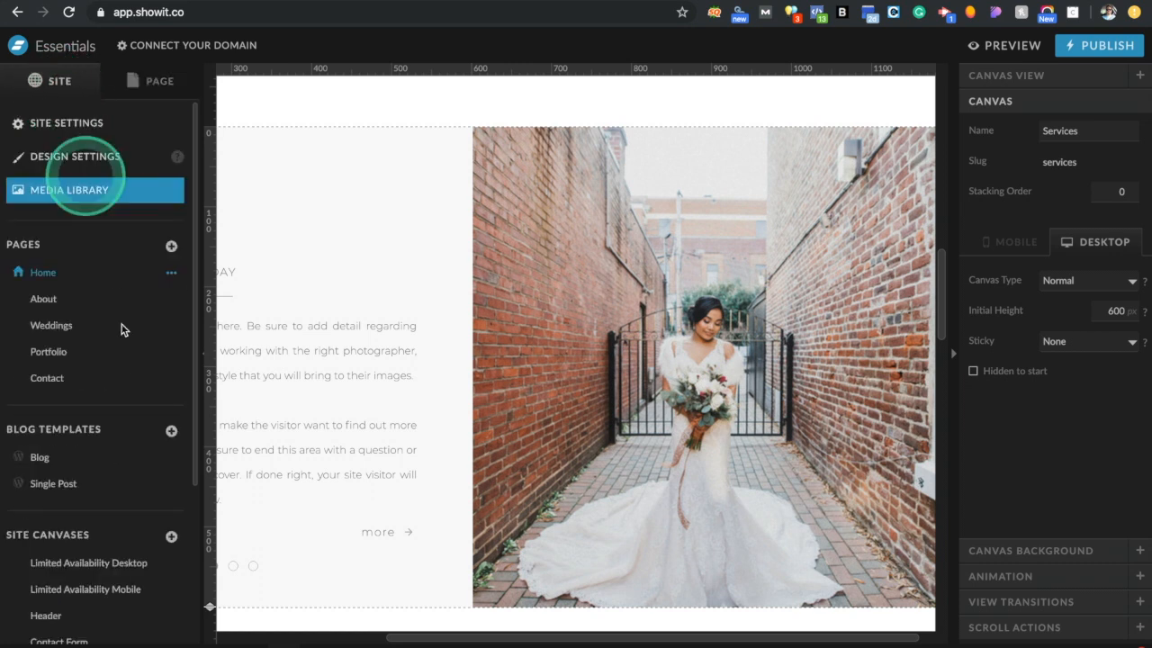
{"action": "scroll", "coordinate": [80, 512], "scroll_direction": "down", "scroll_amount": 3}
{"action": "left_click", "coordinate": [79, 512]}
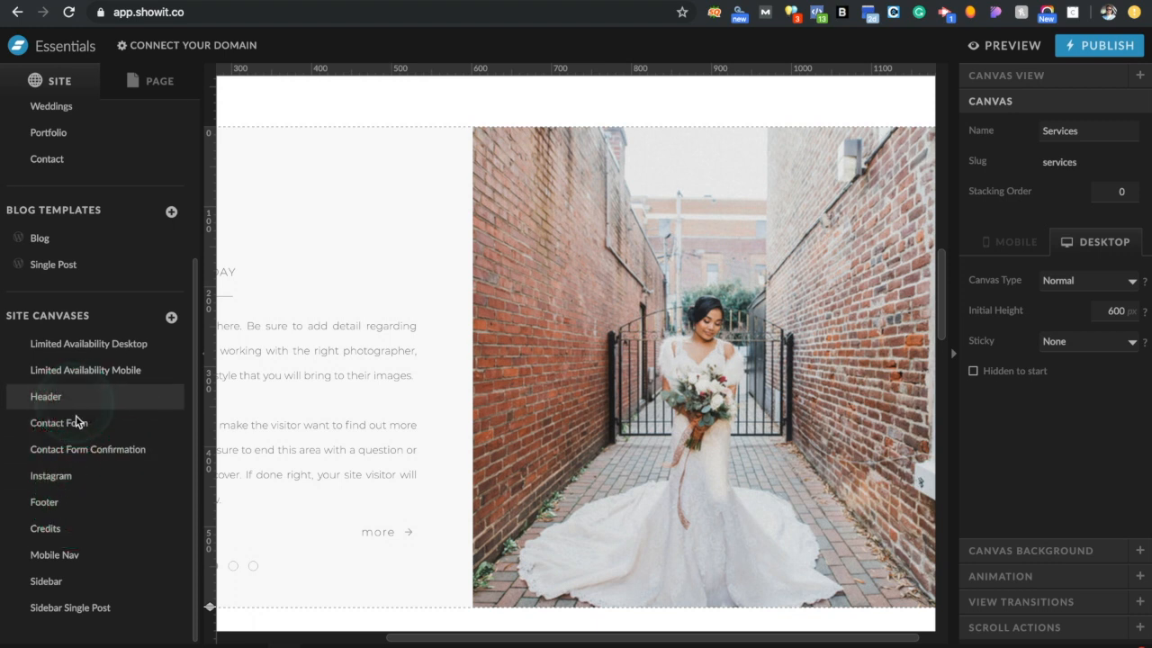
{"action": "left_click", "coordinate": [85, 504]}
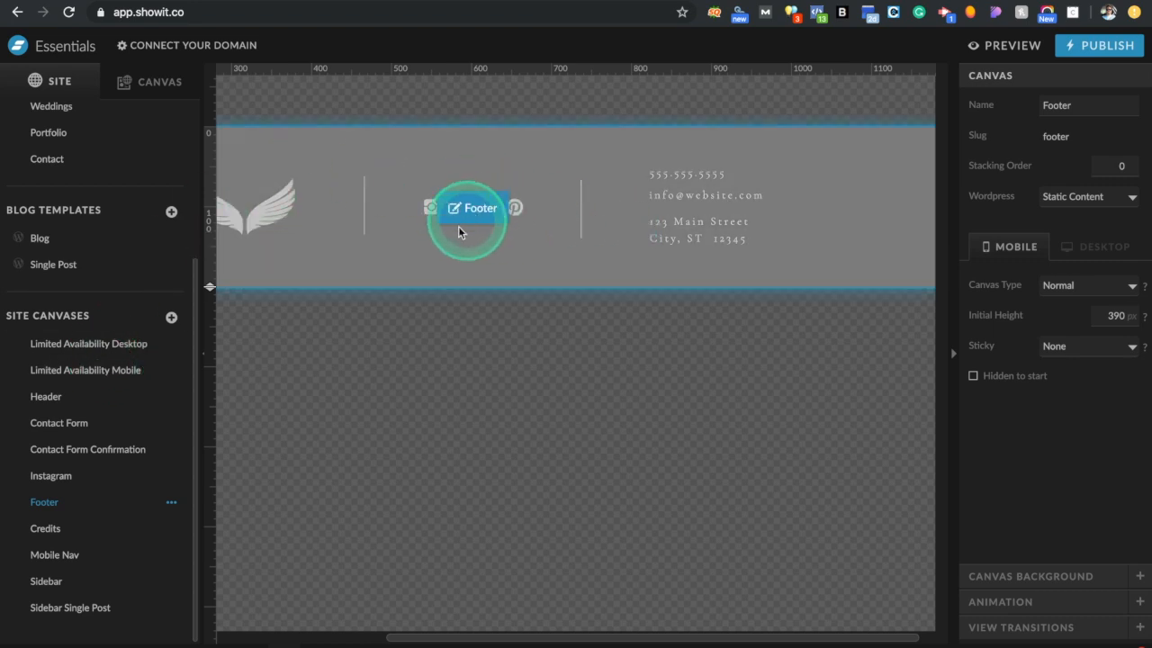
View the Footer's layers, then go back to the Home page
{"action": "left_click", "coordinate": [139, 81]}
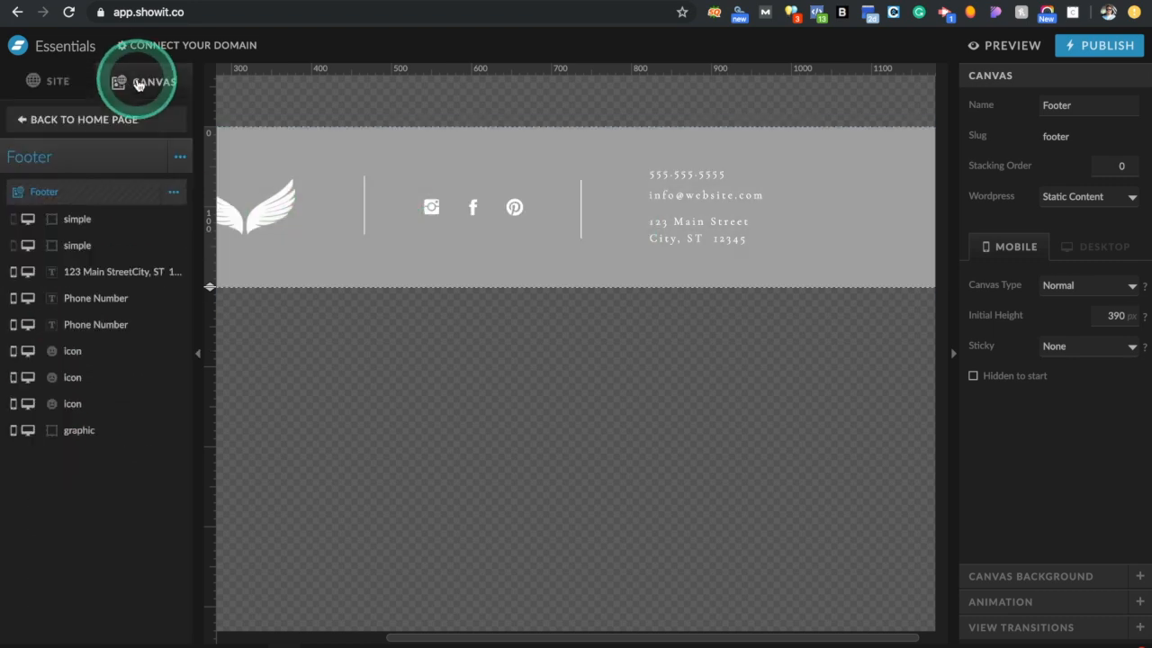
{"action": "left_click", "coordinate": [102, 118]}
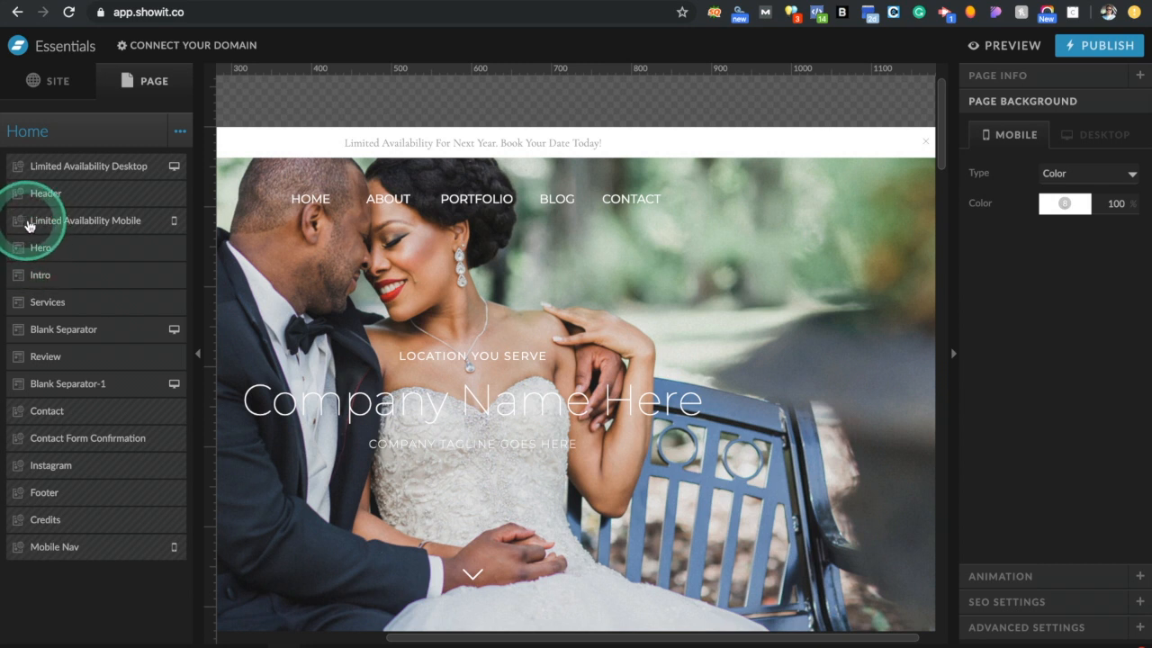
Select Limited Availability Mobile, Header and Hero in turn, ending on the Intro section
{"action": "left_click", "coordinate": [112, 225]}
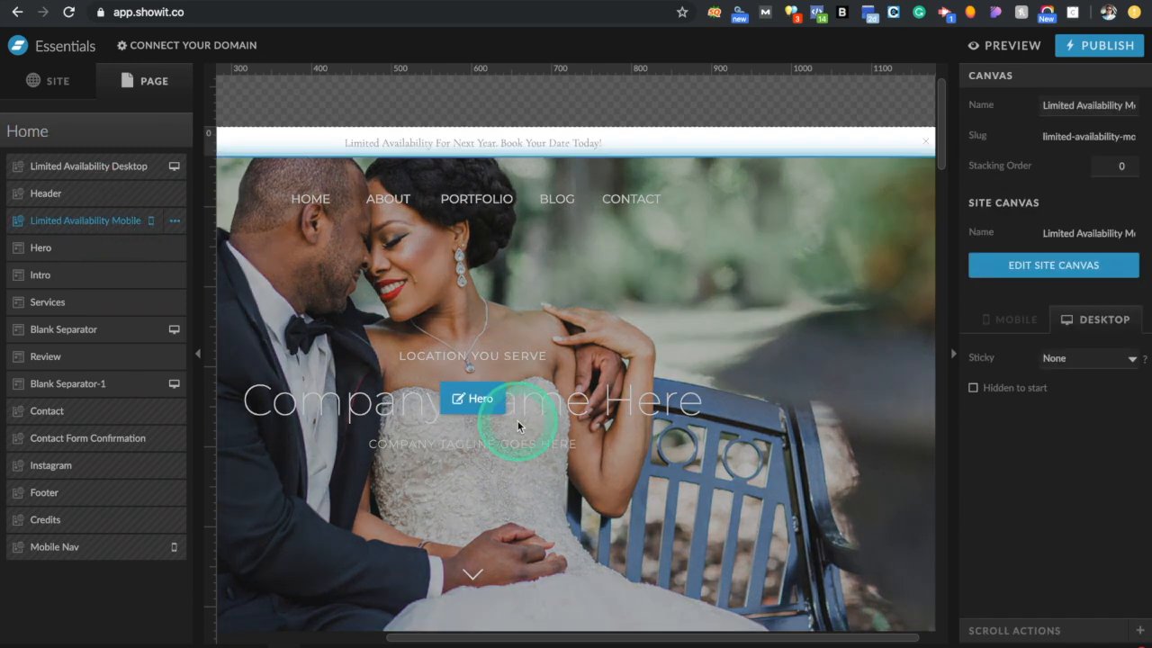
{"action": "scroll", "coordinate": [517, 421], "scroll_direction": "down", "scroll_amount": 10}
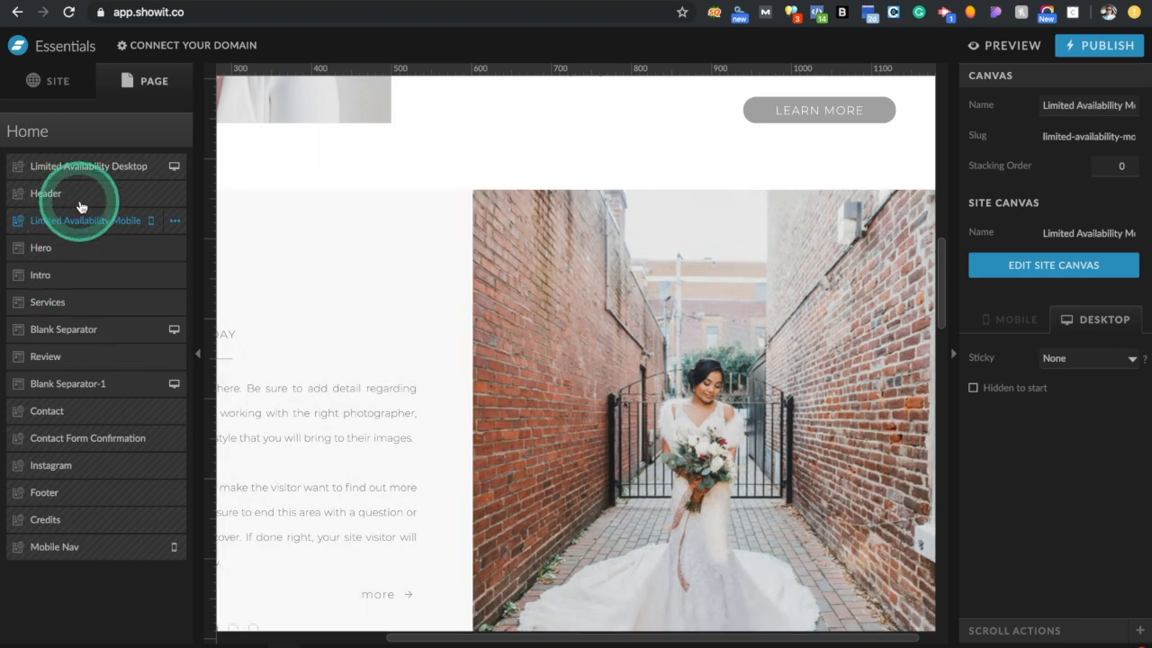
{"action": "left_click", "coordinate": [79, 201]}
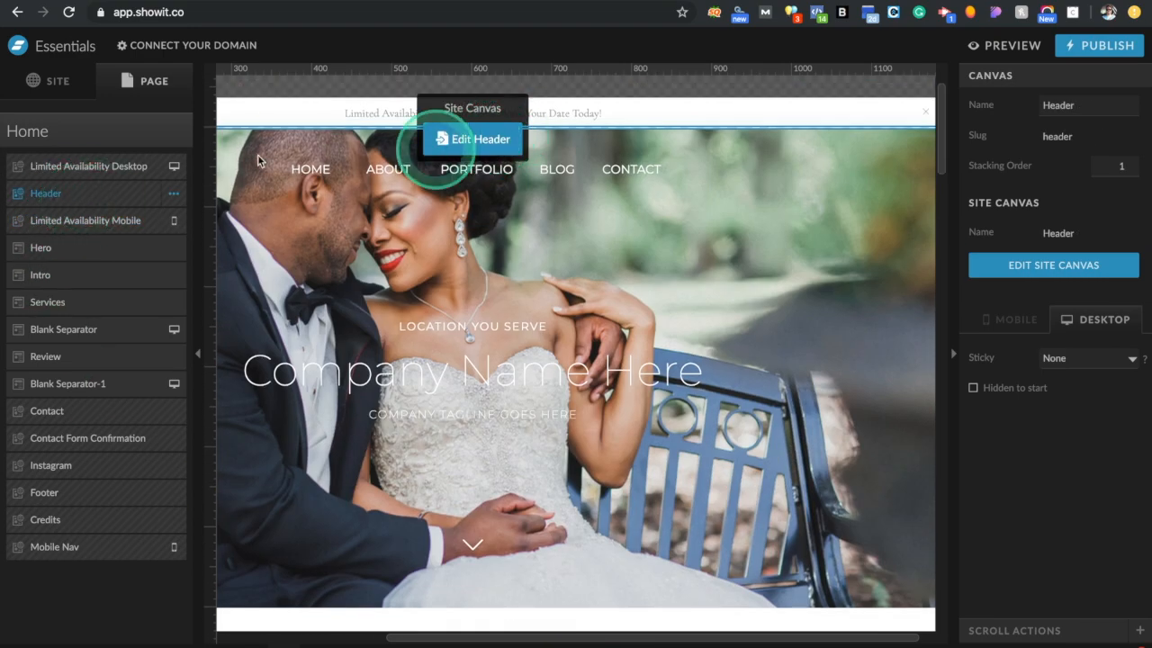
{"action": "left_click", "coordinate": [82, 258]}
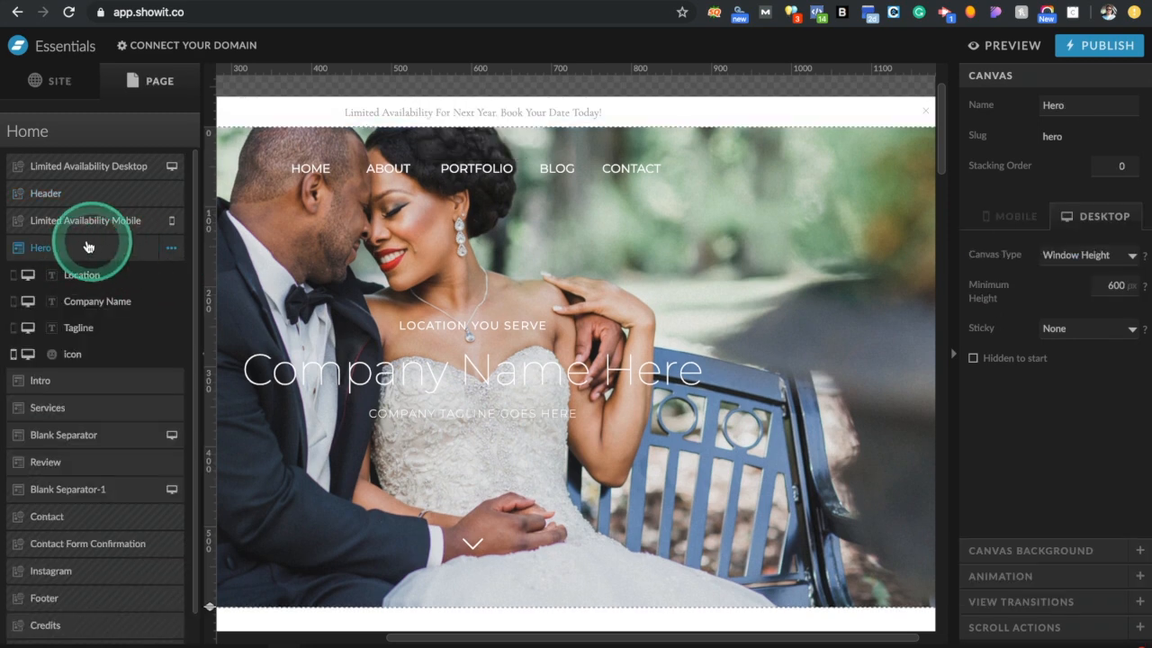
{"action": "left_click", "coordinate": [89, 387]}
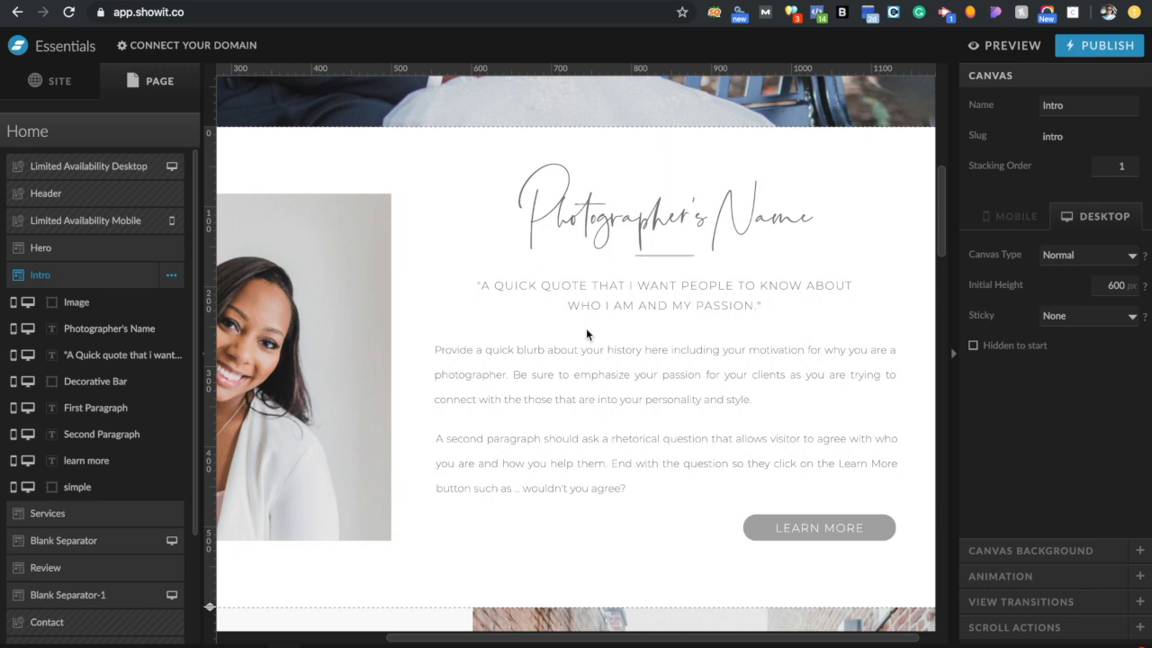
{"action": "scroll", "coordinate": [54, 540], "scroll_direction": "down", "scroll_amount": 3}
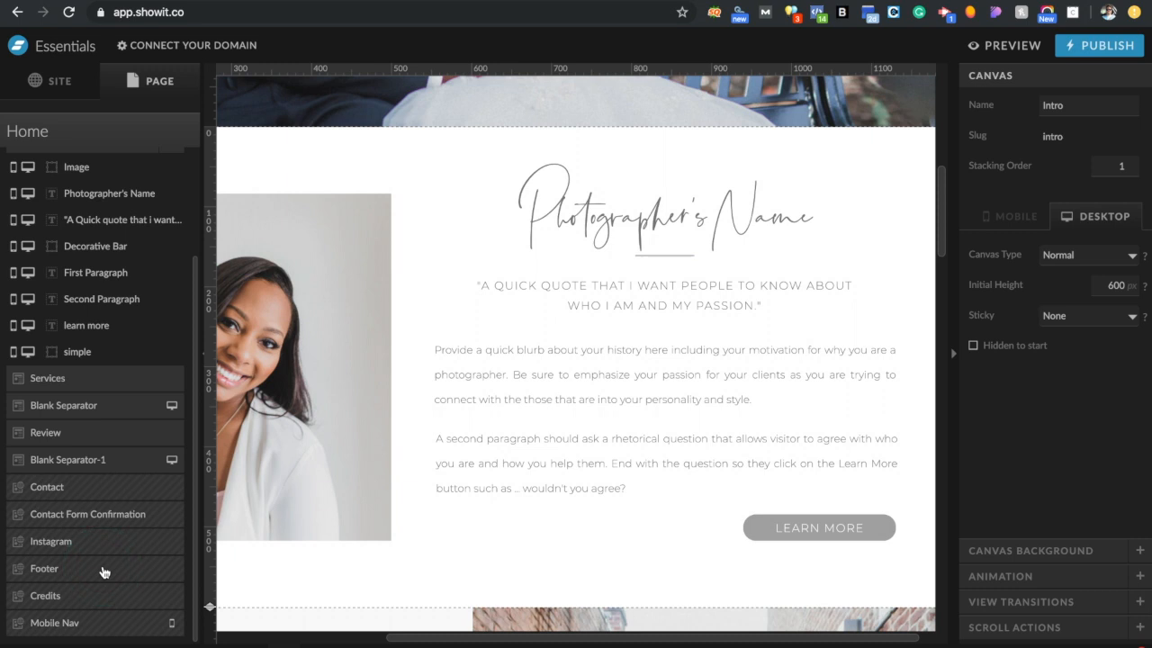
{"action": "scroll", "coordinate": [101, 571], "scroll_direction": "up", "scroll_amount": 3}
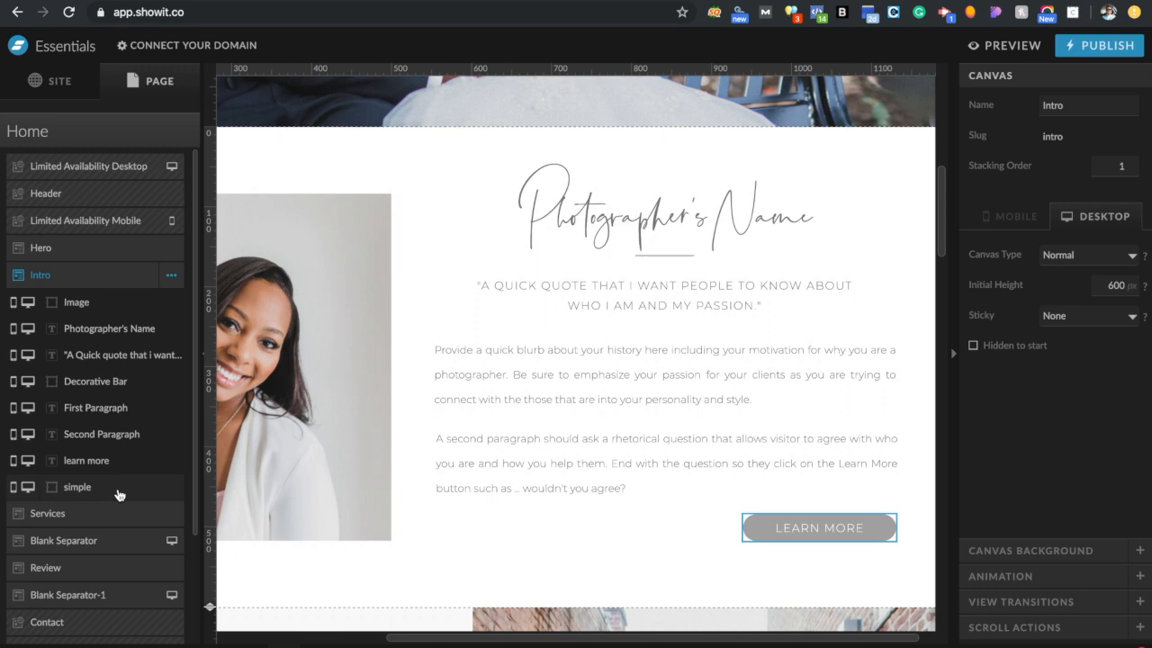
Browse the page settings and the add-canvas list without adding anything
{"action": "left_click", "coordinate": [133, 131]}
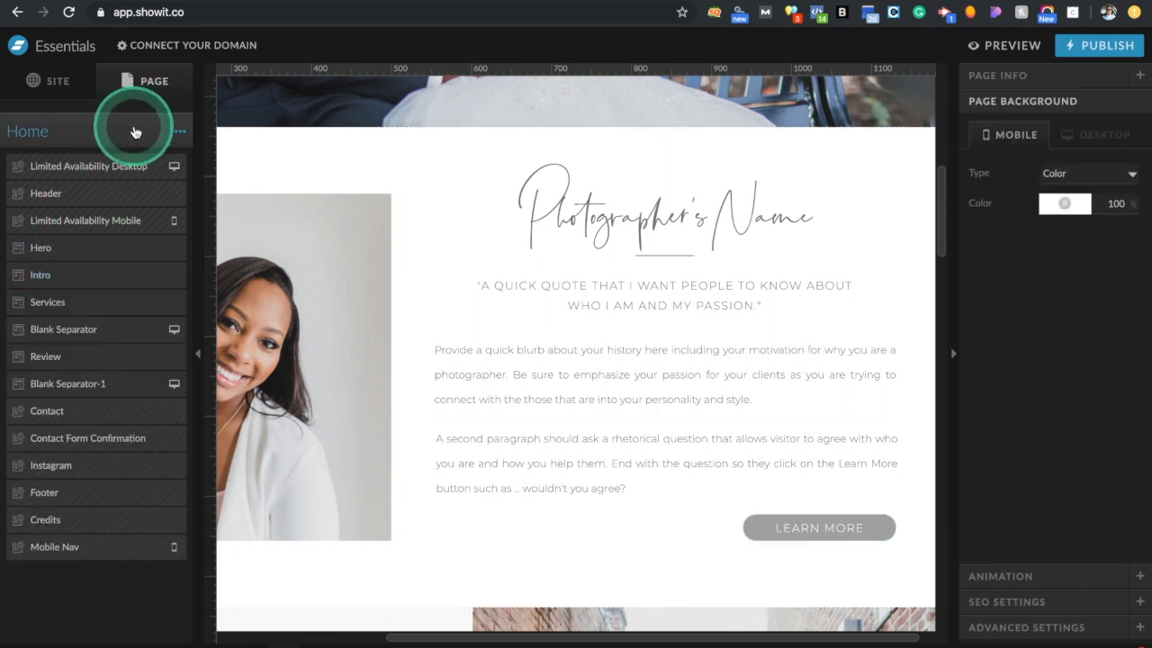
{"action": "left_click", "coordinate": [64, 84]}
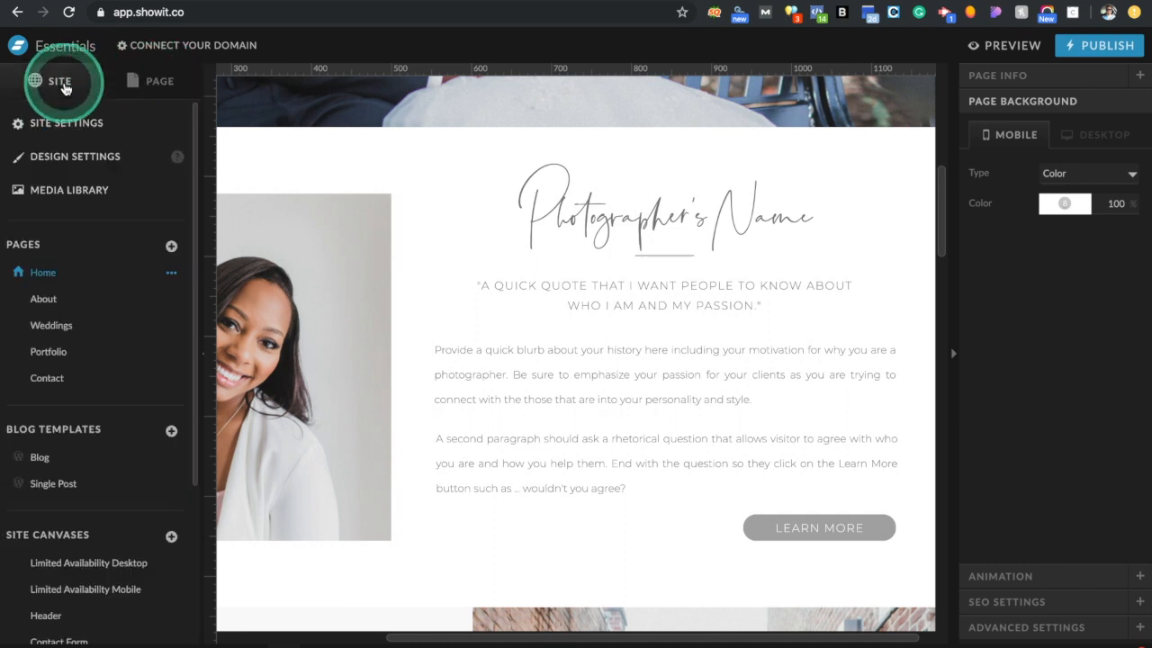
{"action": "left_click", "coordinate": [142, 83]}
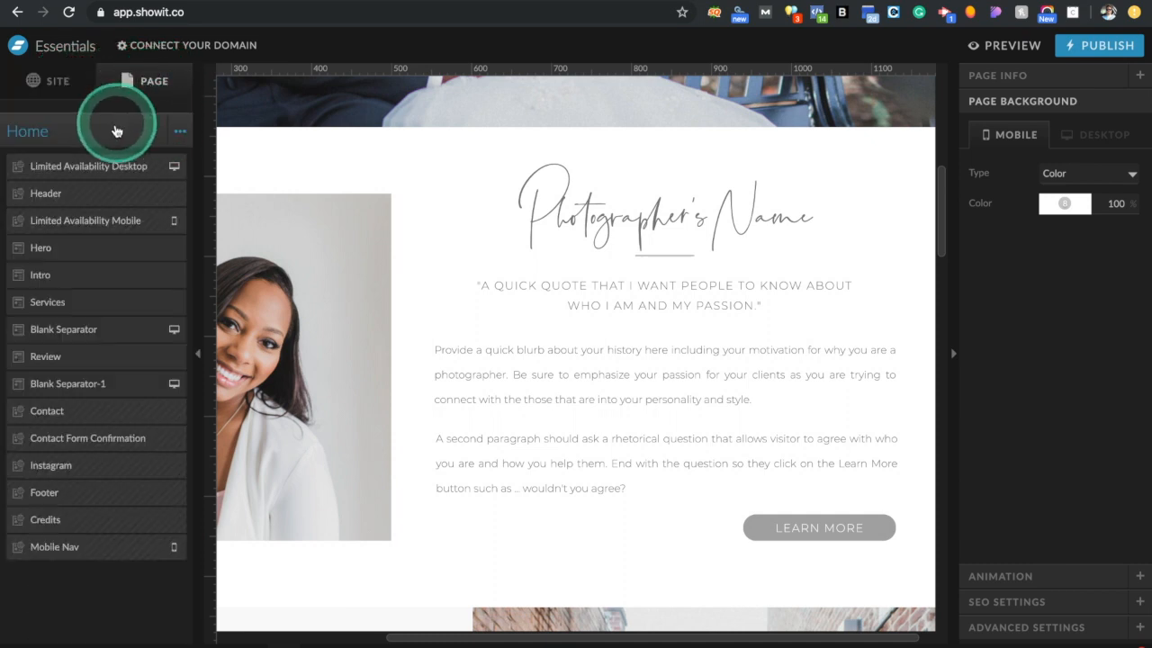
{"action": "left_click", "coordinate": [182, 131]}
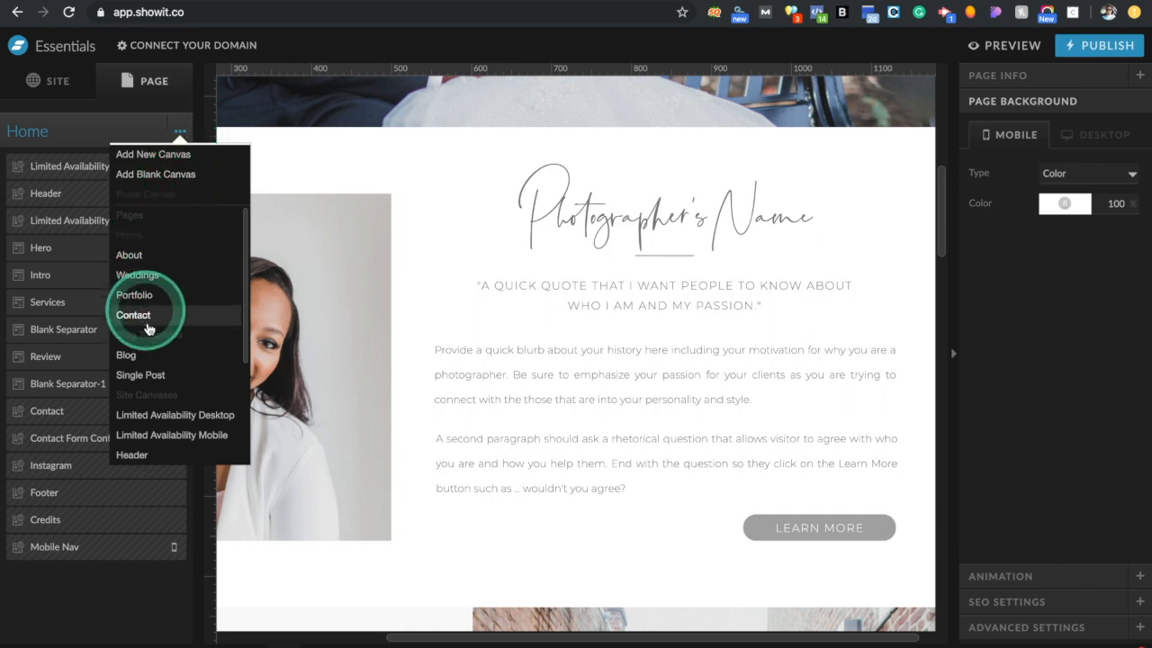
{"action": "scroll", "coordinate": [150, 386], "scroll_direction": "down", "scroll_amount": 5}
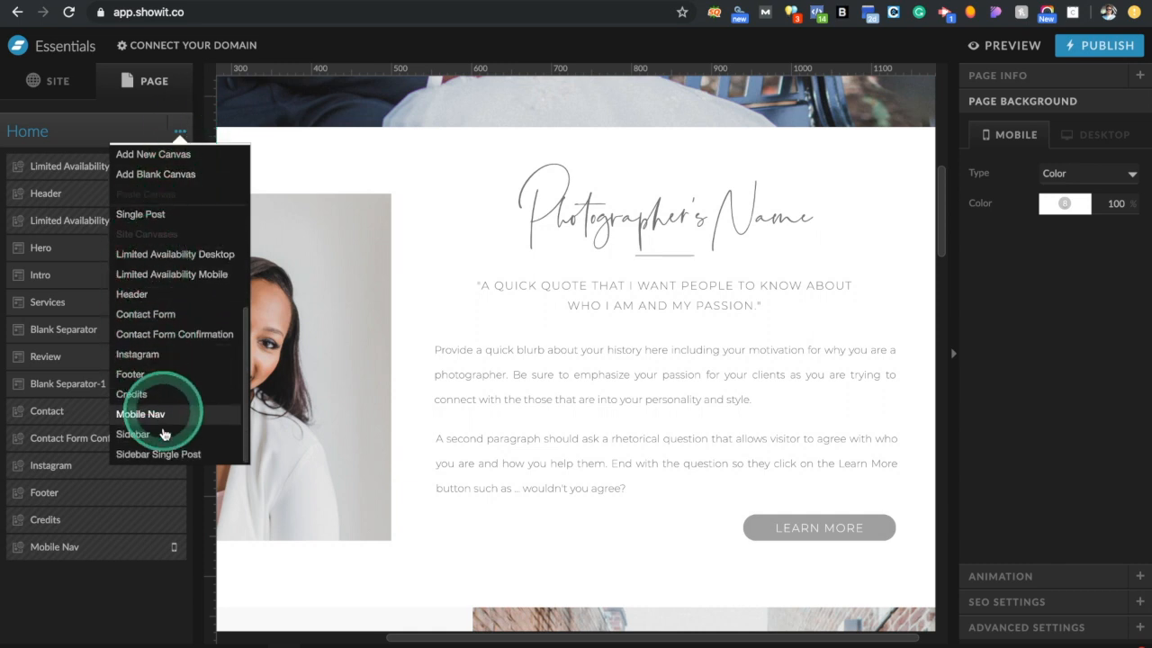
{"action": "left_click", "coordinate": [56, 86]}
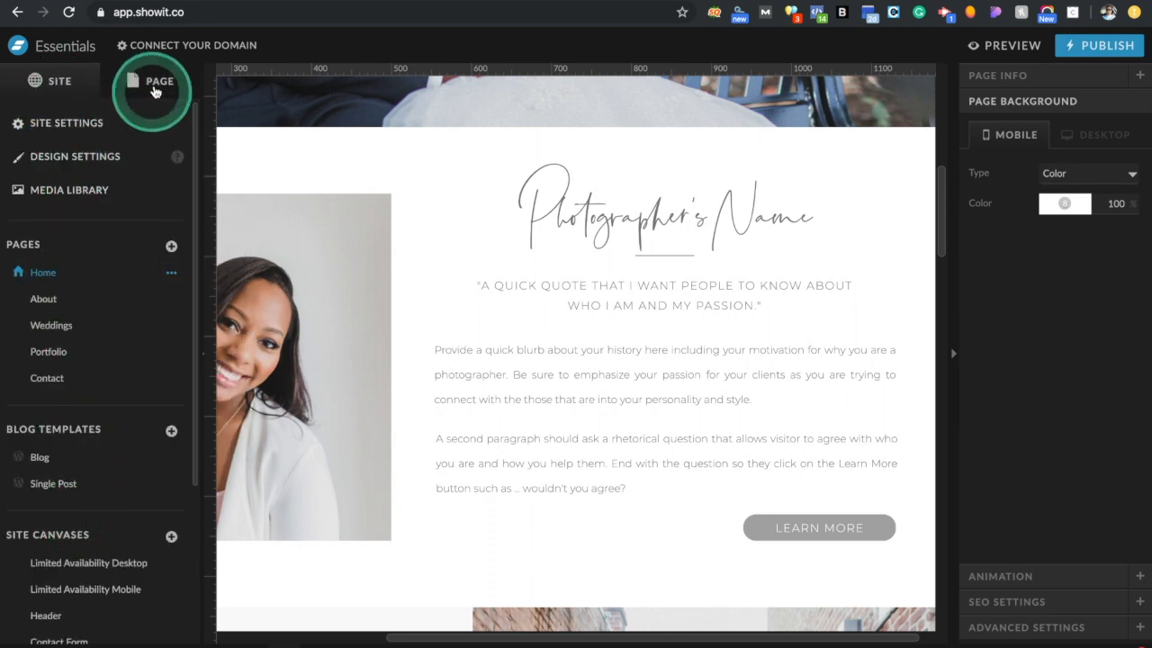
{"action": "left_click", "coordinate": [154, 90]}
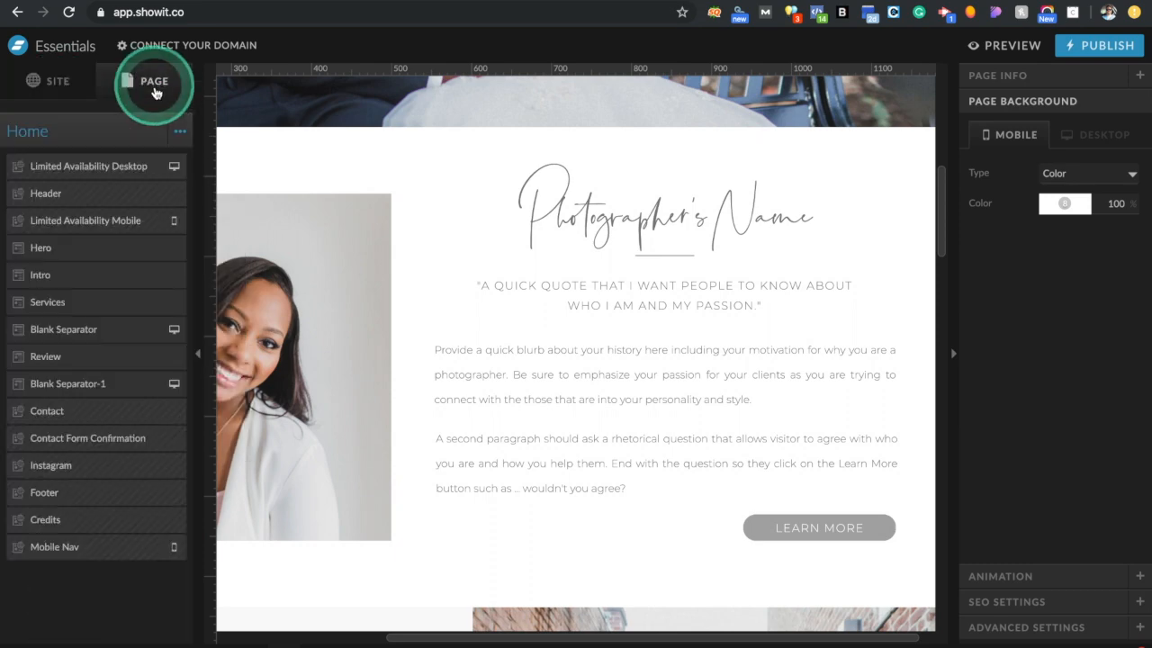
In the Hero section, select the arrow icon, Tagline, then the Company Name Here heading
{"action": "left_click", "coordinate": [84, 257]}
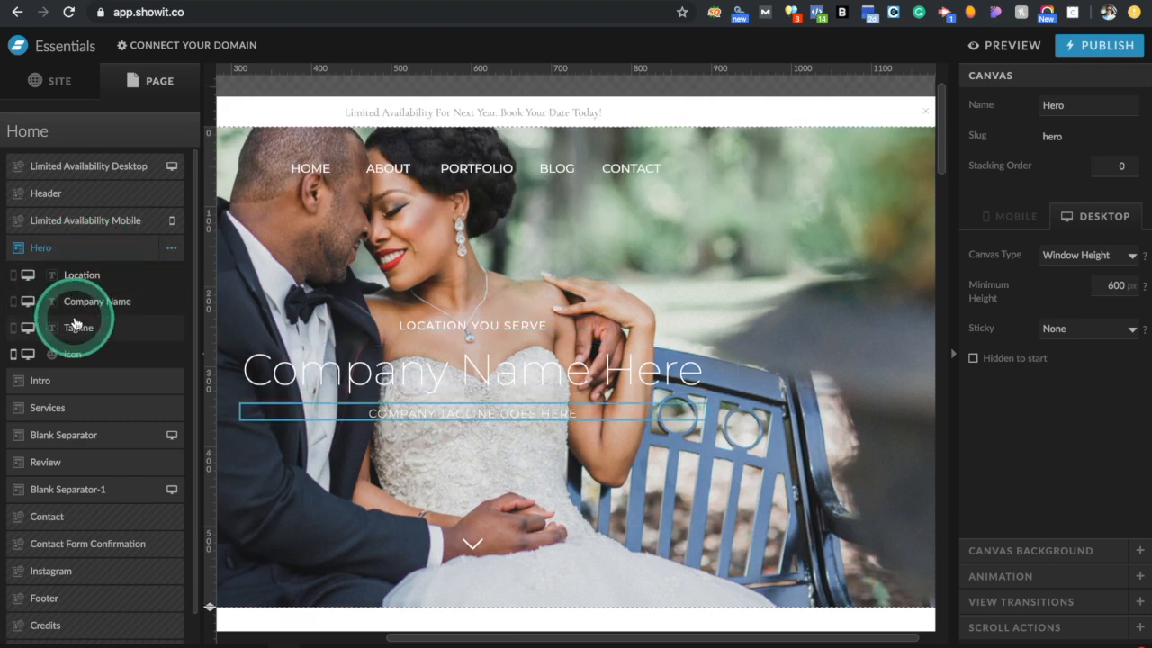
{"action": "left_click", "coordinate": [74, 354]}
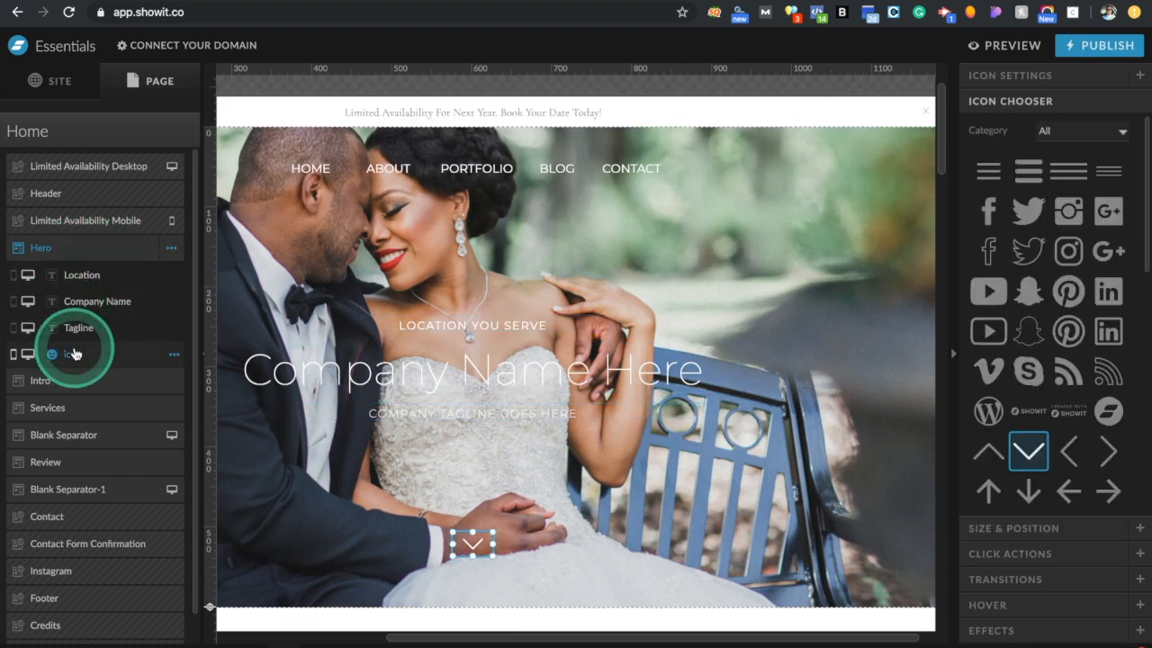
{"action": "left_click", "coordinate": [77, 327]}
{"action": "left_click", "coordinate": [97, 306]}
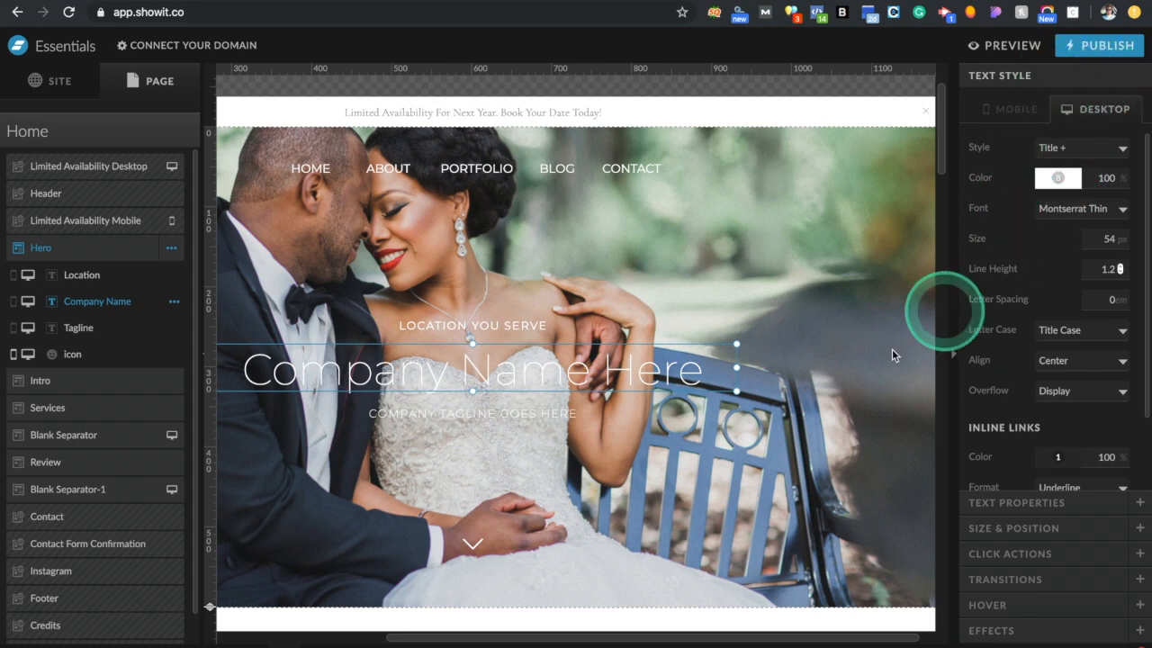
Replace the Company Name Here heading with the studio's name ending in 'Photography'
{"action": "double_click", "coordinate": [610, 375]}
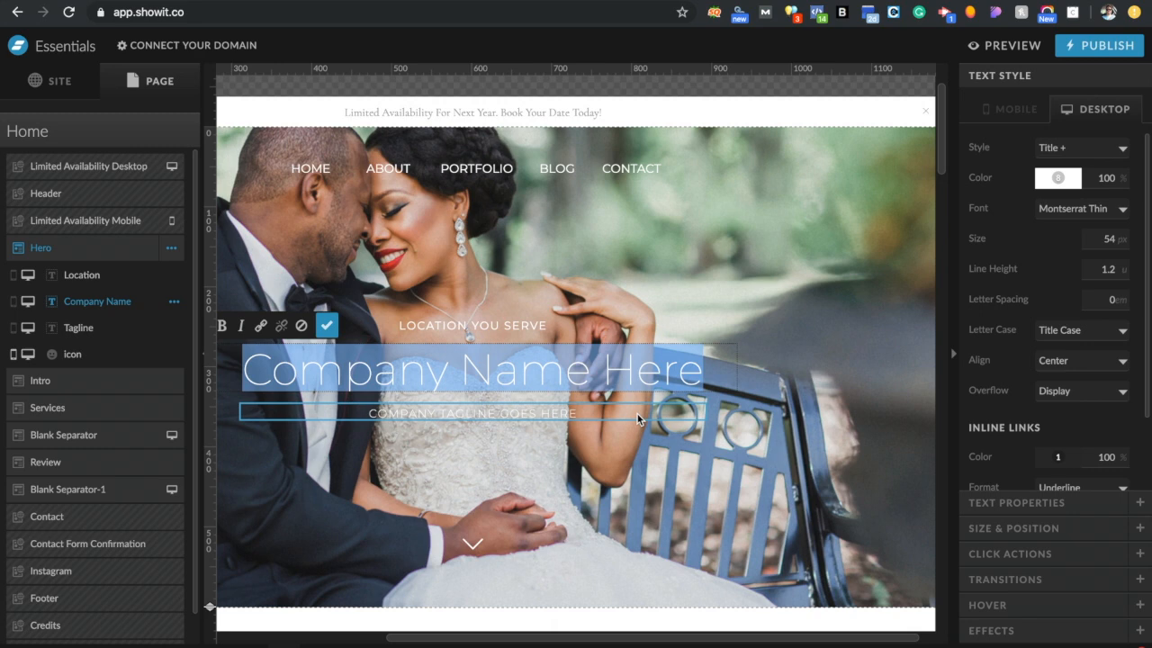
{"action": "left_click", "coordinate": [697, 406]}
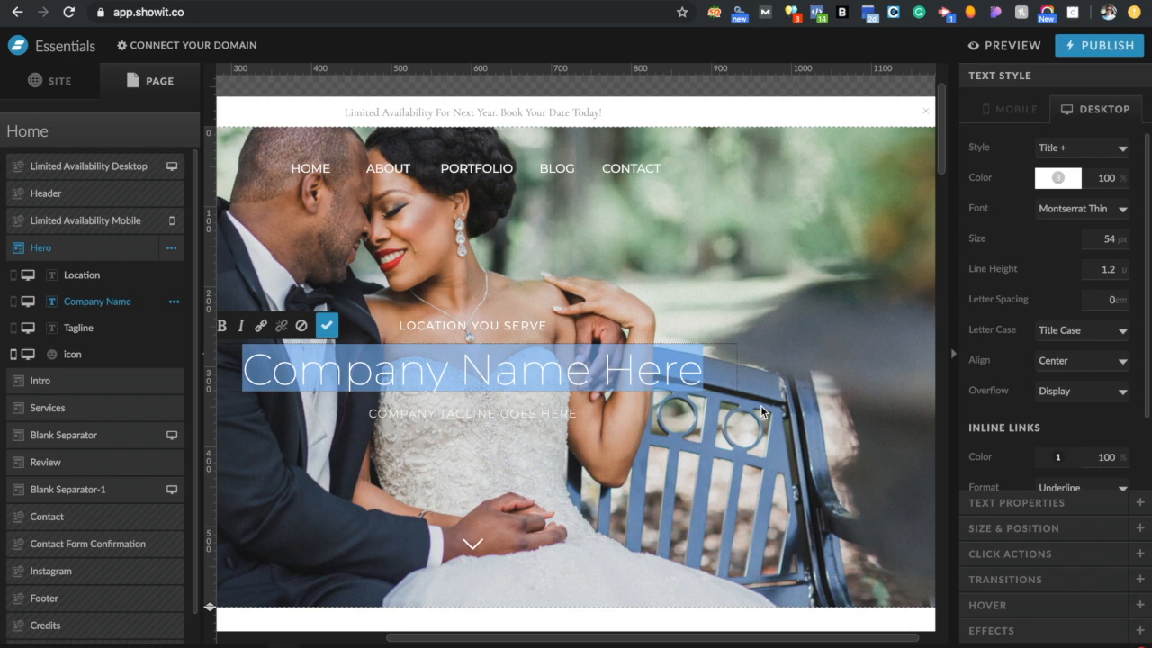
{"action": "type", "text": "Jo"}
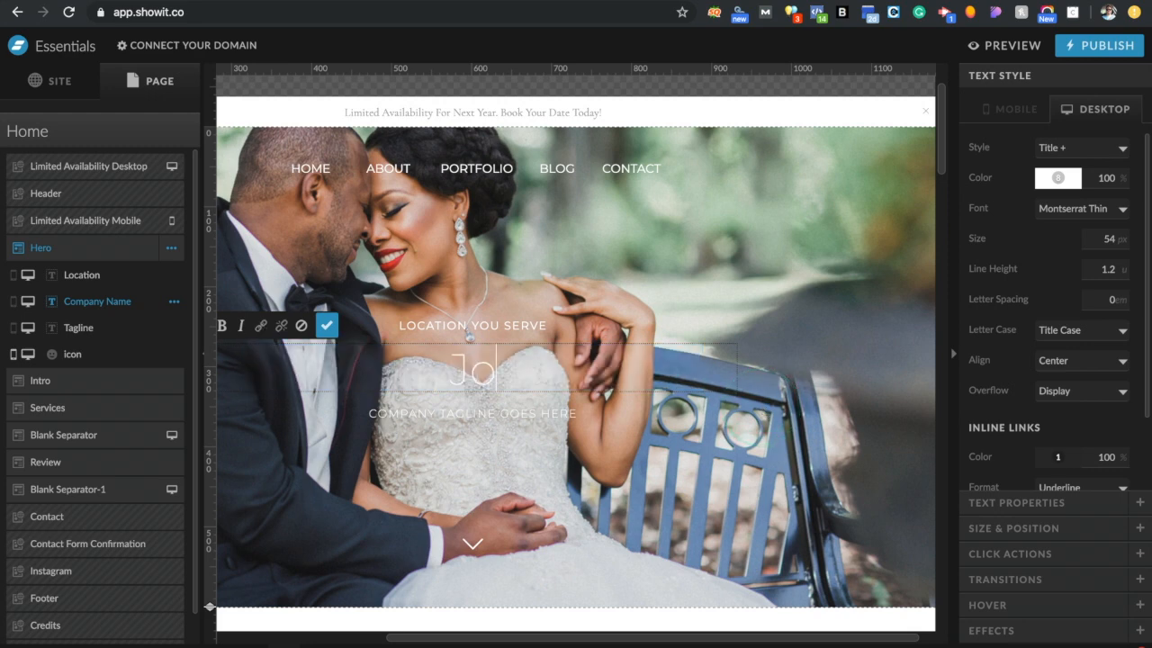
{"action": "type", "text": "anne"}
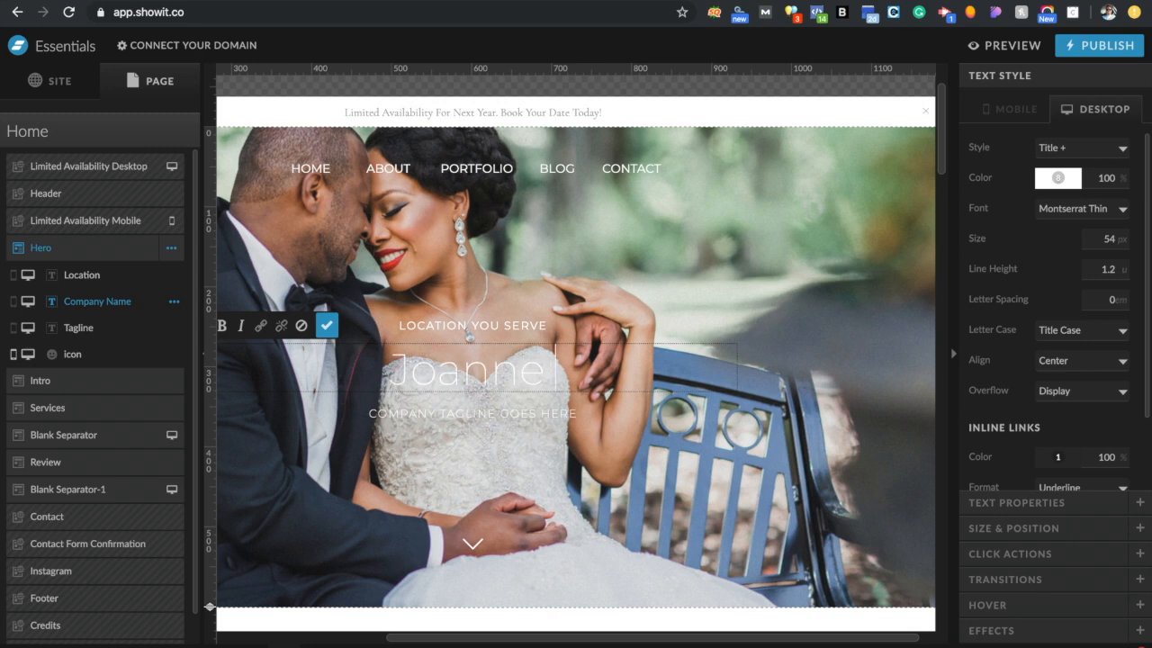
{"action": "type", "text": " Photography"}
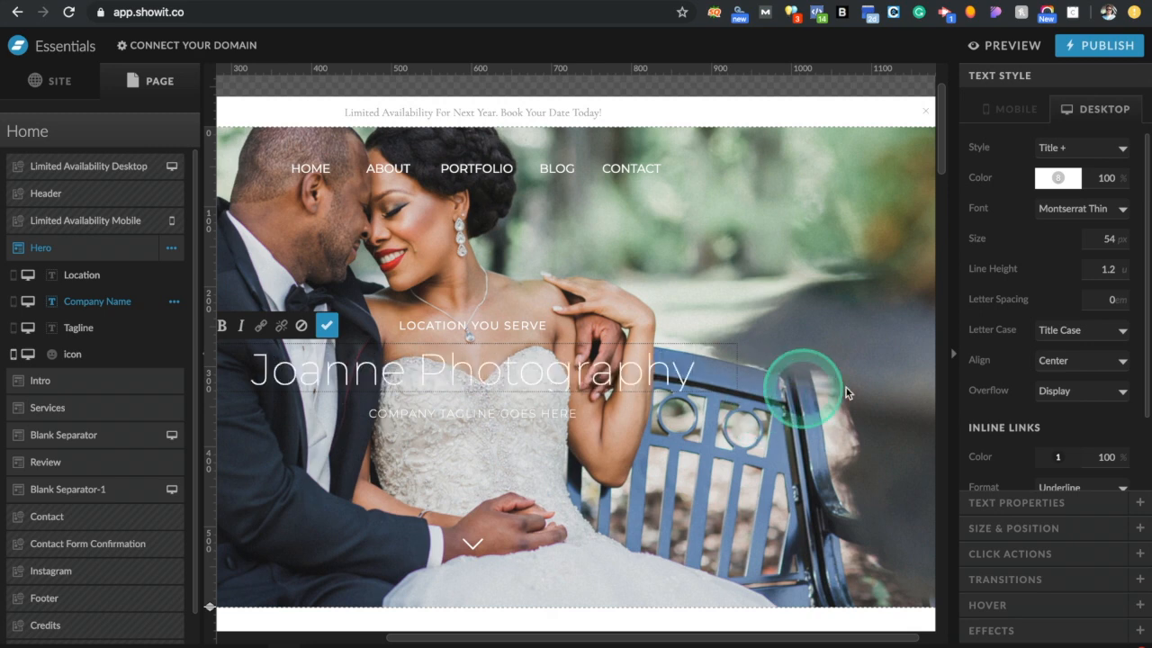
{"action": "left_click", "coordinate": [761, 367]}
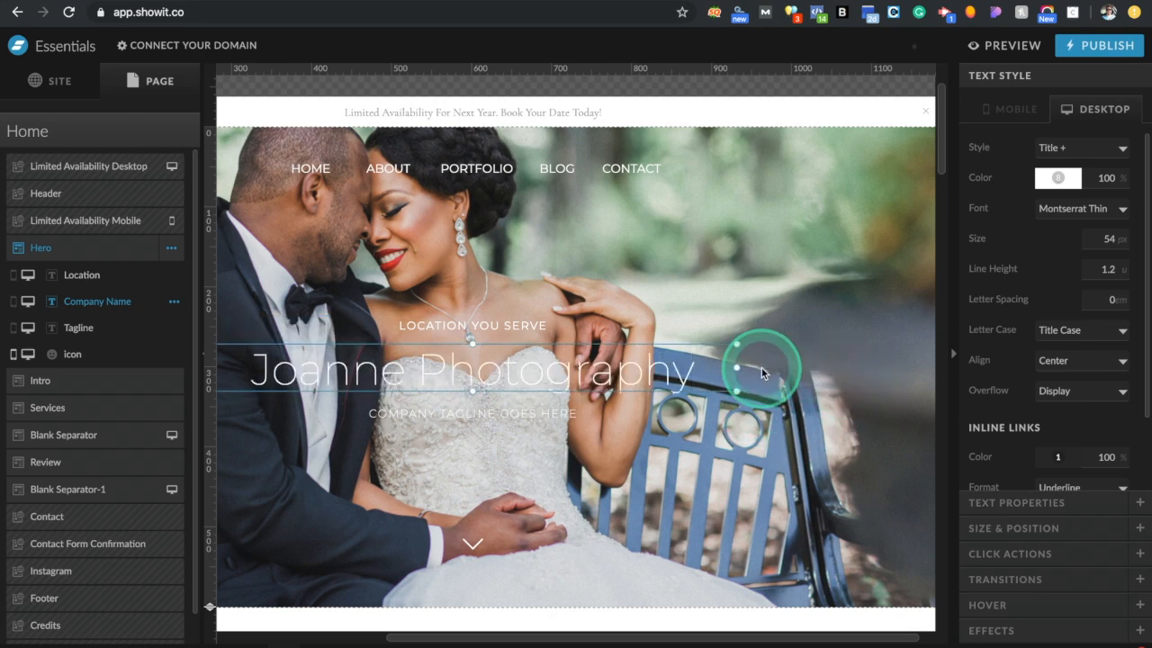
Center the hero title box on the canvas
{"action": "left_click", "coordinate": [563, 378]}
{"action": "left_click_drag", "start_coordinate": [572, 365], "coordinate": [655, 368]}
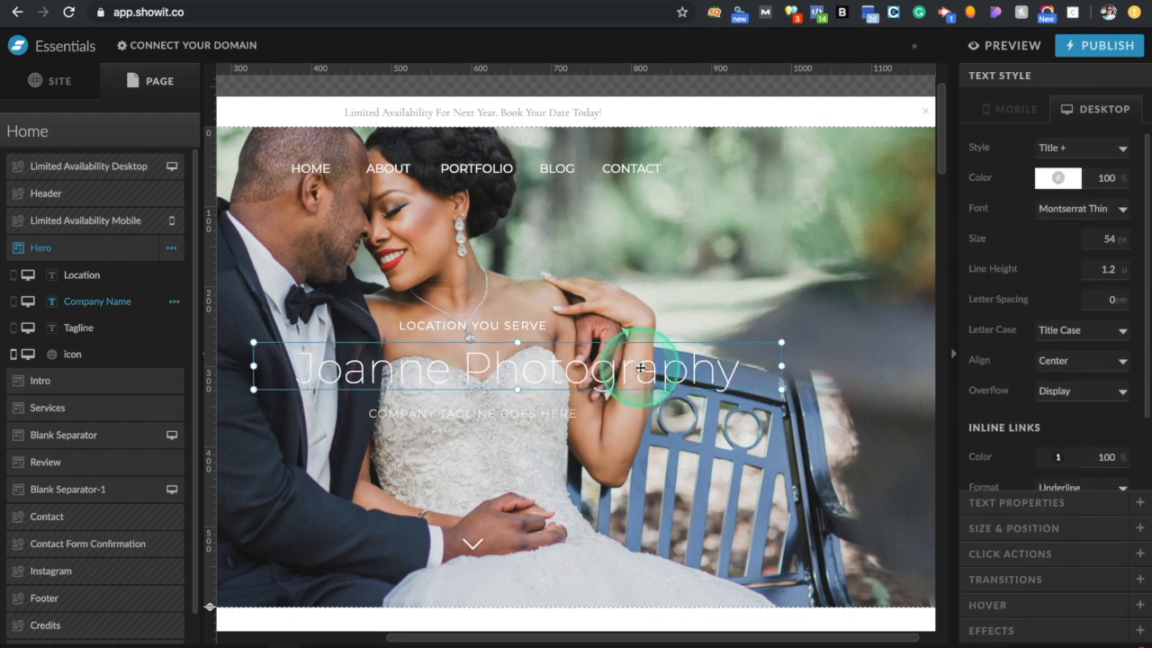
{"action": "left_click", "coordinate": [1015, 530]}
{"action": "left_click", "coordinate": [1074, 339]}
{"action": "left_click", "coordinate": [1033, 342]}
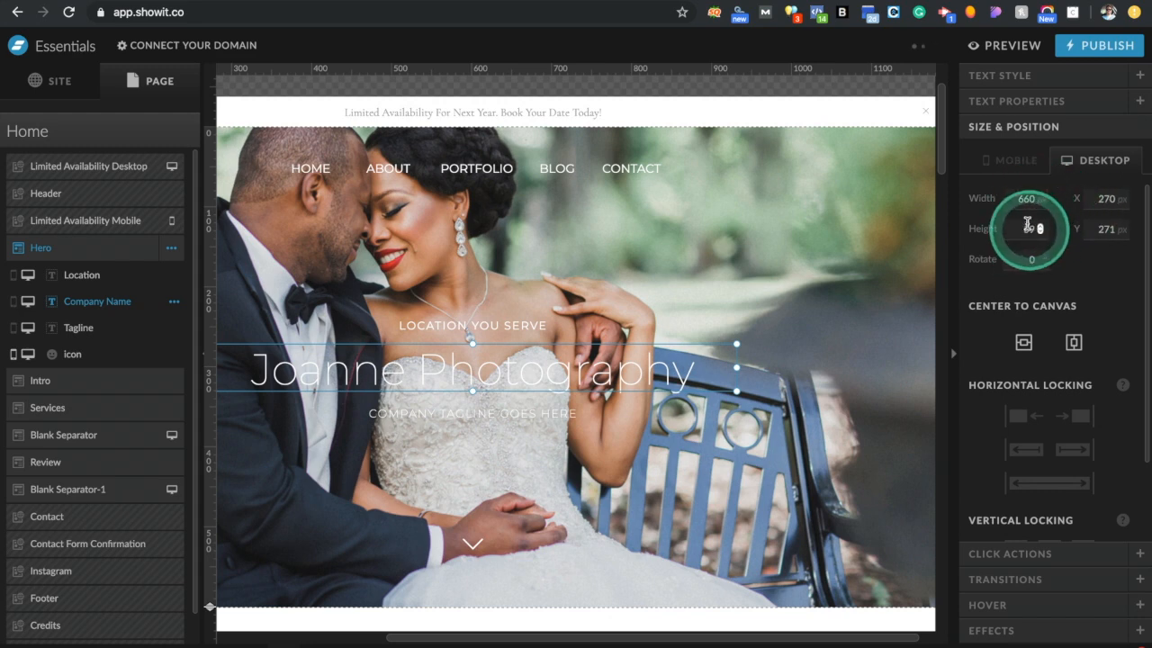
Check the title's HTML tag and apply the Title type style
{"action": "left_click", "coordinate": [1062, 106]}
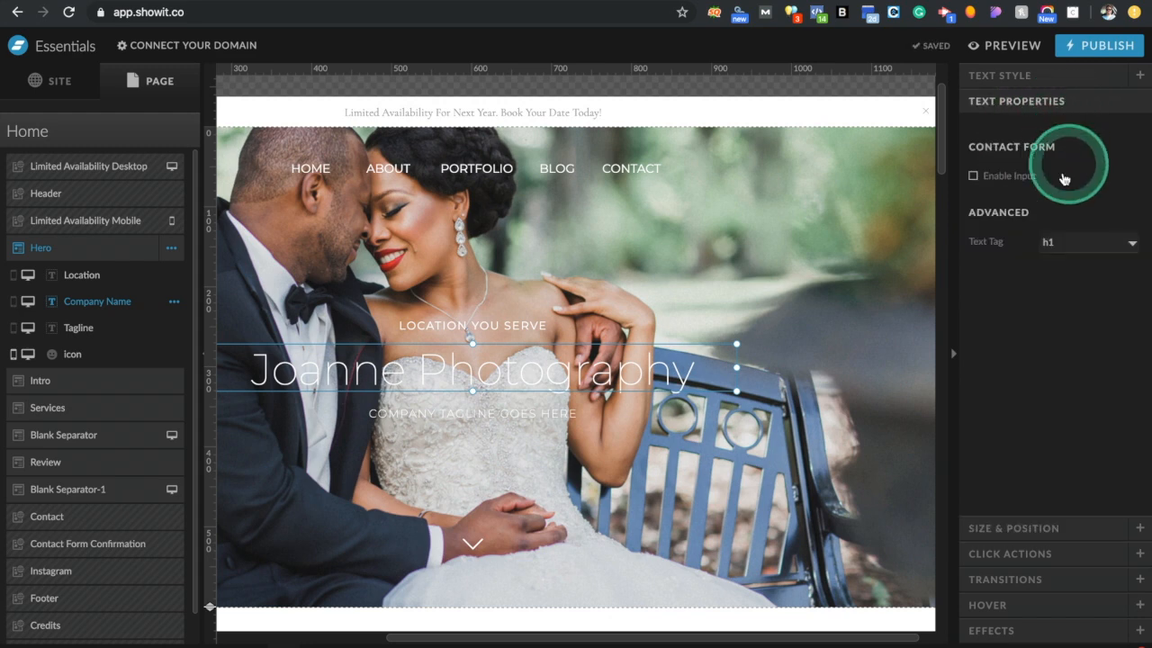
{"action": "left_click", "coordinate": [1060, 245]}
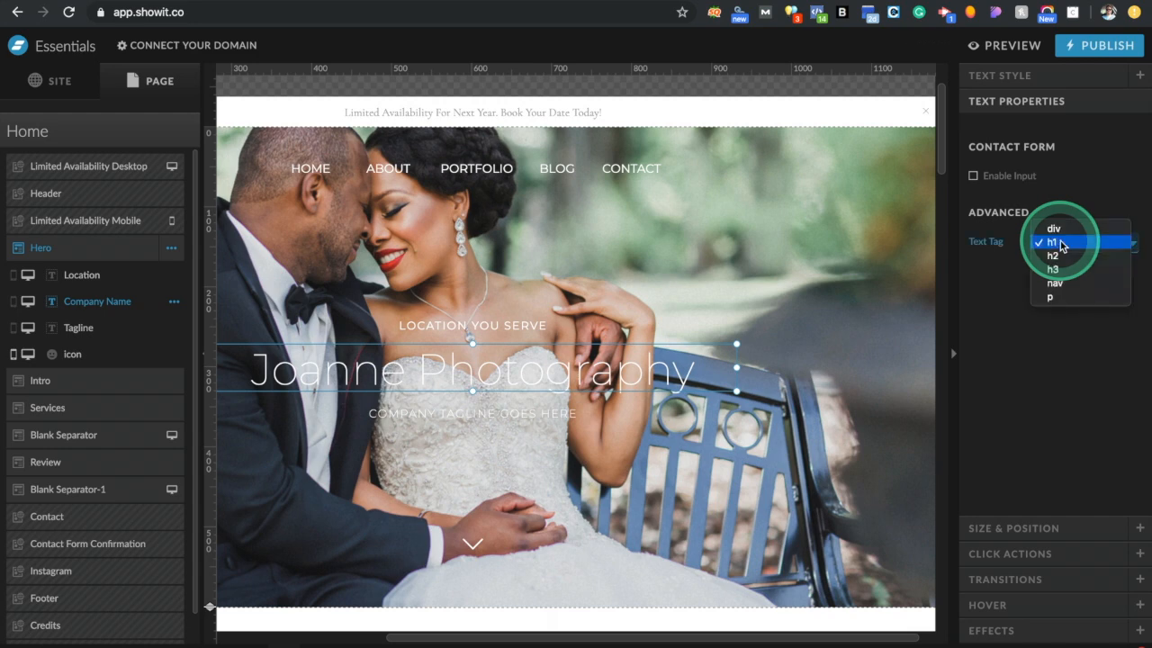
{"action": "left_click", "coordinate": [1055, 80]}
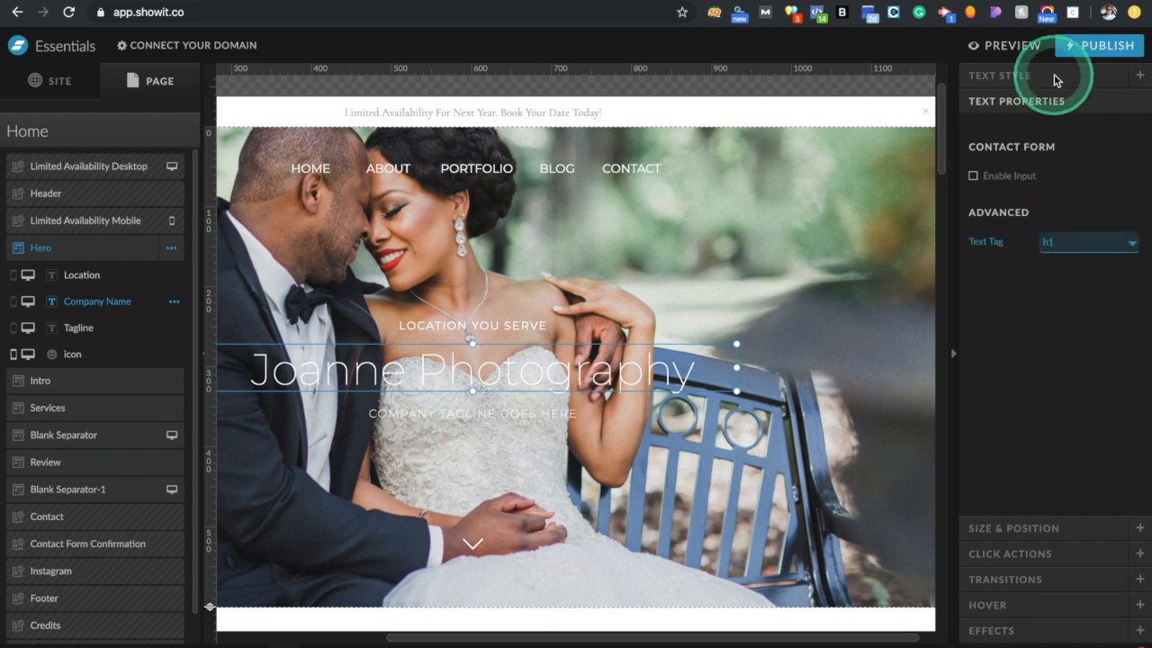
{"action": "left_click", "coordinate": [1073, 151]}
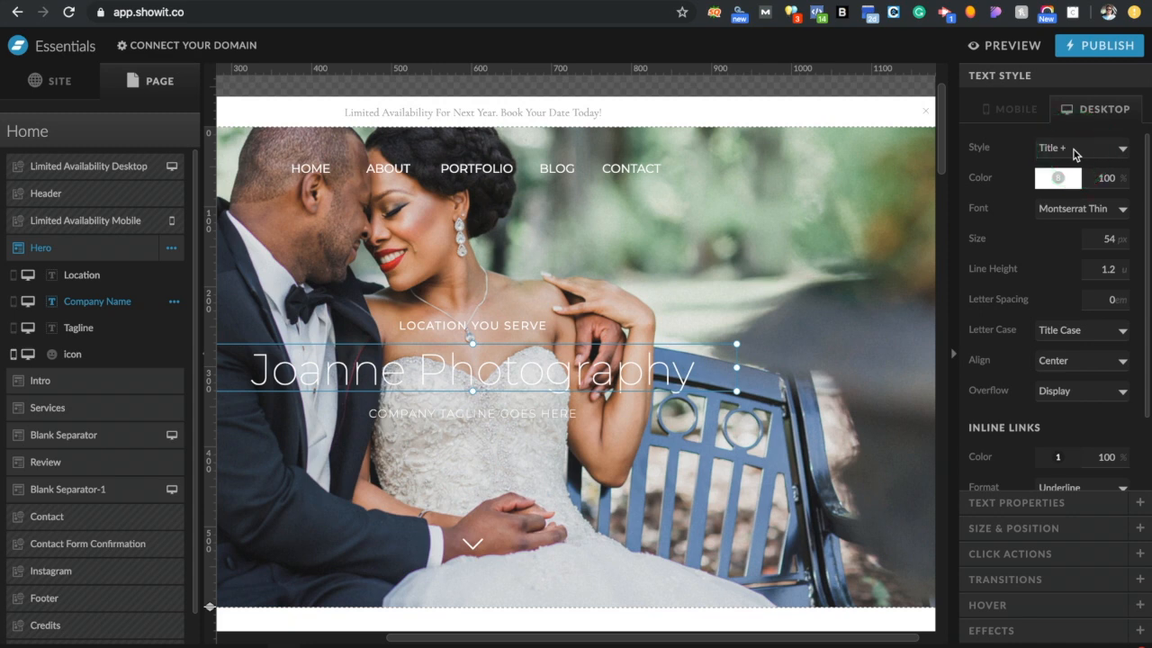
{"action": "left_click", "coordinate": [1076, 153]}
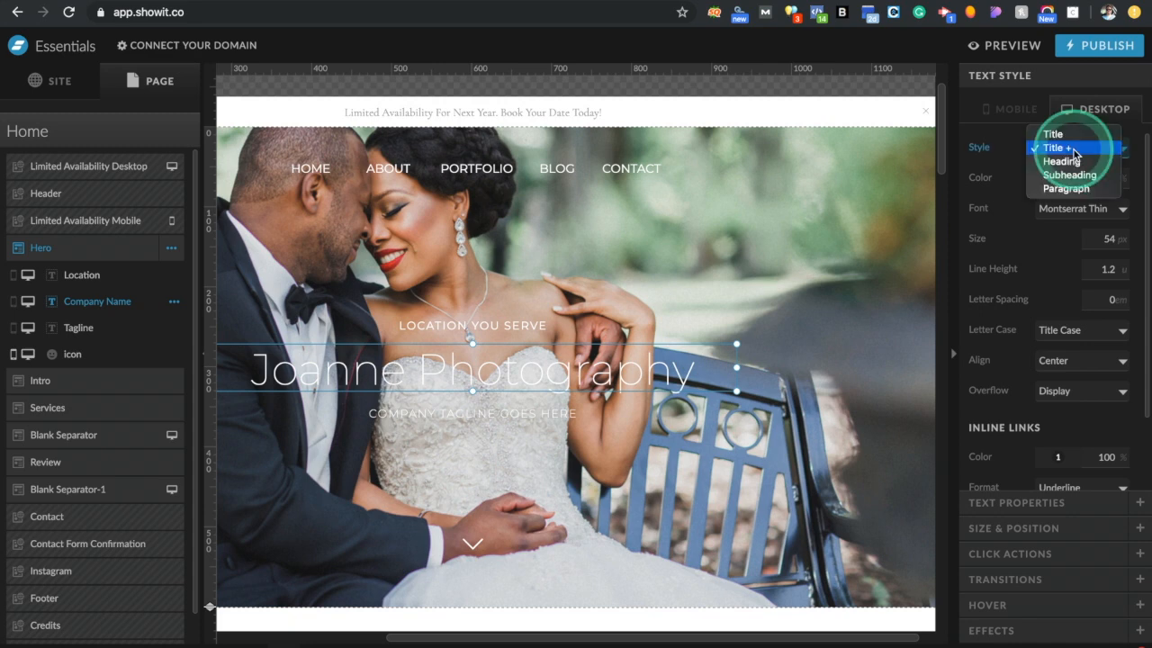
{"action": "left_click", "coordinate": [1075, 135]}
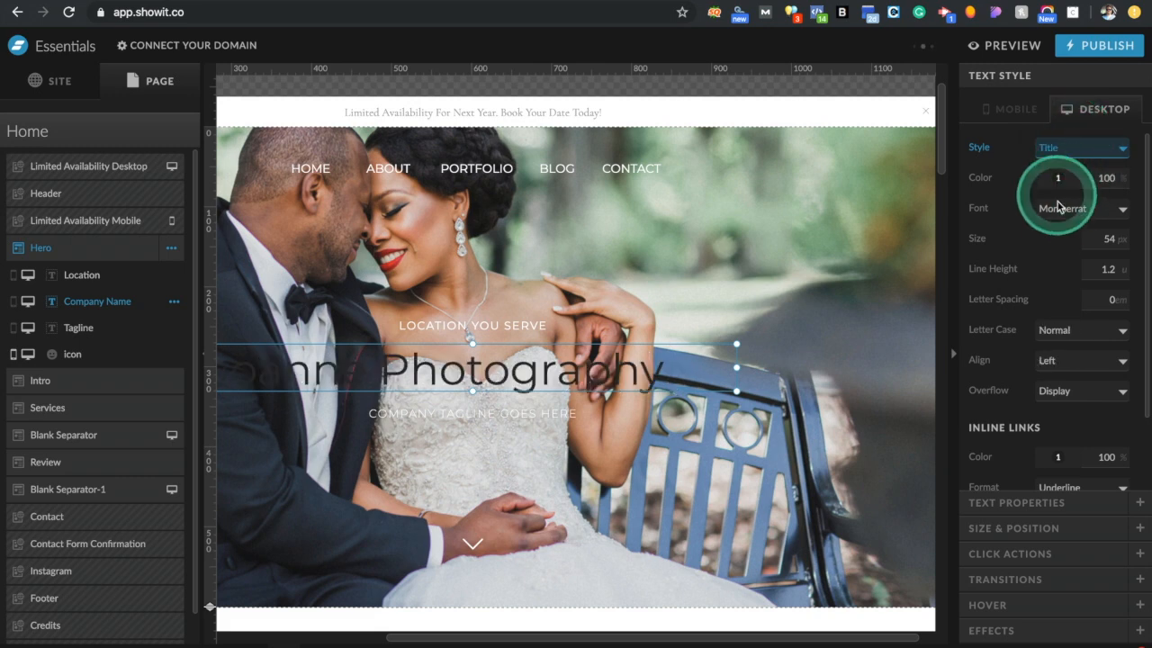
{"action": "left_click", "coordinate": [63, 82]}
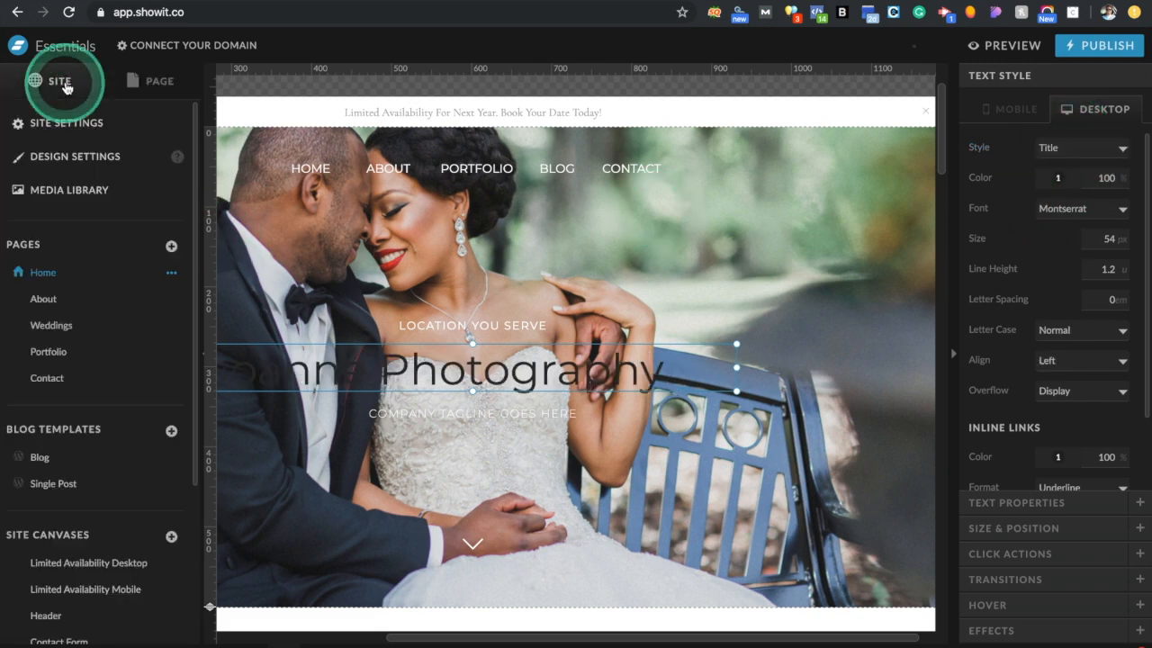
{"action": "left_click", "coordinate": [92, 159]}
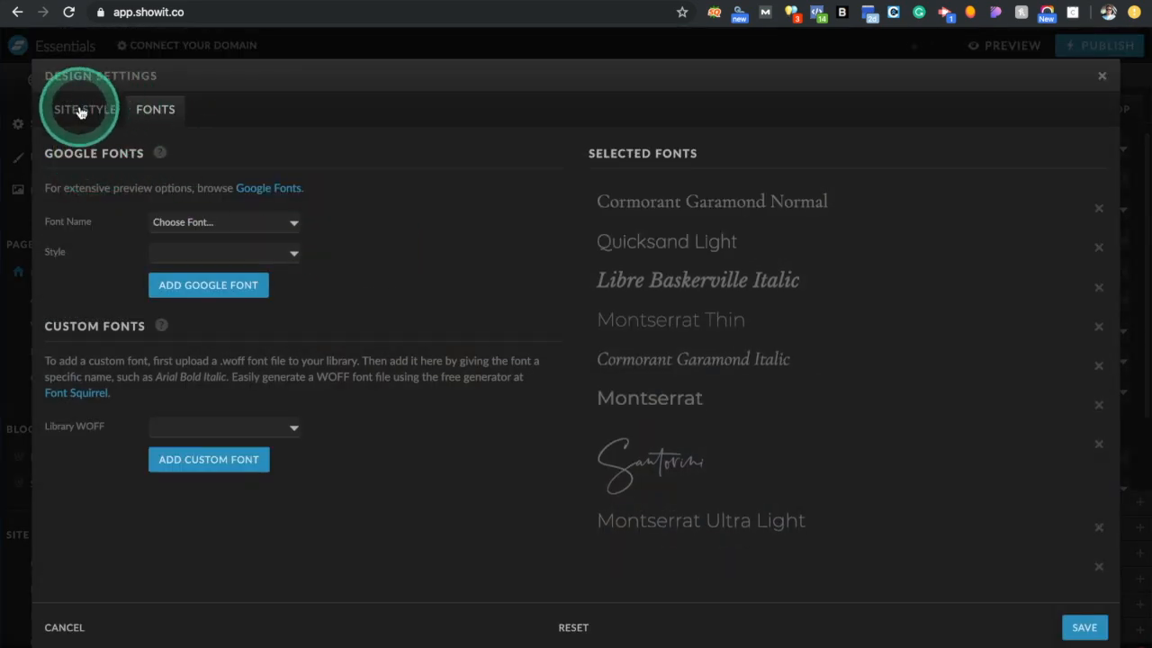
{"action": "left_click", "coordinate": [80, 112]}
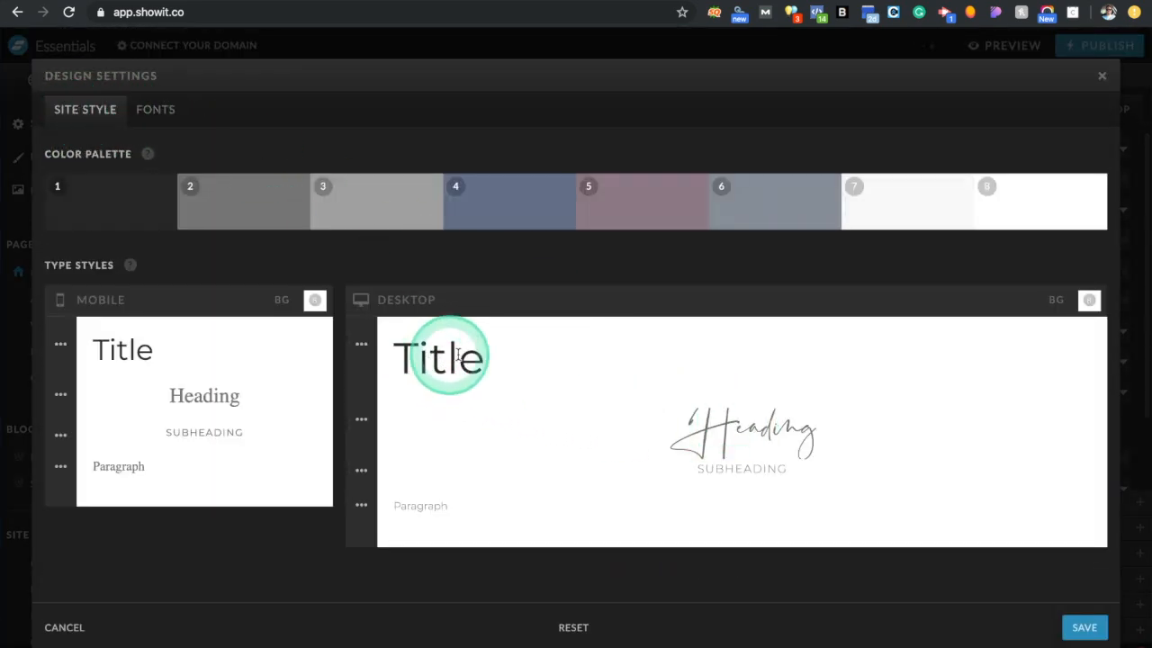
{"action": "left_click", "coordinate": [363, 346]}
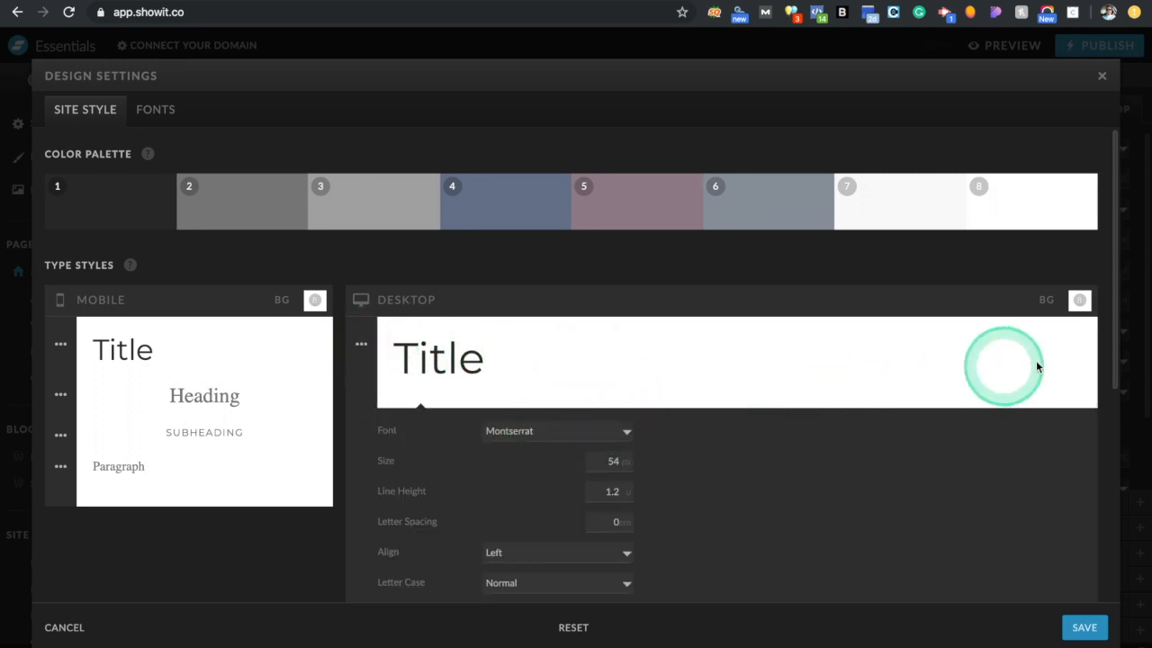
{"action": "left_click", "coordinate": [1102, 75]}
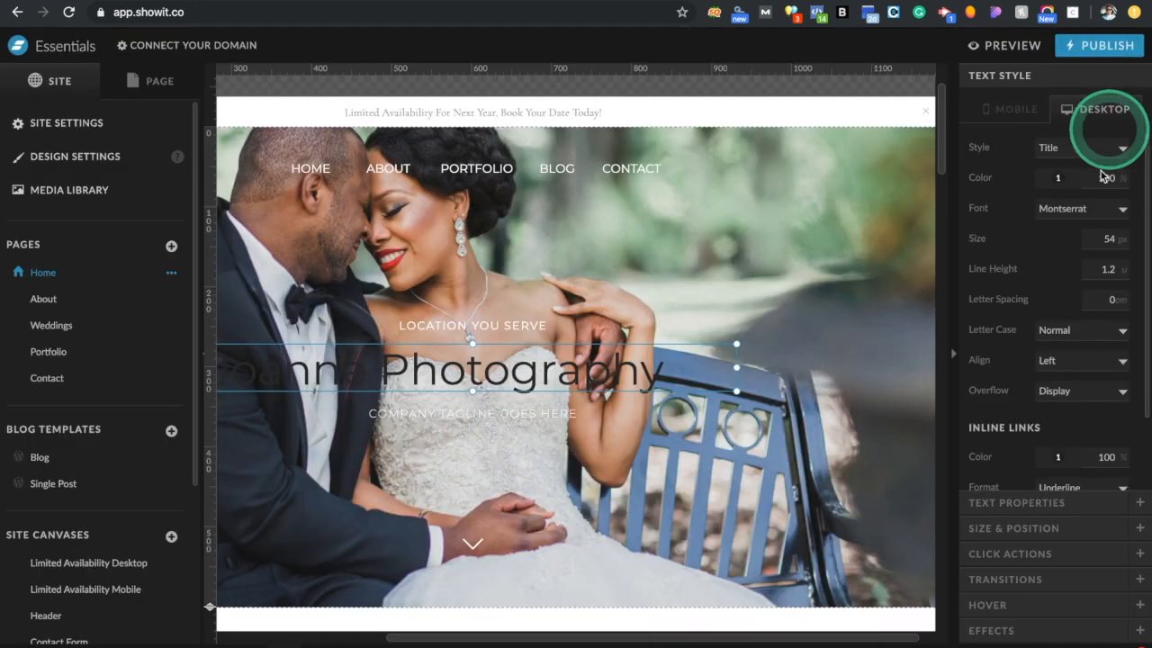
Make the hero title white in Montserrat Thin and nudge it up slightly
{"action": "left_click", "coordinate": [1058, 176]}
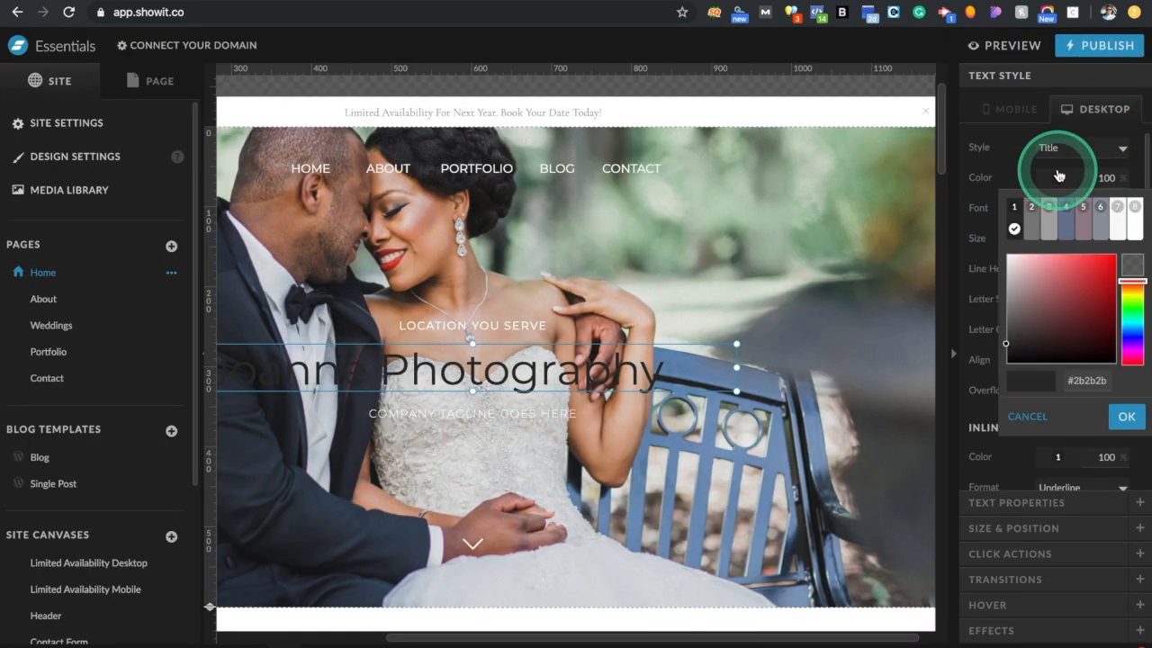
{"action": "left_click", "coordinate": [1133, 207]}
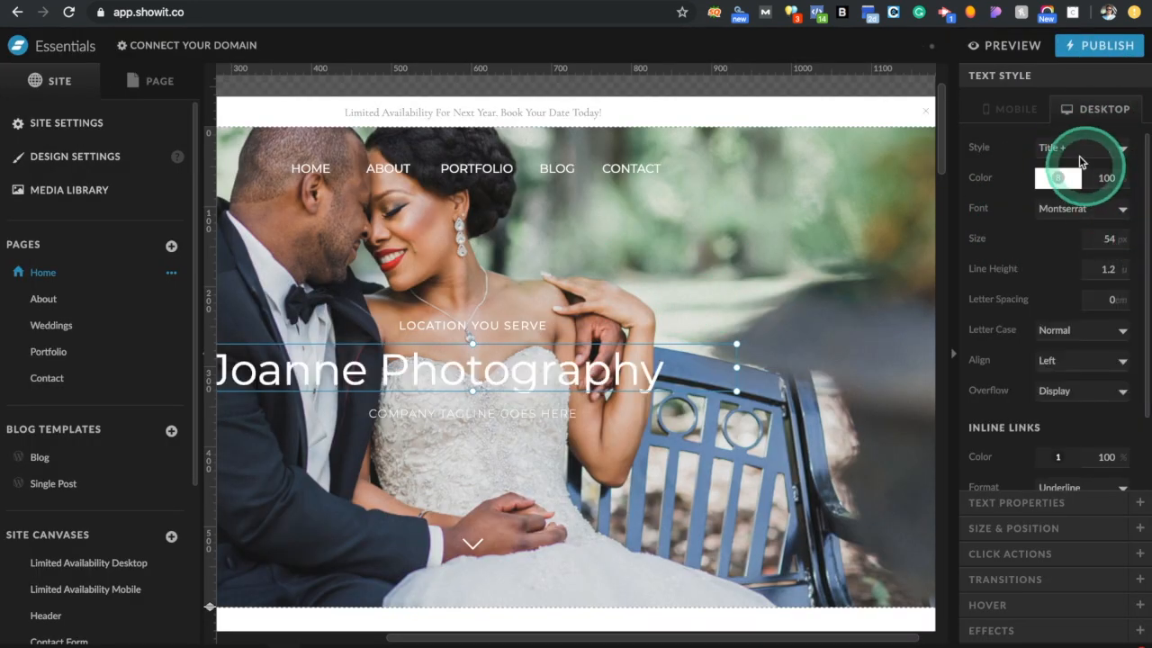
{"action": "left_click", "coordinate": [1085, 209]}
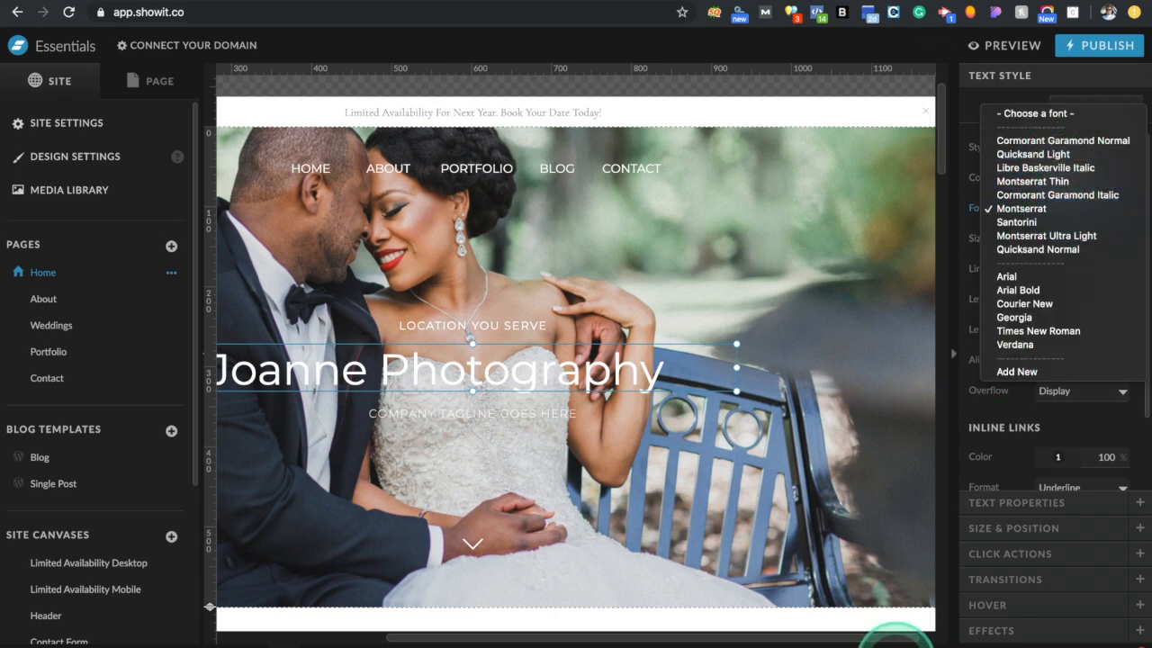
{"action": "left_click", "coordinate": [1032, 181]}
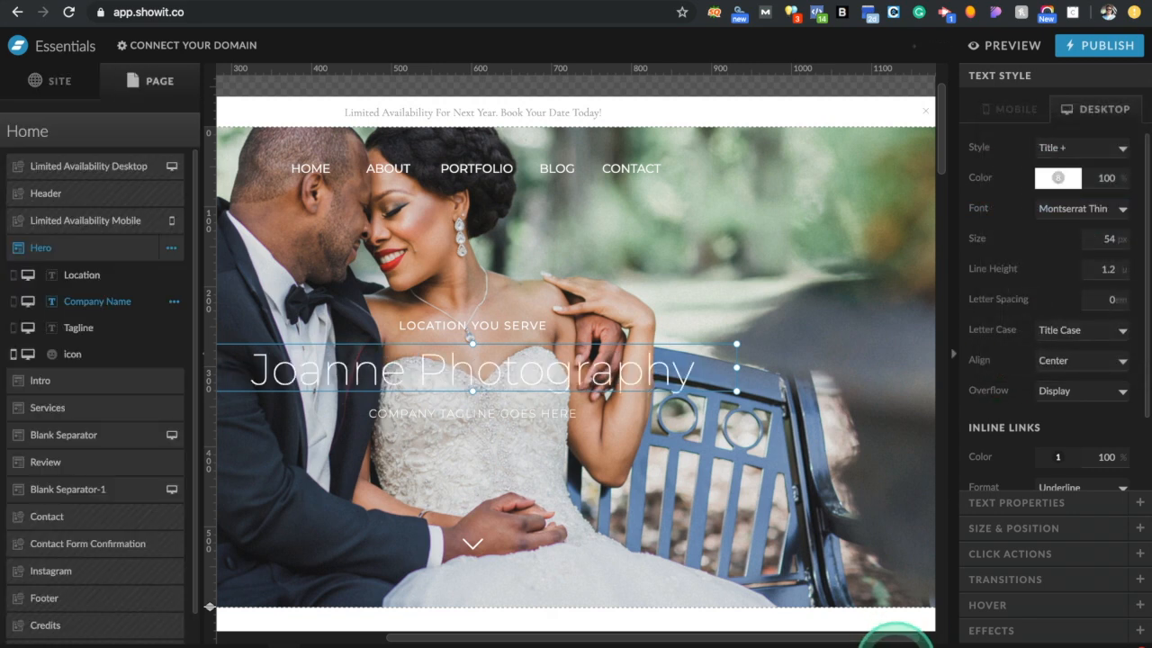
{"action": "key", "text": "Up"}
{"action": "key", "text": "Up"}
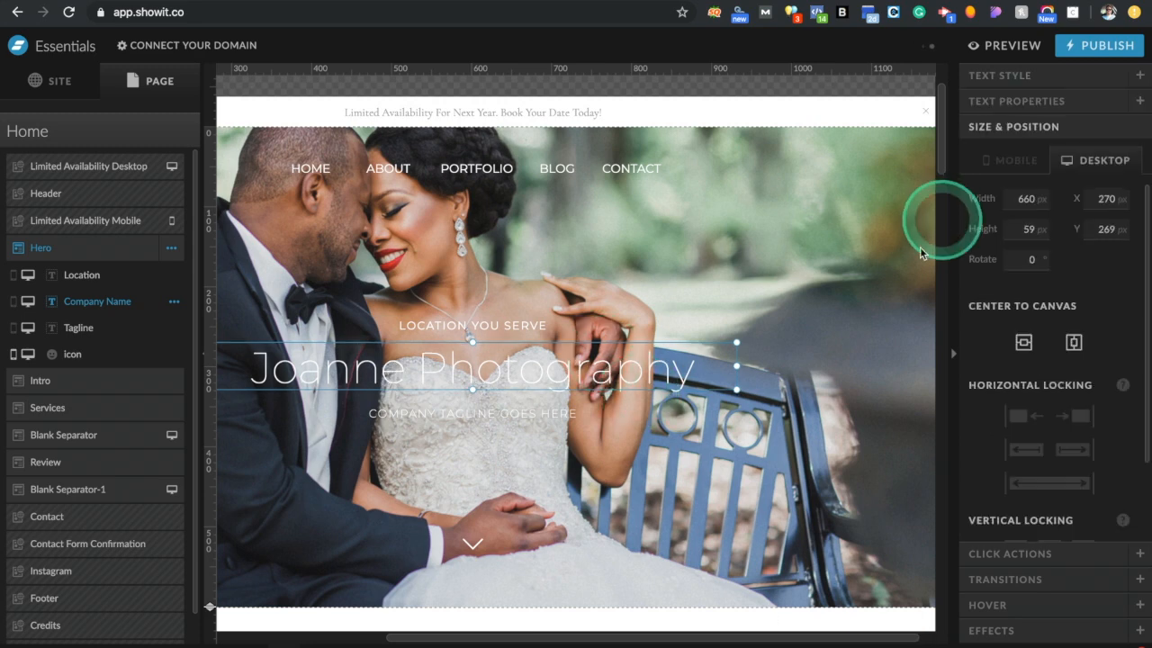
{"action": "left_click", "coordinate": [793, 405]}
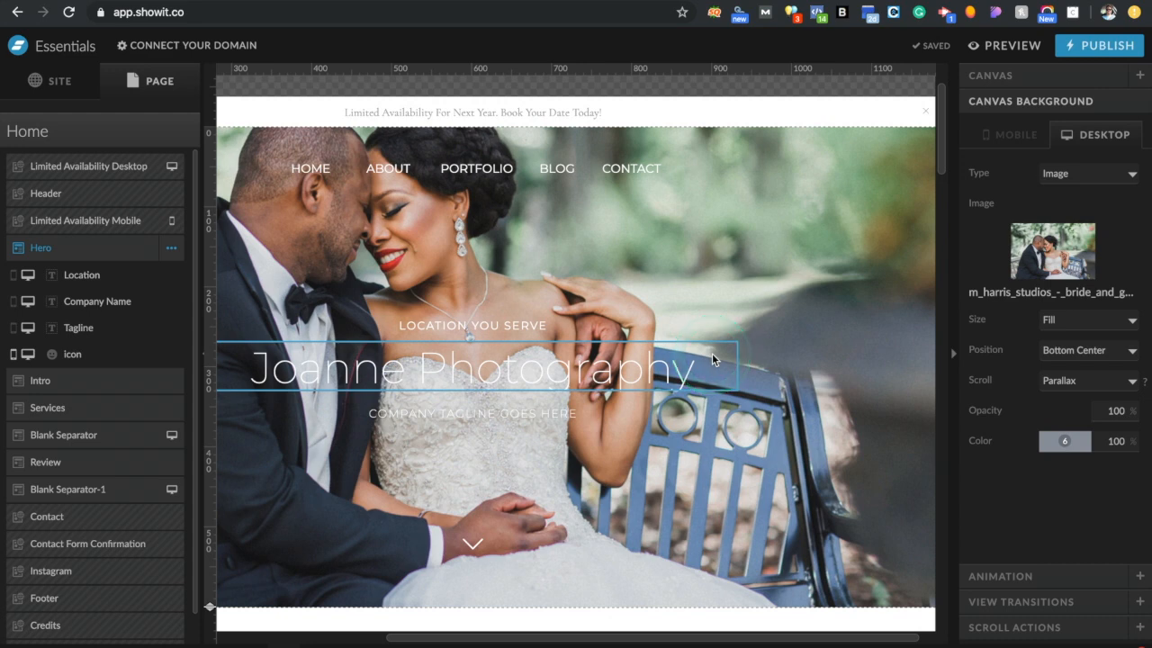
Open the image library from the Hero's Canvas Background image thumbnail
{"action": "scroll", "coordinate": [711, 358], "scroll_direction": "down", "scroll_amount": 2}
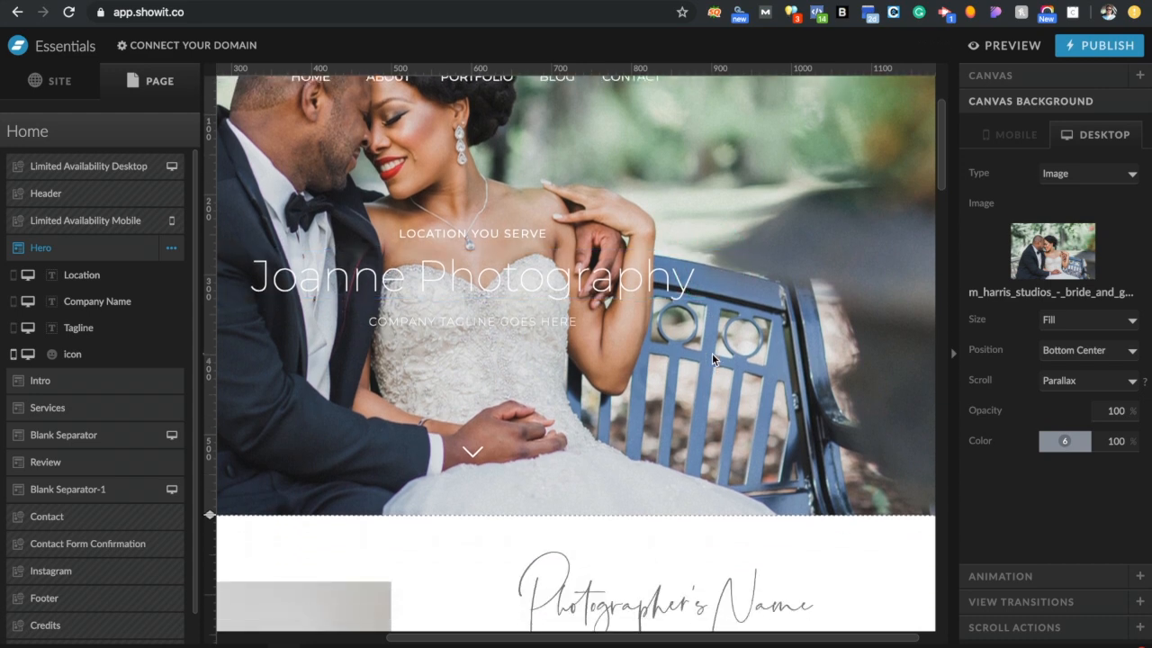
{"action": "scroll", "coordinate": [801, 311], "scroll_direction": "up", "scroll_amount": 3}
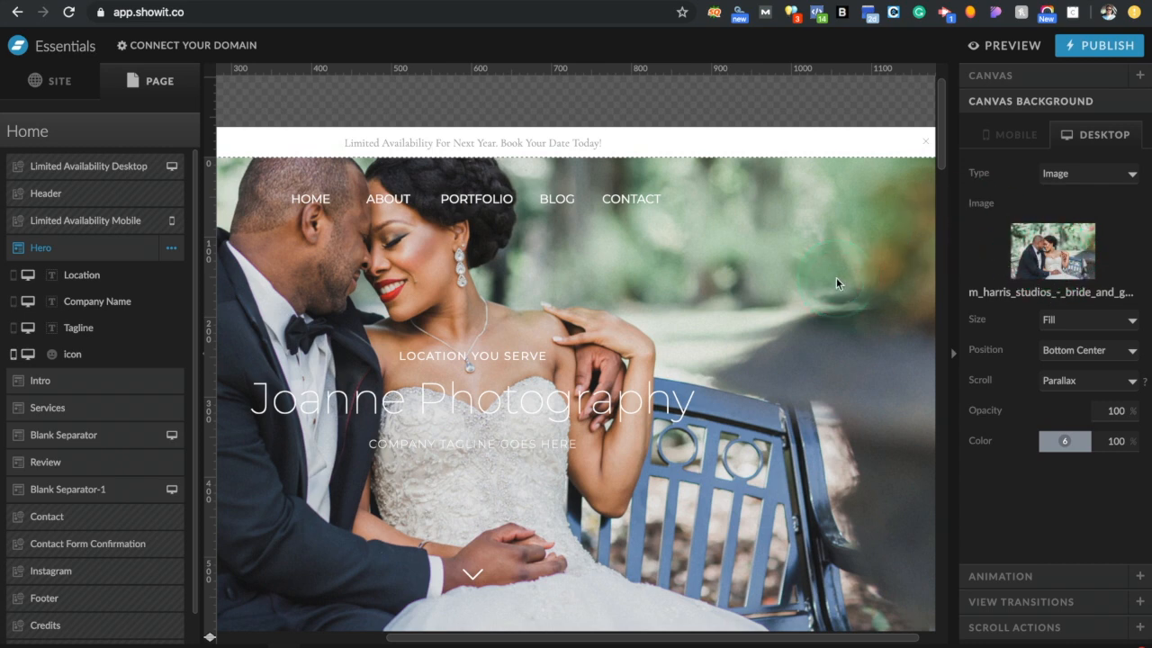
{"action": "left_click", "coordinate": [1044, 267]}
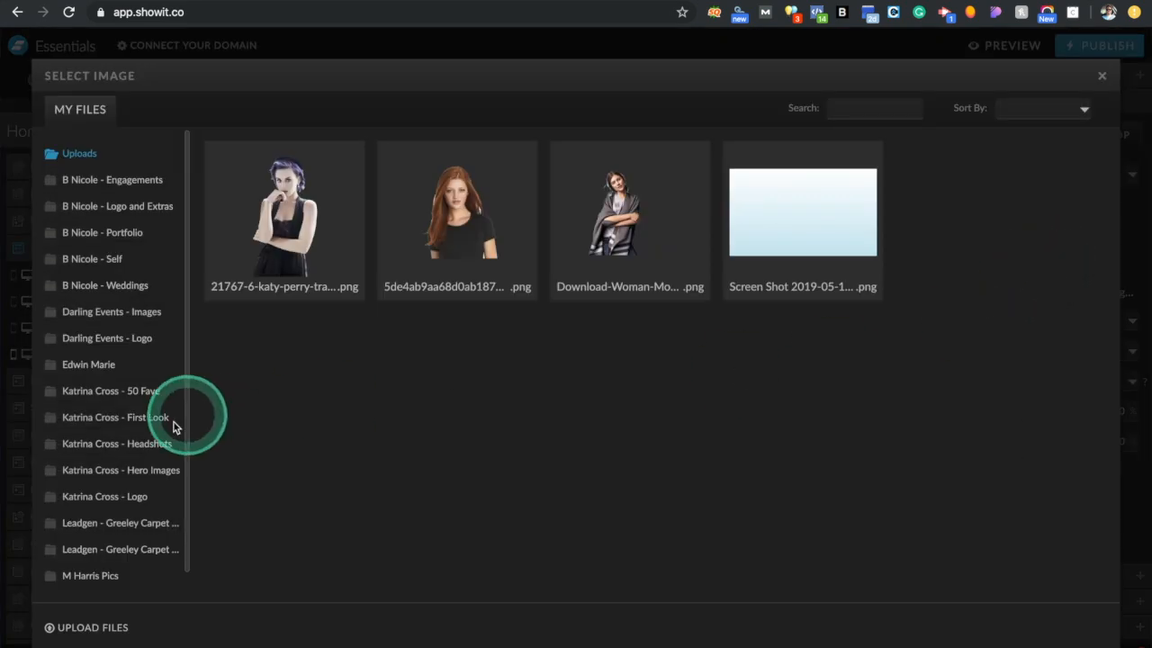
Browse the folder of the studio's wedding photos in the image library
{"action": "scroll", "coordinate": [135, 502], "scroll_direction": "down", "scroll_amount": 1}
{"action": "left_click", "coordinate": [126, 545]}
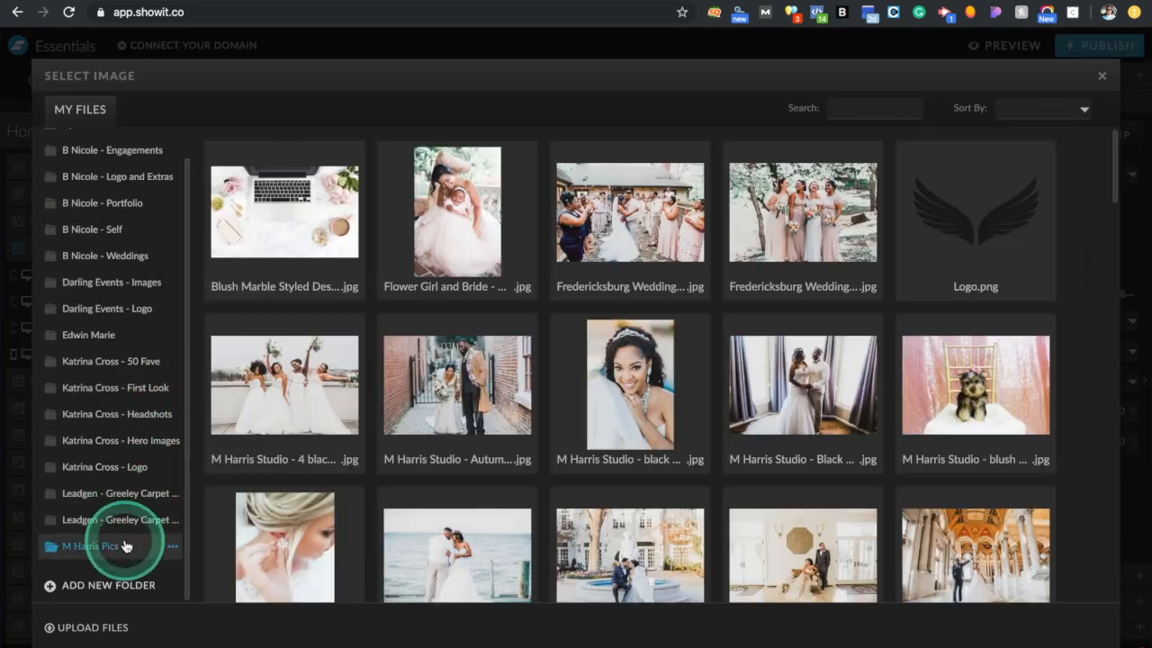
{"action": "scroll", "coordinate": [643, 401], "scroll_direction": "down", "scroll_amount": 4}
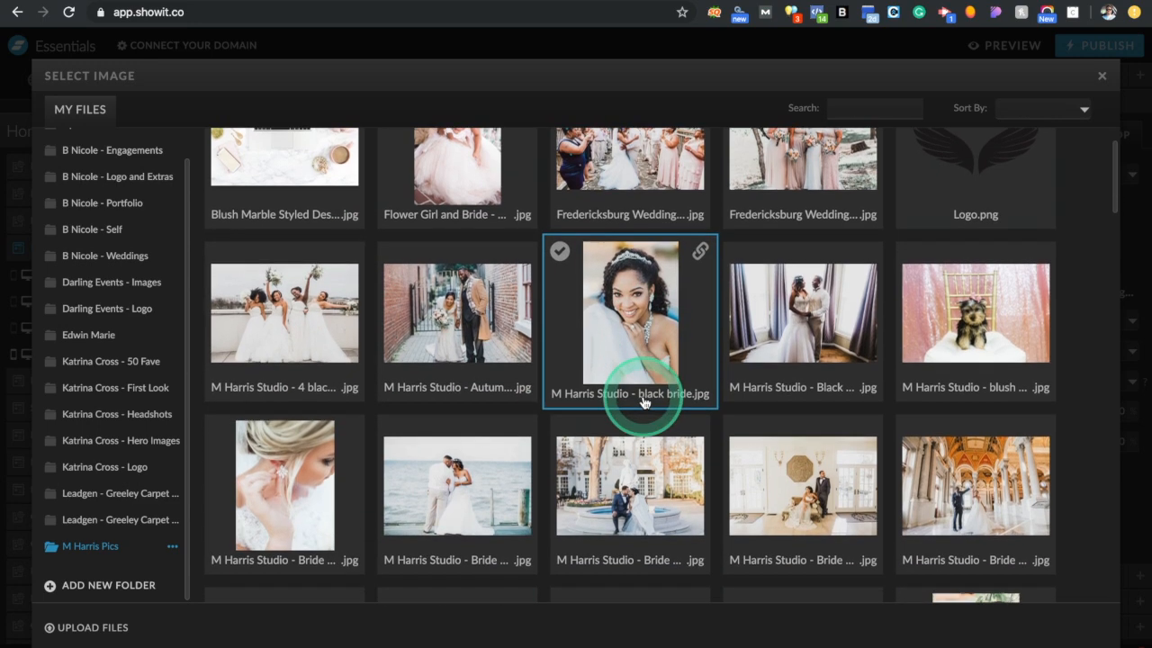
{"action": "scroll", "coordinate": [642, 402], "scroll_direction": "down", "scroll_amount": 2}
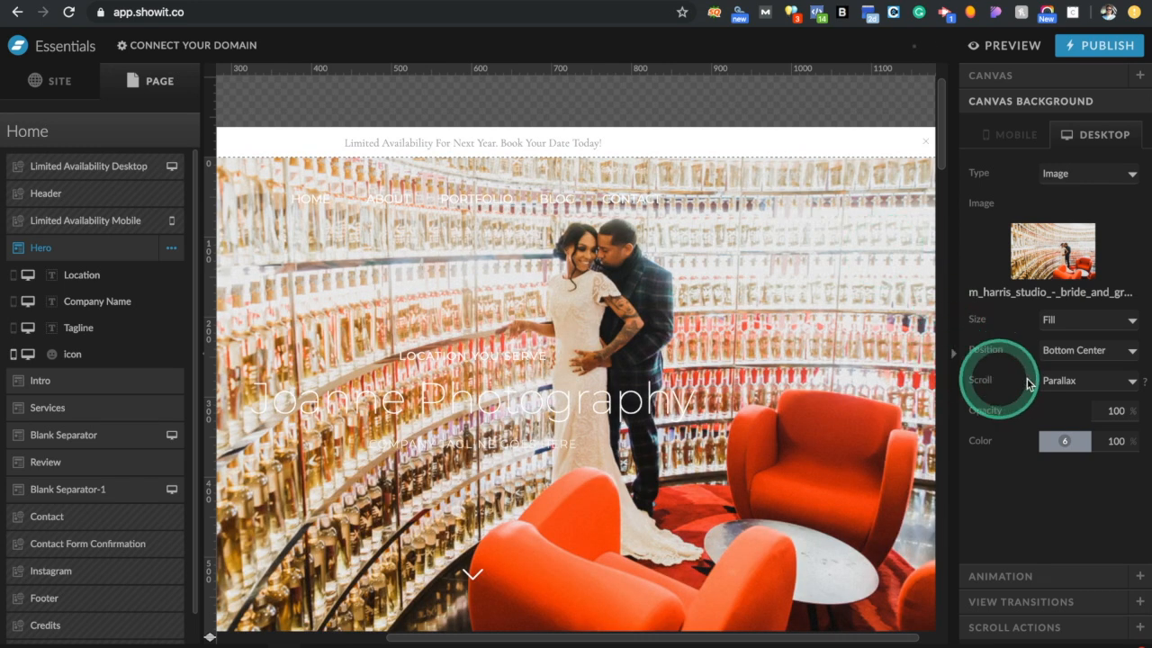
Keep Parallax scrolling, try Middle Center, then revert to Bottom Center and the bench-couple photo
{"action": "left_click", "coordinate": [1057, 384]}
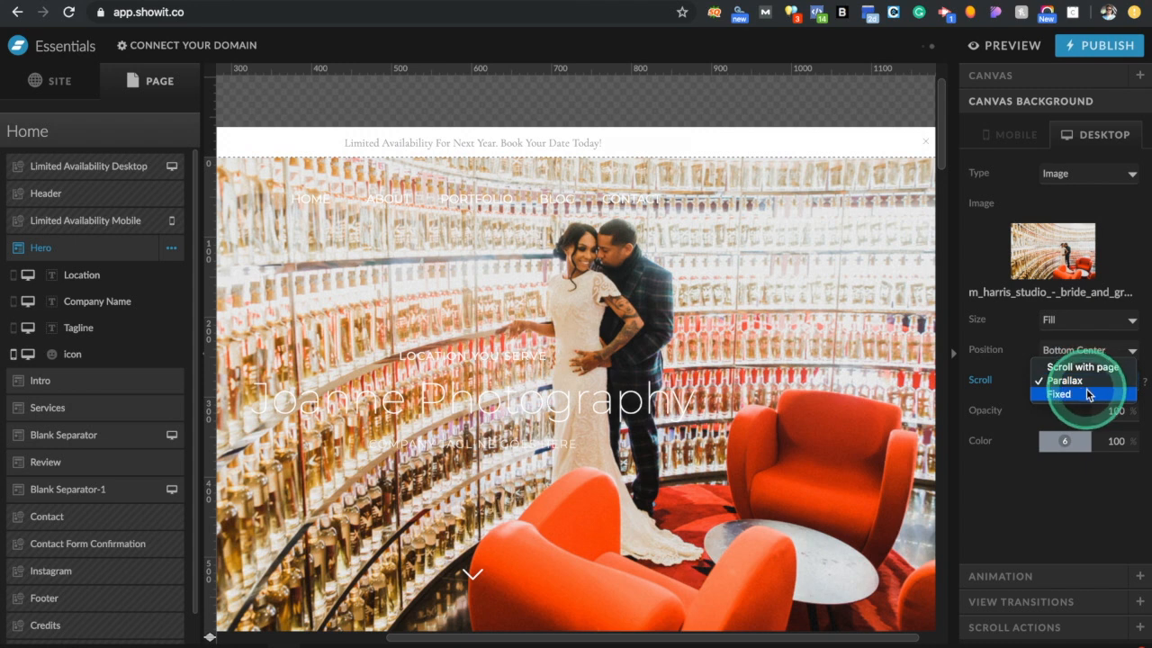
{"action": "left_click", "coordinate": [1008, 378]}
{"action": "left_click", "coordinate": [1077, 351]}
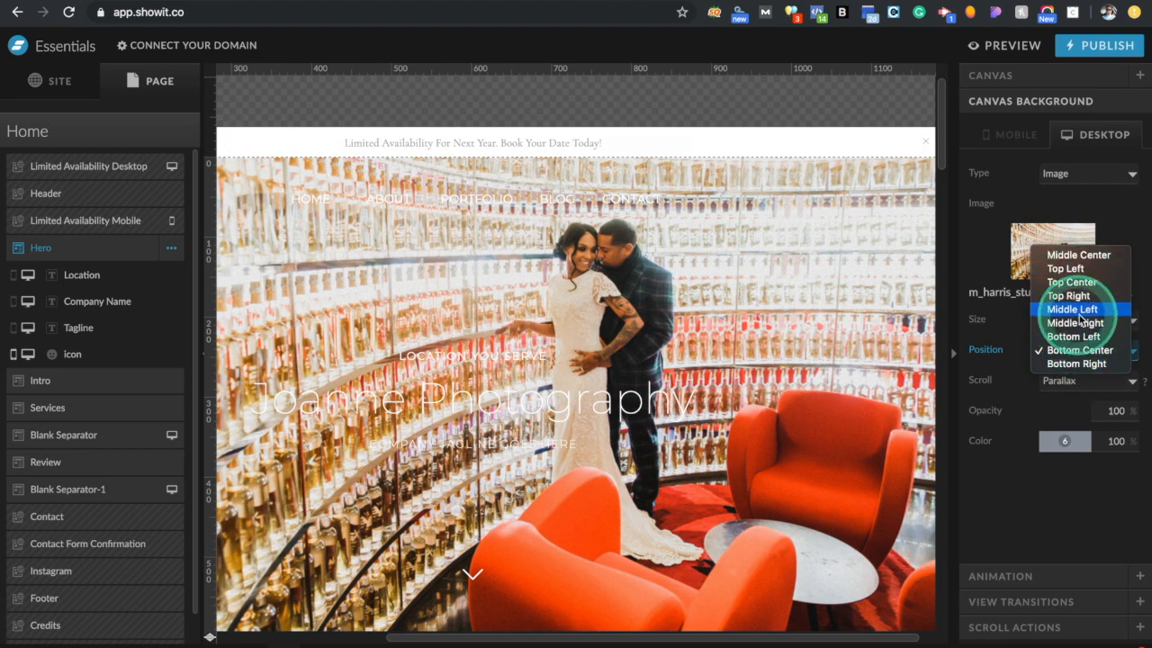
{"action": "left_click", "coordinate": [1079, 254]}
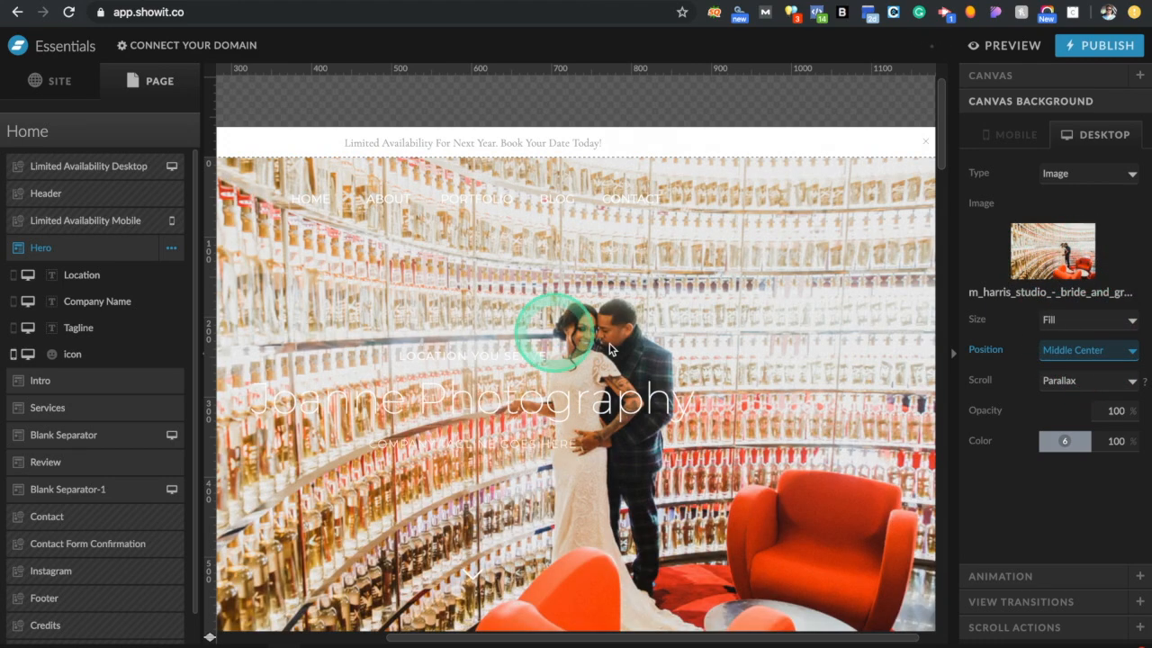
{"action": "left_click", "coordinate": [895, 637]}
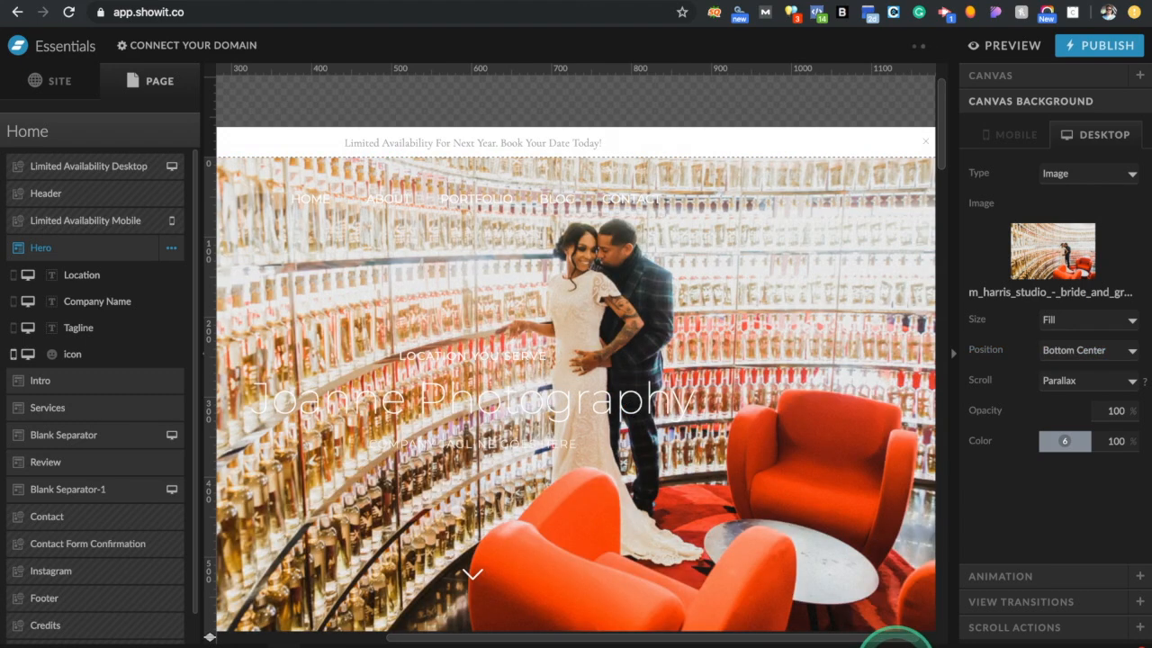
{"action": "left_click", "coordinate": [895, 637]}
{"action": "left_click", "coordinate": [817, 464]}
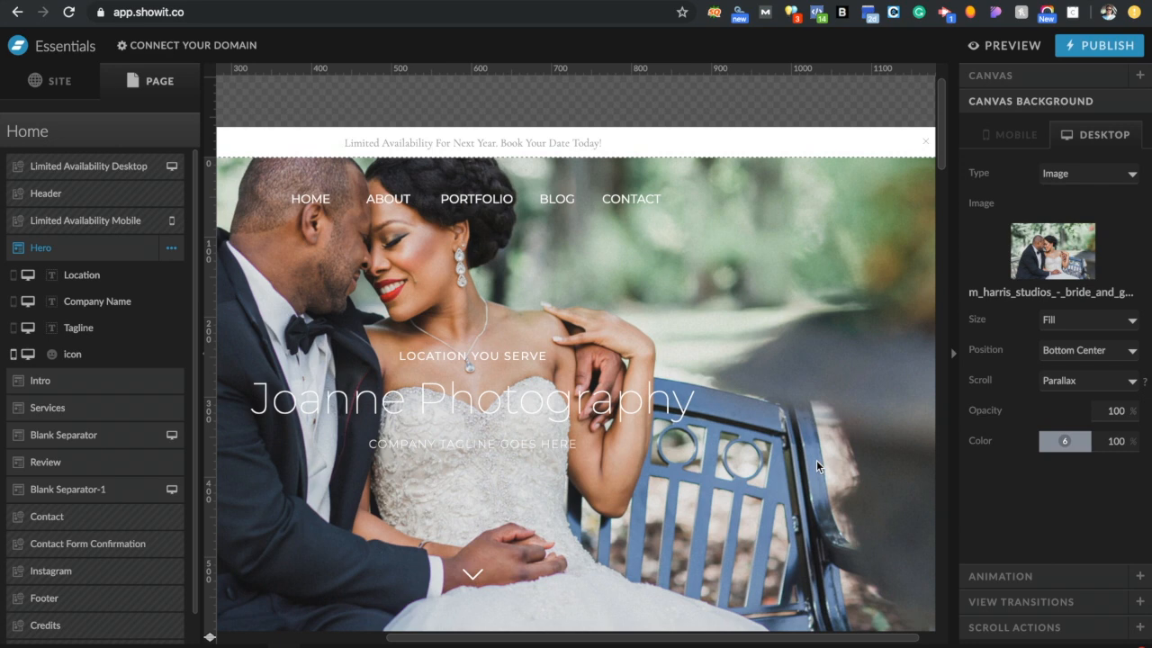
Open the Intro section for editing and show its portrait's IMAGE settings
{"action": "scroll", "coordinate": [817, 465], "scroll_direction": "down", "scroll_amount": 5}
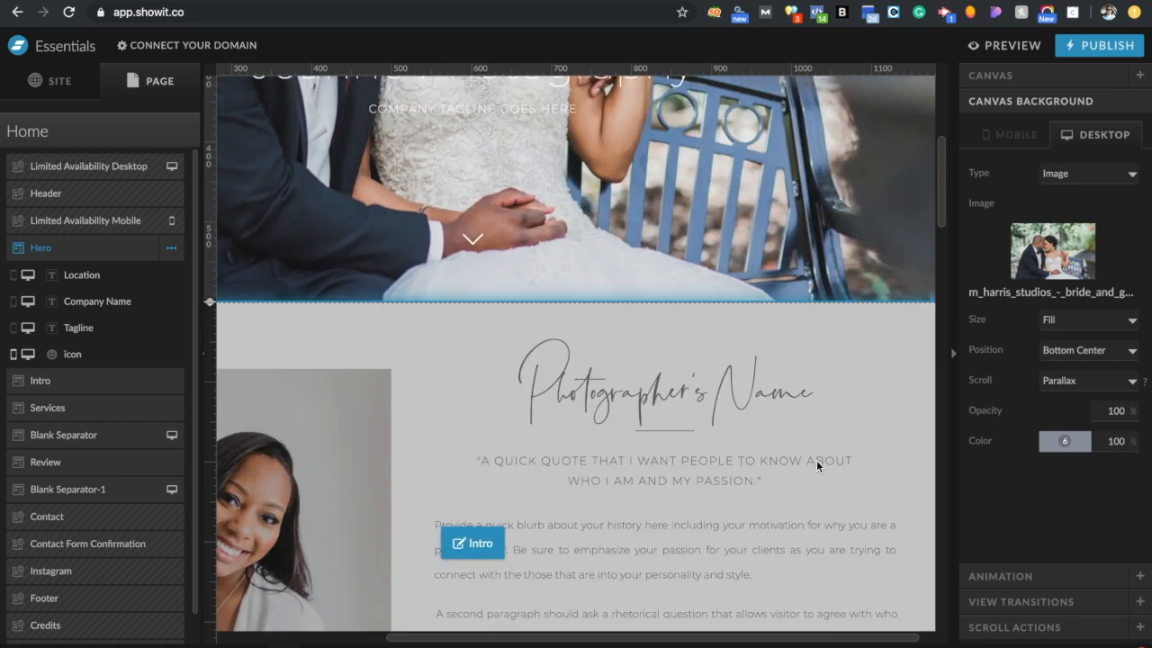
{"action": "left_click", "coordinate": [763, 175]}
{"action": "left_click", "coordinate": [685, 364]}
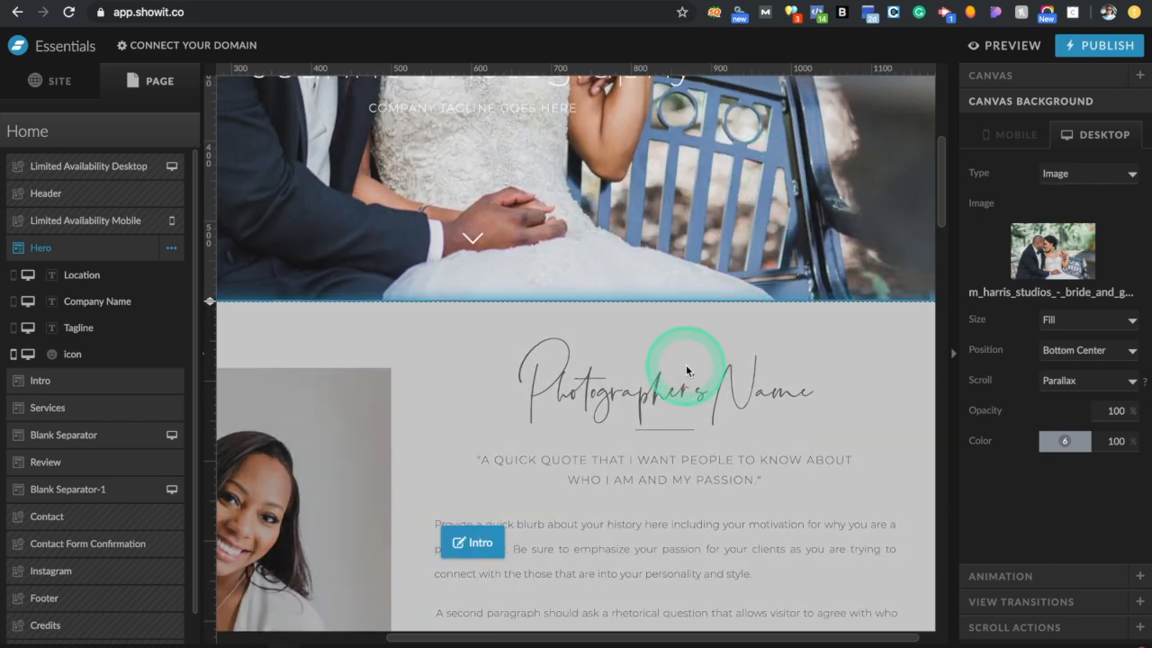
{"action": "left_click", "coordinate": [685, 364]}
{"action": "left_click", "coordinate": [505, 354]}
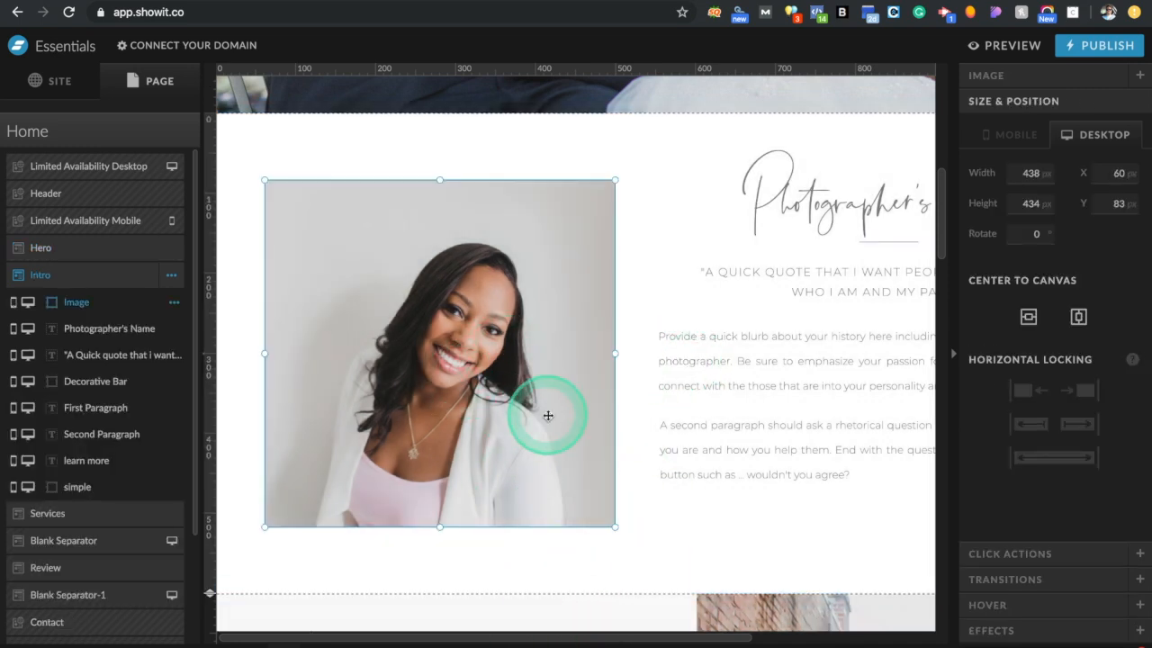
{"action": "left_click", "coordinate": [1021, 79]}
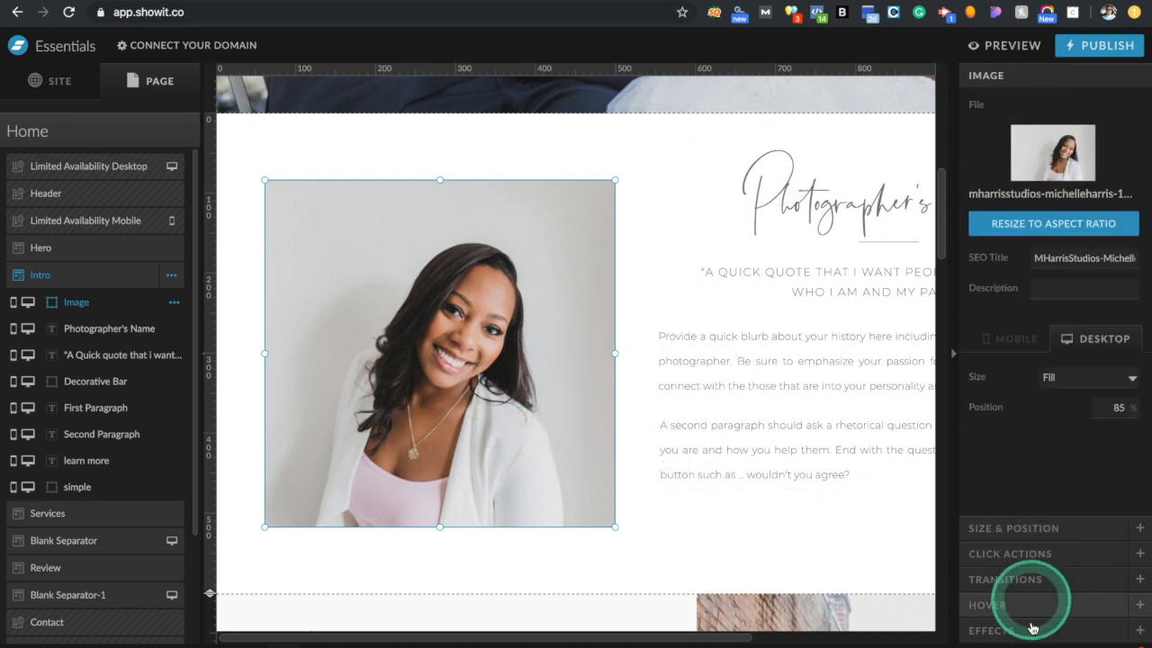
Replace the Intro portrait with the smiling woman in the floral dress
{"action": "left_click", "coordinate": [1051, 160]}
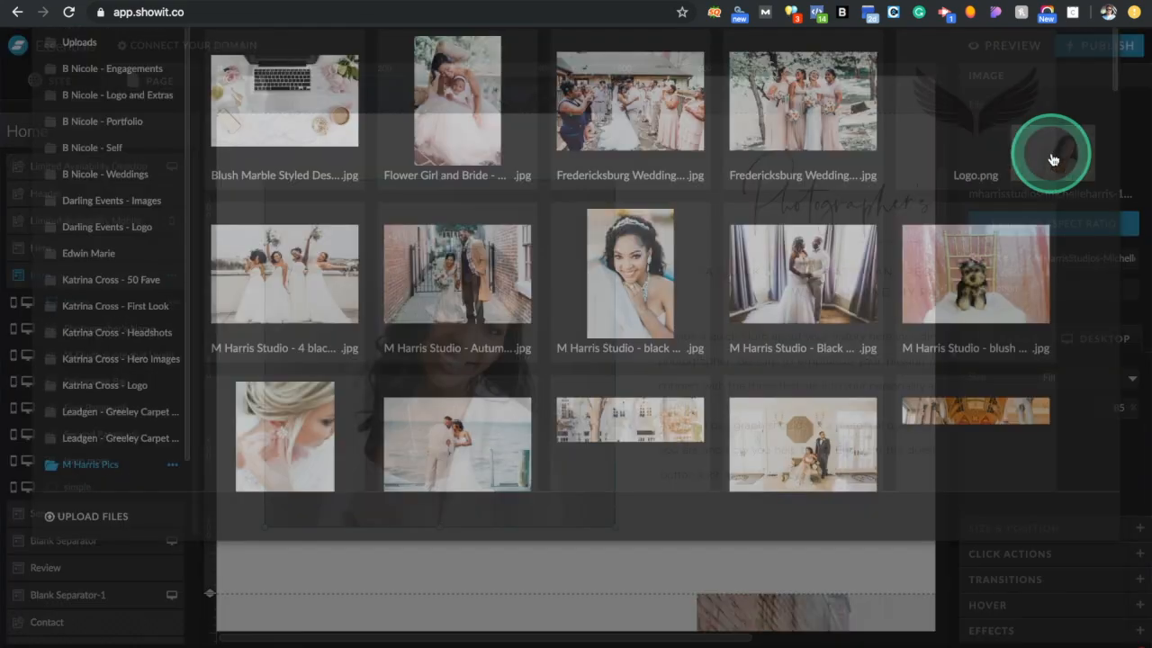
{"action": "scroll", "coordinate": [707, 458], "scroll_direction": "down", "scroll_amount": 10}
{"action": "scroll", "coordinate": [710, 462], "scroll_direction": "down", "scroll_amount": 10}
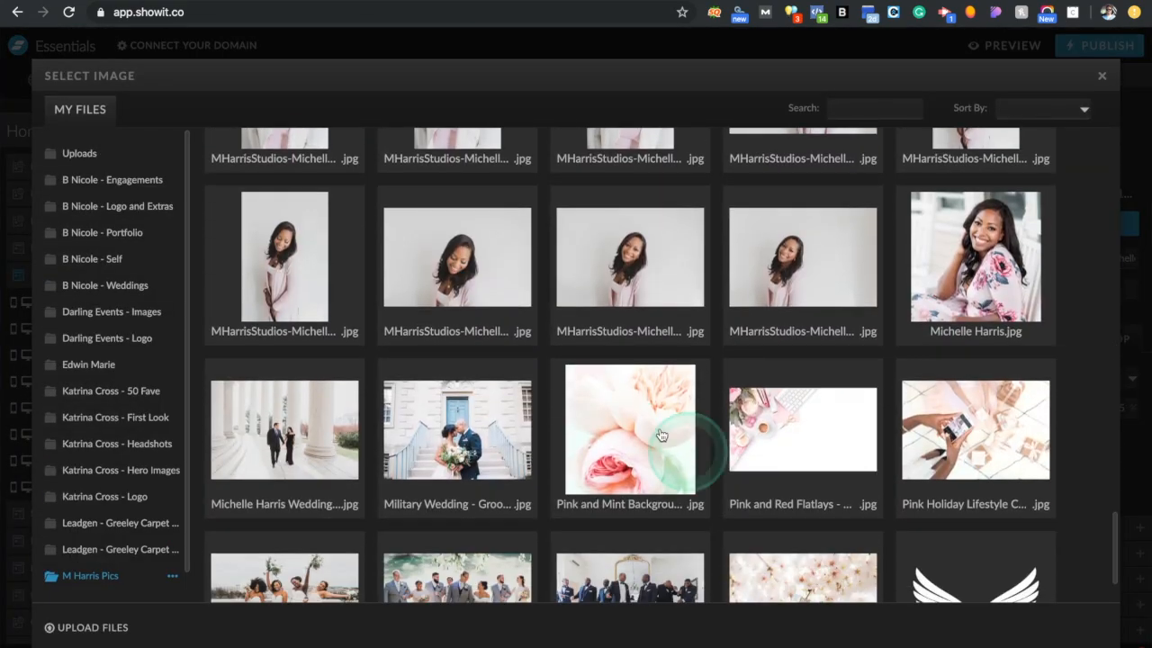
{"action": "left_click", "coordinate": [465, 280]}
{"action": "left_click", "coordinate": [289, 282]}
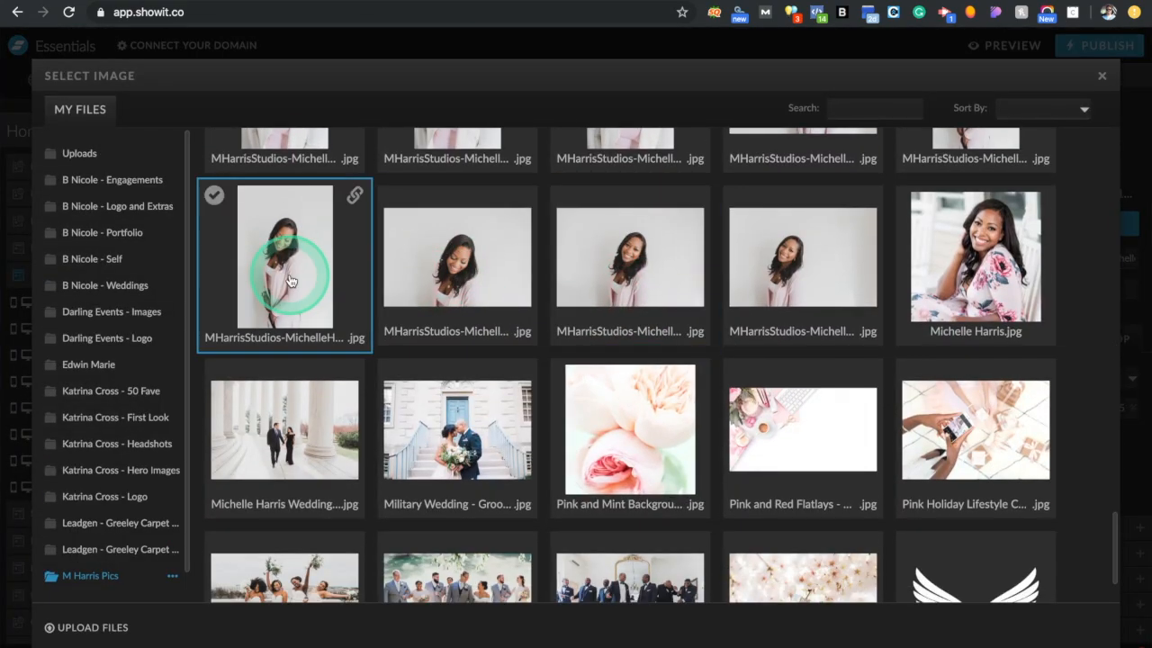
{"action": "double_click", "coordinate": [1026, 261]}
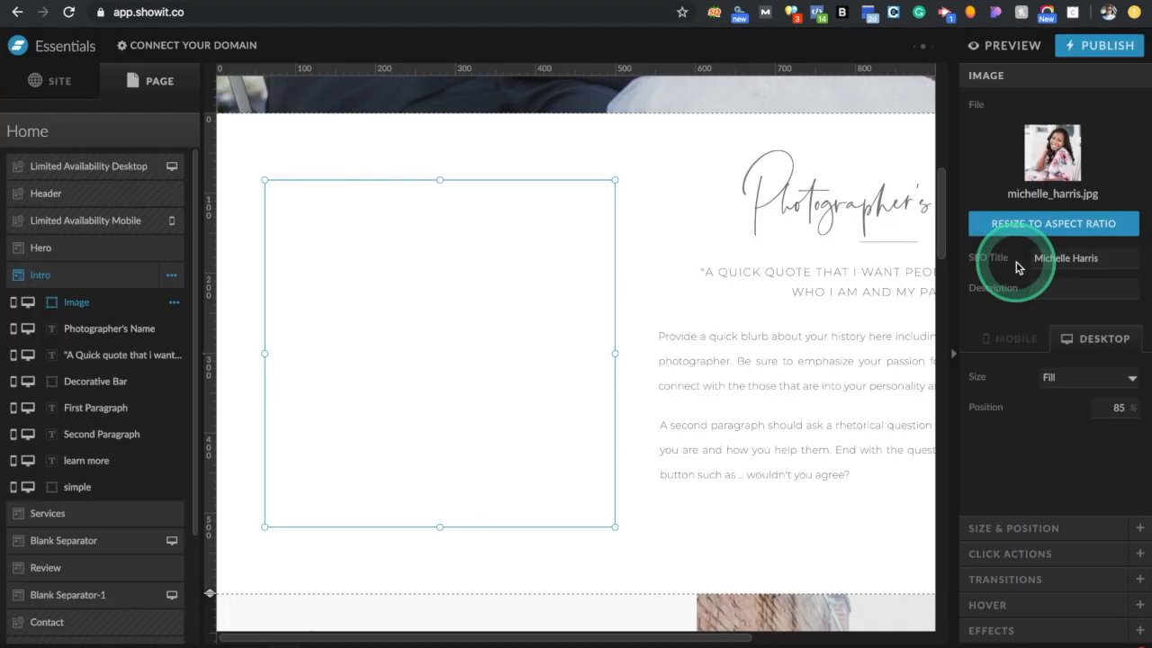
{"action": "scroll", "coordinate": [666, 308], "scroll_direction": "up", "scroll_amount": 8}
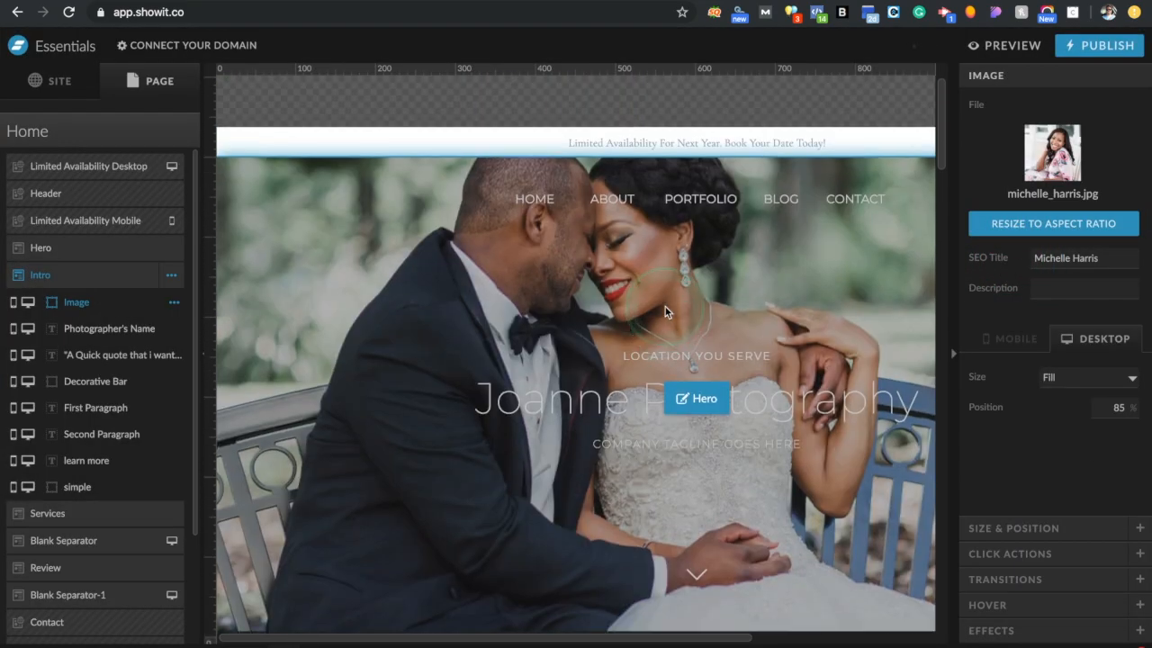
{"action": "scroll", "coordinate": [789, 306], "scroll_direction": "down", "scroll_amount": 4}
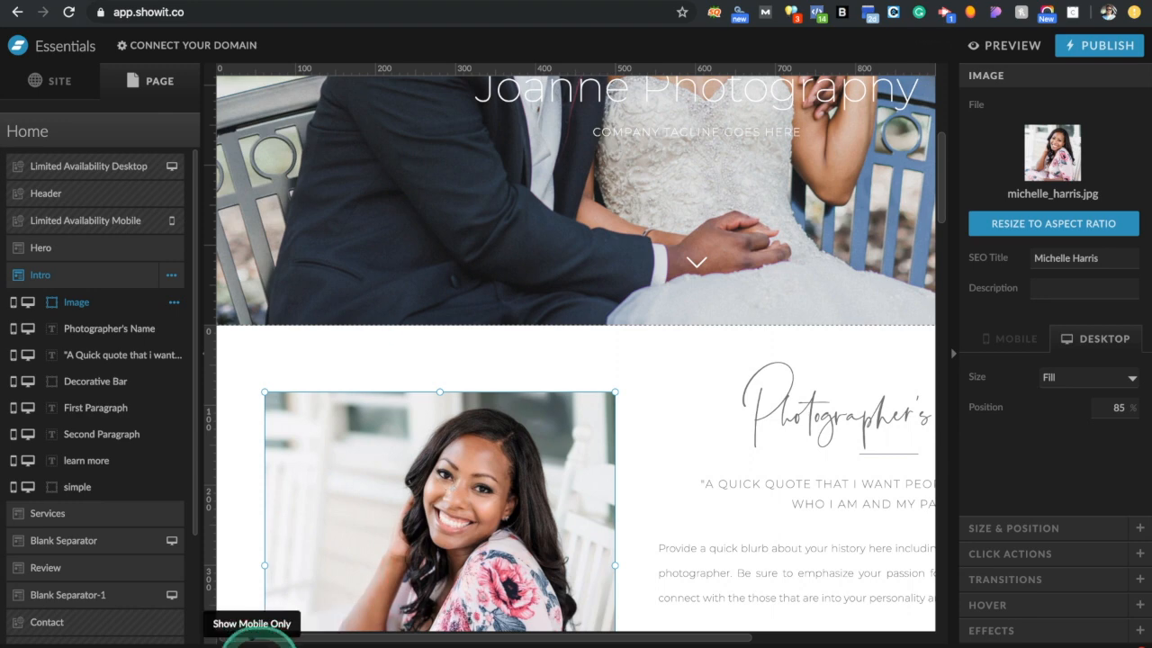
{"action": "left_click", "coordinate": [256, 638]}
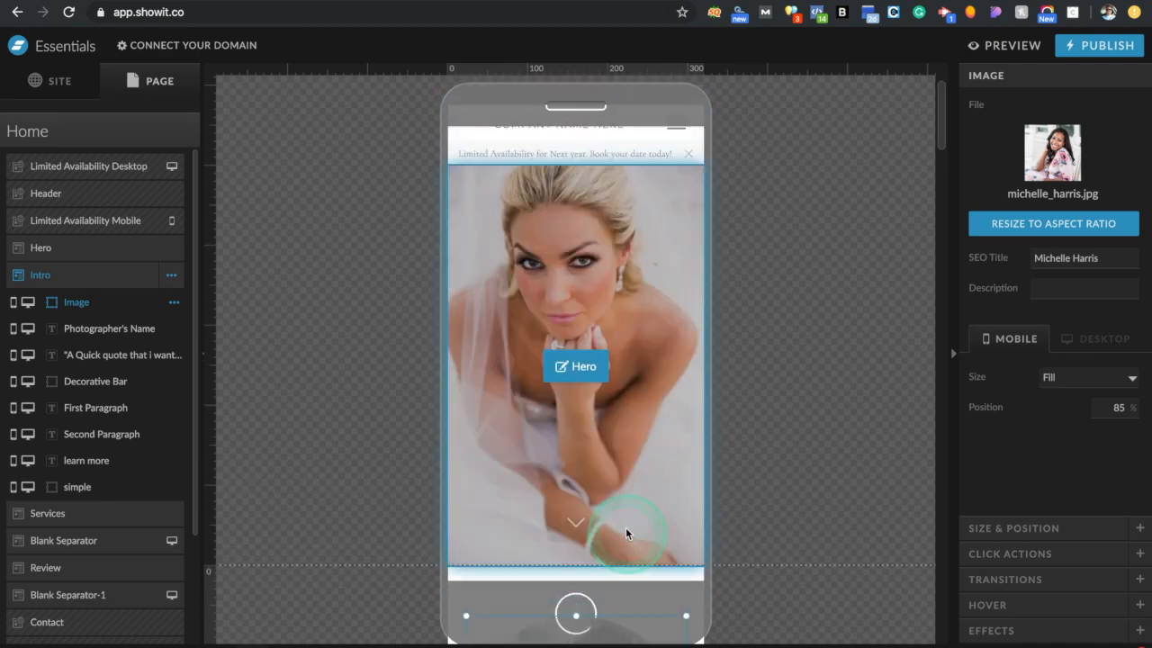
{"action": "left_click", "coordinate": [589, 364]}
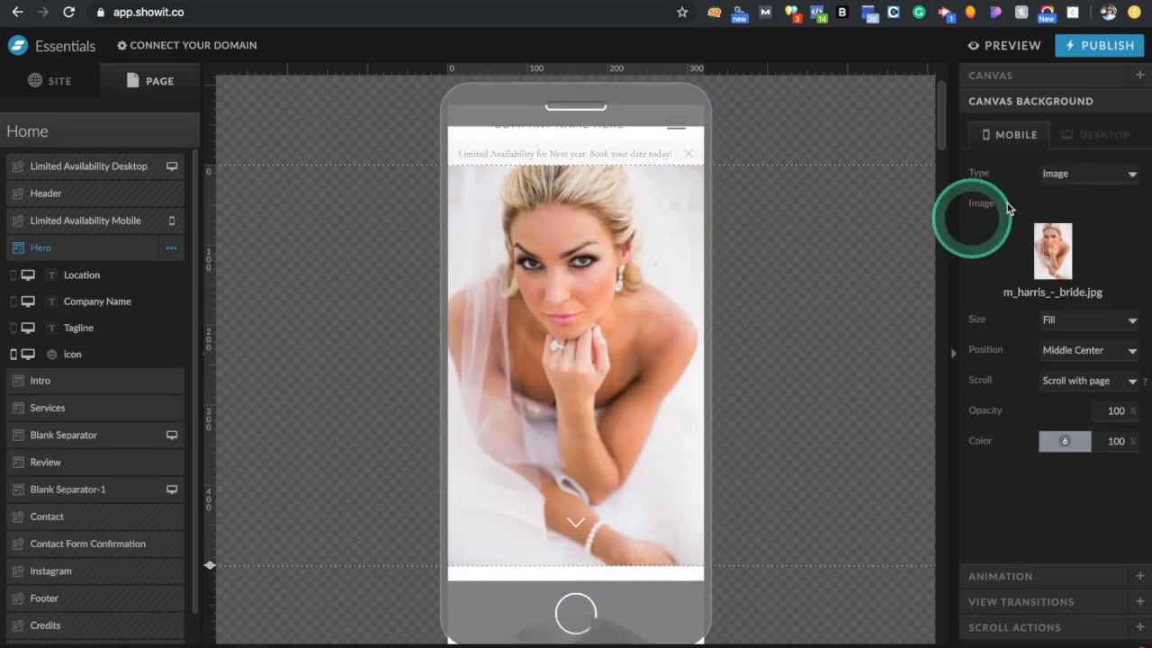
{"action": "left_click", "coordinate": [1093, 137]}
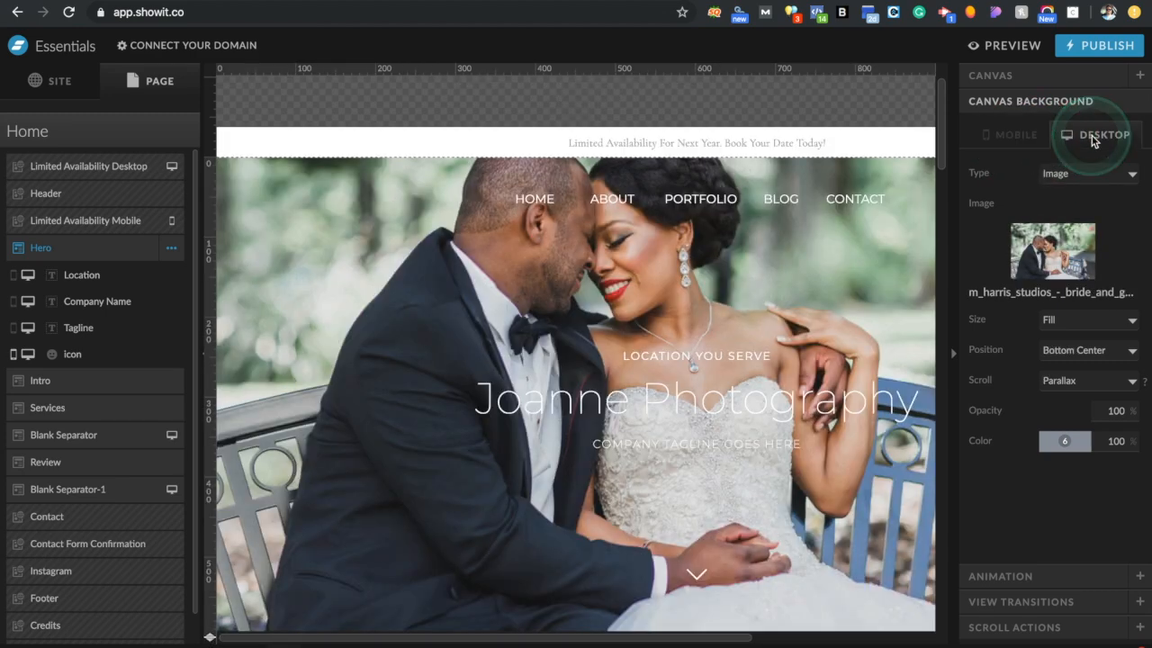
{"action": "left_click", "coordinate": [1016, 135]}
{"action": "scroll", "coordinate": [705, 417], "scroll_direction": "down", "scroll_amount": 5}
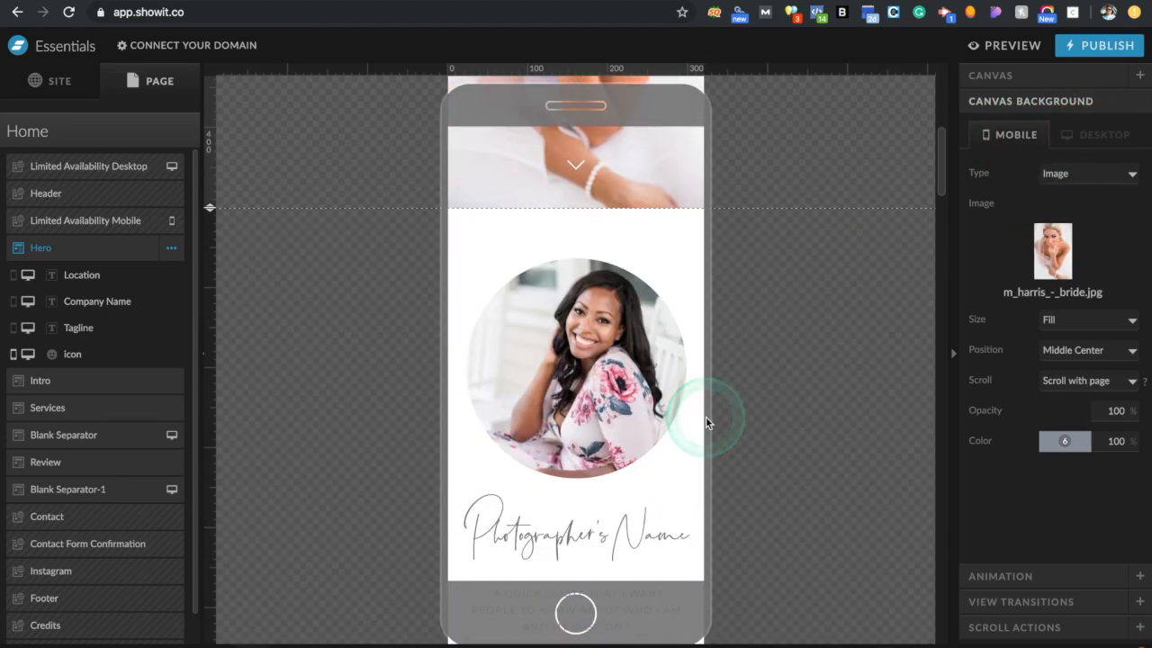
{"action": "left_click", "coordinate": [614, 369]}
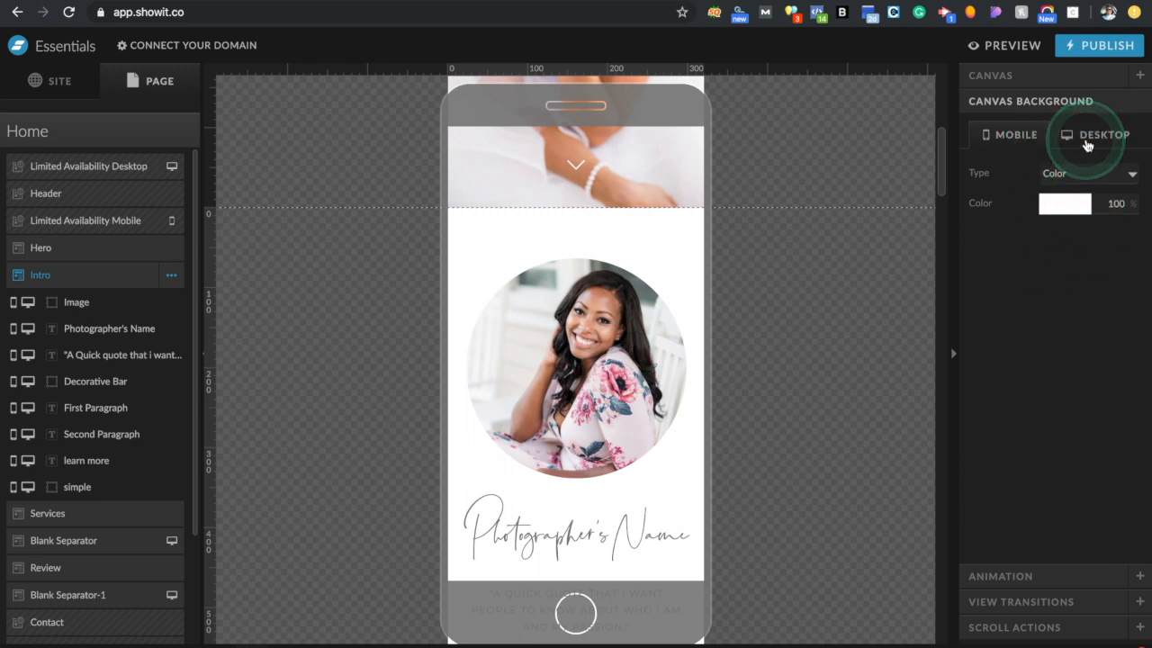
{"action": "left_click", "coordinate": [779, 163]}
{"action": "left_click", "coordinate": [584, 367]}
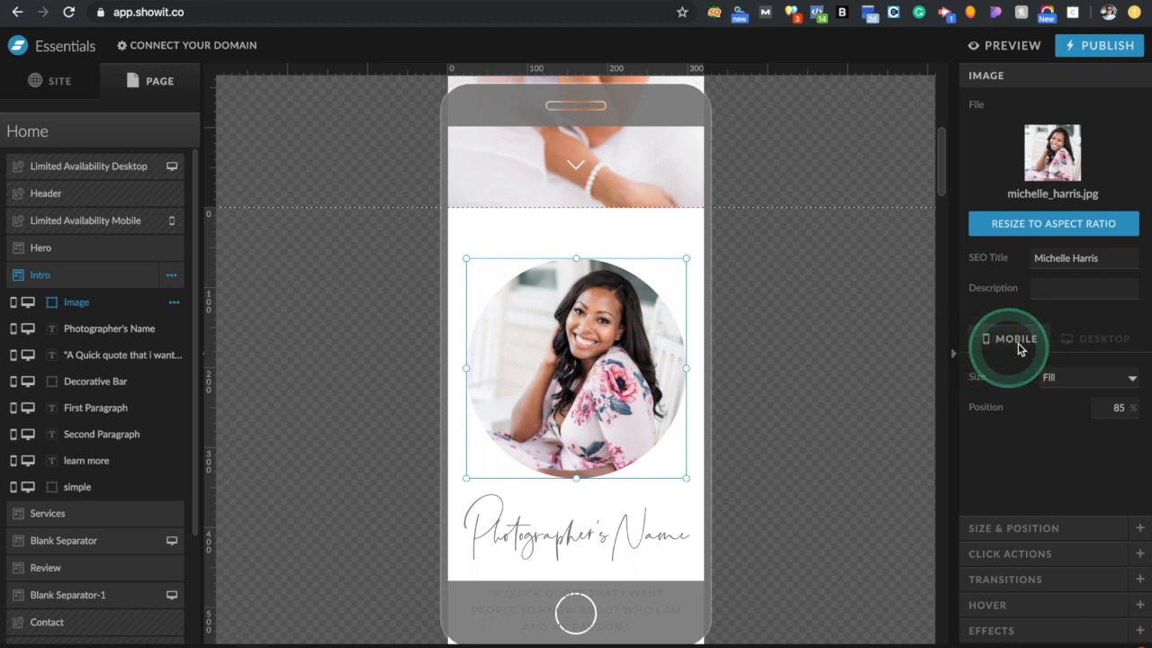
{"action": "left_click", "coordinate": [1102, 345]}
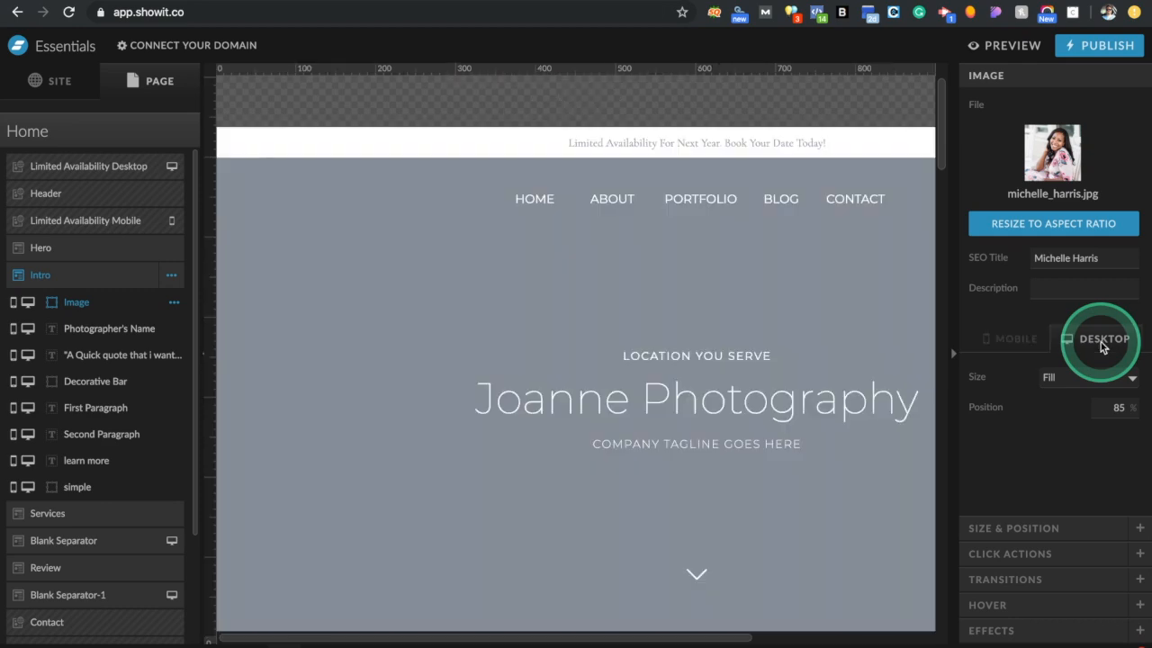
Keep the portrait fitted with Fill and undo a trial corner resize
{"action": "scroll", "coordinate": [702, 367], "scroll_direction": "down", "scroll_amount": 5}
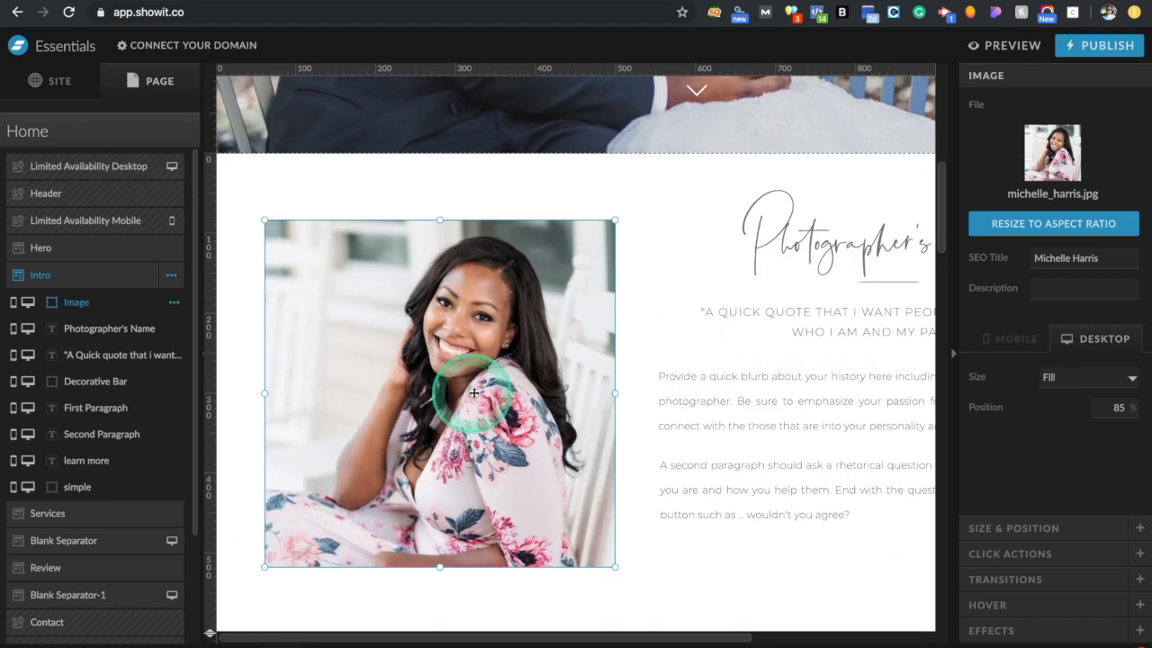
{"action": "left_click", "coordinate": [1060, 381]}
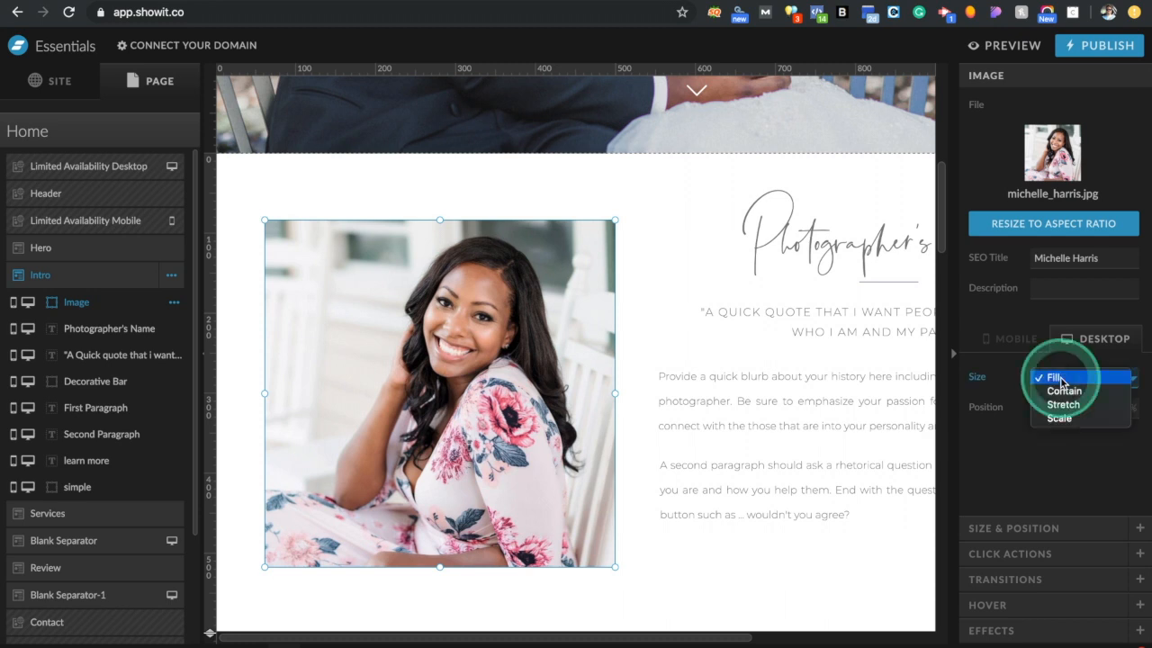
{"action": "left_click", "coordinate": [1057, 378]}
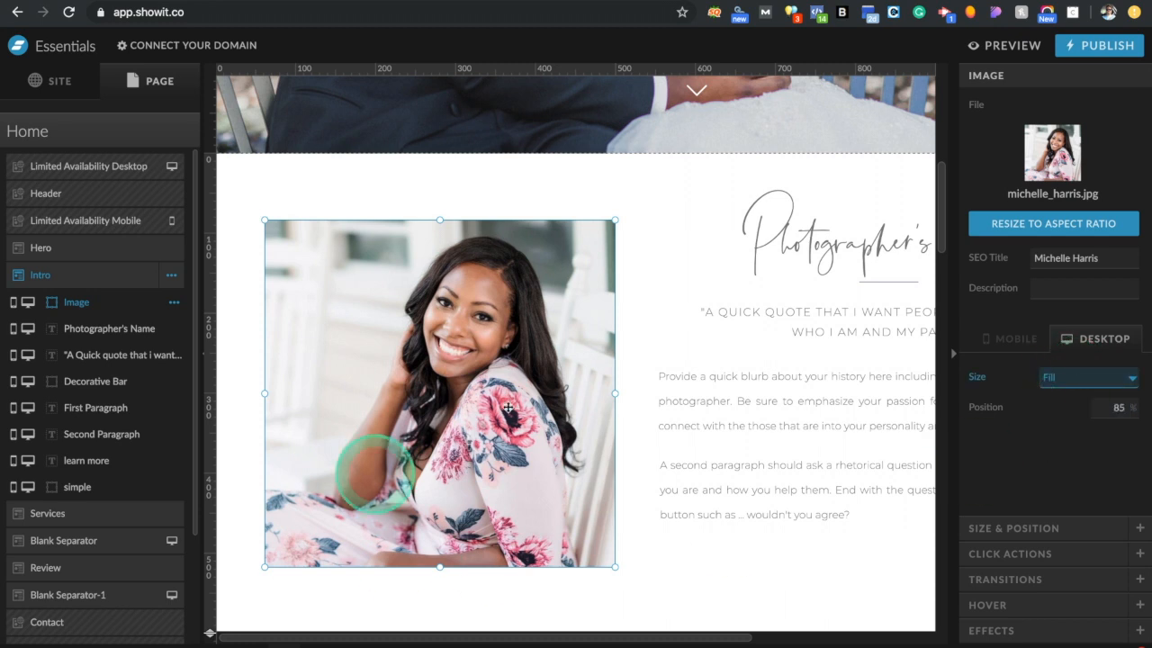
{"action": "left_click_drag", "start_coordinate": [614, 569], "coordinate": [613, 546]}
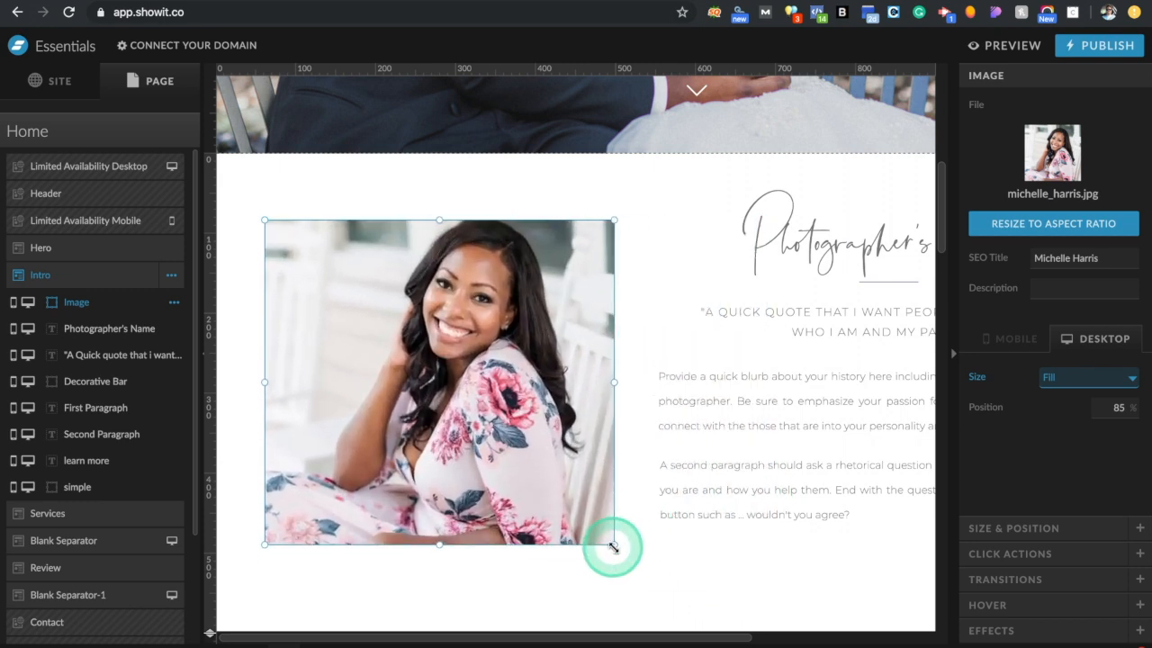
{"action": "left_click", "coordinate": [899, 641]}
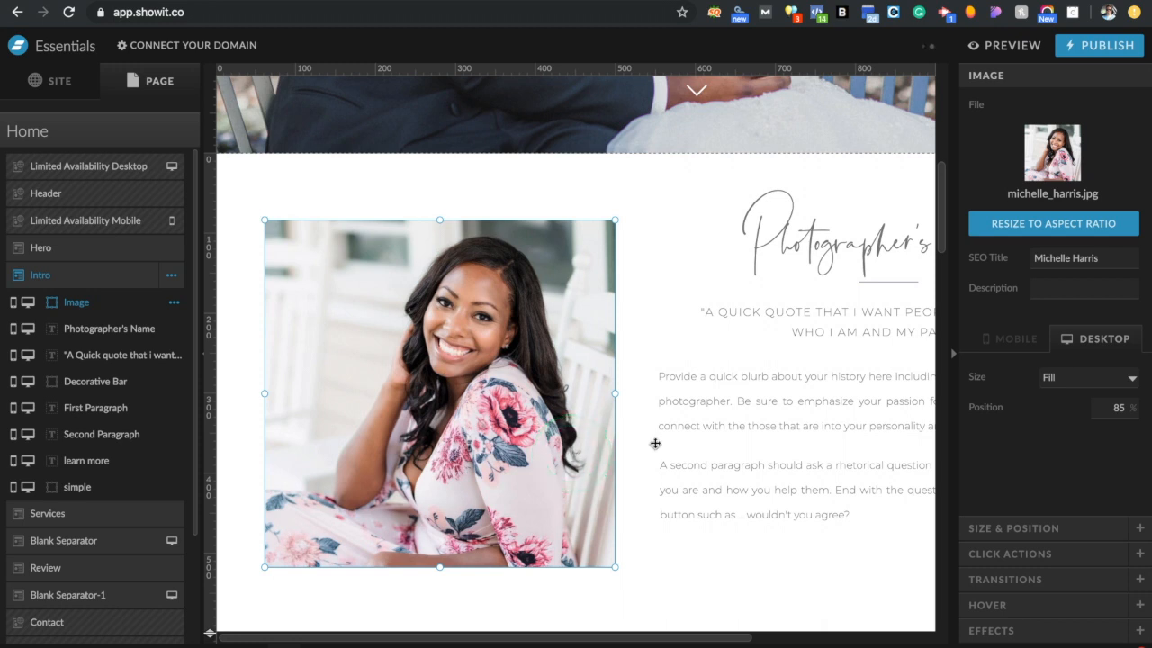
Set the portrait's desktop width to 434 px
{"action": "left_click", "coordinate": [1091, 529]}
{"action": "left_click", "coordinate": [1030, 174]}
{"action": "type", "text": "434"}
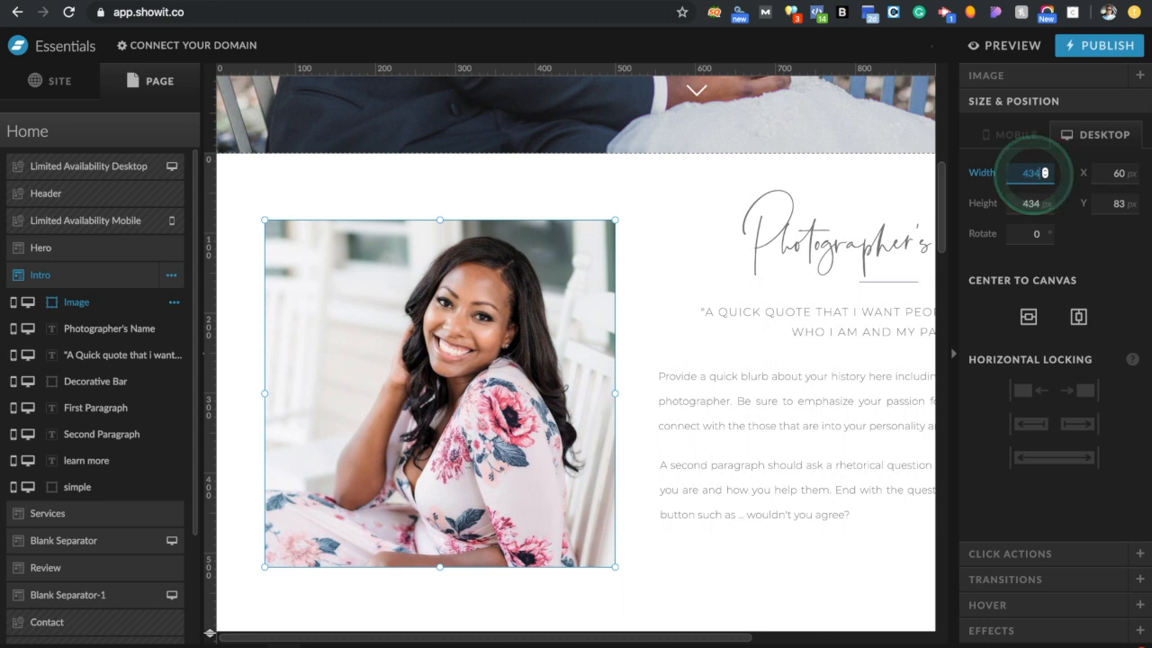
{"action": "key", "text": "Return"}
{"action": "left_click", "coordinate": [610, 443]}
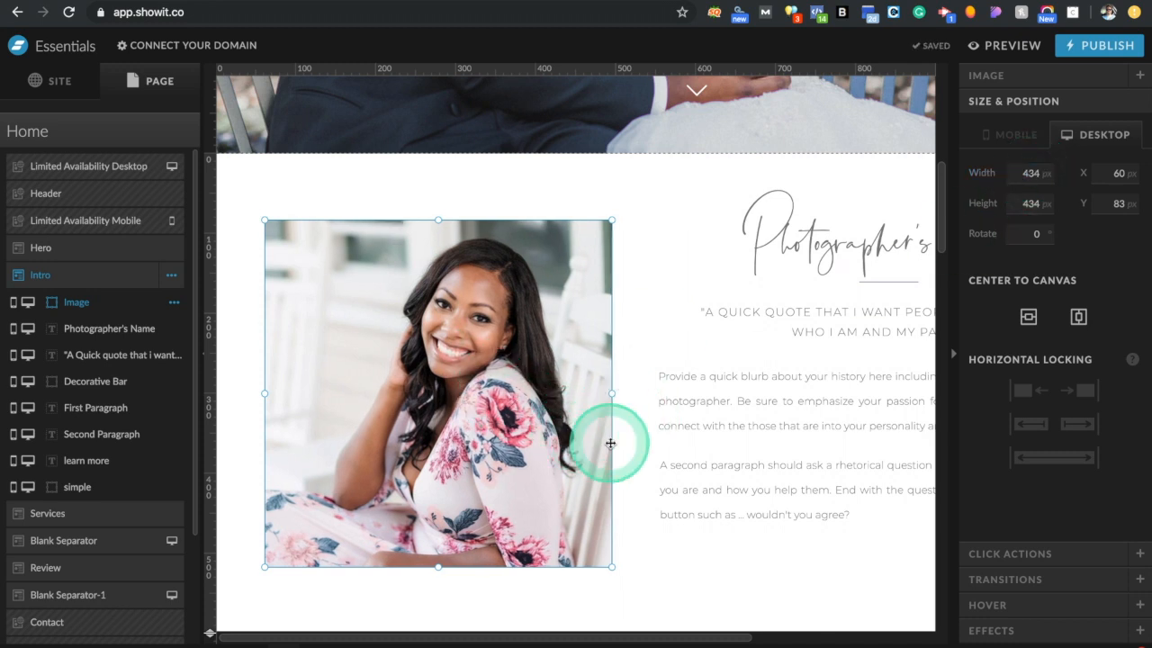
Reselect the portrait and open Select Image from its File thumbnail
{"action": "left_click", "coordinate": [542, 364]}
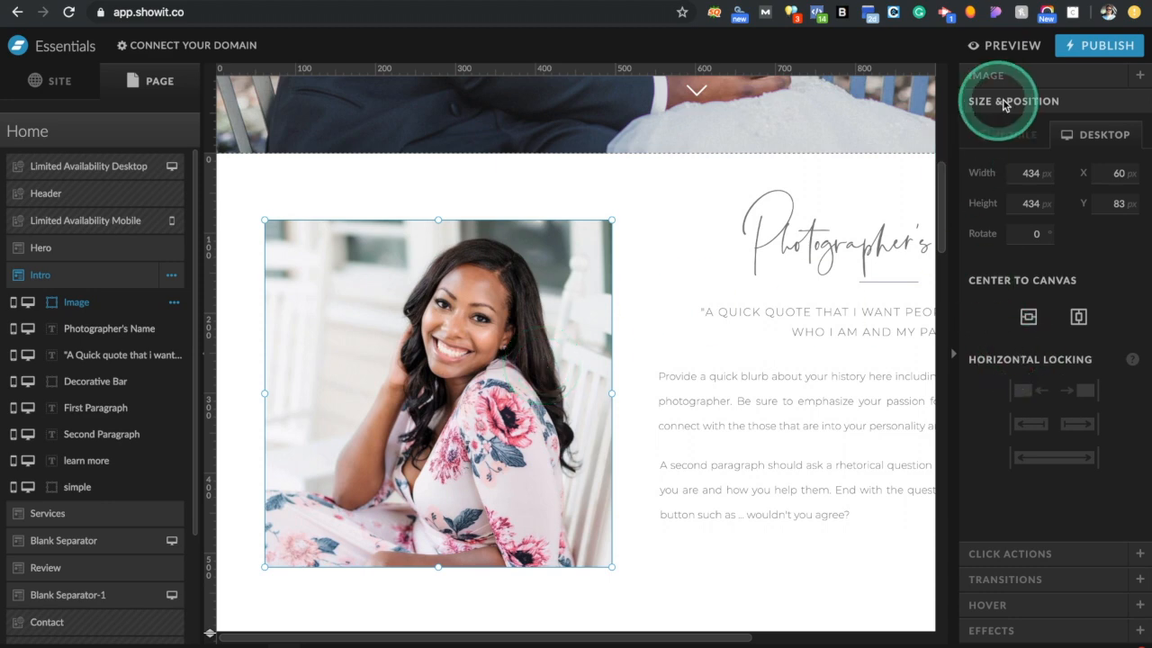
{"action": "left_click", "coordinate": [1044, 79]}
{"action": "left_click", "coordinate": [1051, 155]}
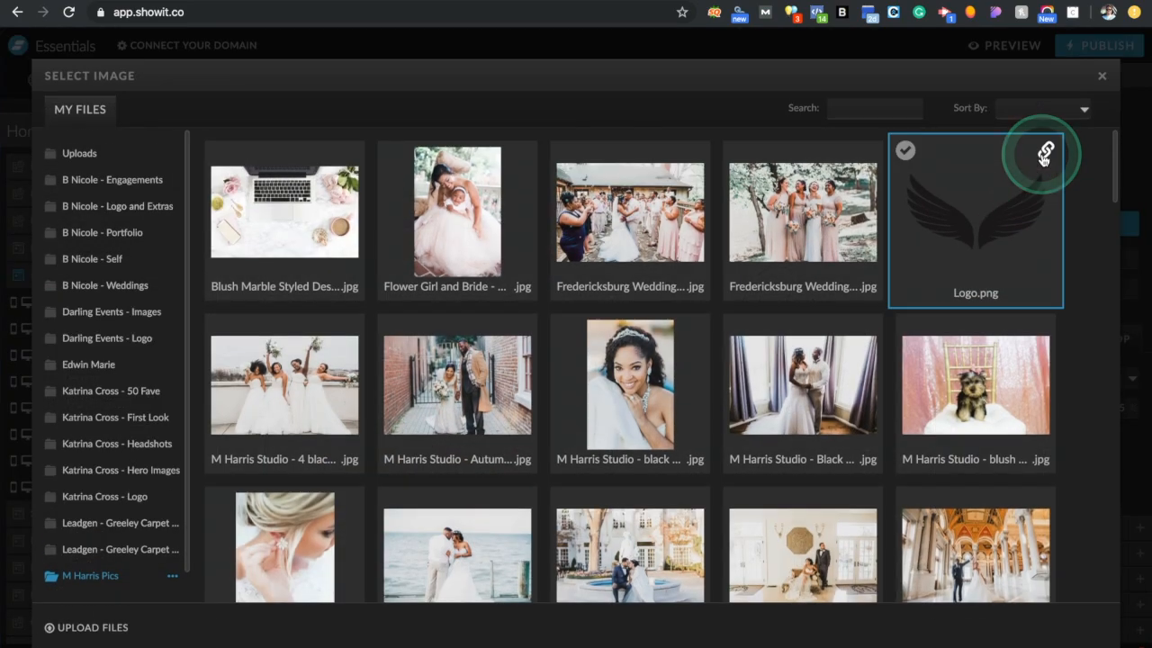
Use the smiling white-blazer photo as the Intro portrait
{"action": "scroll", "coordinate": [735, 513], "scroll_direction": "down", "scroll_amount": 10}
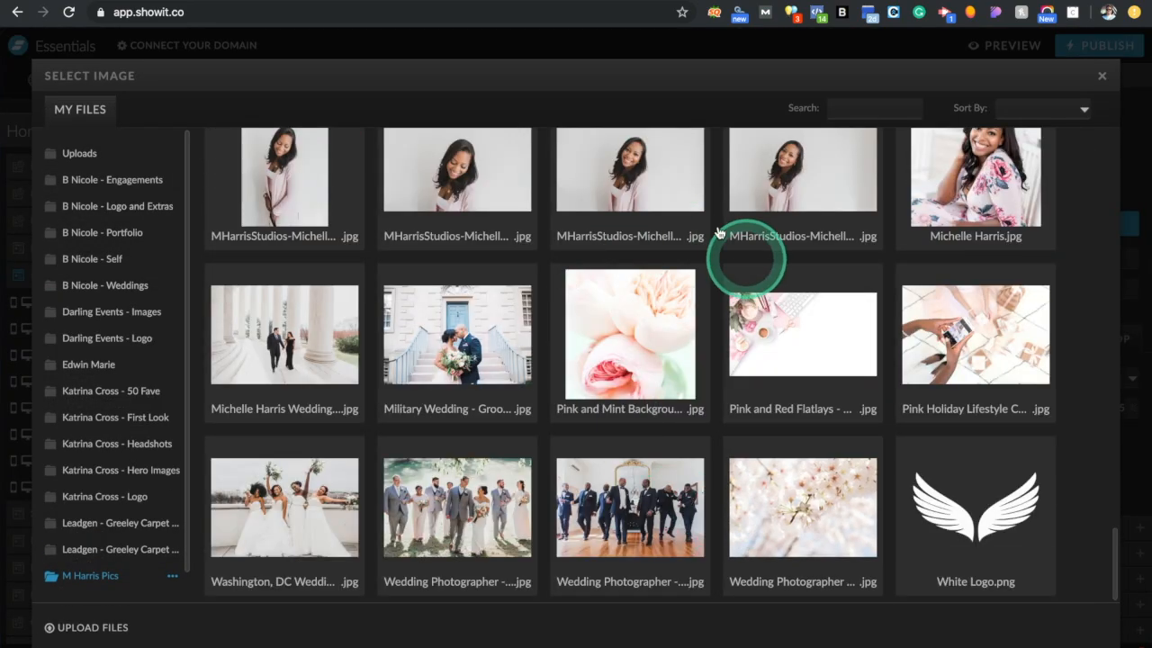
{"action": "scroll", "coordinate": [494, 233], "scroll_direction": "up", "scroll_amount": 3}
{"action": "scroll", "coordinate": [494, 232], "scroll_direction": "up", "scroll_amount": 1}
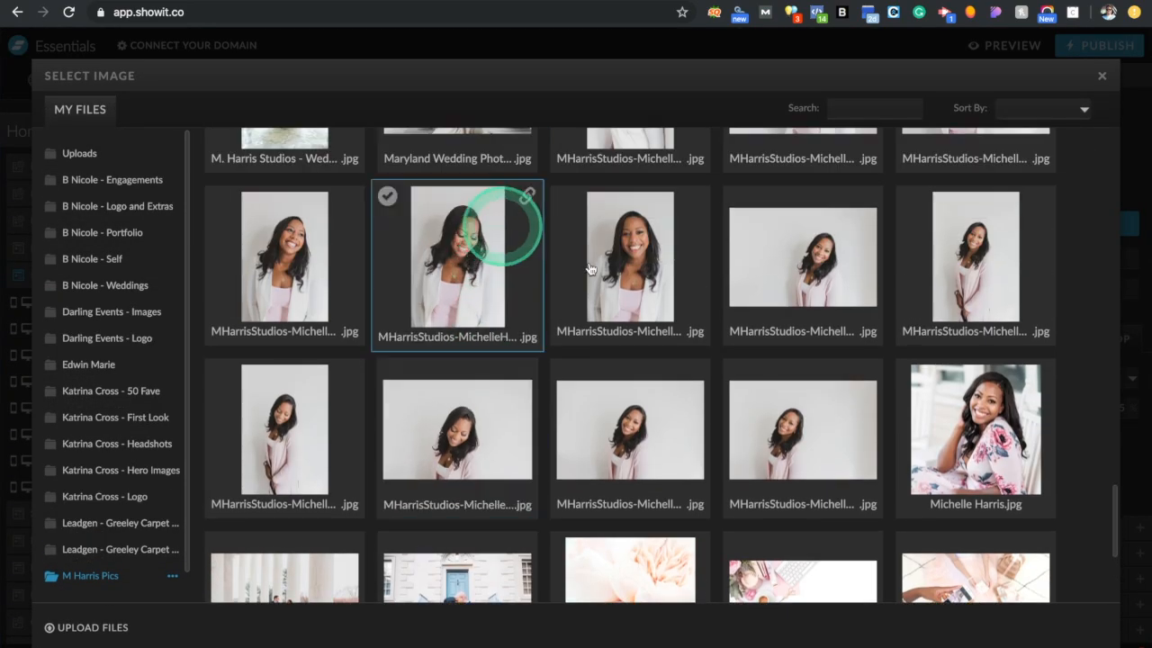
{"action": "double_click", "coordinate": [326, 267]}
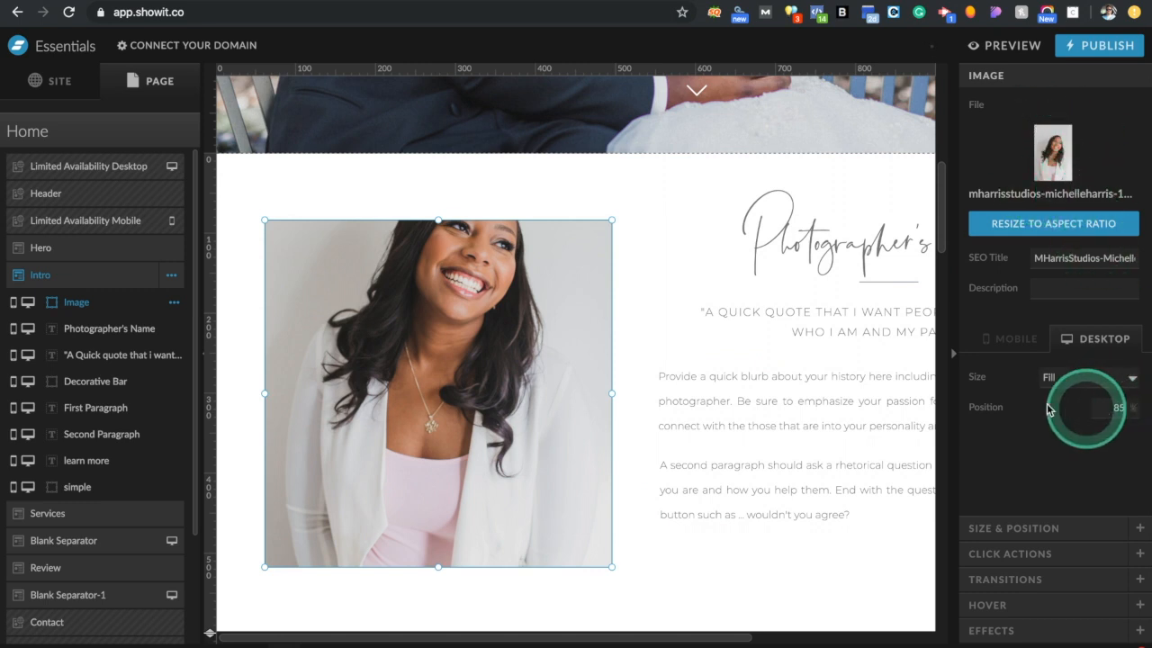
Set the portrait's fill position to 0, then 30
{"action": "left_click", "coordinate": [1113, 407]}
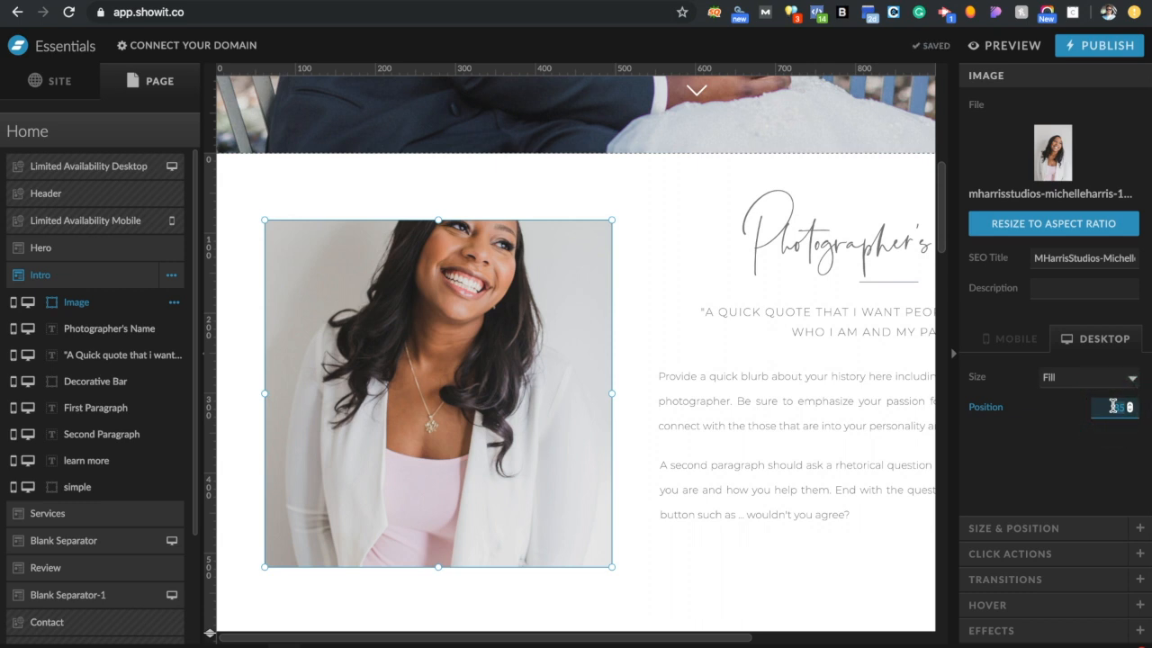
{"action": "key", "text": "Return"}
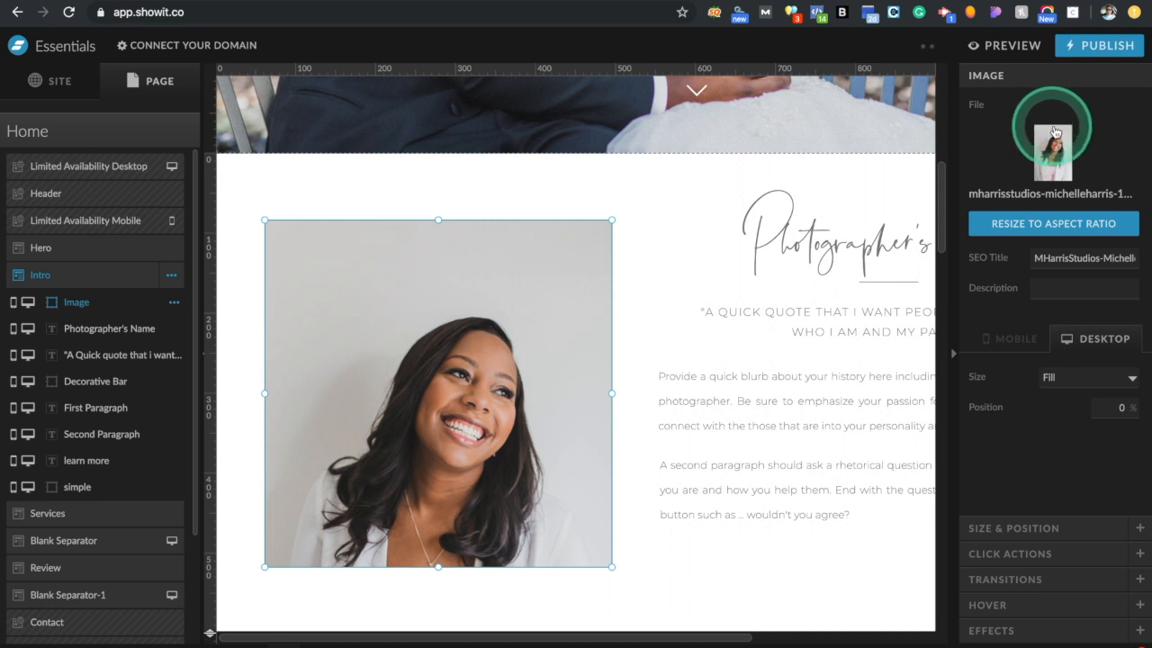
{"action": "left_click_drag", "start_coordinate": [1064, 132], "coordinate": [406, 222]}
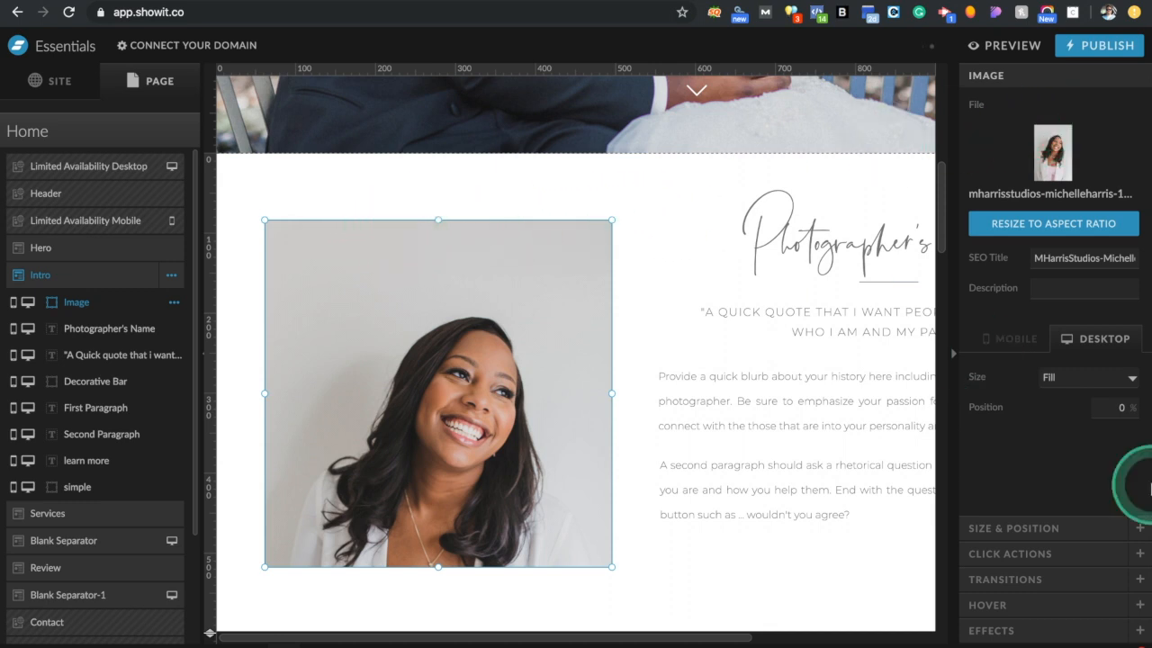
{"action": "left_click", "coordinate": [1116, 407]}
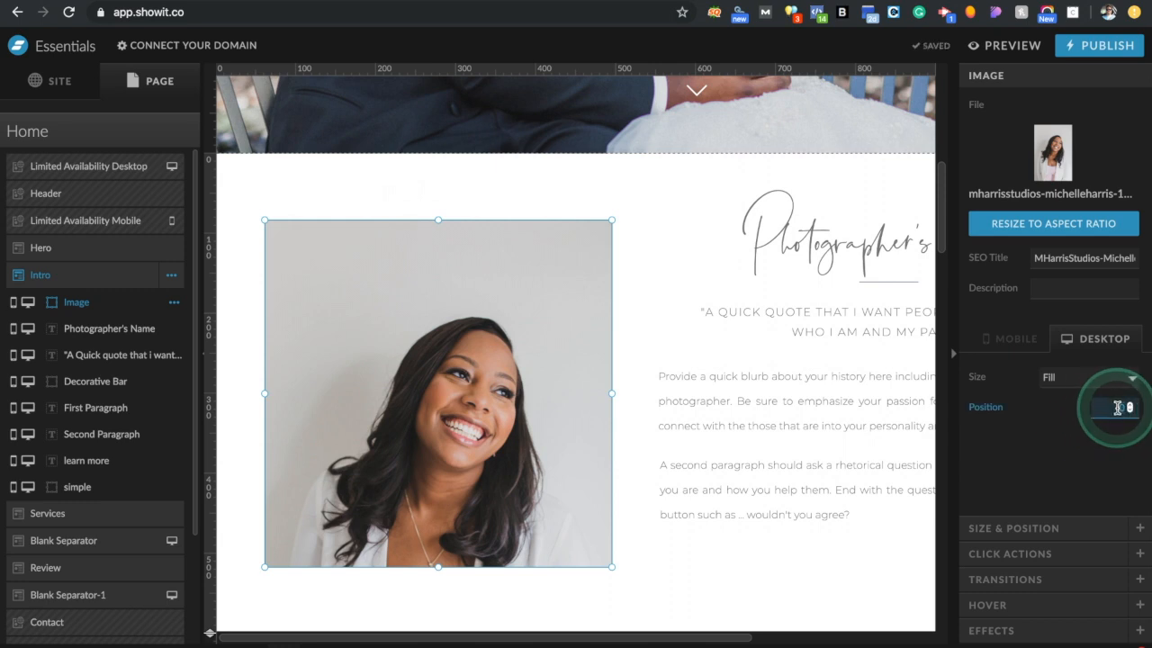
{"action": "key", "text": "Return"}
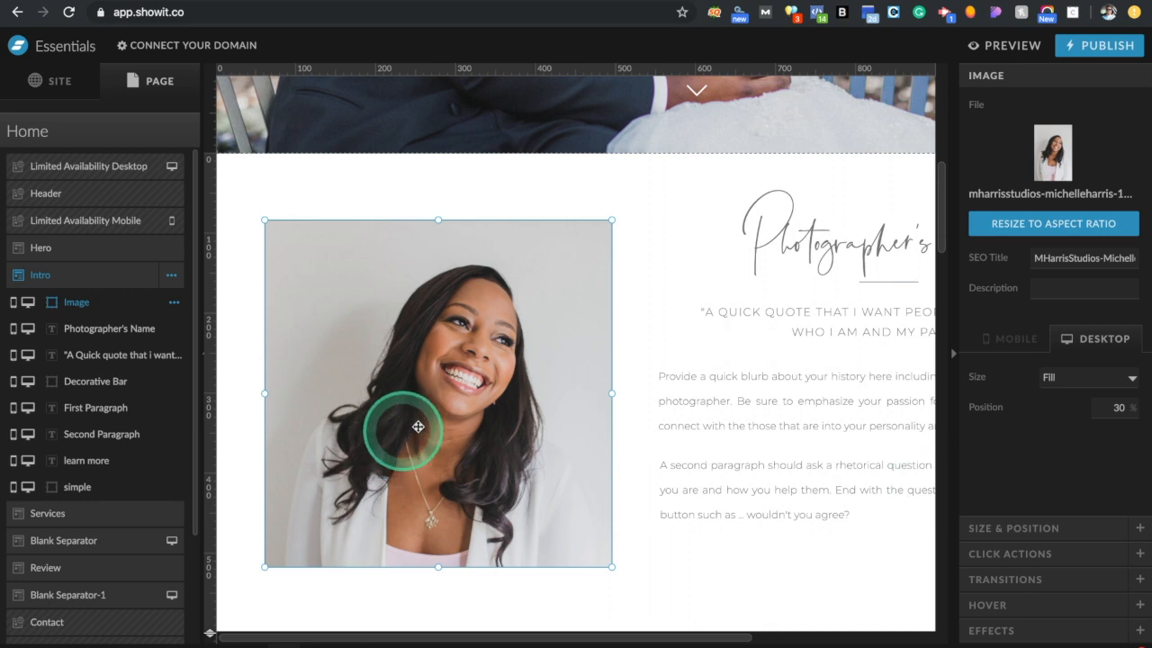
{"action": "left_click", "coordinate": [1136, 408]}
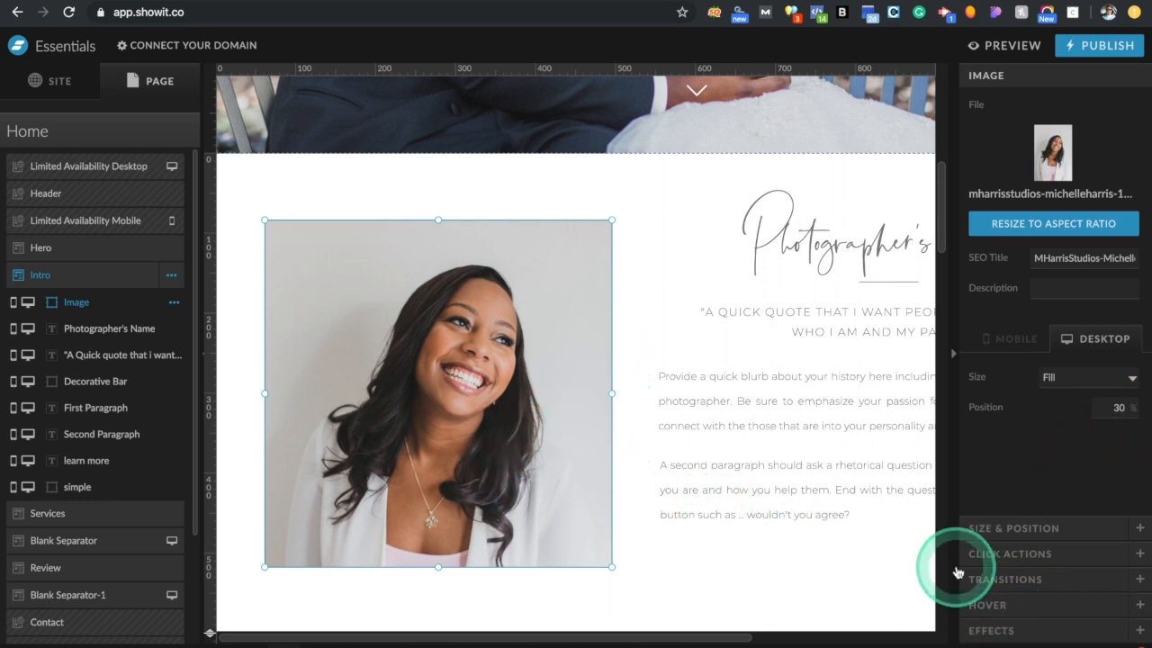
{"action": "left_click", "coordinate": [1013, 628]}
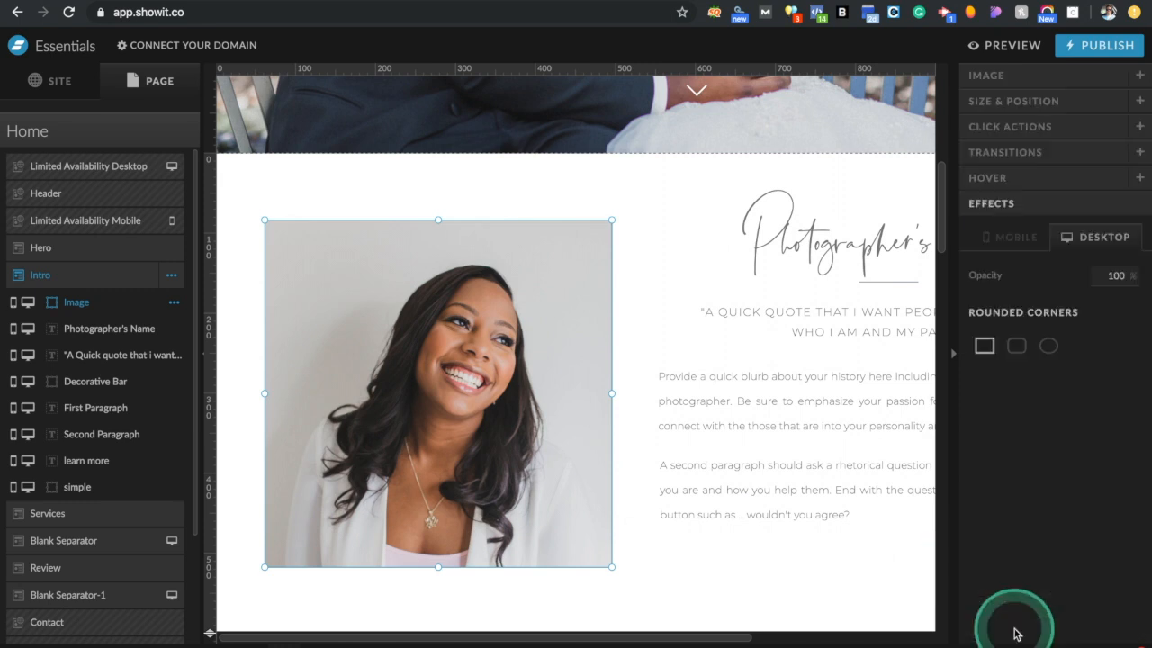
{"action": "left_click", "coordinate": [1016, 349]}
{"action": "left_click", "coordinate": [619, 244]}
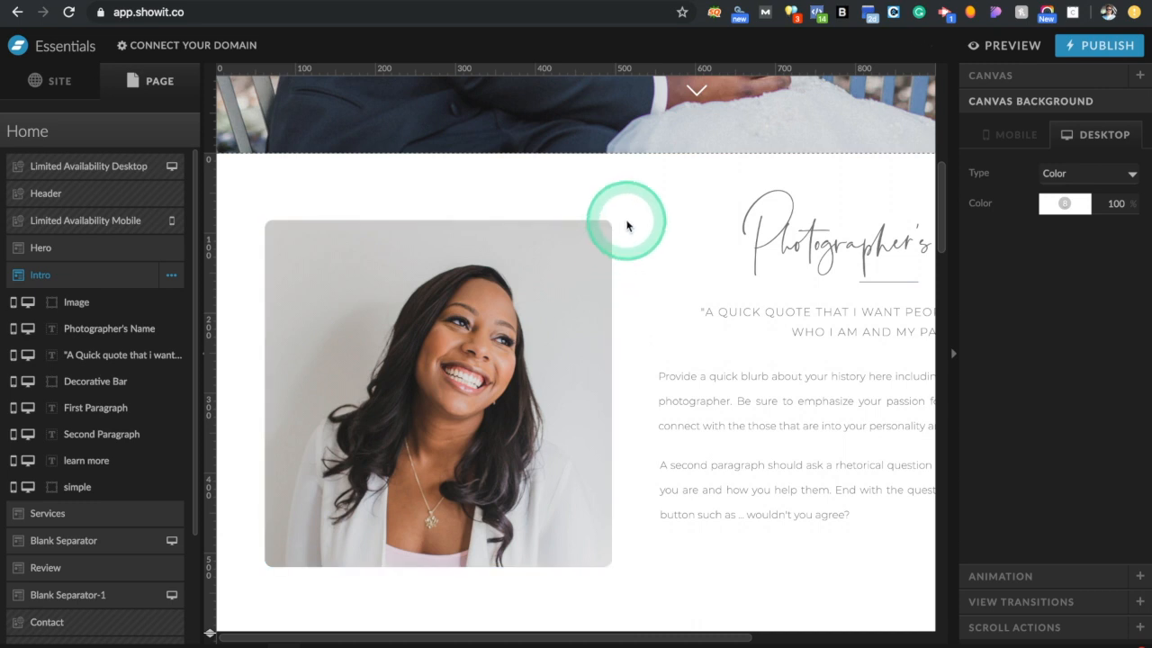
{"action": "left_click", "coordinate": [596, 334]}
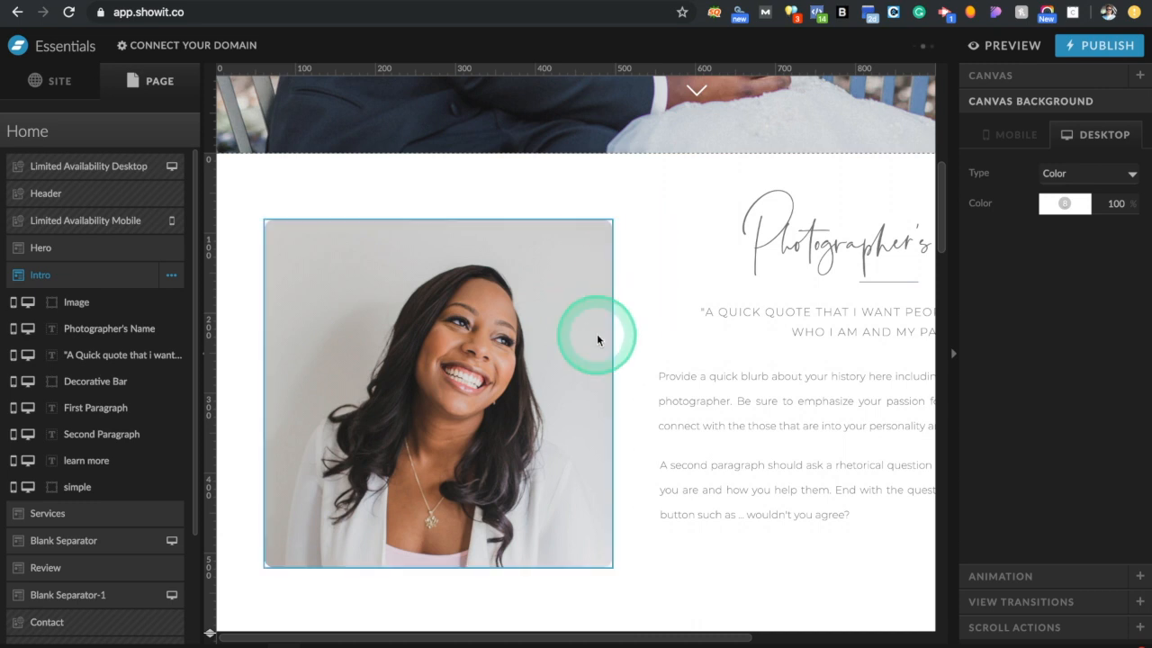
{"action": "left_click", "coordinate": [1048, 347]}
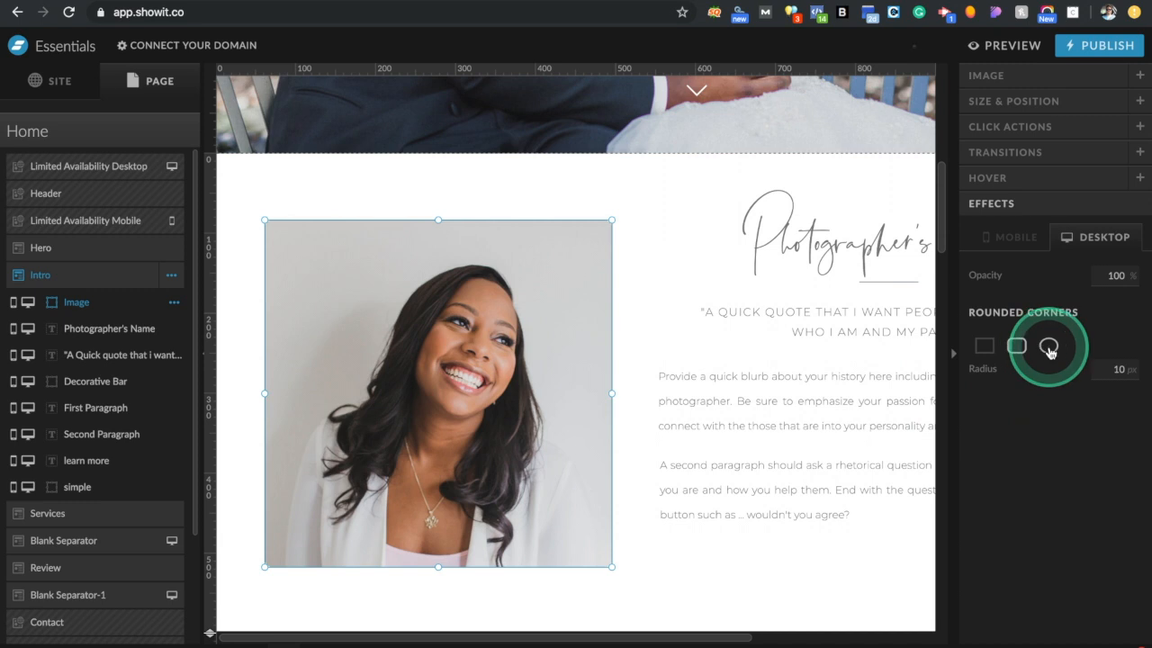
{"action": "left_click", "coordinate": [626, 311]}
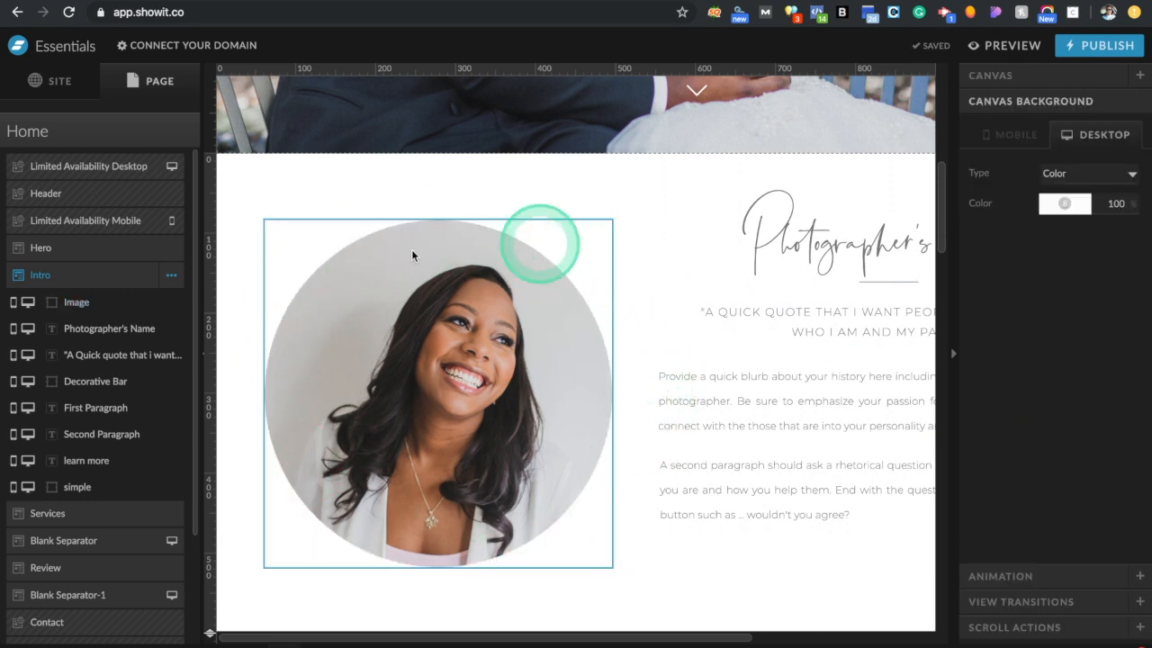
{"action": "left_click", "coordinate": [642, 565]}
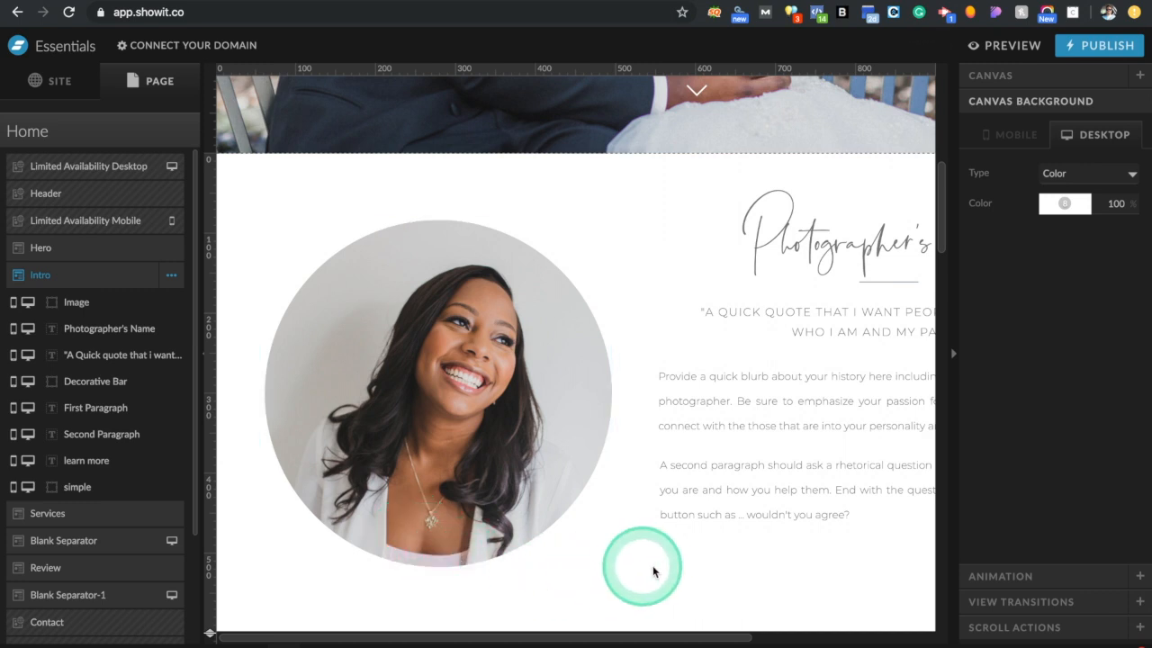
{"action": "left_click", "coordinate": [577, 390]}
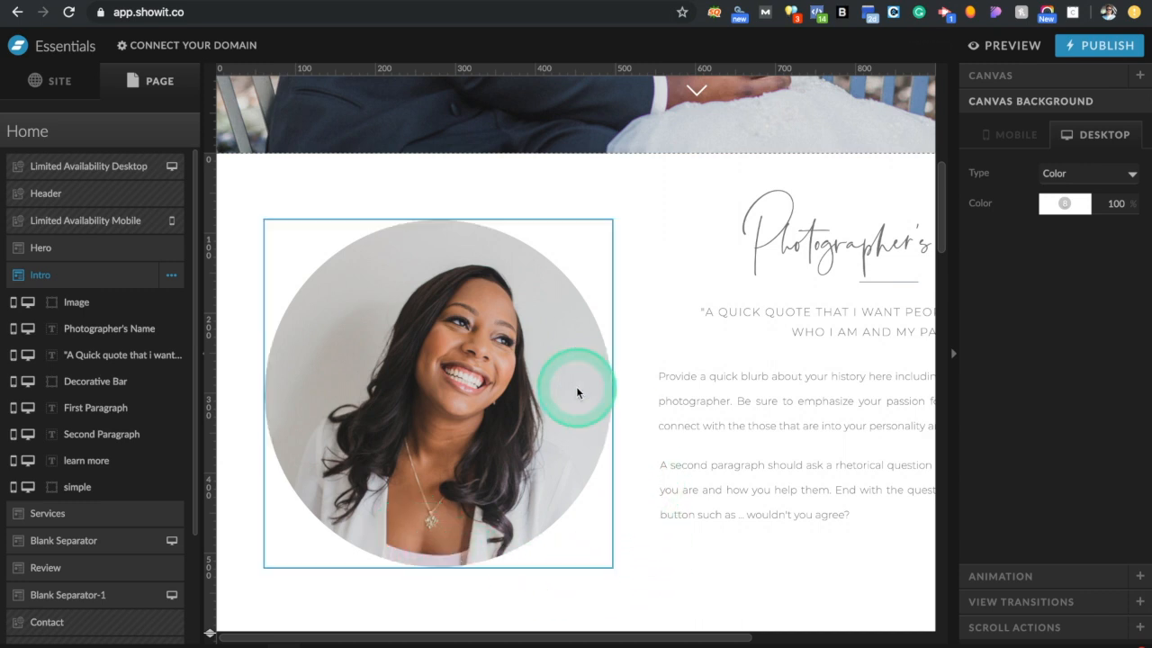
{"action": "left_click", "coordinate": [615, 400]}
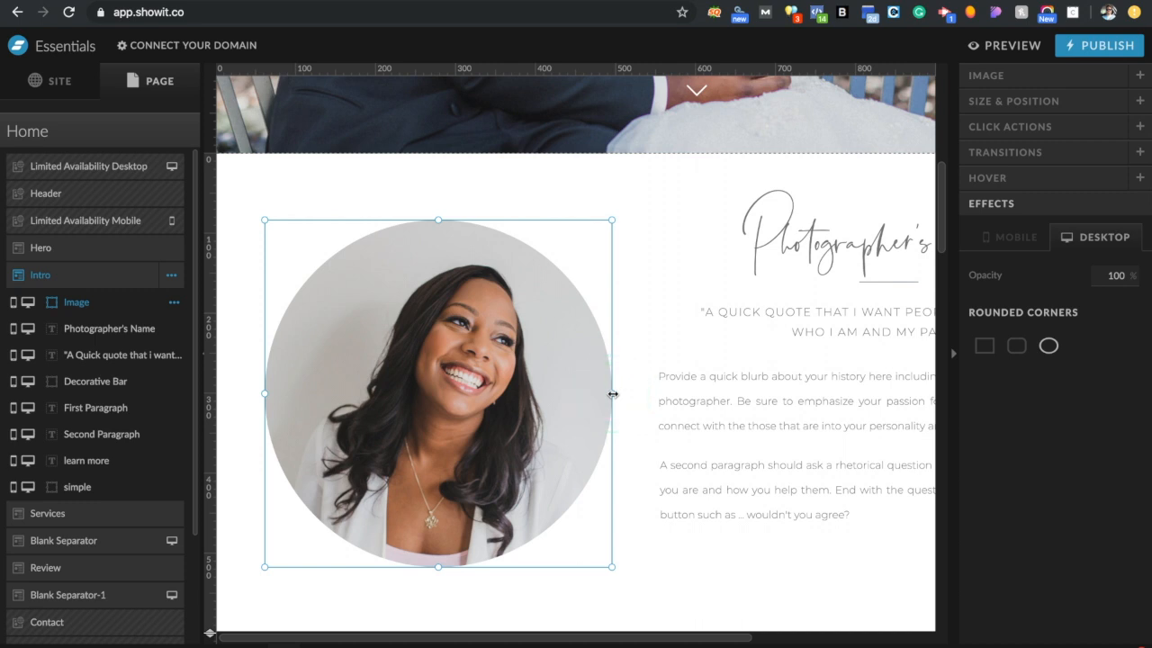
{"action": "left_click_drag", "start_coordinate": [612, 393], "coordinate": [595, 352]}
{"action": "left_click", "coordinate": [894, 646]}
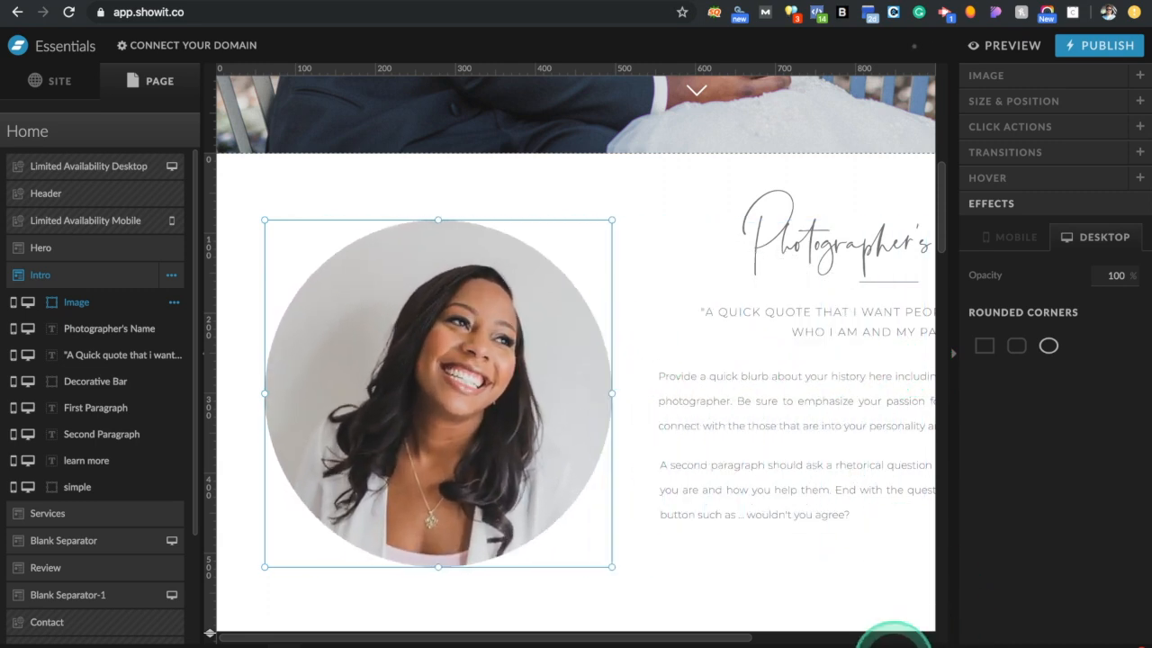
{"action": "left_click", "coordinate": [987, 356]}
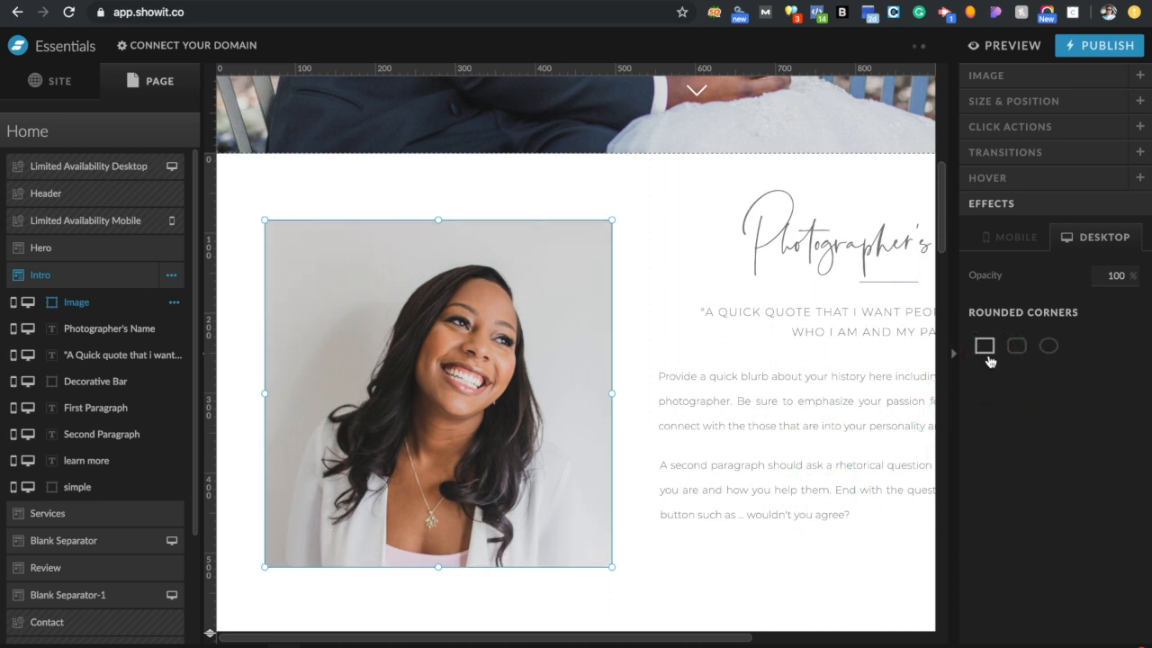
{"action": "scroll", "coordinate": [810, 419], "scroll_direction": "right", "scroll_amount": 3}
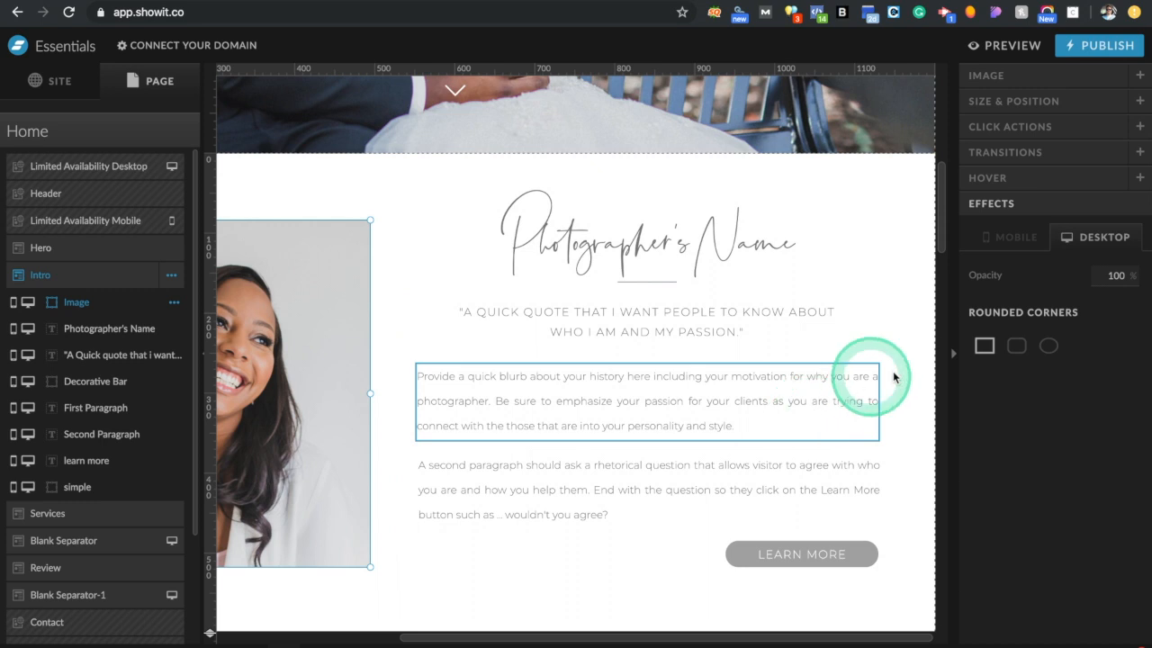
{"action": "left_click", "coordinate": [911, 370]}
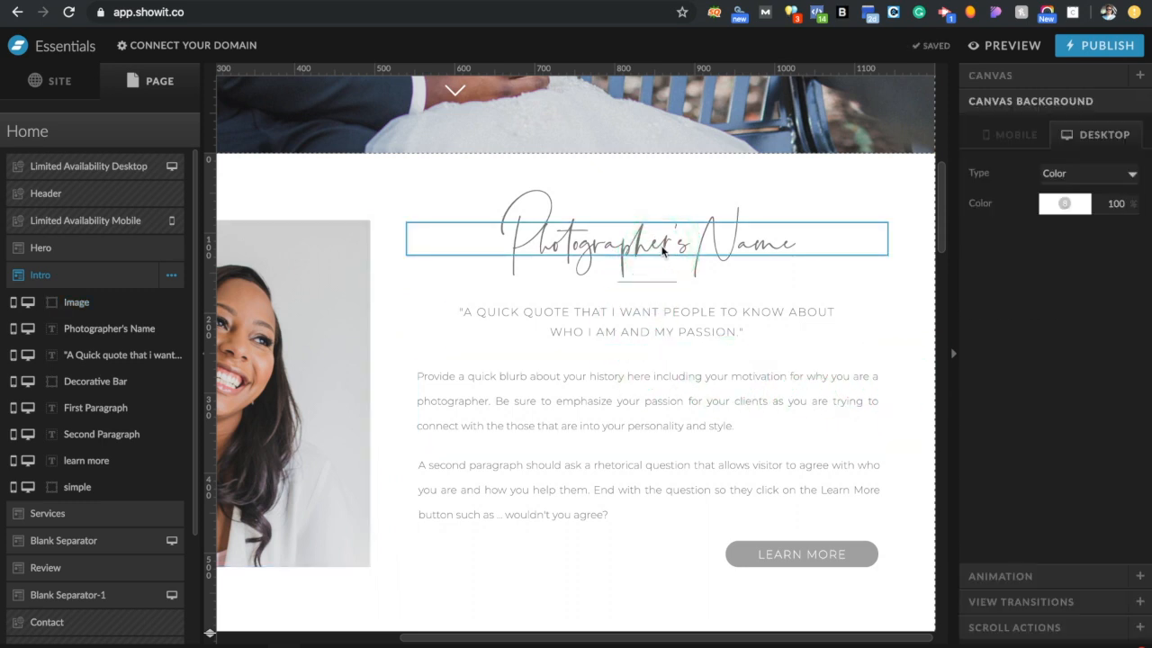
{"action": "left_click", "coordinate": [308, 404]}
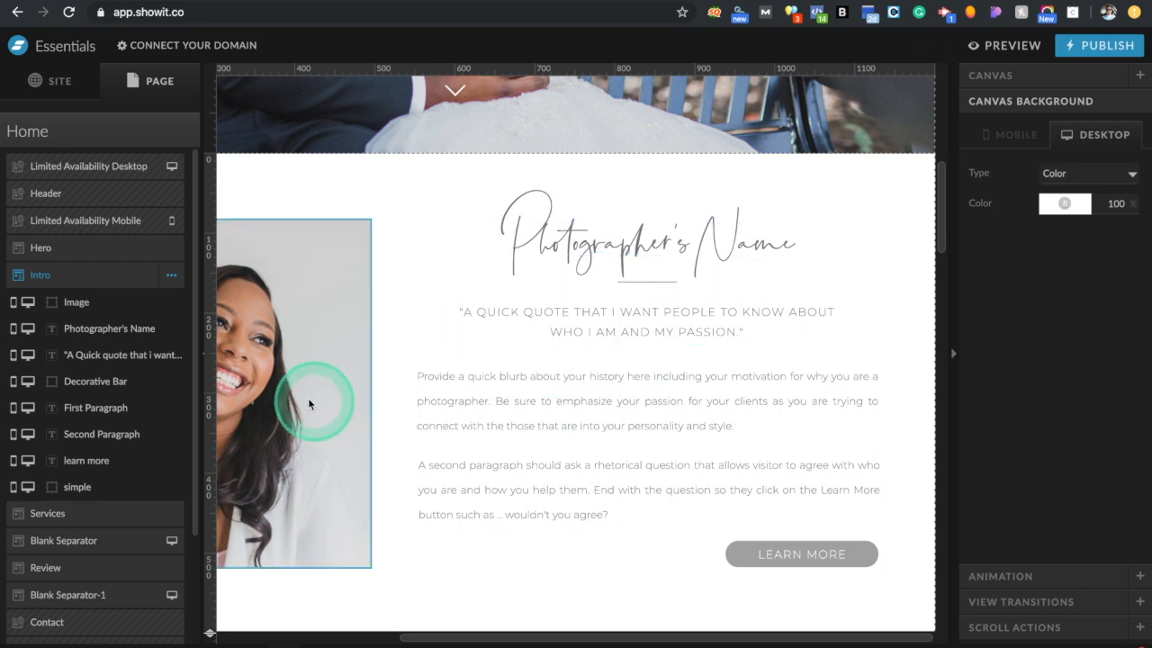
{"action": "scroll", "coordinate": [372, 432], "scroll_direction": "left", "scroll_amount": 5}
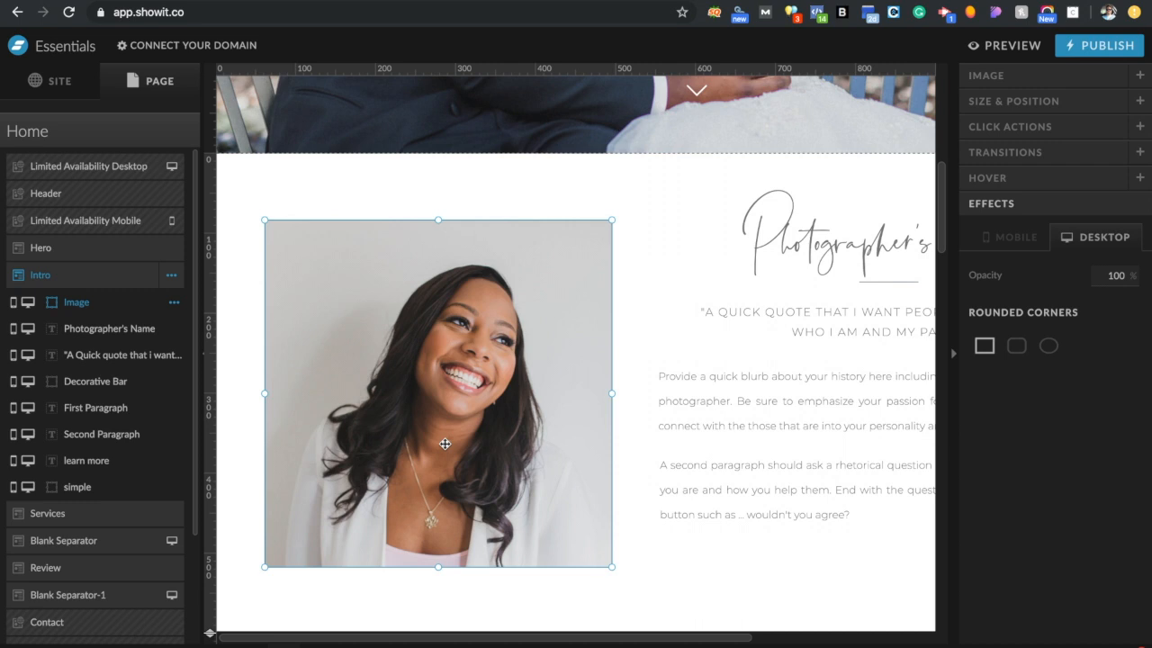
Delete the portrait and place a new video element left of the Intro text
{"action": "left_click", "coordinate": [445, 444]}
{"action": "key", "text": "Delete"}
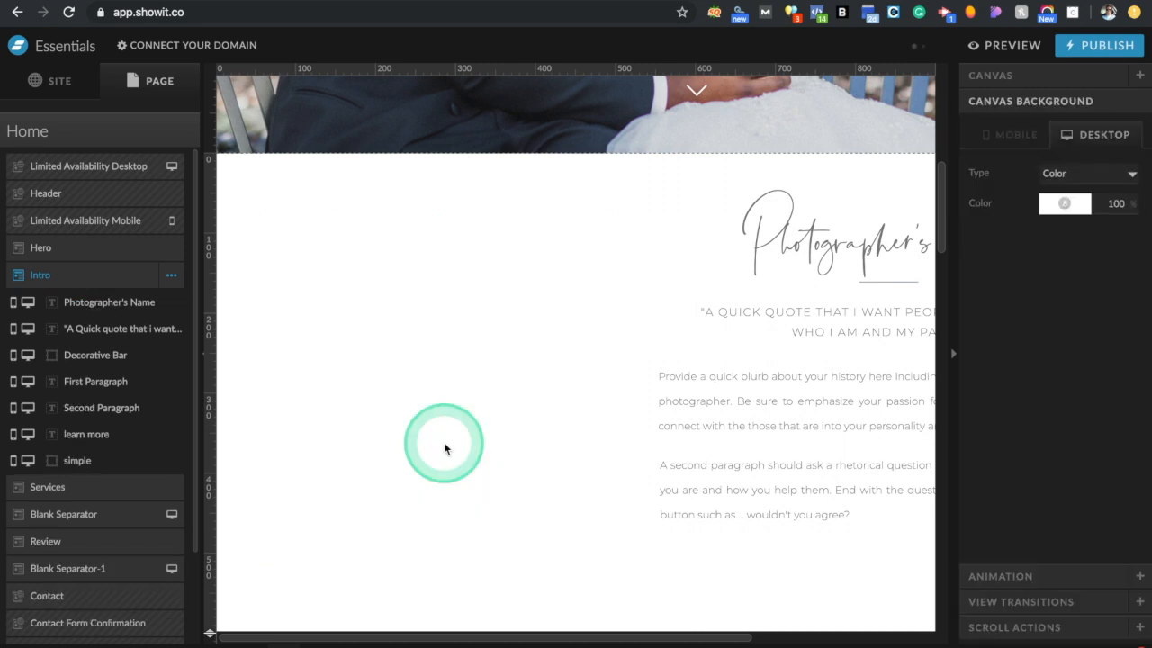
{"action": "left_click", "coordinate": [573, 641]}
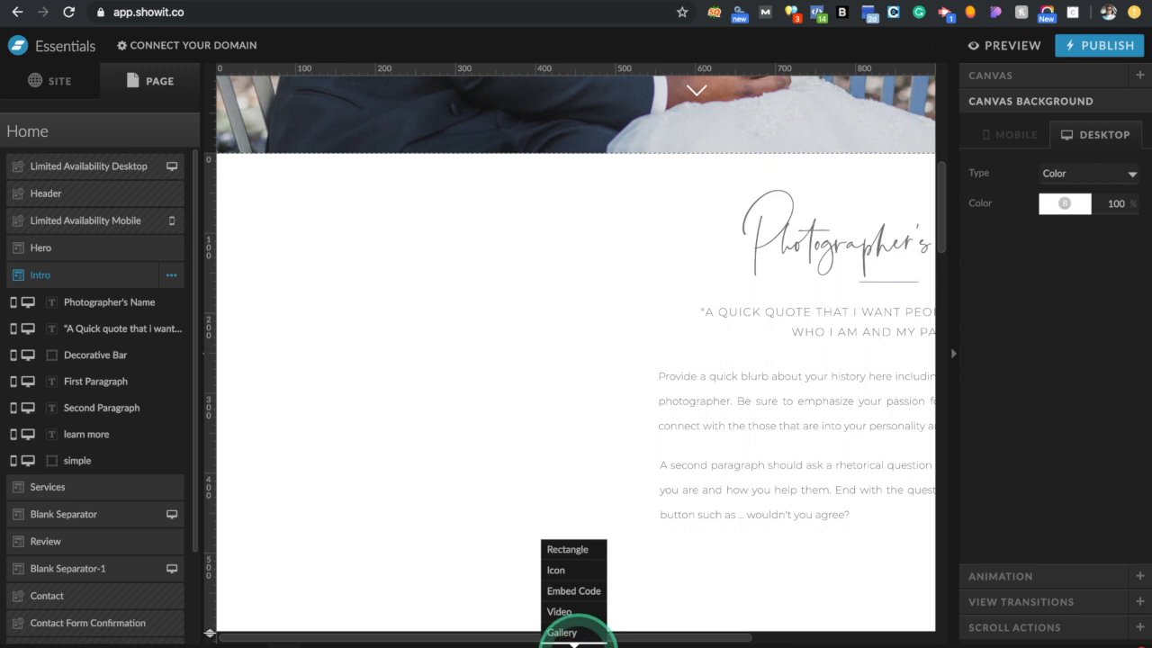
{"action": "left_click", "coordinate": [569, 611]}
{"action": "left_click_drag", "start_coordinate": [732, 431], "coordinate": [499, 346]}
{"action": "left_click_drag", "start_coordinate": [588, 327], "coordinate": [542, 451]}
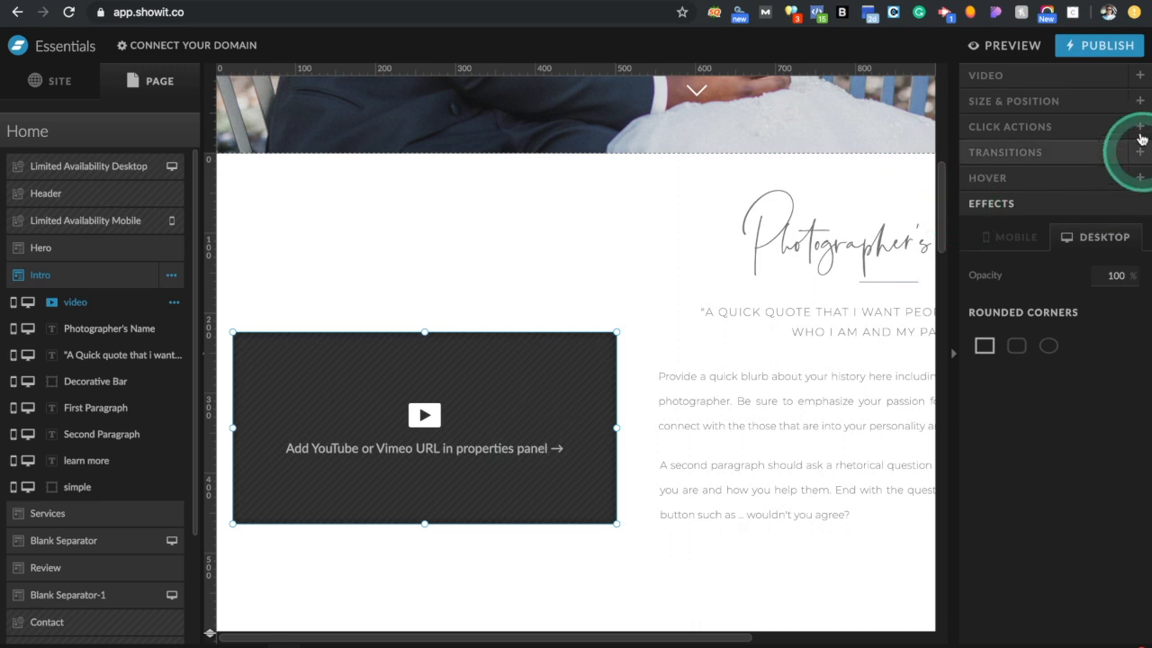
Set the video element's source Type to YouTube, leaving the ID empty
{"action": "left_click", "coordinate": [1059, 79]}
{"action": "left_click", "coordinate": [1094, 112]}
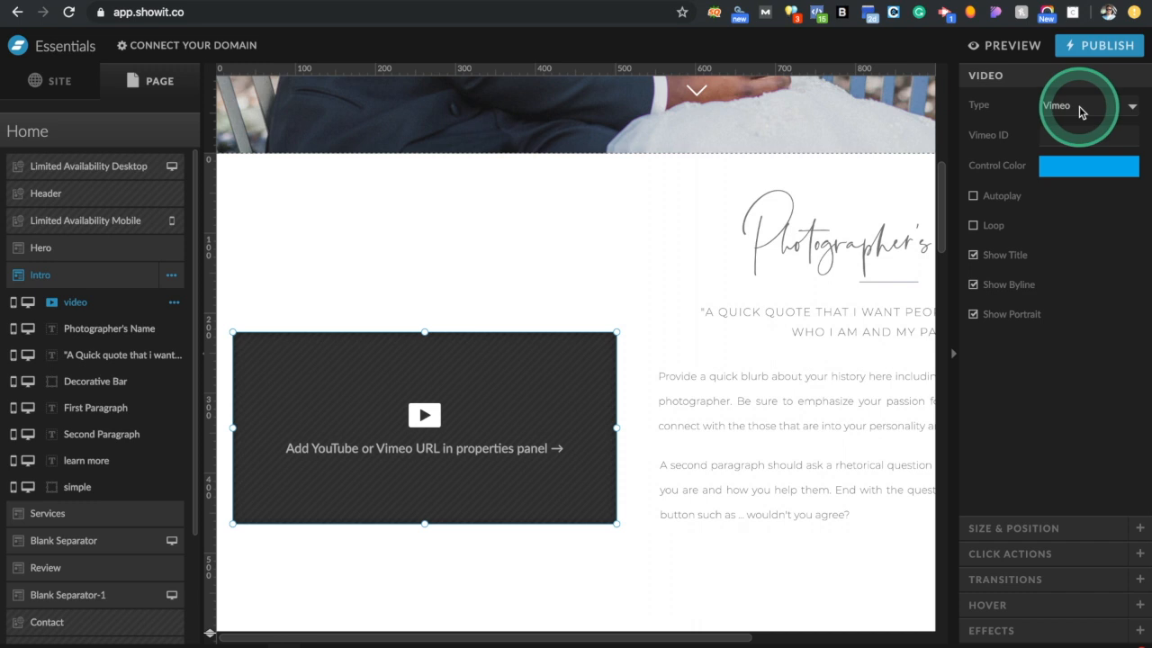
{"action": "left_click", "coordinate": [1084, 120]}
{"action": "left_click", "coordinate": [1100, 135]}
{"action": "left_click", "coordinate": [1065, 223]}
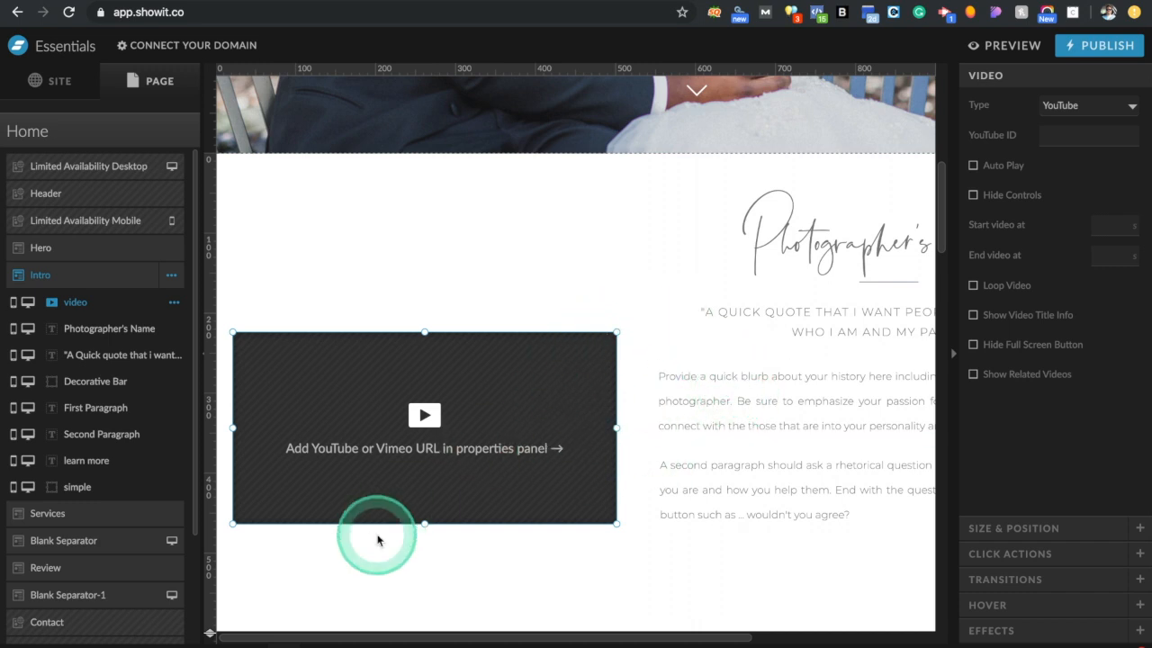
On the mobile layout, resize the Intro video placeholder
{"action": "left_click", "coordinate": [255, 640]}
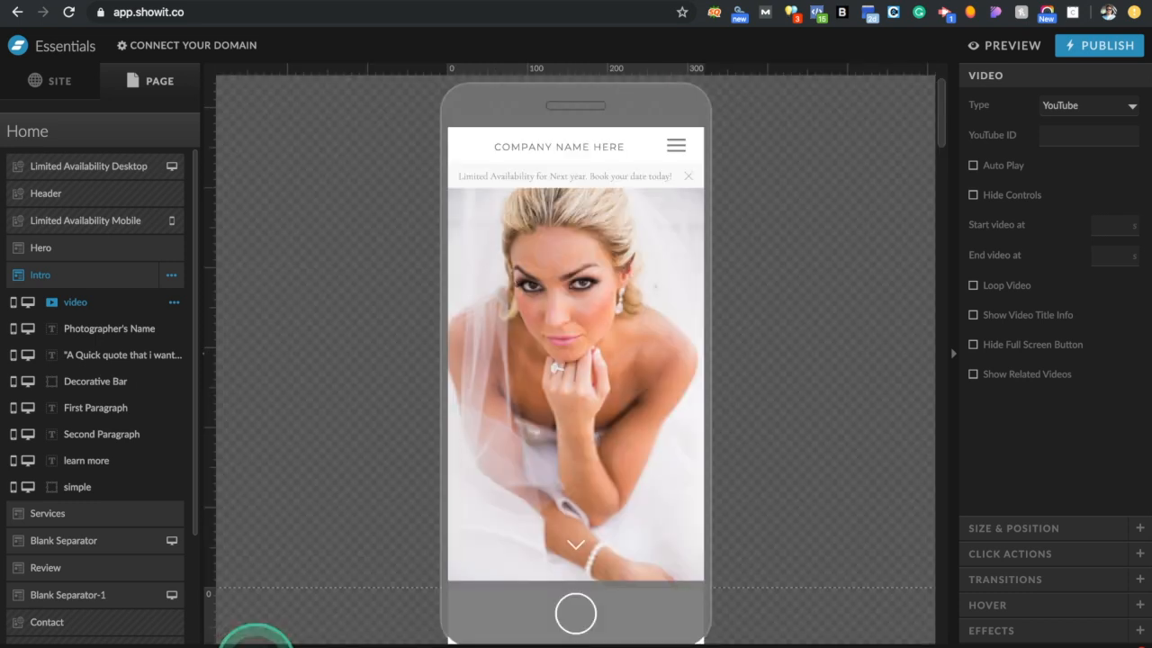
{"action": "left_click", "coordinate": [86, 290]}
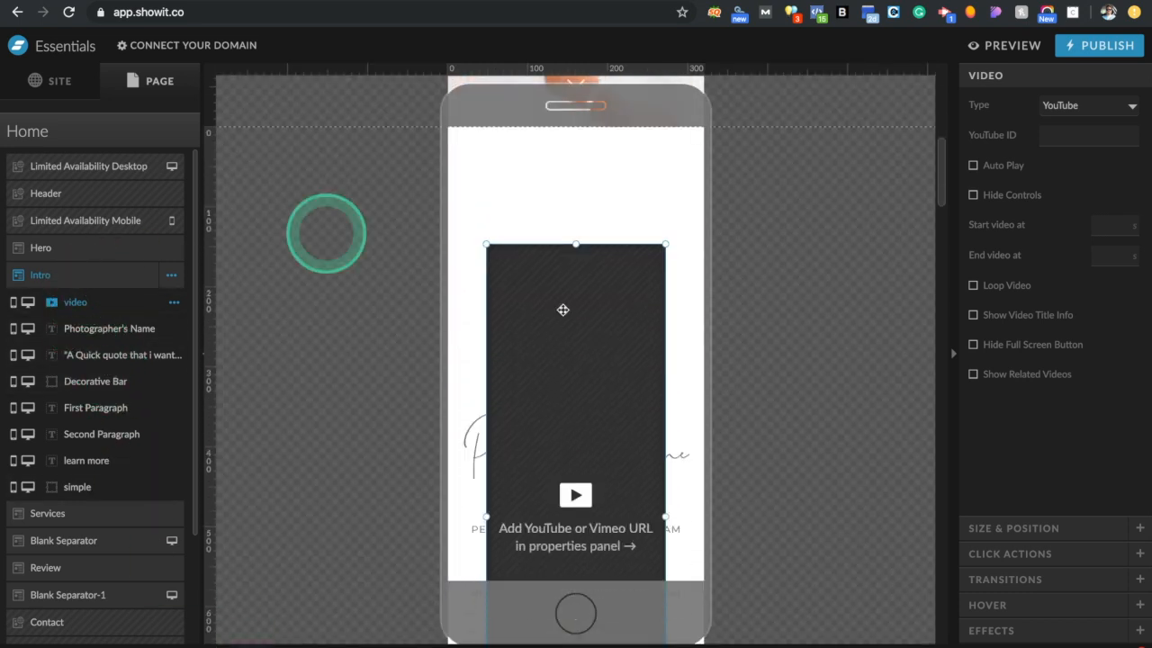
{"action": "scroll", "coordinate": [688, 441], "scroll_direction": "down", "scroll_amount": 2}
{"action": "scroll", "coordinate": [688, 442], "scroll_direction": "up", "scroll_amount": 2}
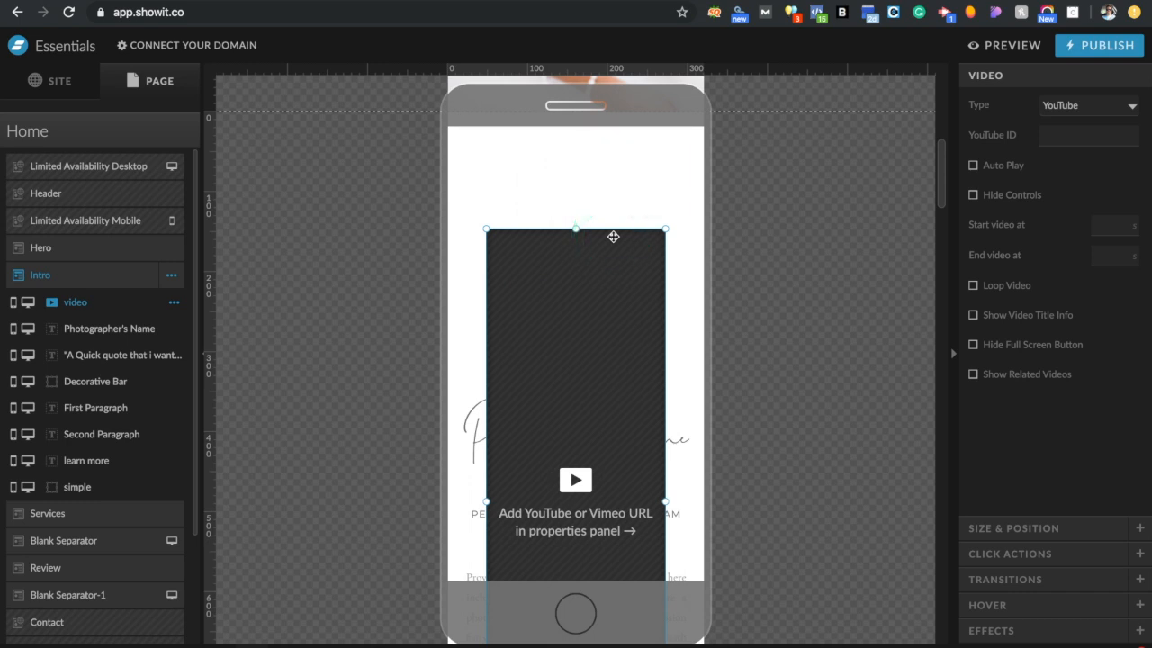
{"action": "scroll", "coordinate": [600, 346], "scroll_direction": "down", "scroll_amount": 3}
{"action": "scroll", "coordinate": [599, 347], "scroll_direction": "up", "scroll_amount": 2}
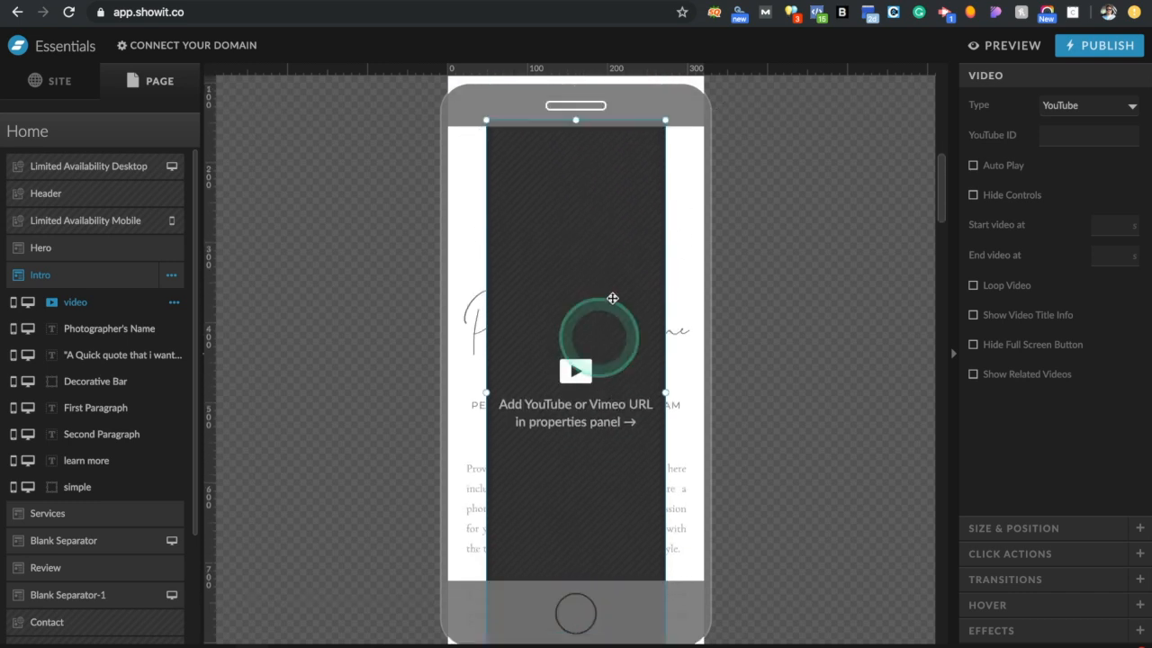
{"action": "scroll", "coordinate": [604, 390], "scroll_direction": "down", "scroll_amount": 2}
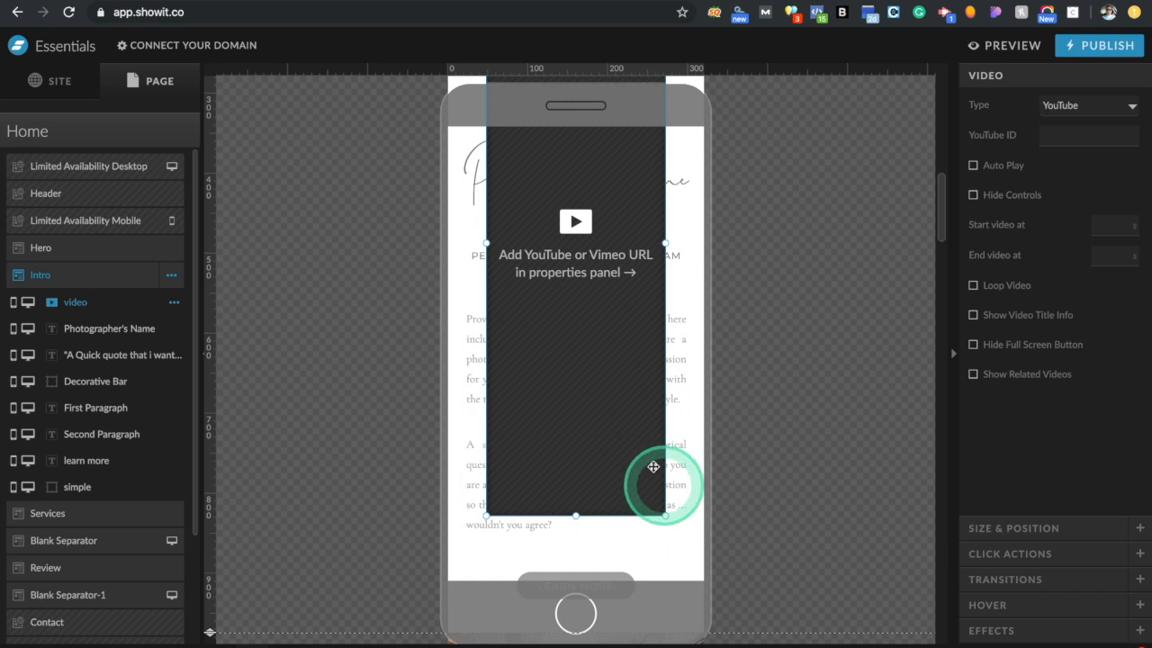
{"action": "scroll", "coordinate": [656, 411], "scroll_direction": "down", "scroll_amount": 2}
{"action": "scroll", "coordinate": [656, 418], "scroll_direction": "up", "scroll_amount": 2}
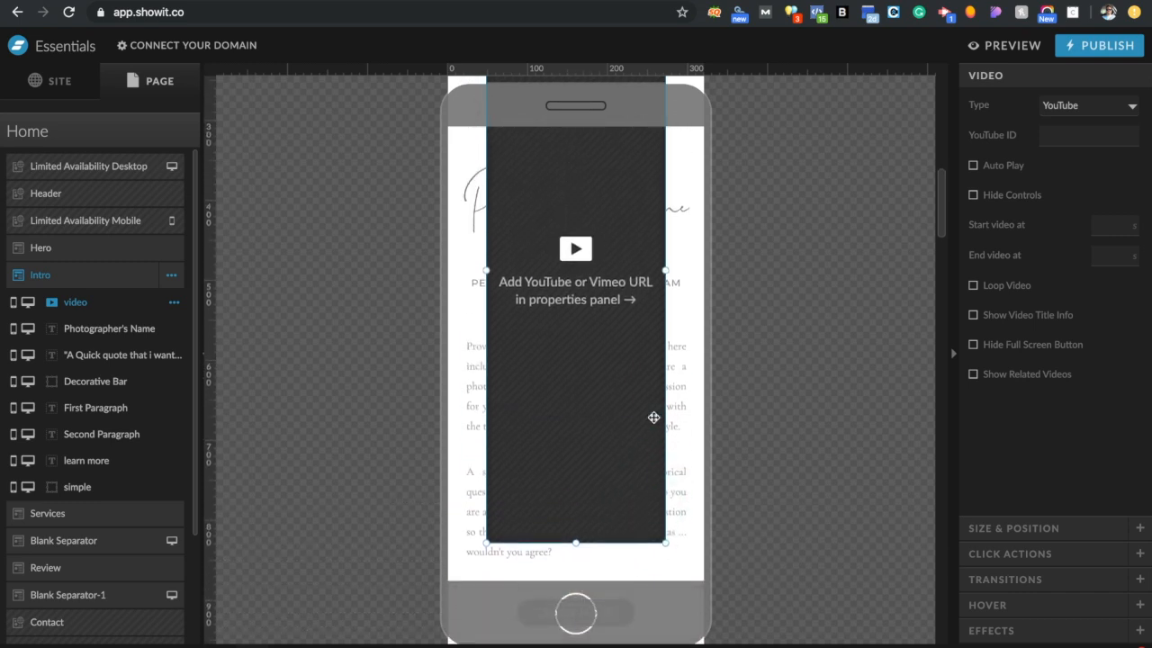
{"action": "scroll", "coordinate": [653, 418], "scroll_direction": "up", "scroll_amount": 3}
{"action": "left_click_drag", "start_coordinate": [653, 417], "coordinate": [588, 469]}
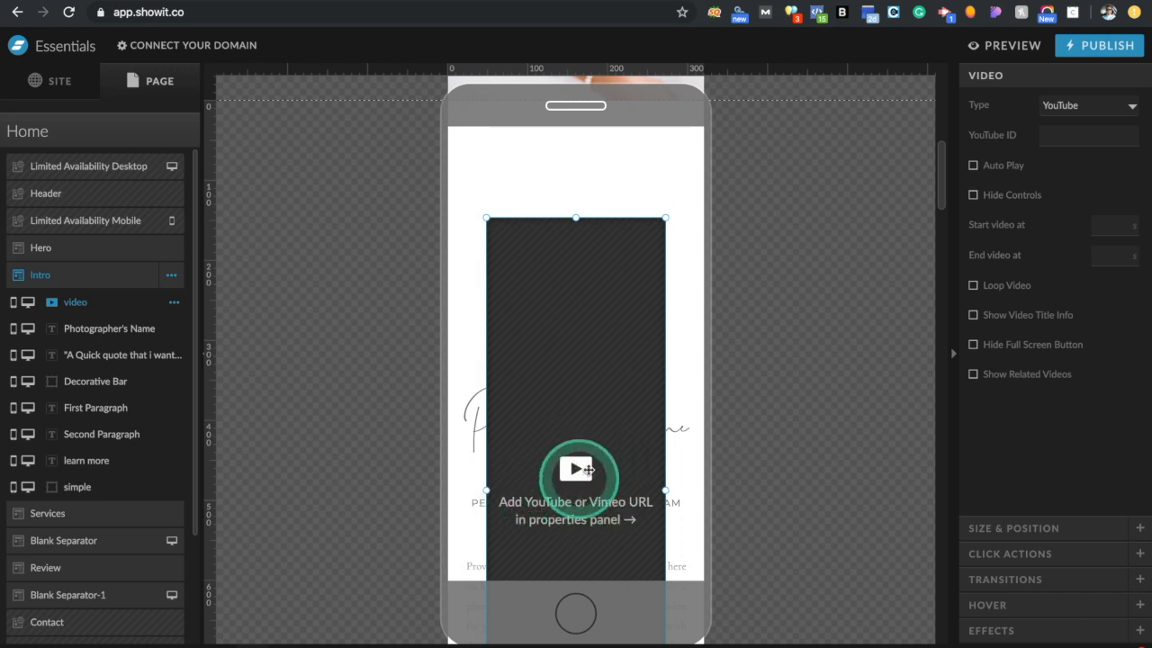
Add a rectangle to the Intro section, then delete it
{"action": "scroll", "coordinate": [590, 464], "scroll_direction": "down", "scroll_amount": 2}
{"action": "left_click", "coordinate": [576, 615]}
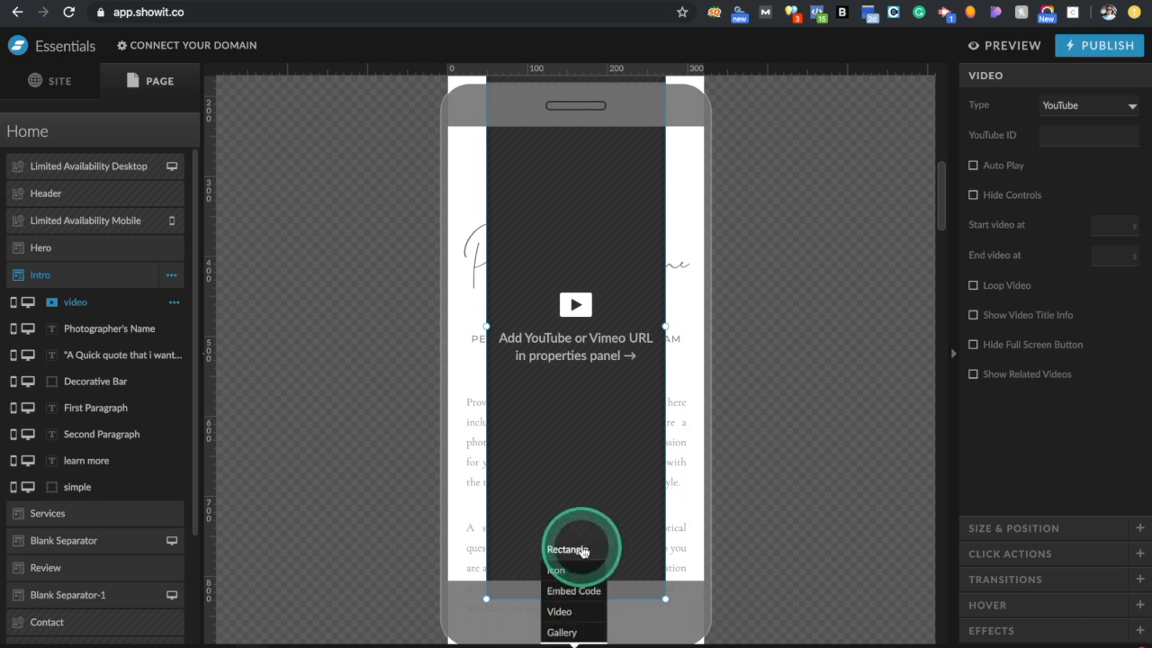
{"action": "left_click", "coordinate": [576, 548]}
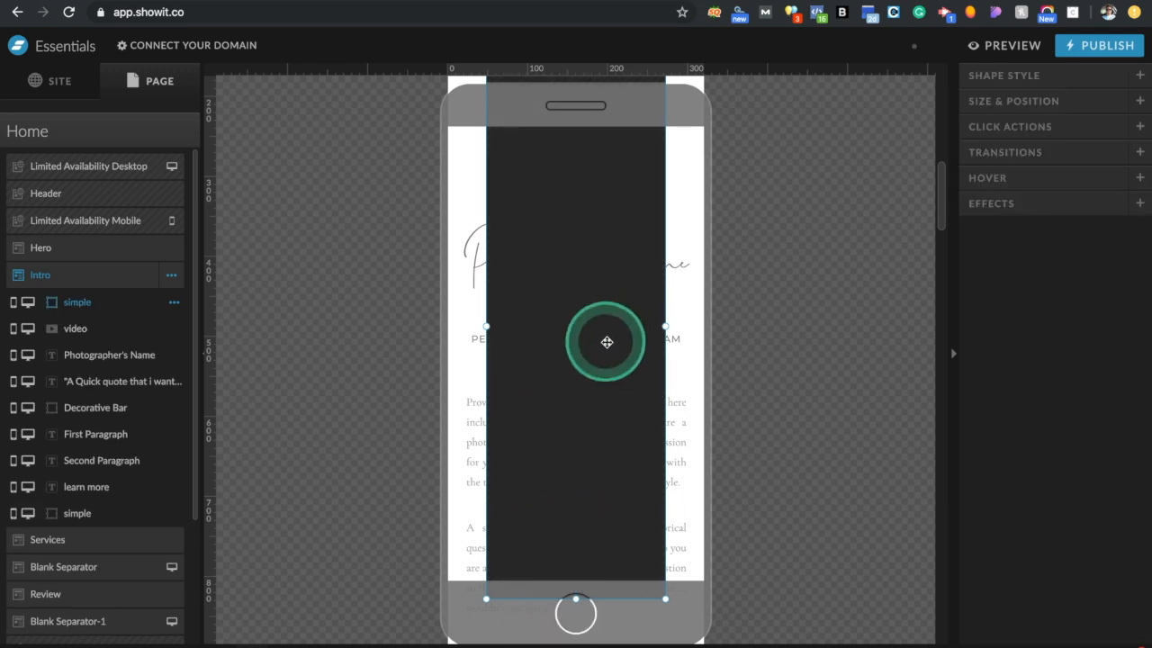
{"action": "scroll", "coordinate": [606, 342], "scroll_direction": "down", "scroll_amount": 2}
{"action": "scroll", "coordinate": [607, 342], "scroll_direction": "up", "scroll_amount": 3}
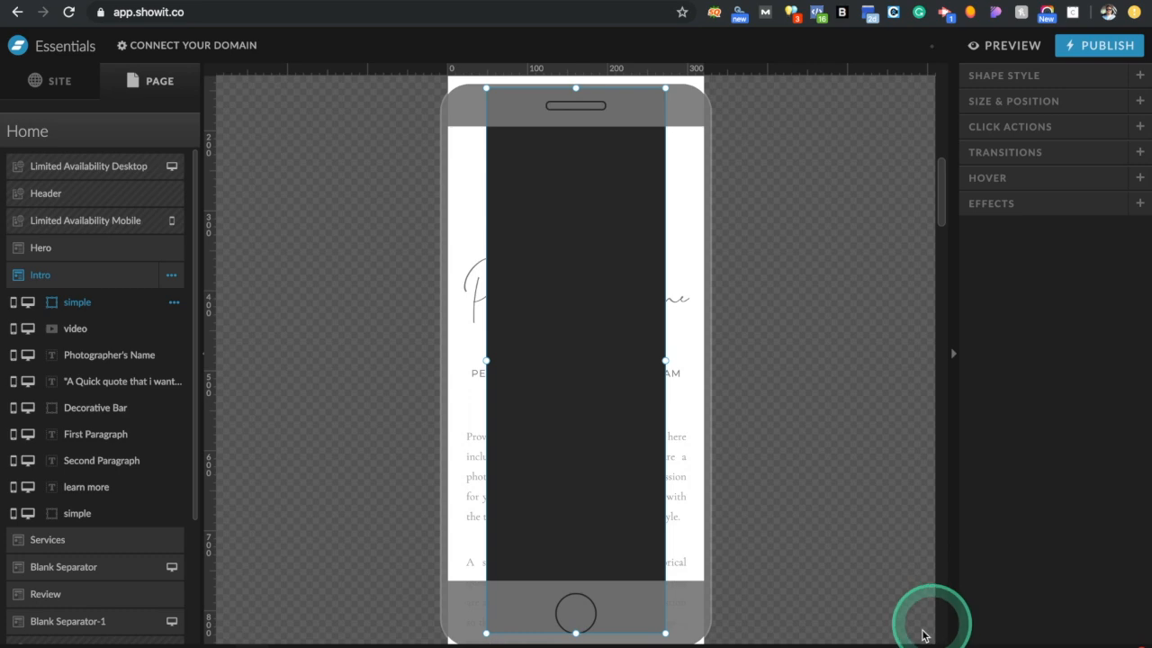
{"action": "key", "text": "Delete"}
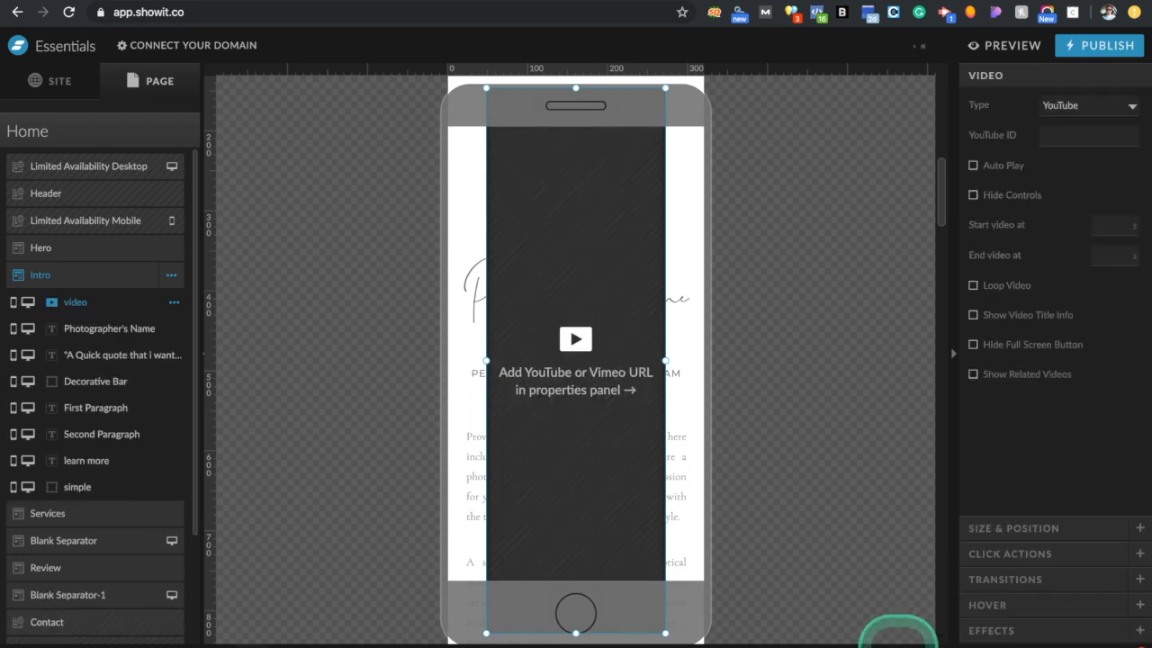
On desktop, remove the video placeholder and bring back the original portrait image
{"action": "left_click", "coordinate": [897, 646]}
{"action": "scroll", "coordinate": [680, 397], "scroll_direction": "down", "scroll_amount": 8}
{"action": "scroll", "coordinate": [679, 397], "scroll_direction": "up", "scroll_amount": 1}
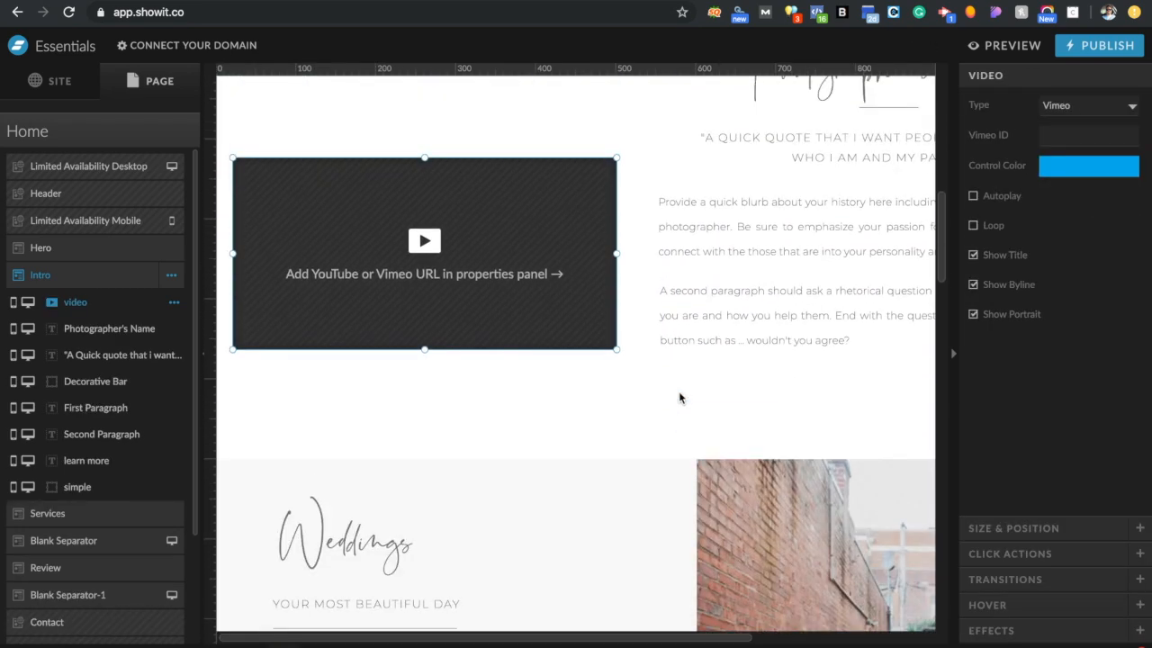
{"action": "left_click", "coordinate": [527, 293]}
{"action": "key", "text": "ctrl+z"}
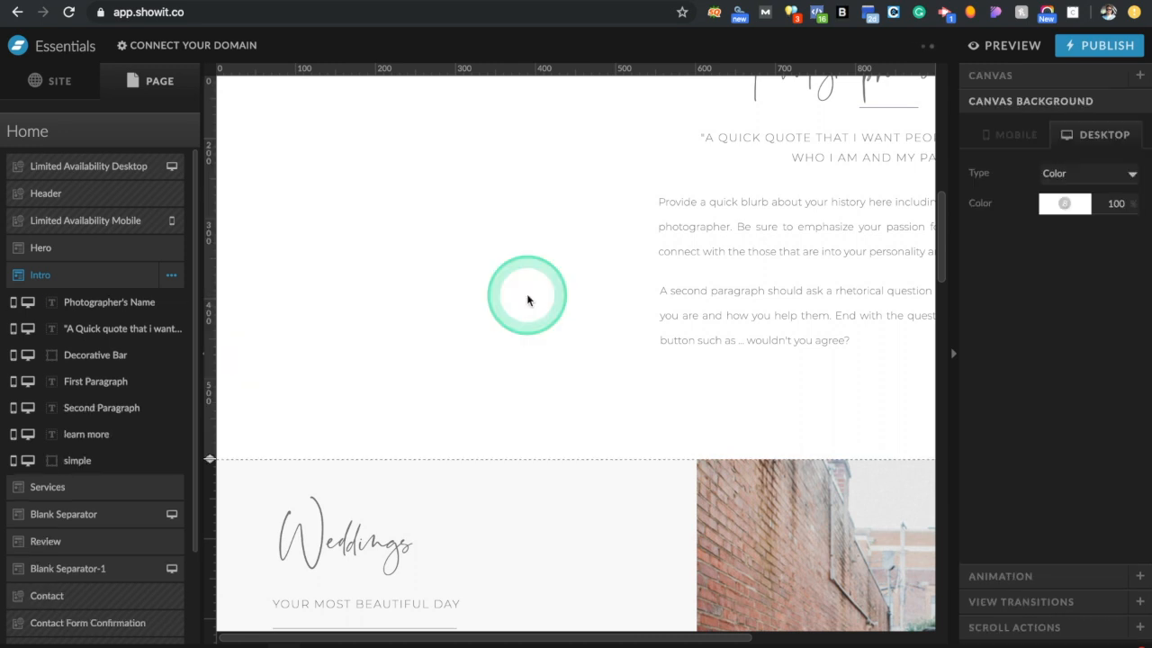
{"action": "key", "text": "ctrl+z"}
{"action": "scroll", "coordinate": [527, 295], "scroll_direction": "up", "scroll_amount": 3}
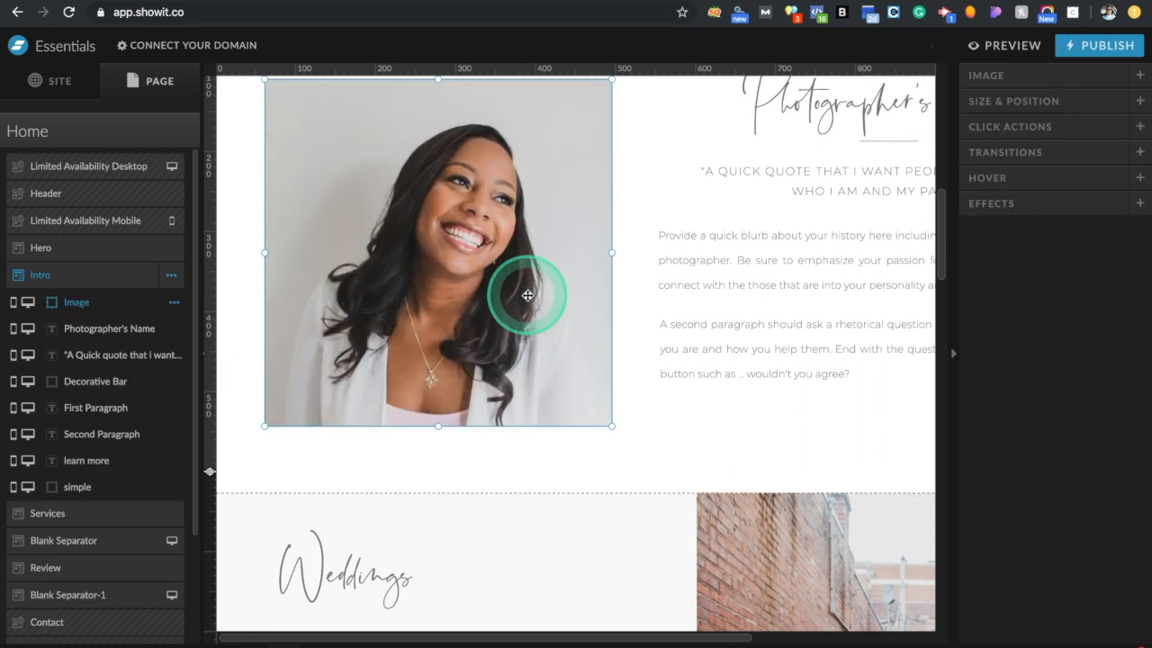
Set the circular mobile portrait's position to 30, then return to the desktop layout
{"action": "left_click", "coordinate": [633, 405]}
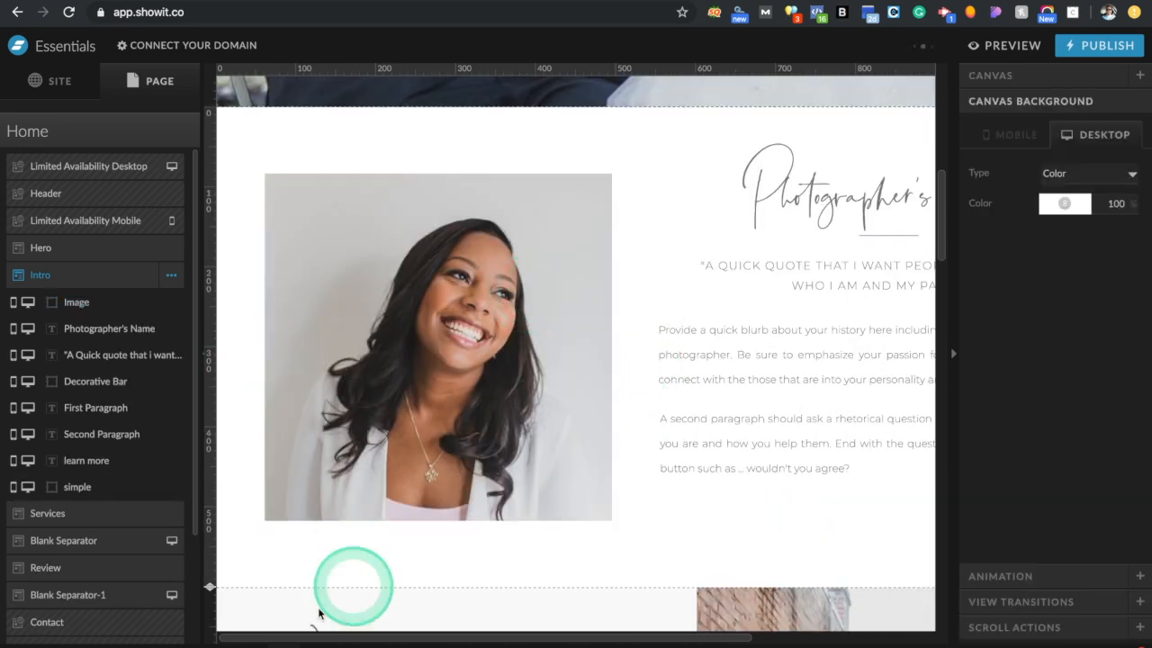
{"action": "left_click", "coordinate": [255, 639]}
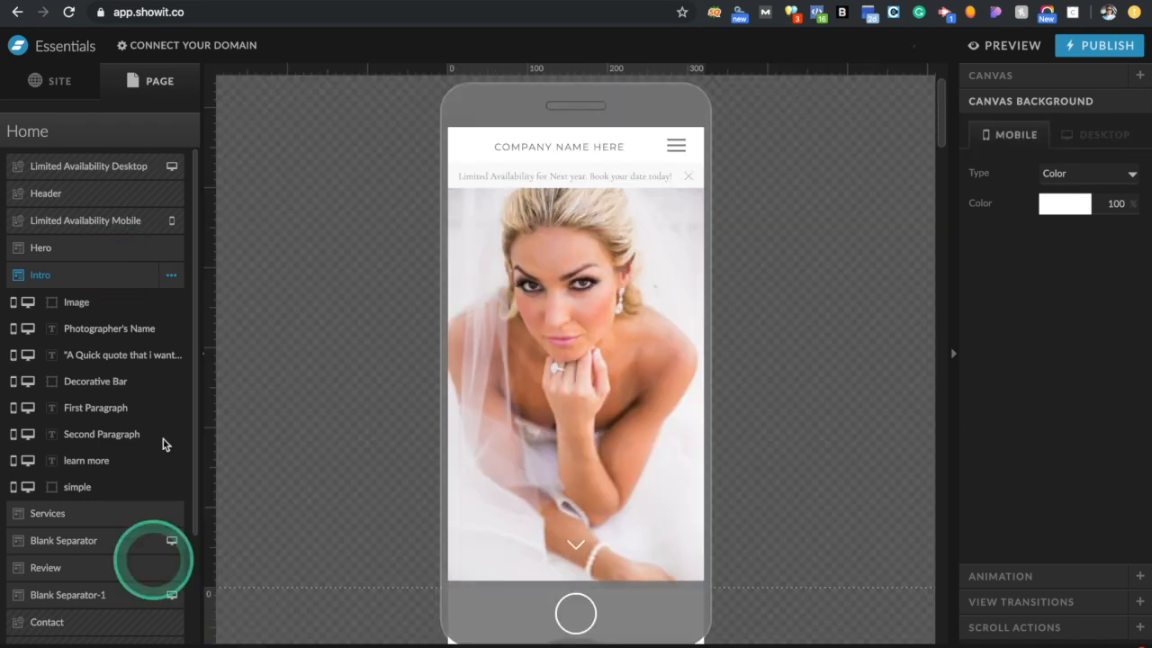
{"action": "scroll", "coordinate": [629, 387], "scroll_direction": "down", "scroll_amount": 5}
{"action": "scroll", "coordinate": [645, 407], "scroll_direction": "up", "scroll_amount": 1}
{"action": "left_click", "coordinate": [671, 350]}
{"action": "left_click", "coordinate": [1017, 354]}
{"action": "left_click", "coordinate": [1115, 406]}
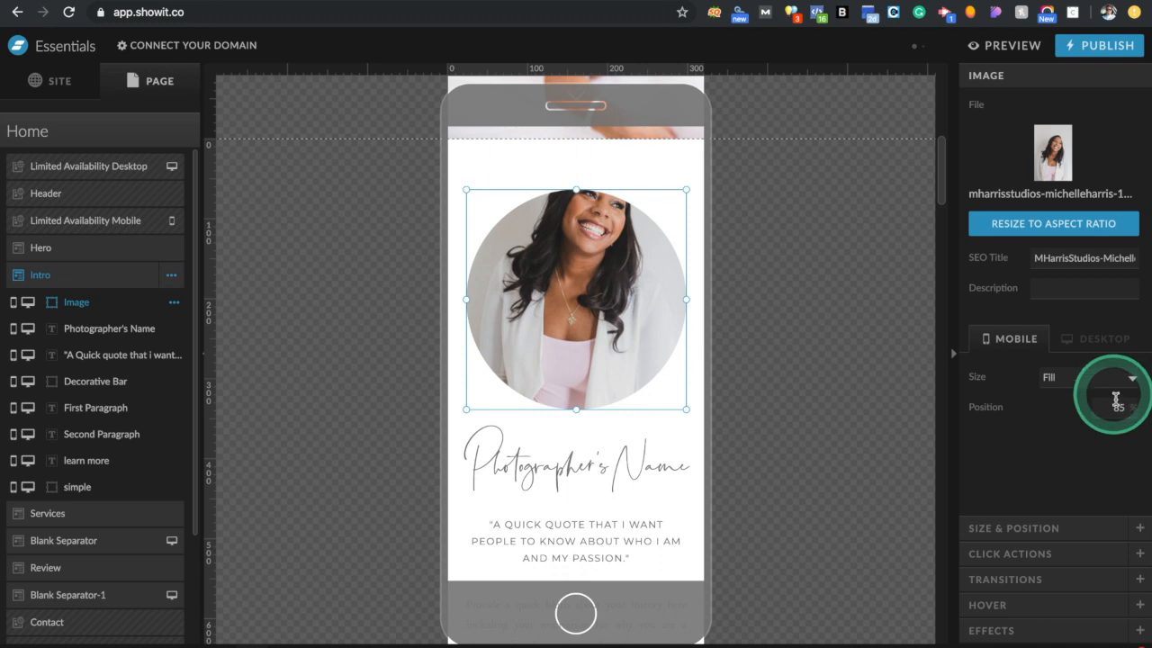
{"action": "type", "text": "3"}
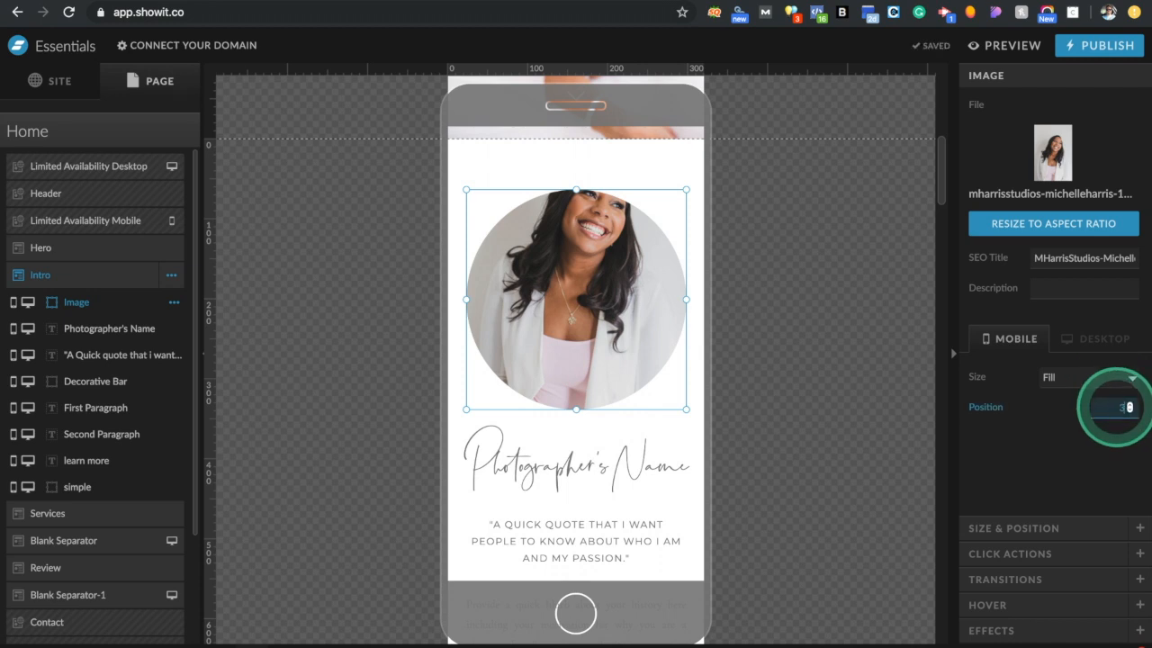
{"action": "type", "text": "0"}
{"action": "key", "text": "Return"}
{"action": "left_click", "coordinate": [739, 337]}
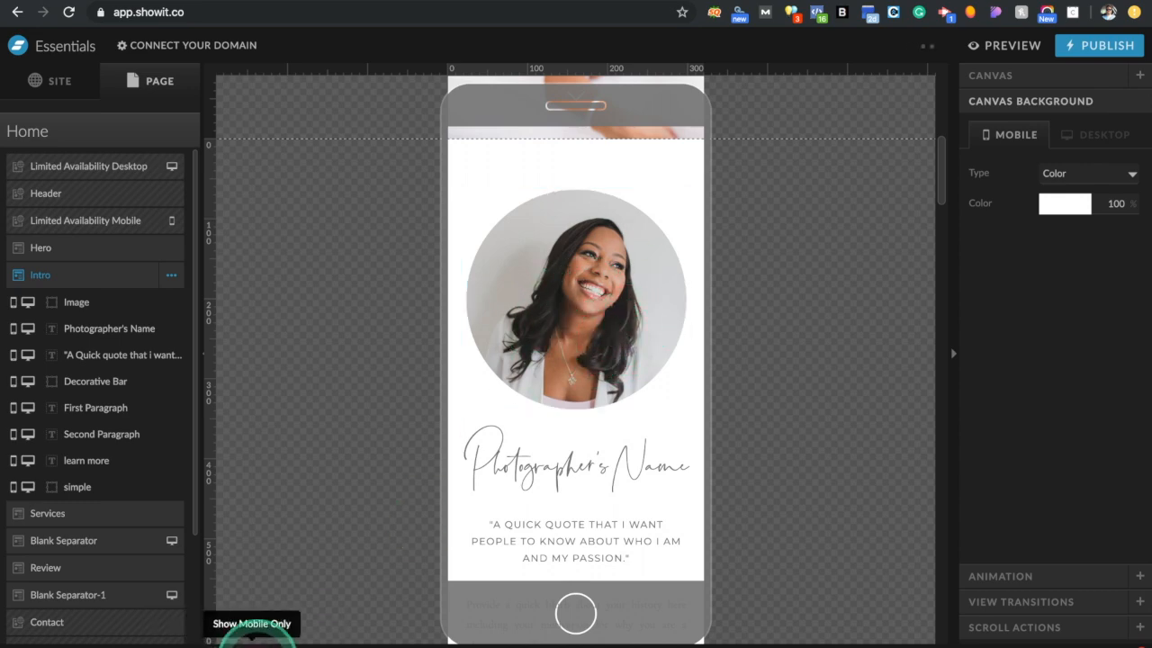
{"action": "left_click", "coordinate": [255, 637]}
{"action": "scroll", "coordinate": [545, 423], "scroll_direction": "down", "scroll_amount": 5}
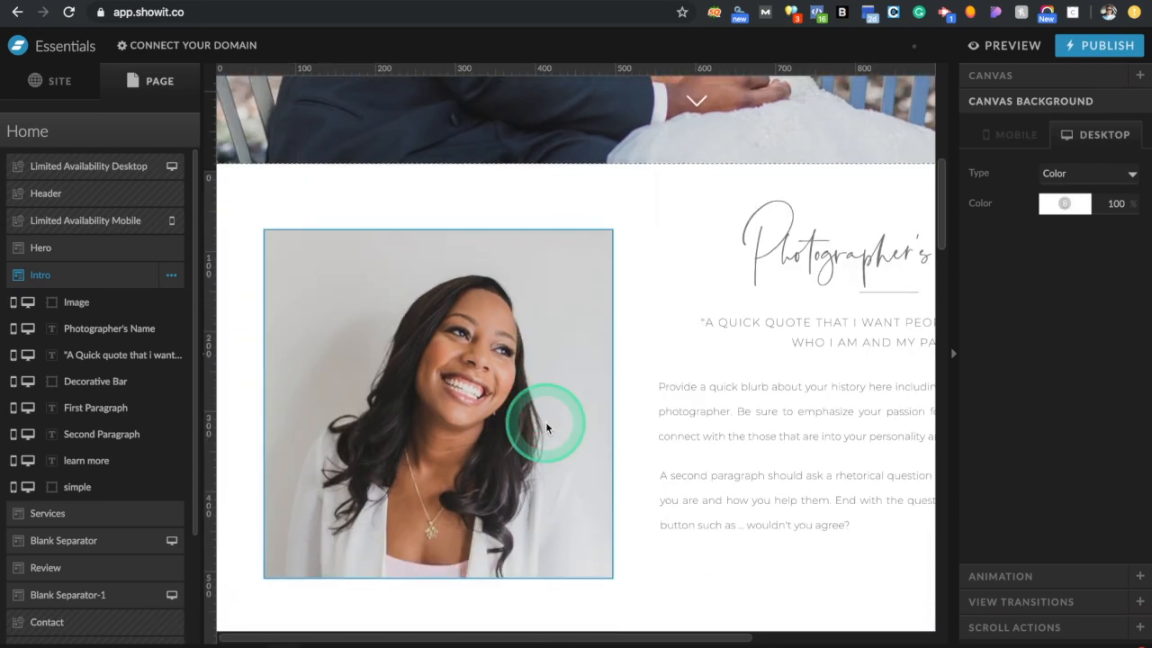
Hide the Intro portrait image in the desktop layout
{"action": "left_click", "coordinate": [545, 421]}
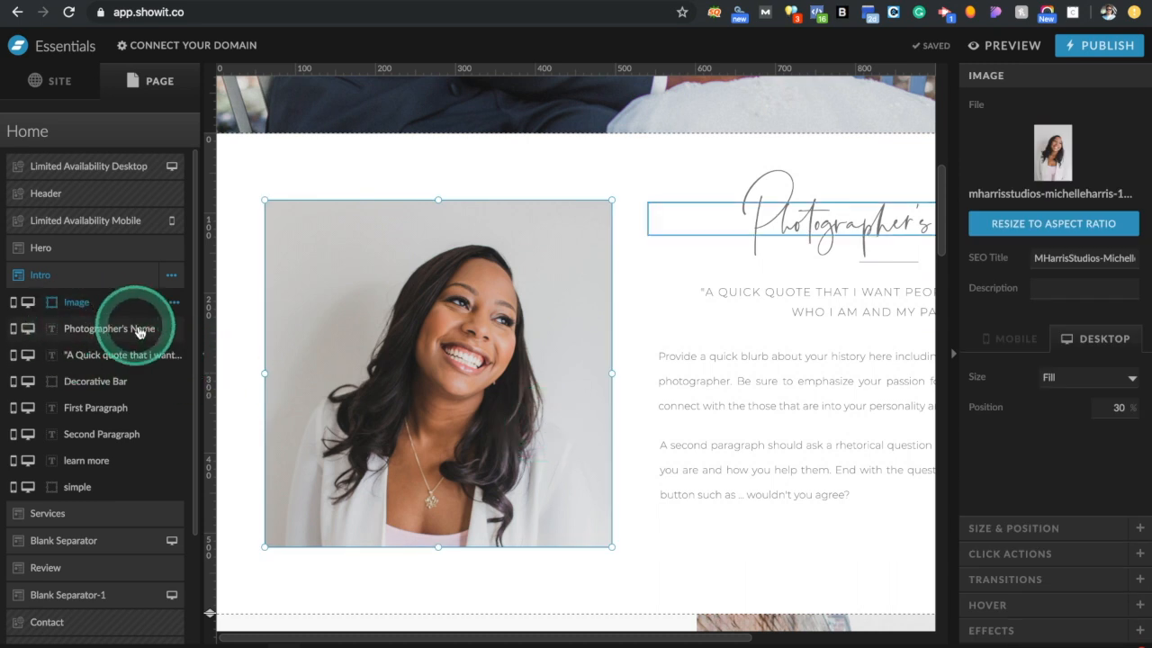
{"action": "left_click", "coordinate": [29, 304]}
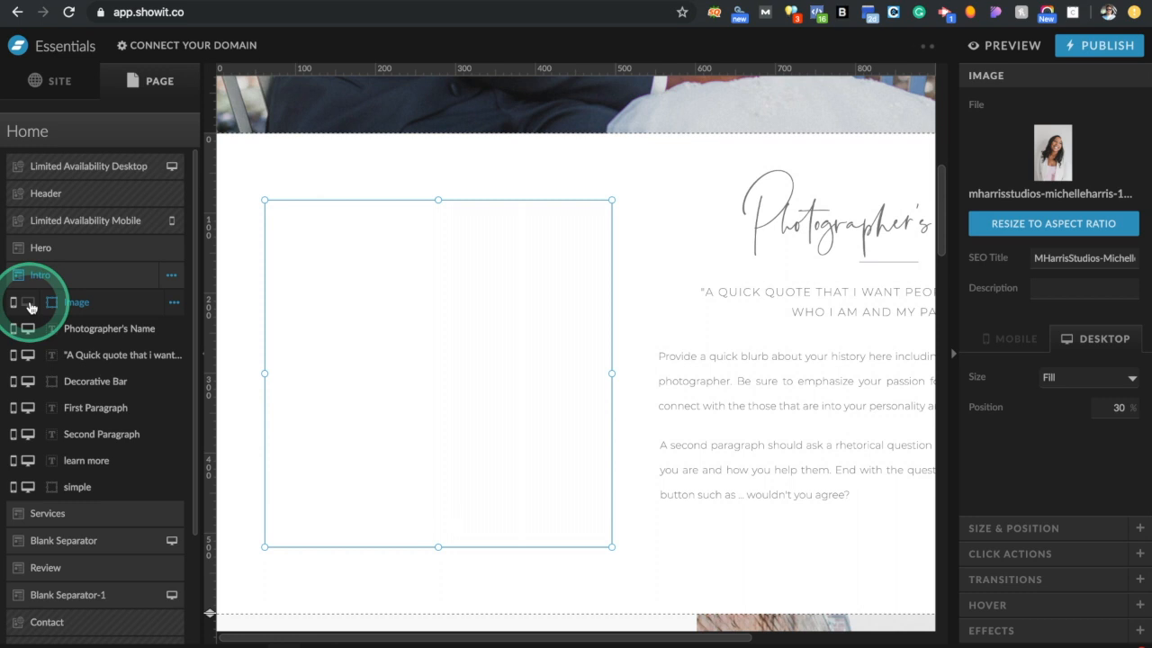
{"action": "left_click", "coordinate": [340, 364]}
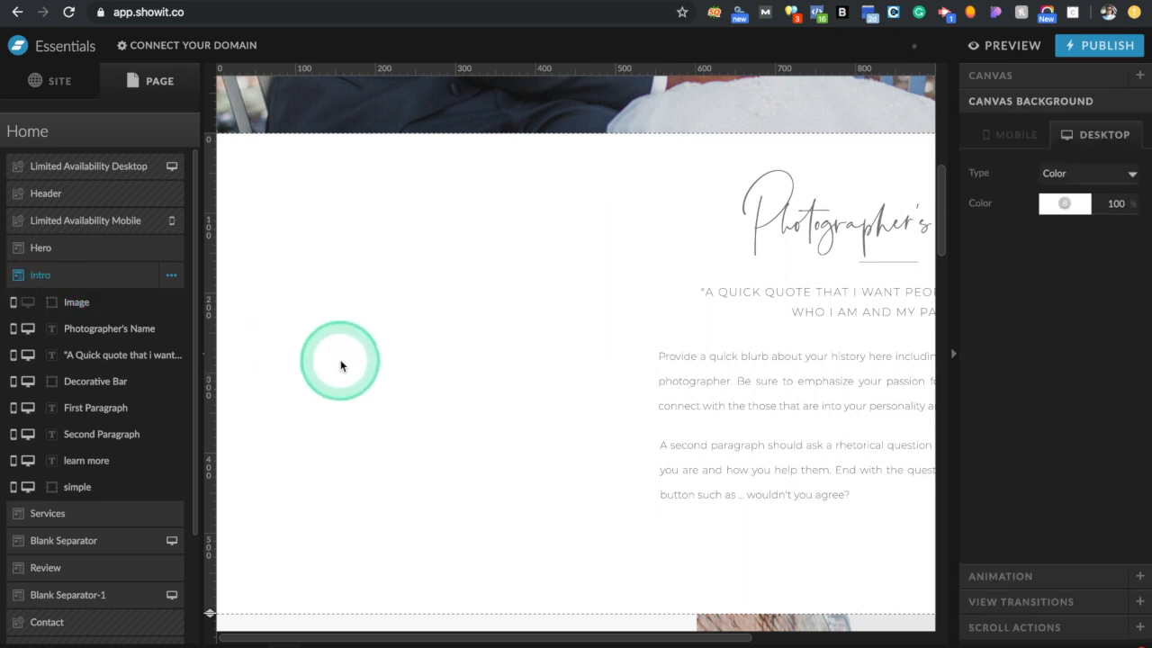
{"action": "left_click", "coordinate": [25, 306]}
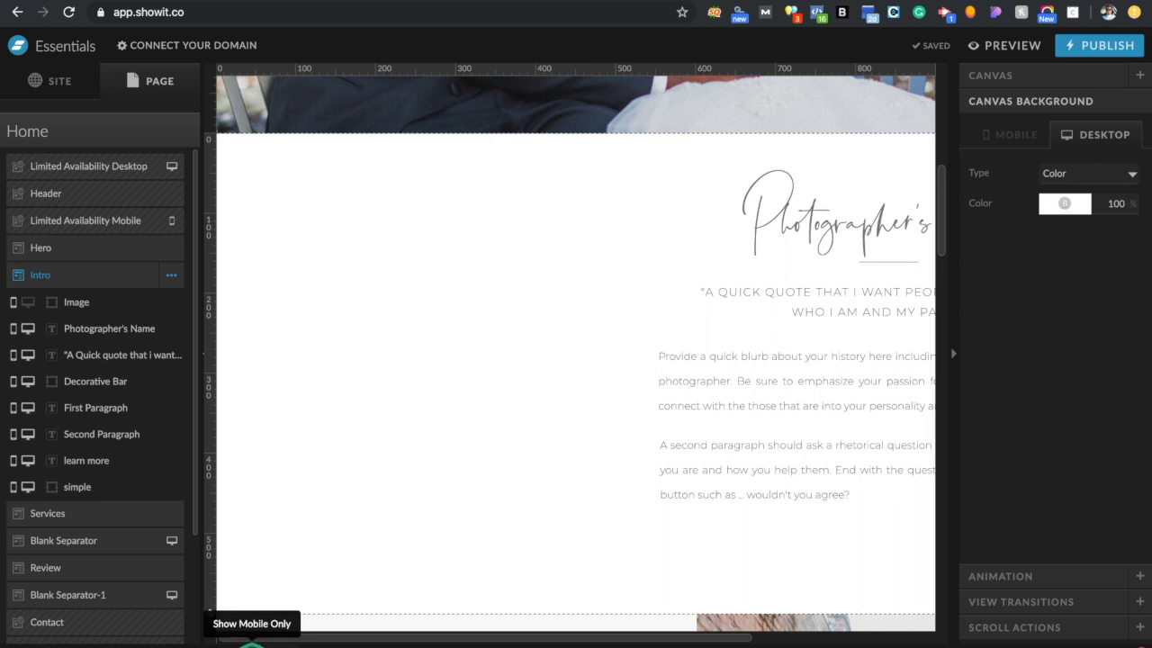
Confirm the circular portrait still shows in the mobile Intro section, then return to desktop
{"action": "left_click", "coordinate": [252, 643]}
{"action": "left_click", "coordinate": [87, 271]}
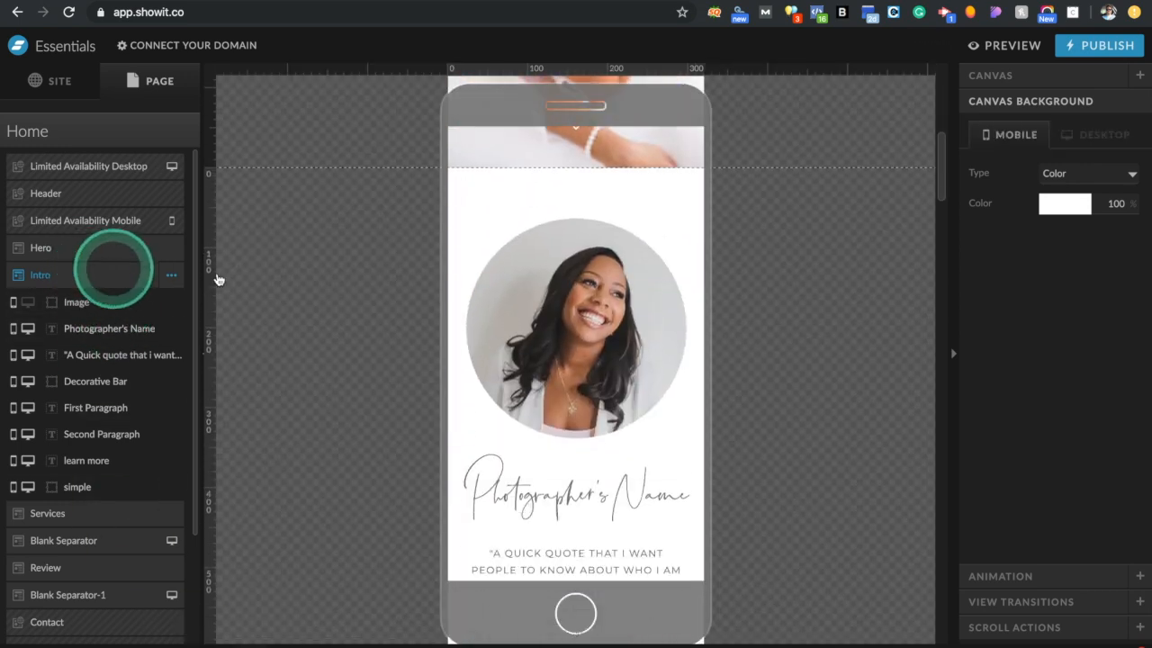
{"action": "left_click", "coordinate": [273, 641]}
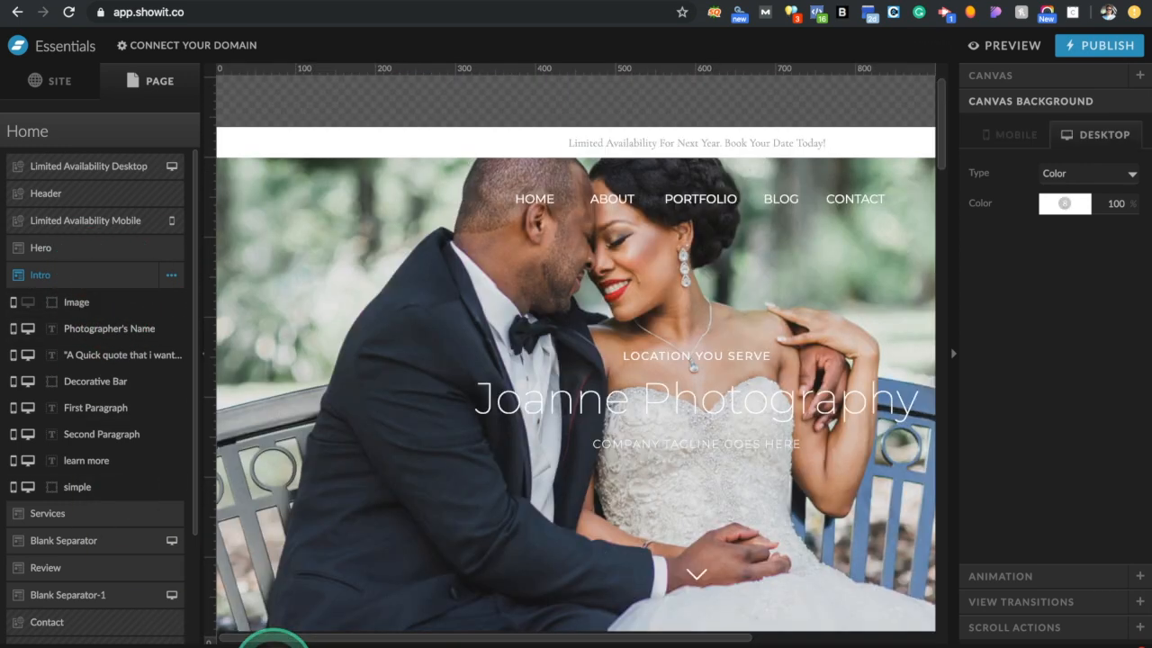
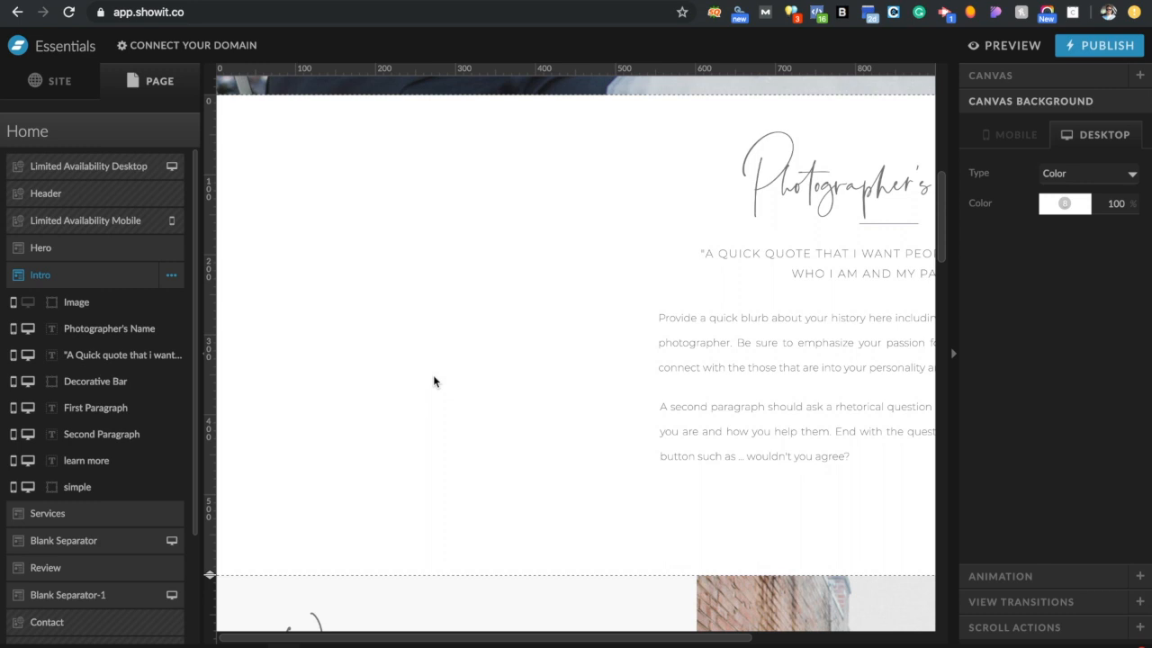
Check the Intro photo, then jump to the Services section's Weddings slide with its layers expanded
{"action": "left_click", "coordinate": [433, 376]}
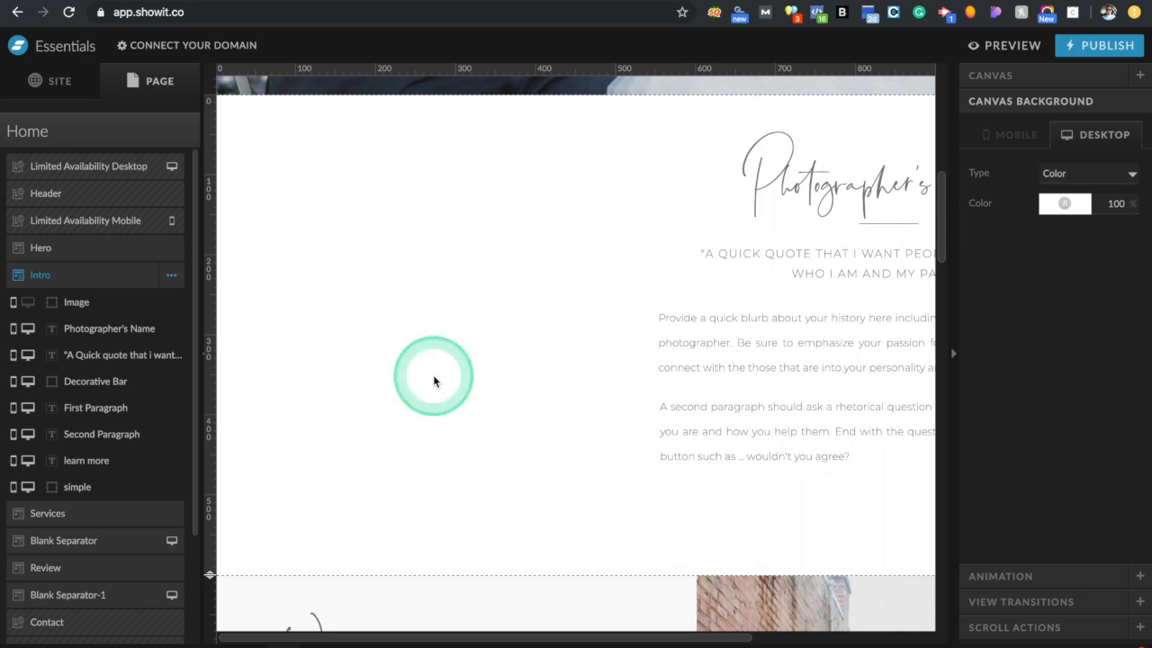
{"action": "left_click", "coordinate": [647, 487]}
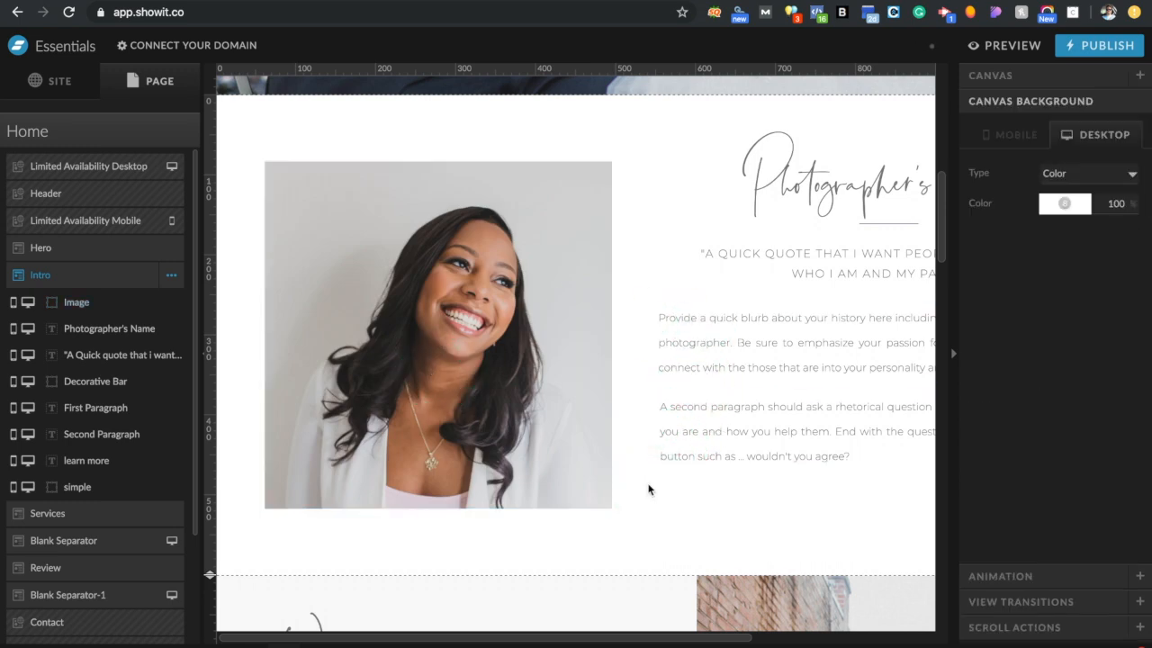
{"action": "scroll", "coordinate": [647, 489], "scroll_direction": "down", "scroll_amount": 3}
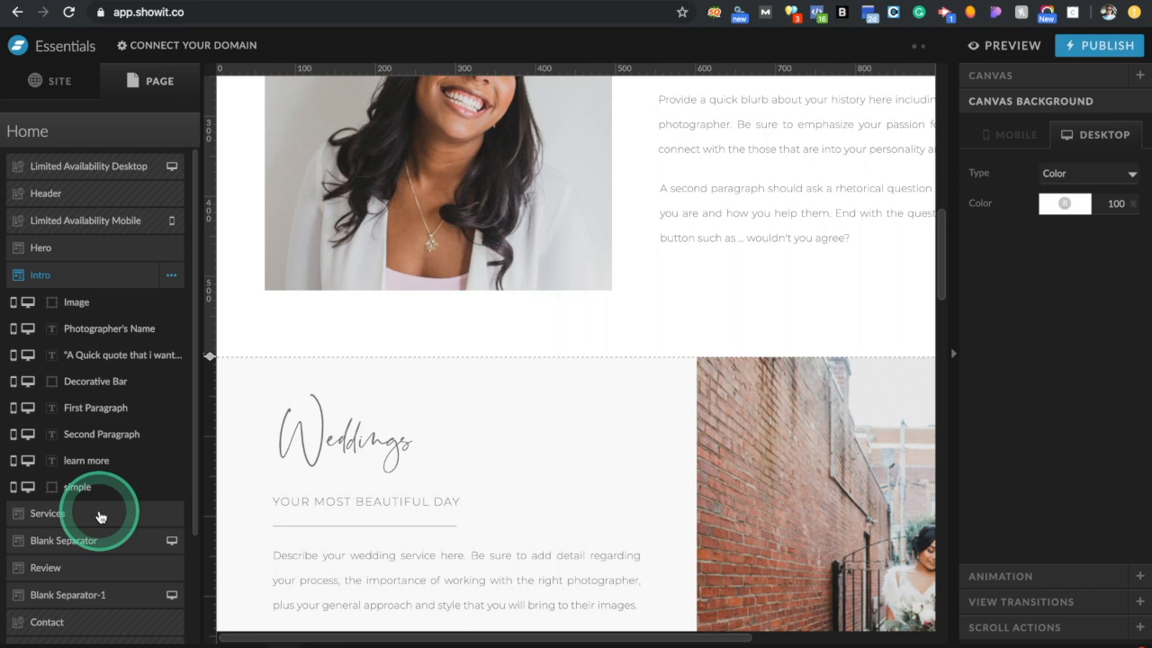
{"action": "left_click", "coordinate": [100, 516]}
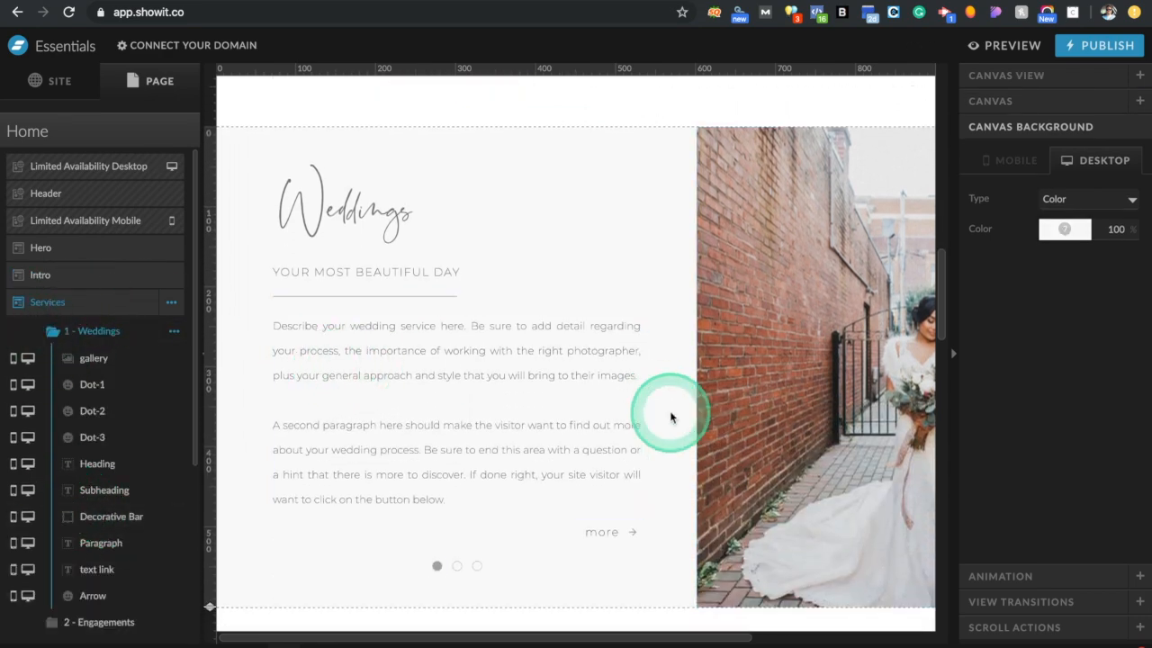
{"action": "left_click", "coordinate": [1012, 52]}
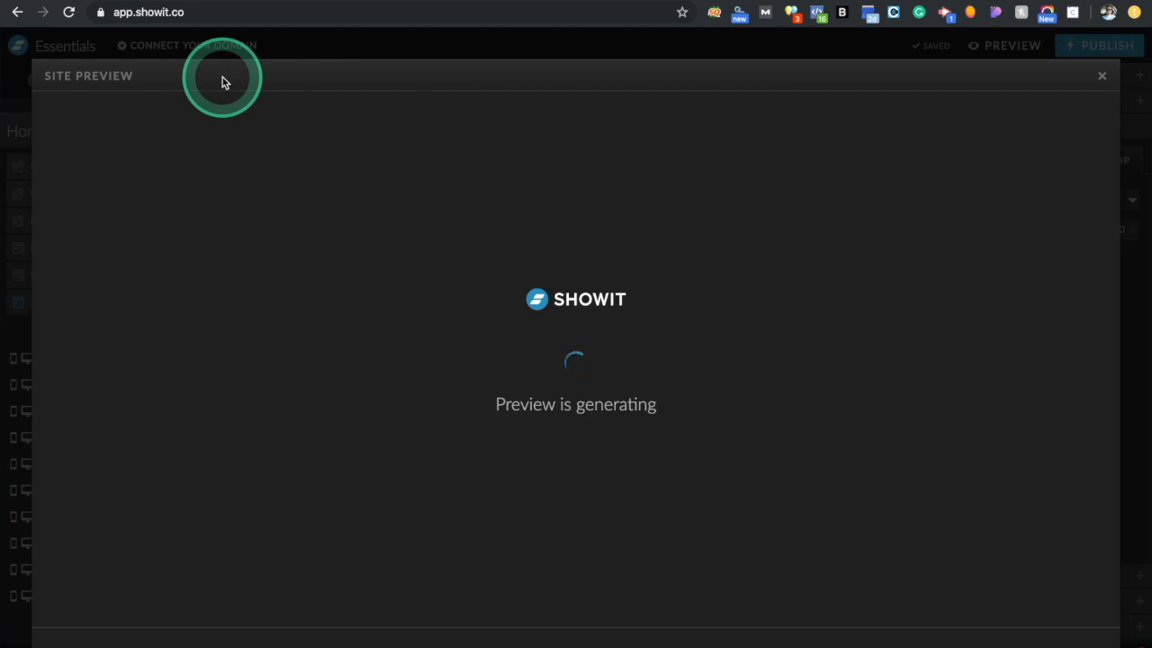
{"action": "left_click", "coordinate": [222, 77]}
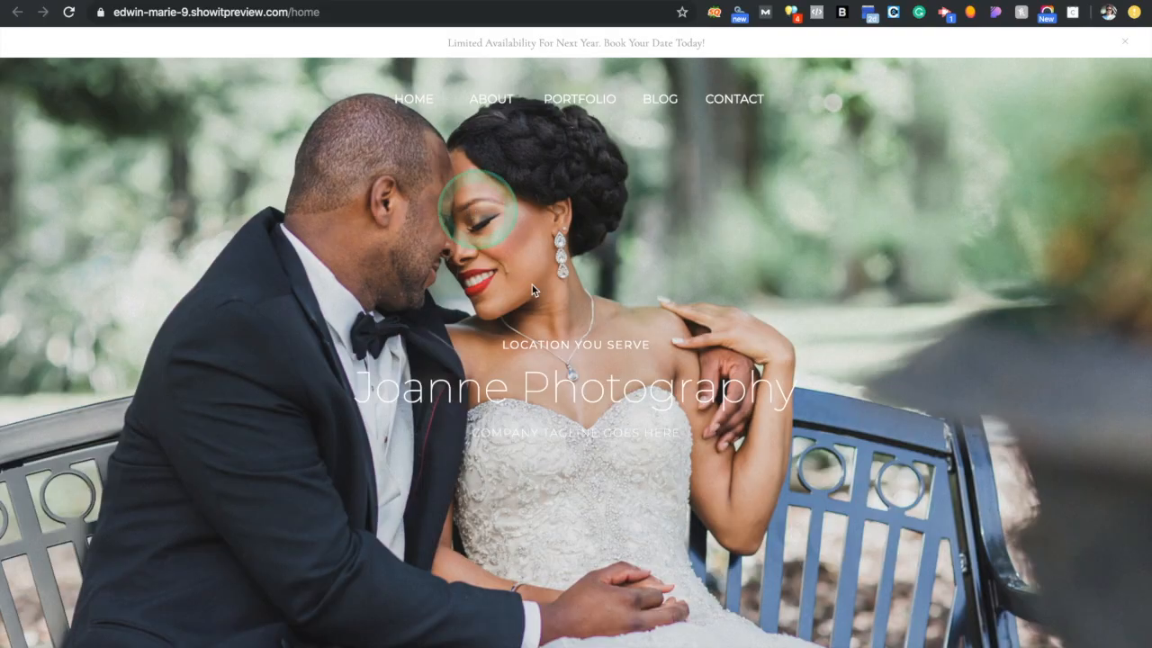
{"action": "left_click", "coordinate": [568, 405]}
{"action": "scroll", "coordinate": [568, 406], "scroll_direction": "down", "scroll_amount": 12}
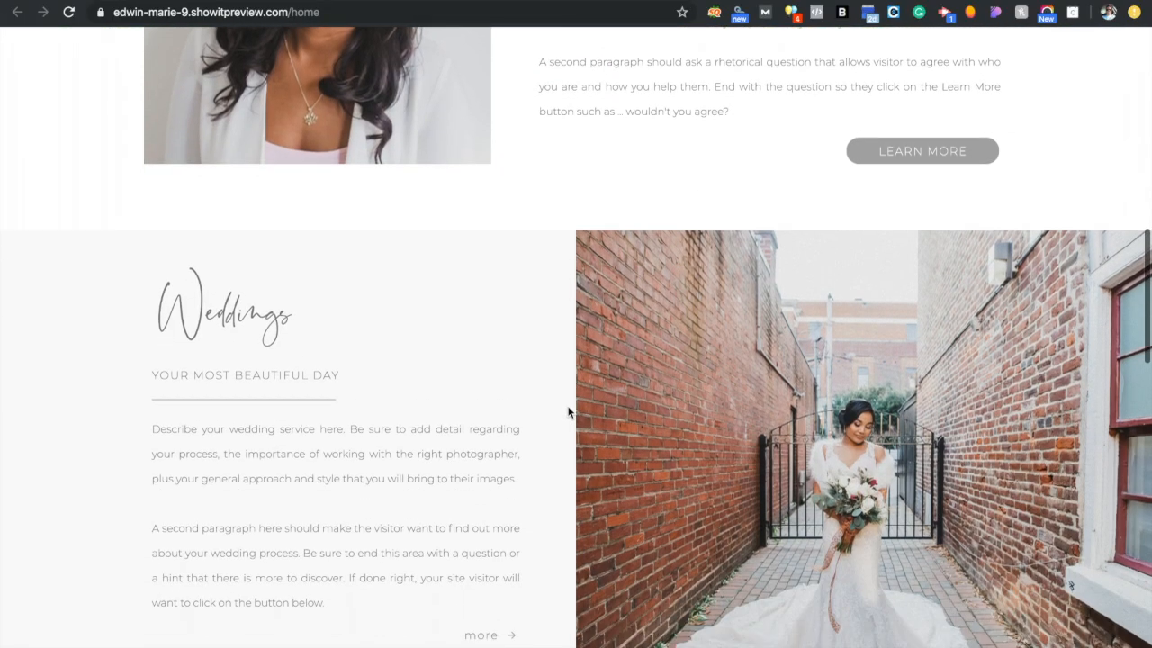
{"action": "scroll", "coordinate": [568, 411], "scroll_direction": "up", "scroll_amount": 1}
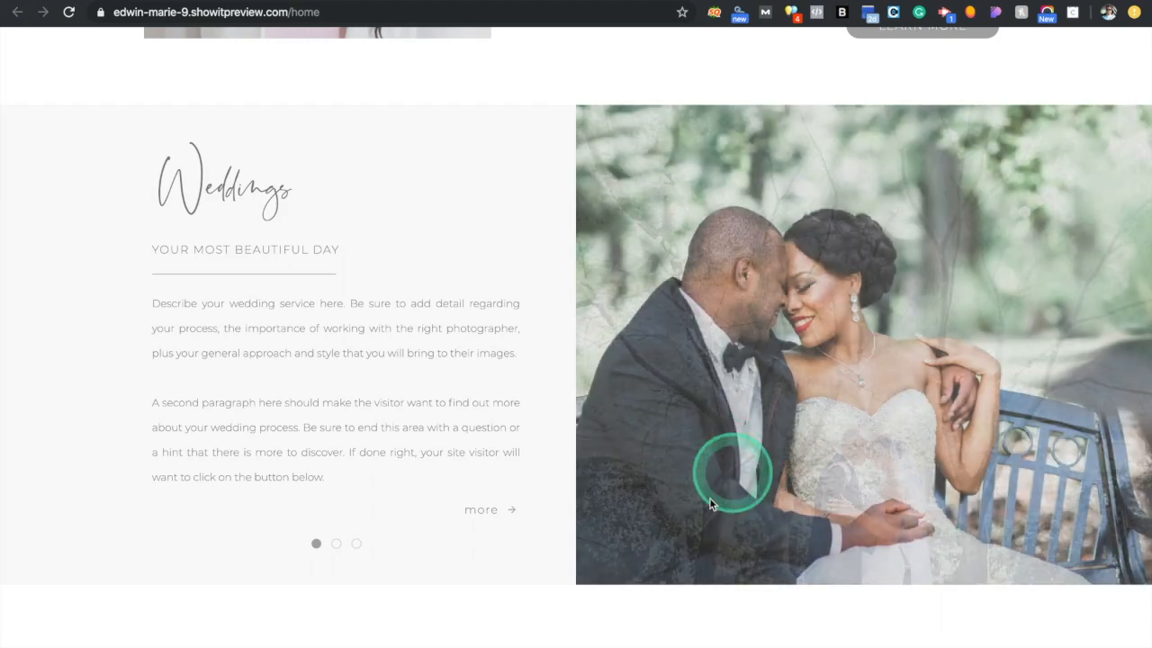
{"action": "left_click", "coordinate": [334, 544]}
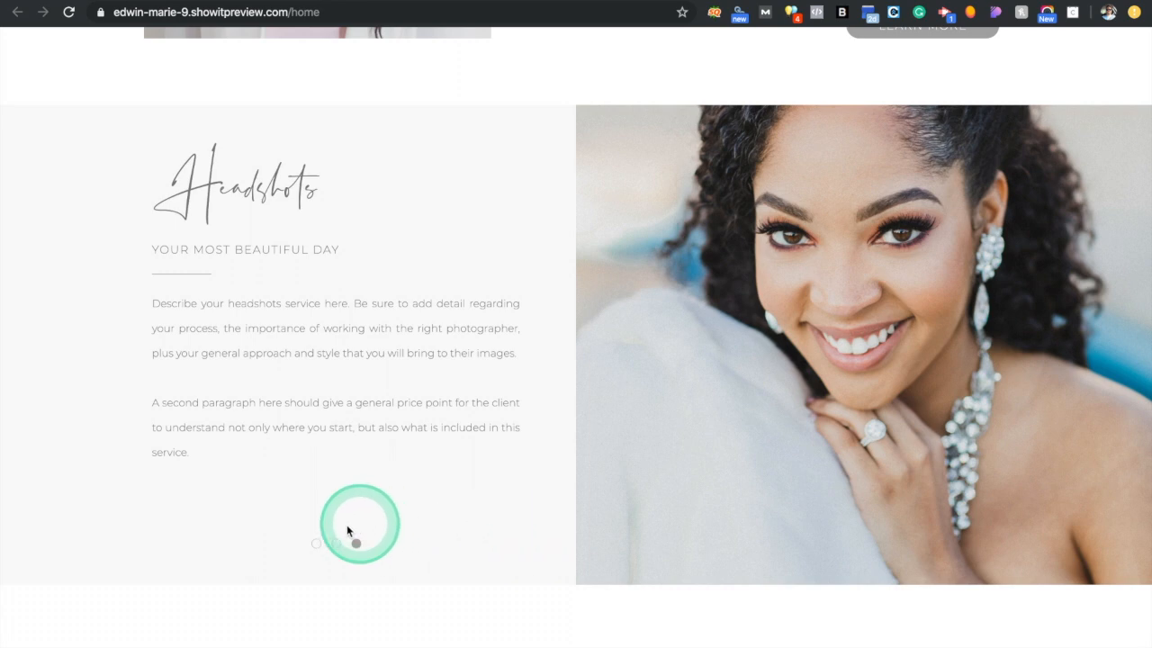
{"action": "left_click", "coordinate": [336, 544]}
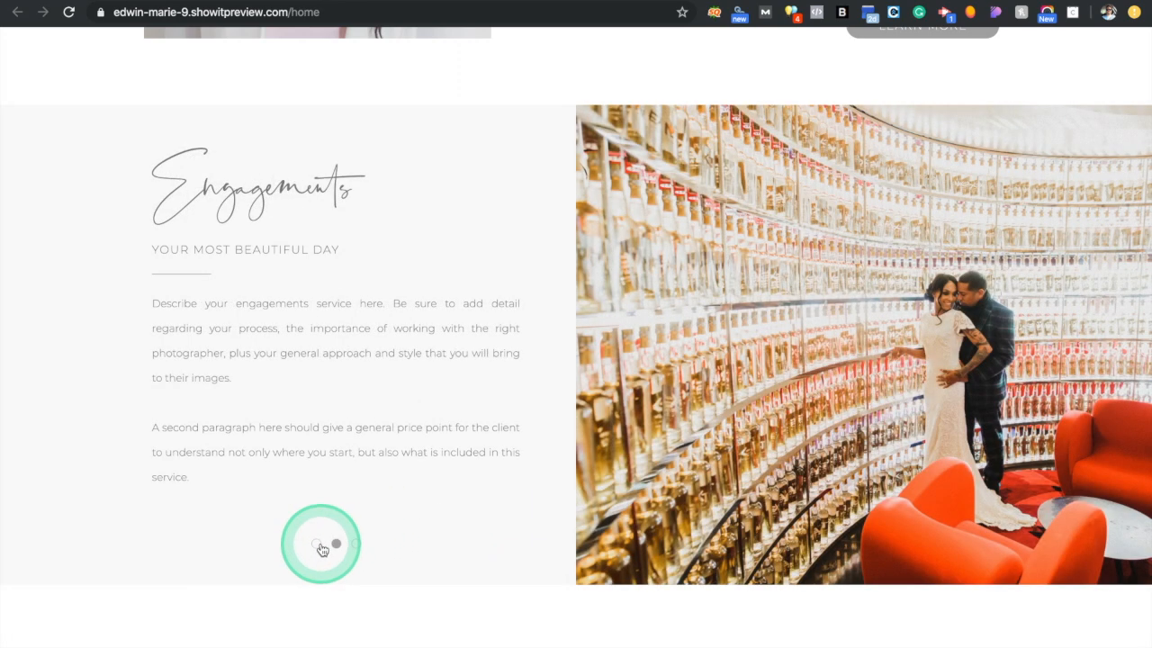
{"action": "left_click", "coordinate": [316, 543]}
{"action": "left_click", "coordinate": [133, 1]}
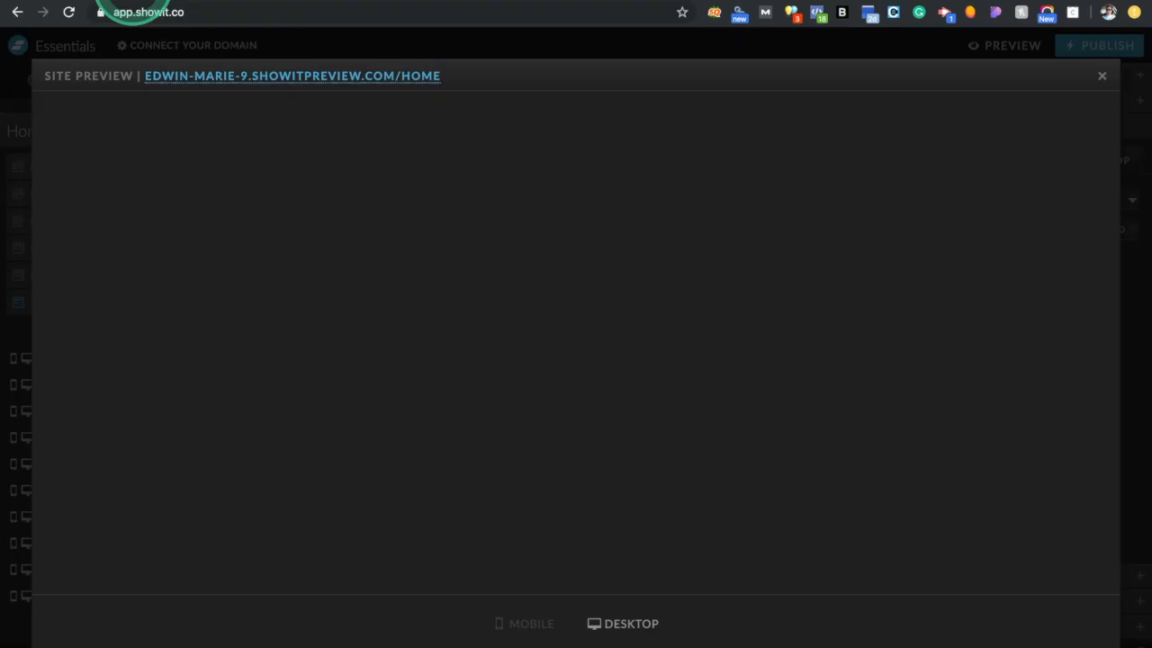
{"action": "left_click", "coordinate": [1101, 79]}
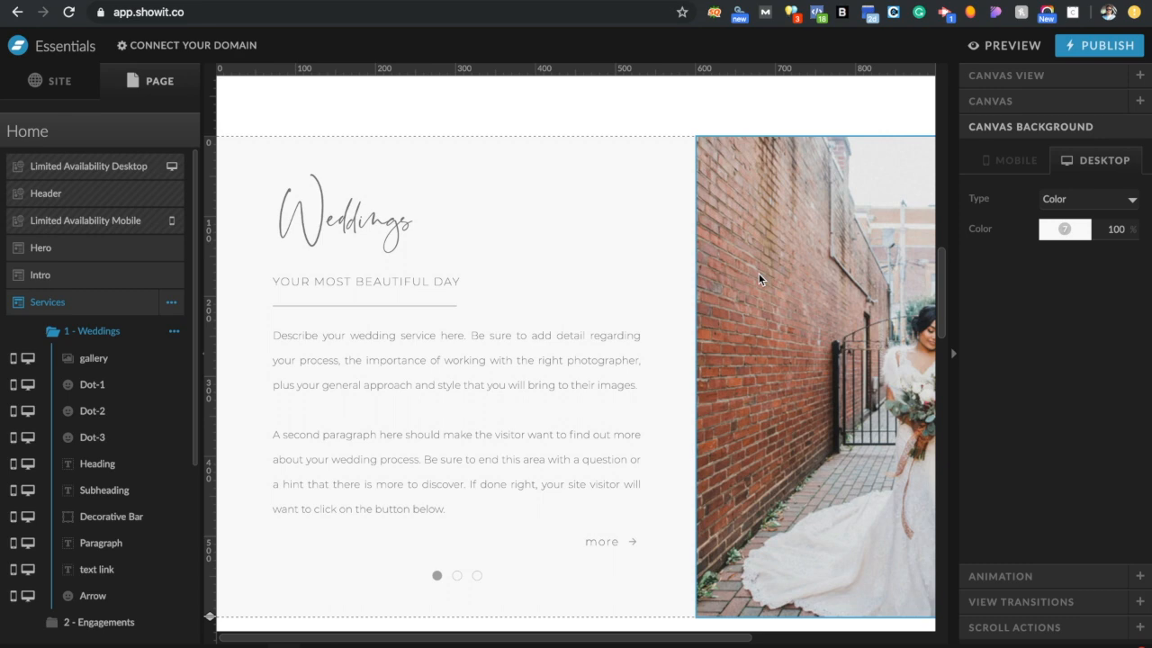
{"action": "left_click", "coordinate": [576, 197]}
{"action": "left_click", "coordinate": [288, 2]}
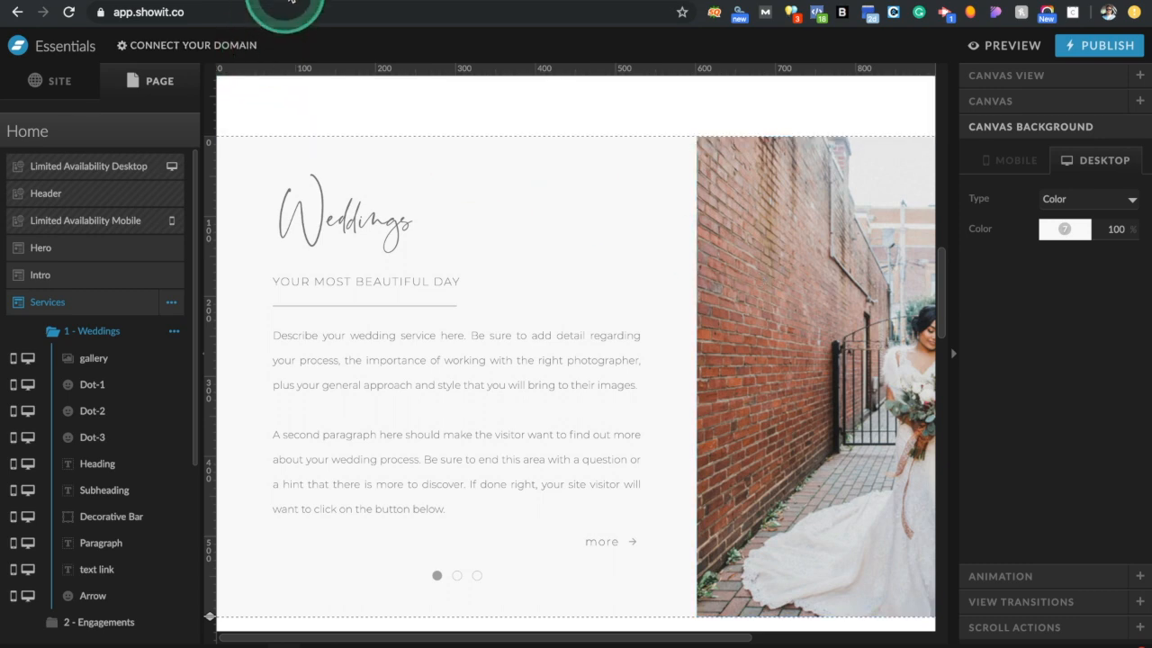
{"action": "left_click", "coordinate": [295, 1]}
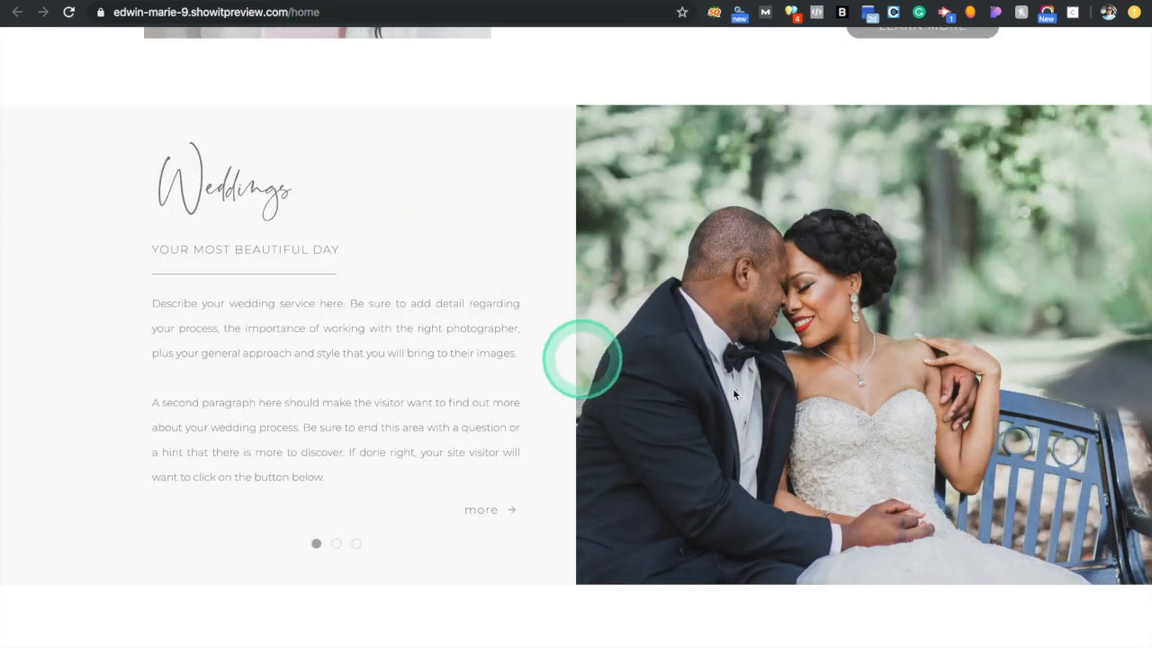
{"action": "left_click", "coordinate": [337, 544]}
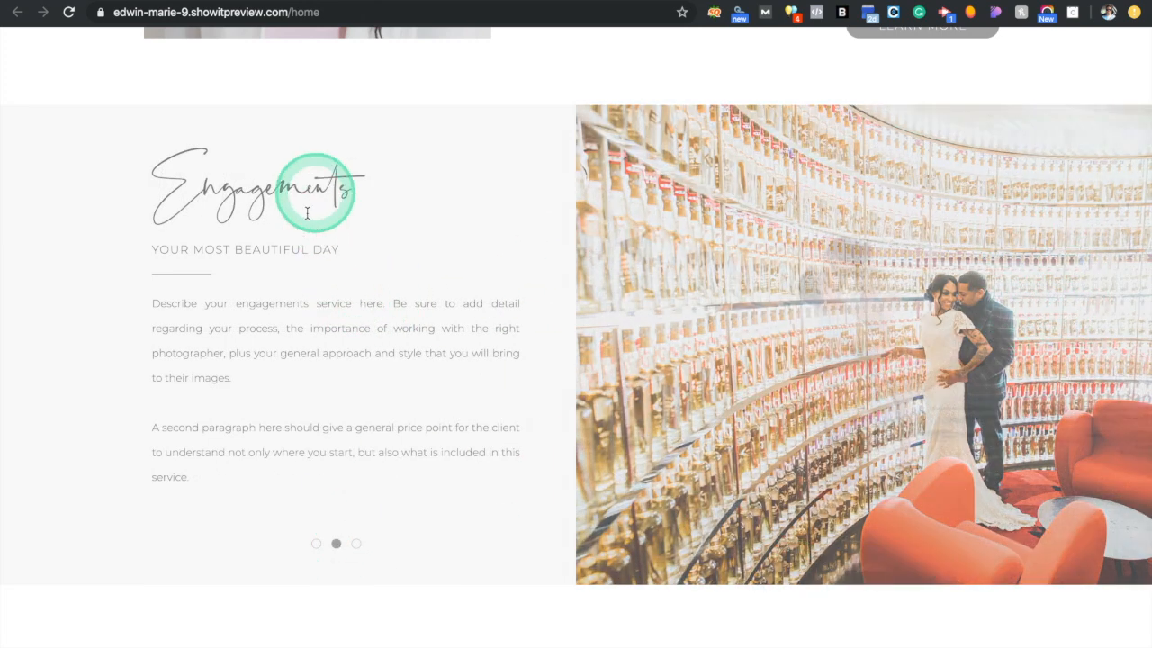
{"action": "key", "text": "super+w"}
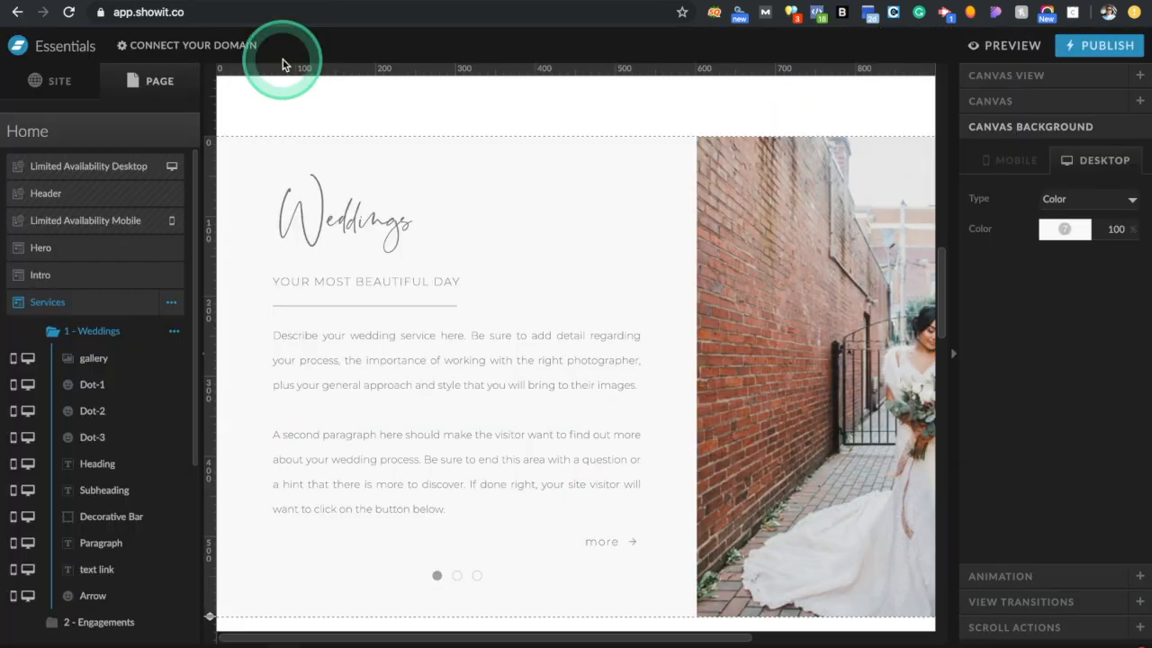
Inspect the Weddings slider dots, gallery, heading, subheading and the 230 by 1 px decorative bar's size
{"action": "left_click", "coordinate": [436, 575]}
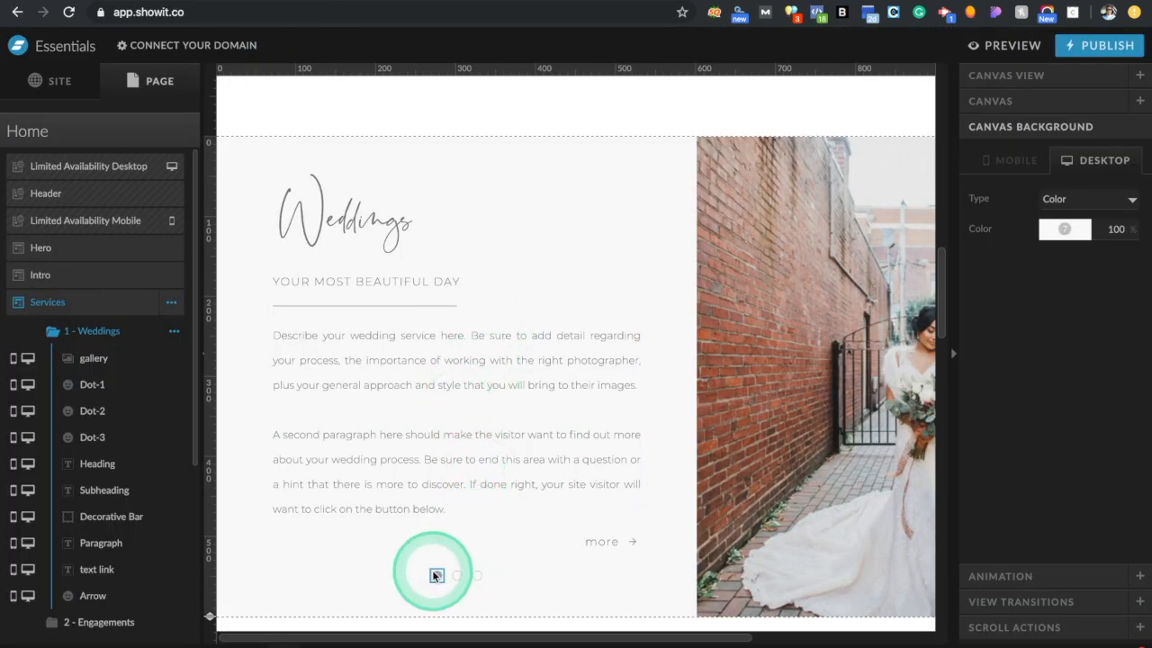
{"action": "left_click", "coordinate": [457, 576]}
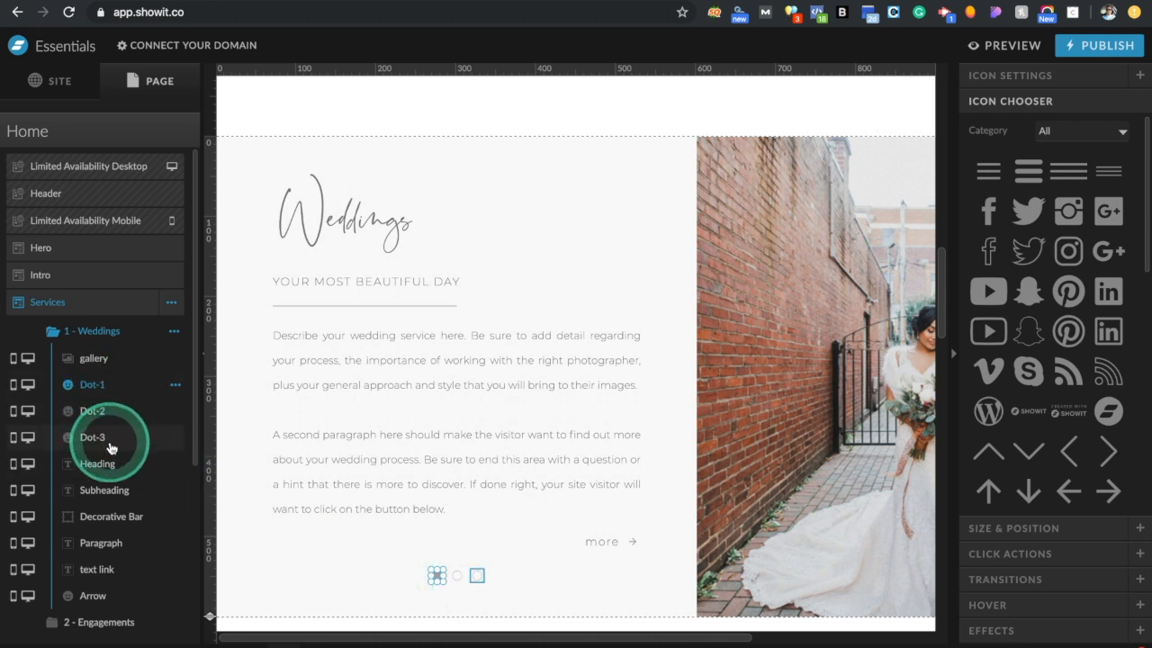
{"action": "left_click", "coordinate": [99, 360]}
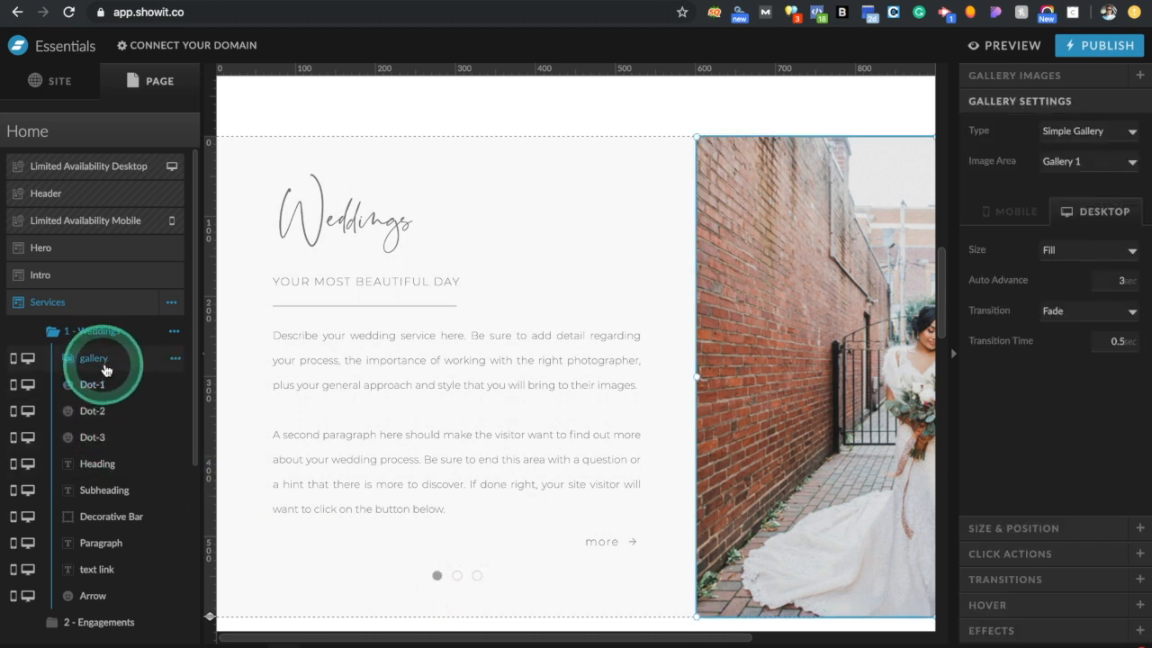
{"action": "left_click", "coordinate": [112, 465]}
{"action": "left_click", "coordinate": [111, 498]}
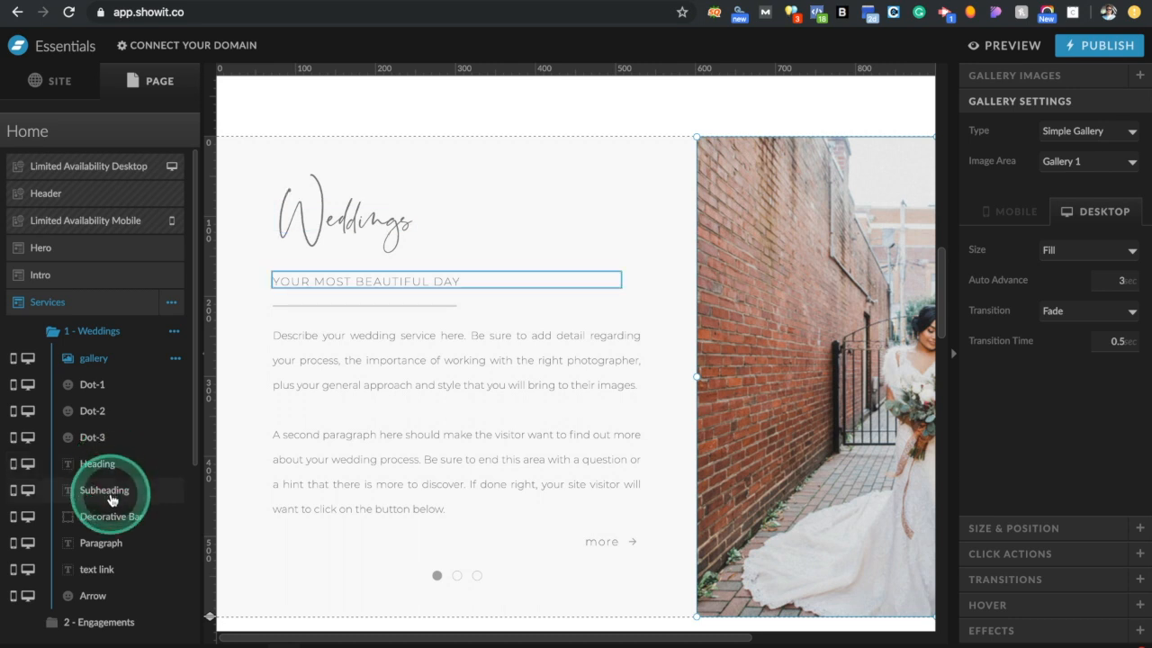
{"action": "left_click", "coordinate": [112, 516]}
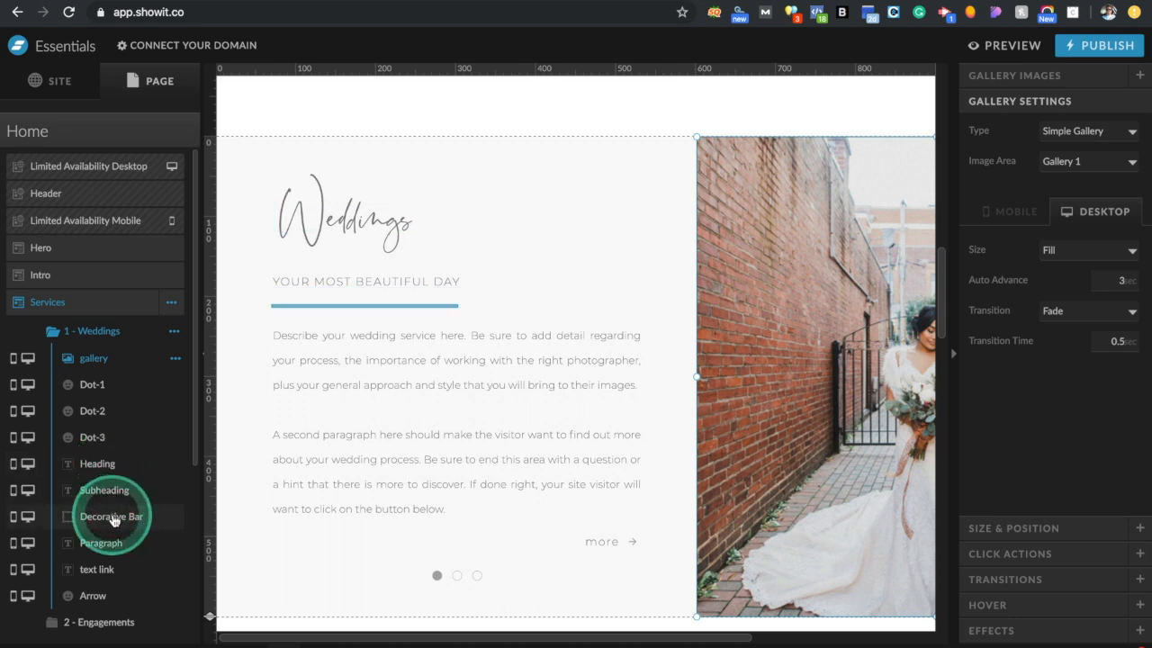
{"action": "left_click", "coordinate": [112, 518]}
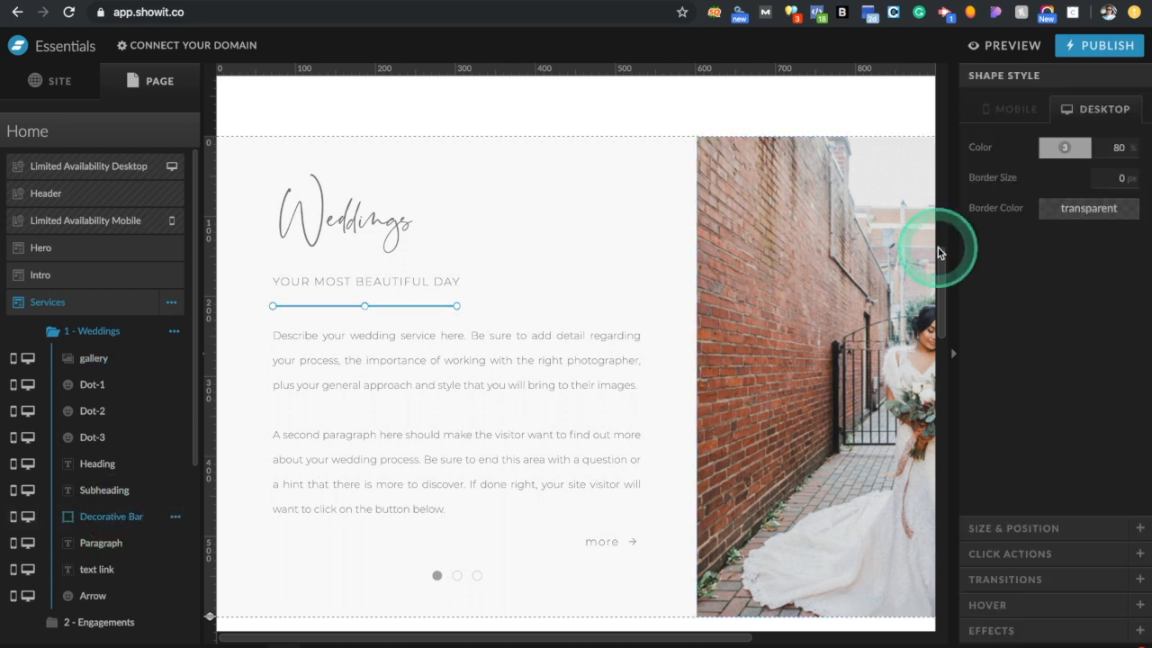
{"action": "left_click", "coordinate": [1028, 529]}
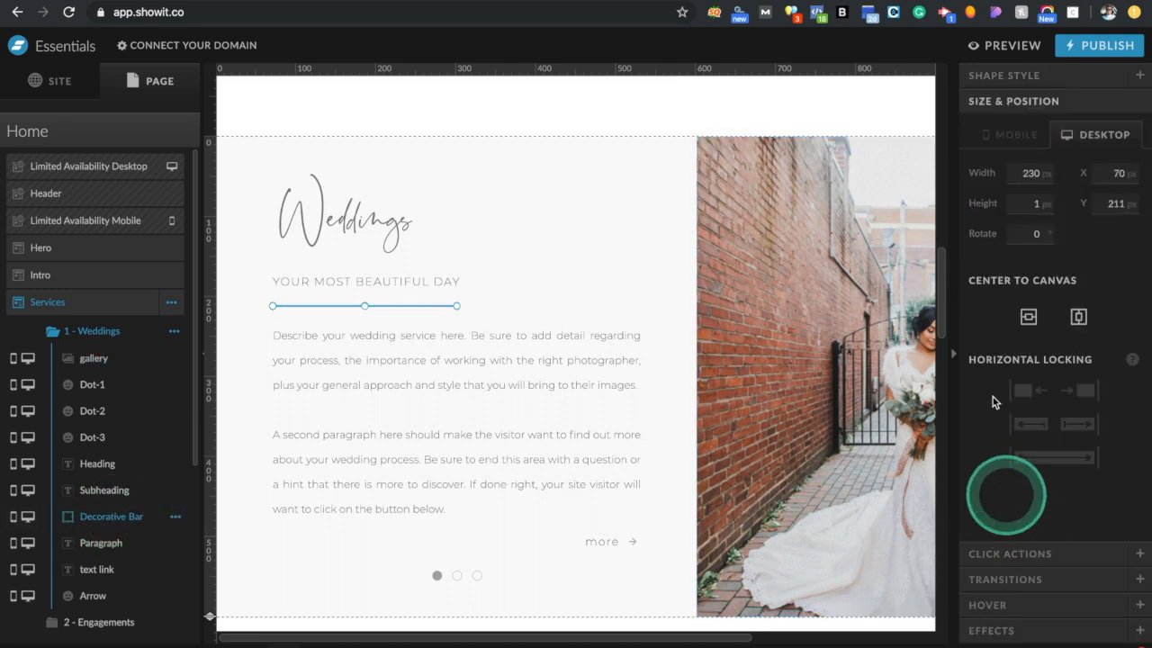
{"action": "left_click", "coordinate": [583, 314]}
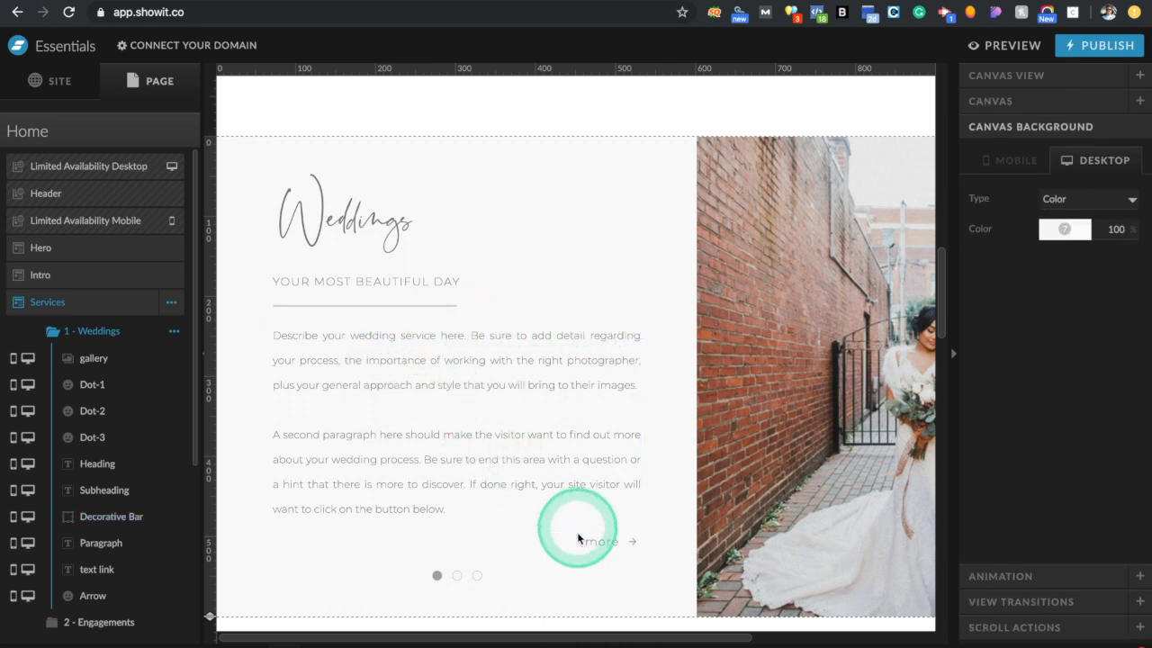
Add a rectangle to the Weddings slide as a 1 px high line, shortened to about 186 px
{"action": "mouse_move", "coordinate": [575, 642]}
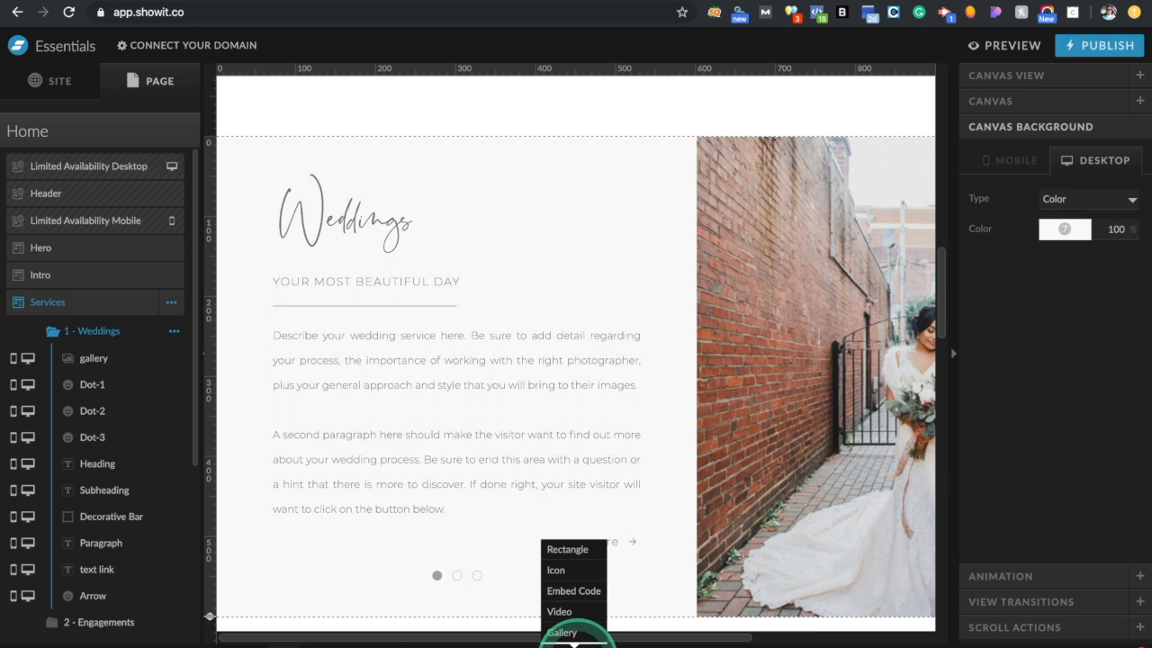
{"action": "left_click", "coordinate": [567, 549]}
{"action": "left_click", "coordinate": [1018, 201]}
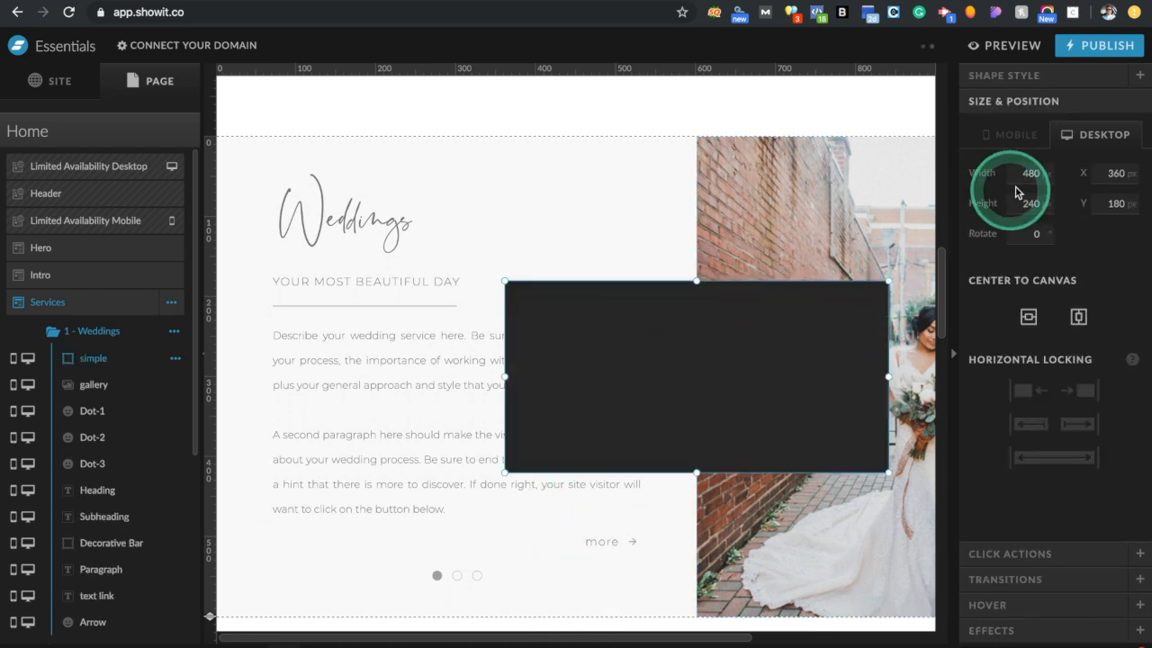
{"action": "type", "text": "1"}
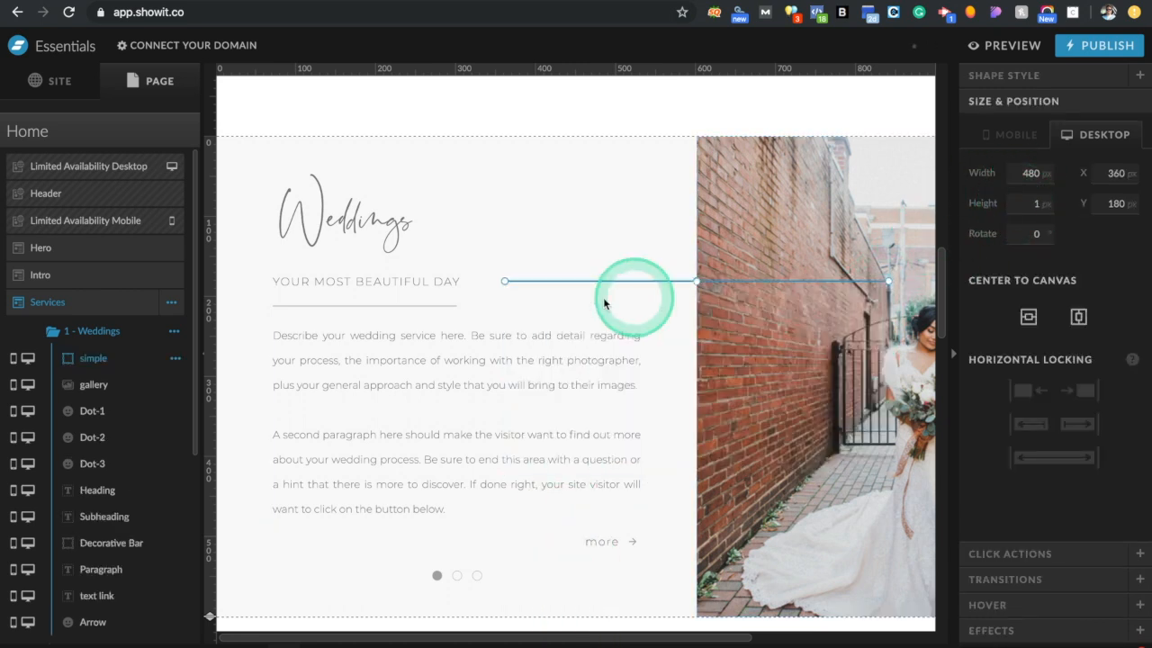
{"action": "left_click", "coordinate": [889, 283]}
{"action": "left_click_drag", "start_coordinate": [889, 283], "coordinate": [387, 261]}
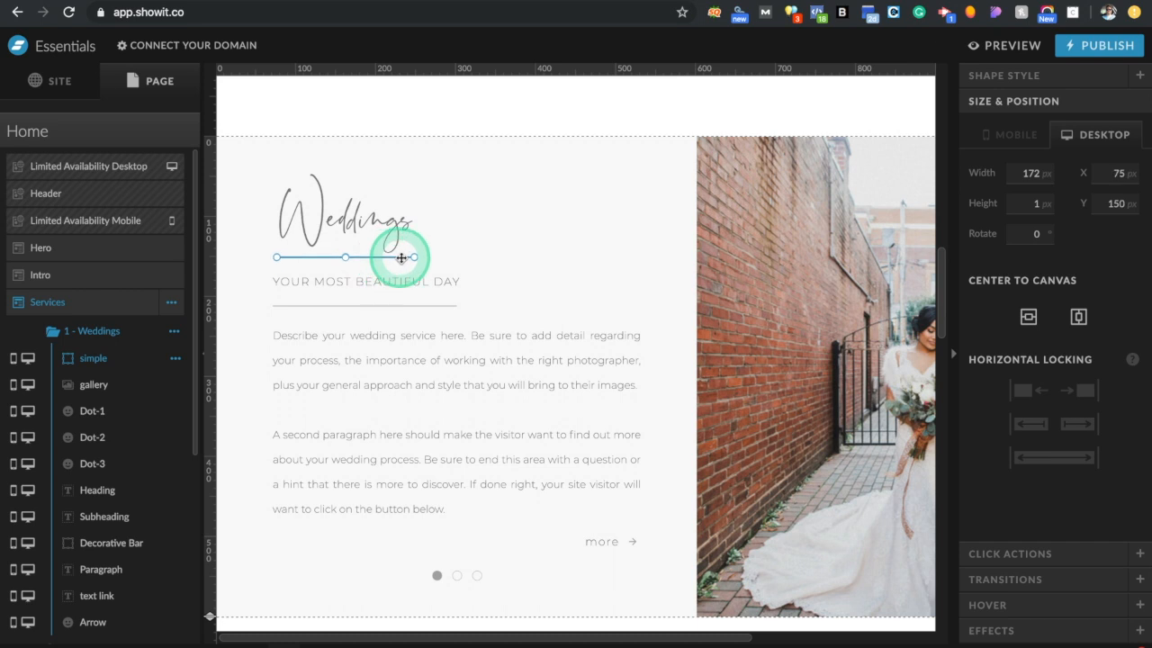
{"action": "left_click", "coordinate": [580, 255]}
Undo the line's changes so the extra line shape is removed
{"action": "left_click", "coordinate": [413, 265]}
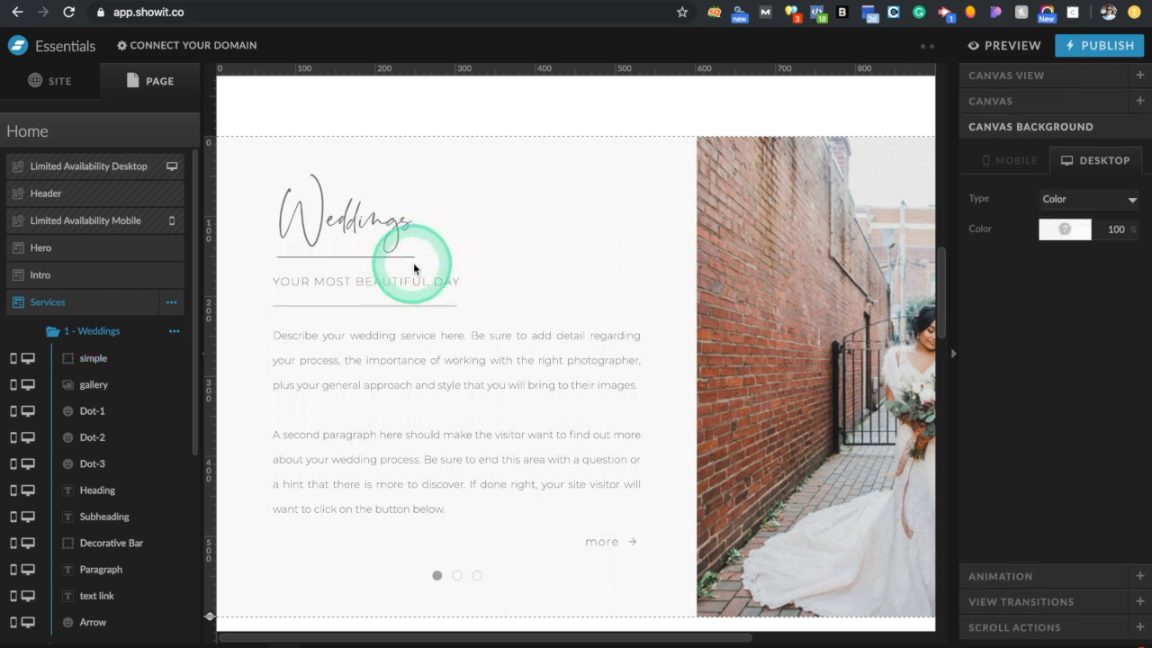
{"action": "key", "text": "super+z"}
{"action": "key", "text": "super+z"}
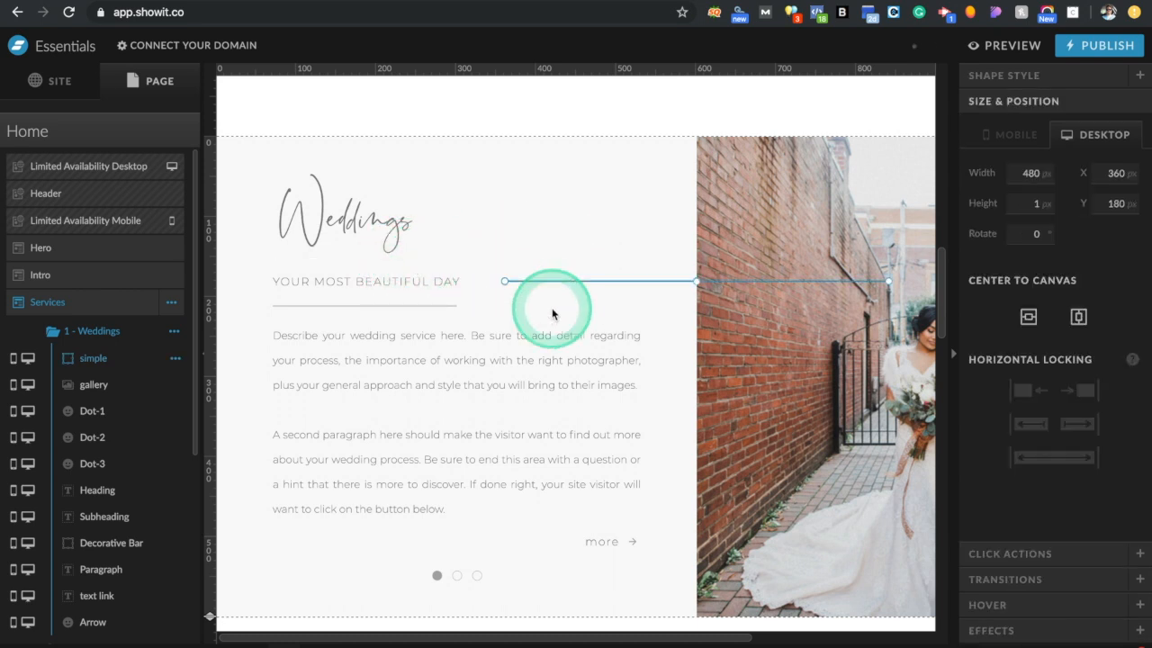
{"action": "key", "text": "super+z"}
{"action": "key", "text": "super+z"}
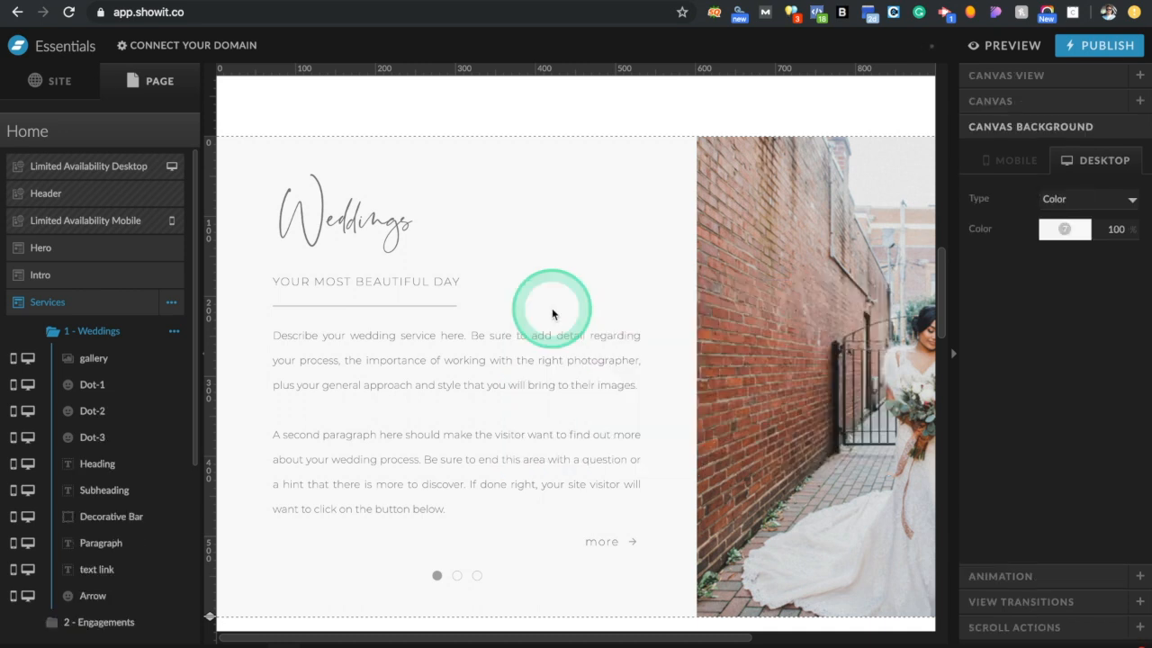
Select the Weddings paragraph and open the 1 - Weddings group's options menu
{"action": "left_click", "coordinate": [384, 398]}
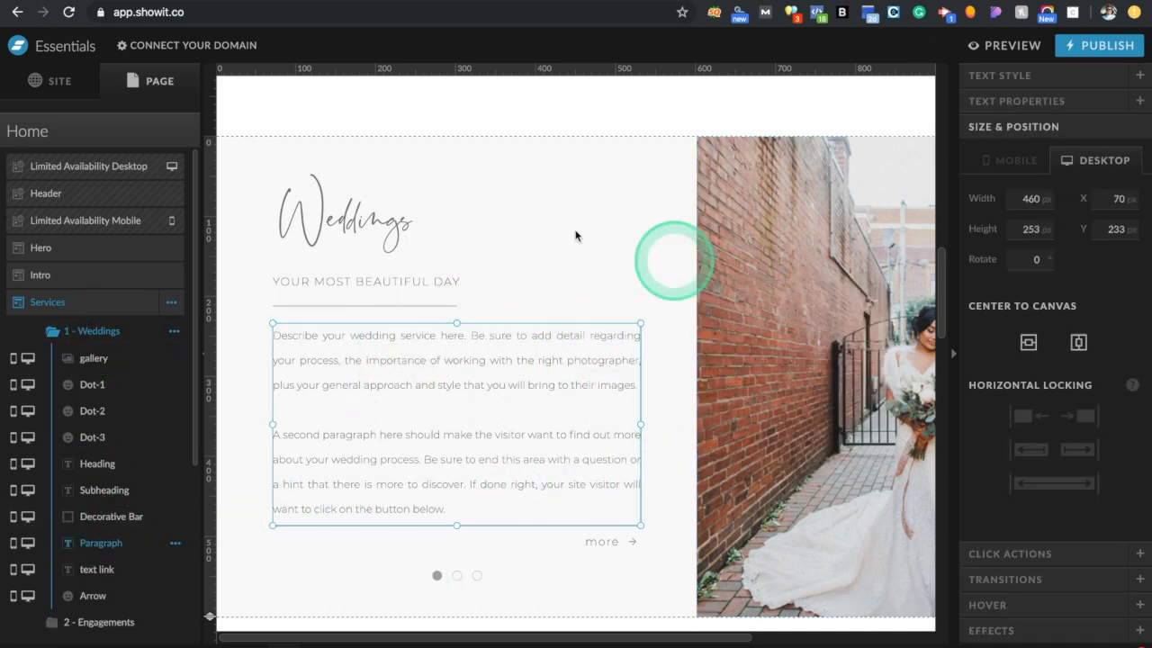
{"action": "left_click", "coordinate": [172, 332]}
{"action": "left_click", "coordinate": [171, 383]}
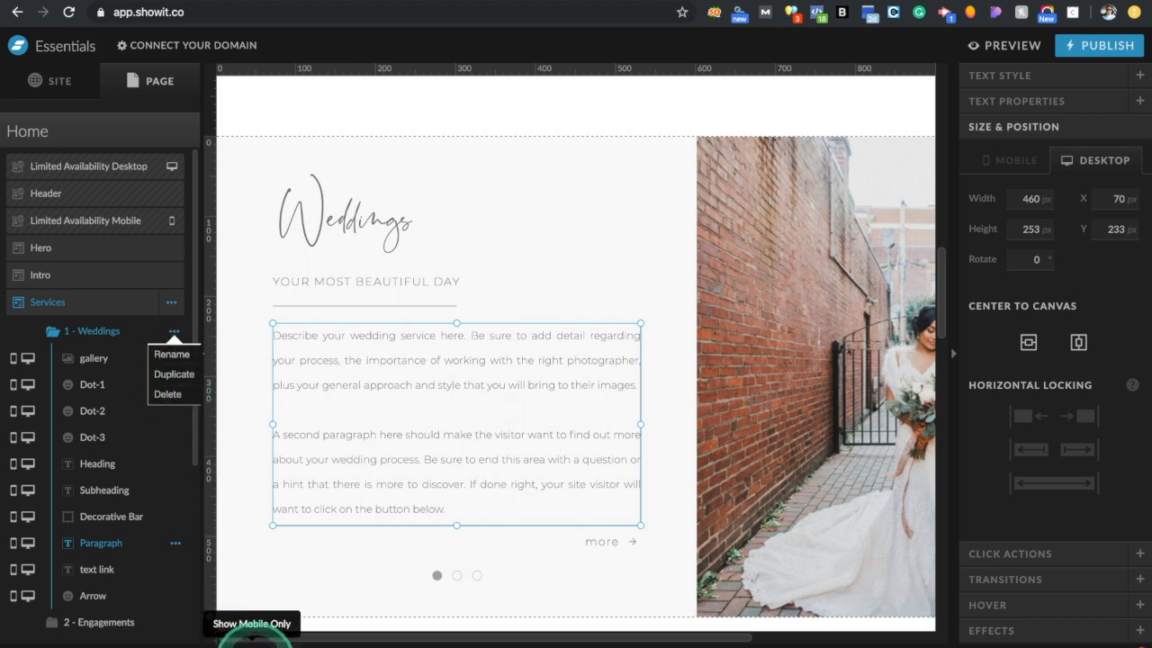
{"action": "left_click", "coordinate": [252, 636]}
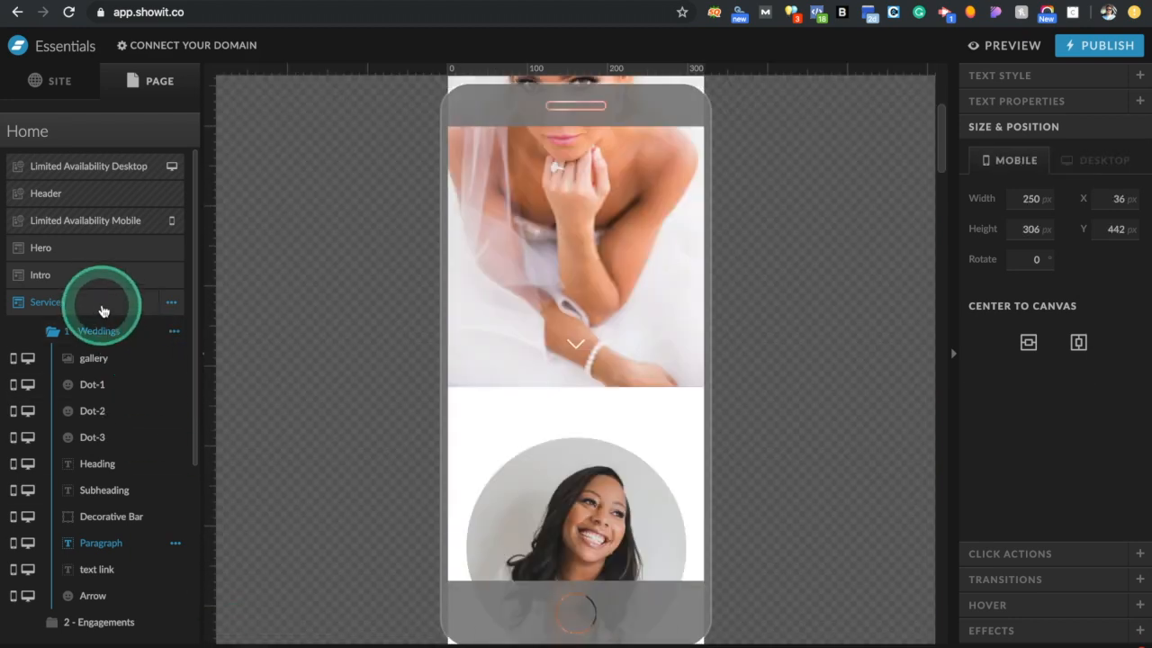
{"action": "left_click", "coordinate": [557, 424]}
{"action": "scroll", "coordinate": [559, 424], "scroll_direction": "down", "scroll_amount": 4}
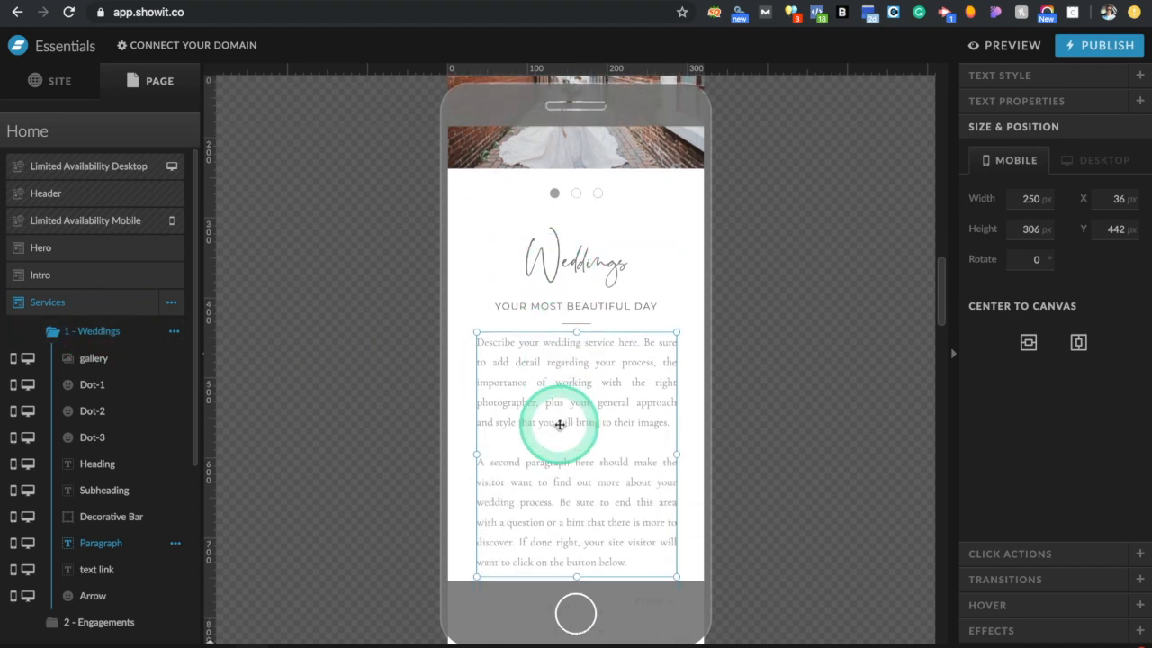
{"action": "scroll", "coordinate": [559, 424], "scroll_direction": "up", "scroll_amount": 4}
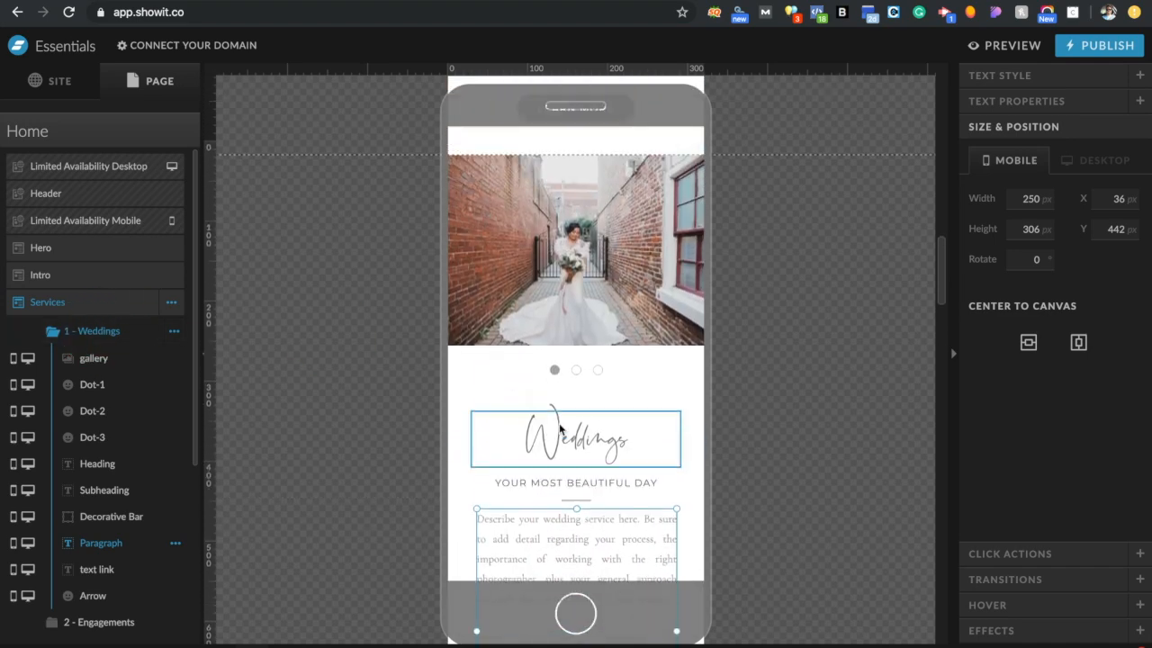
{"action": "scroll", "coordinate": [559, 429], "scroll_direction": "up", "scroll_amount": 1}
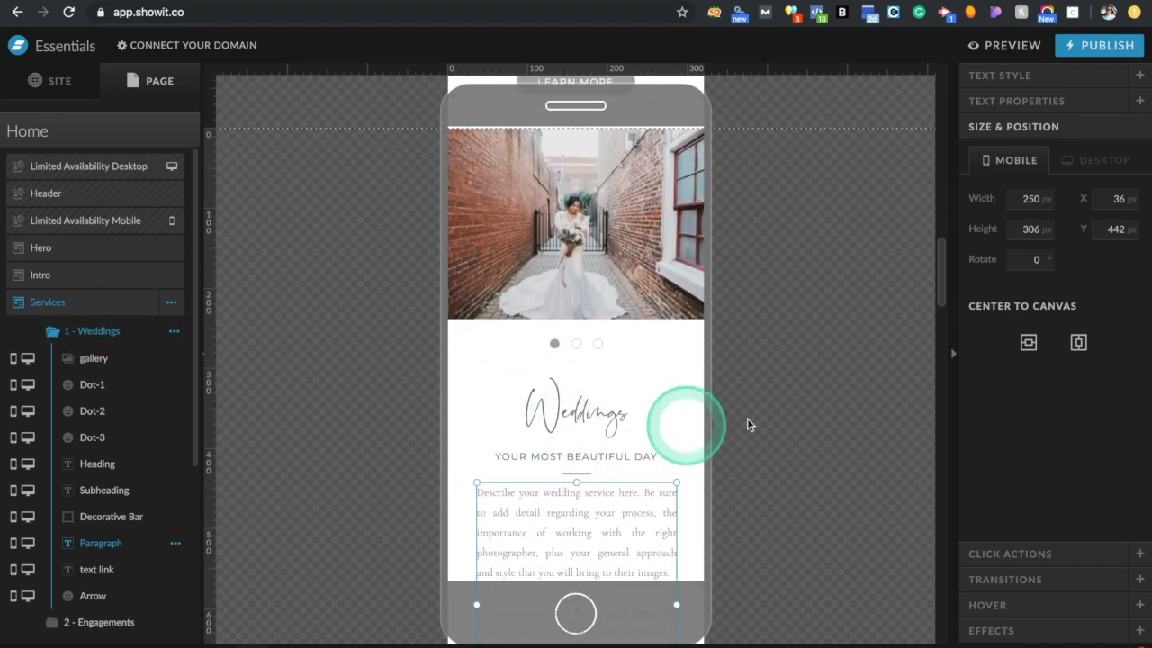
{"action": "left_click", "coordinate": [730, 477]}
{"action": "scroll", "coordinate": [731, 478], "scroll_direction": "down", "scroll_amount": 3}
{"action": "scroll", "coordinate": [730, 483], "scroll_direction": "down", "scroll_amount": 1}
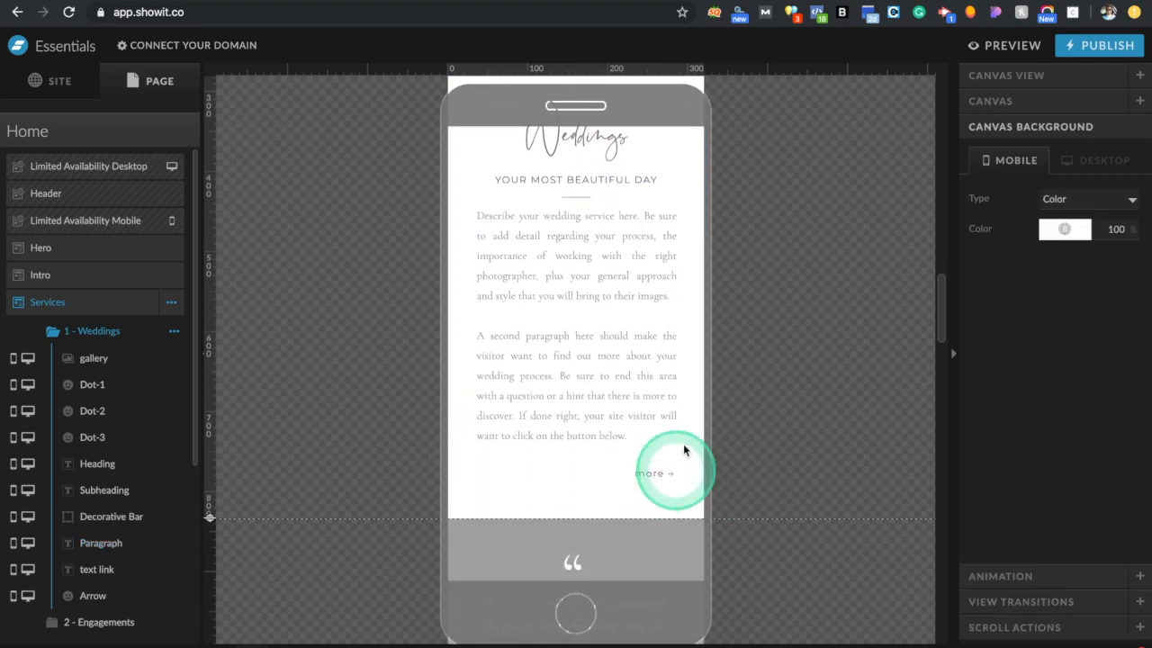
{"action": "left_click", "coordinate": [631, 324]}
{"action": "scroll", "coordinate": [632, 328], "scroll_direction": "up", "scroll_amount": 2}
{"action": "scroll", "coordinate": [631, 327], "scroll_direction": "up", "scroll_amount": 1}
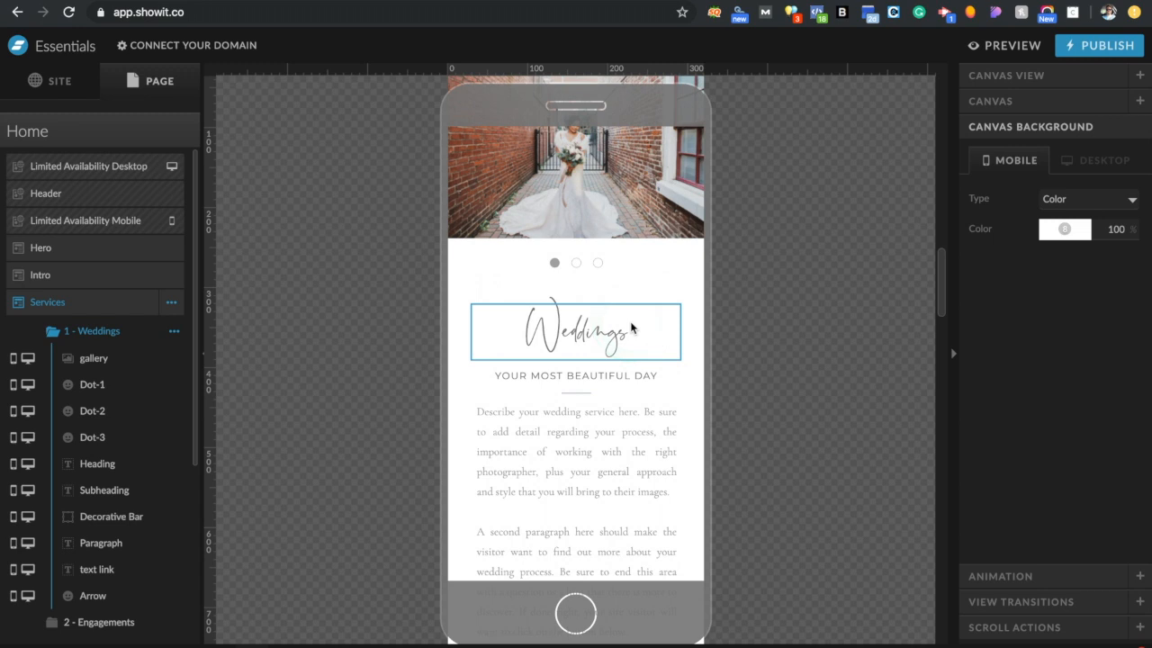
{"action": "scroll", "coordinate": [631, 327], "scroll_direction": "down", "scroll_amount": 3}
{"action": "left_click", "coordinate": [650, 453]}
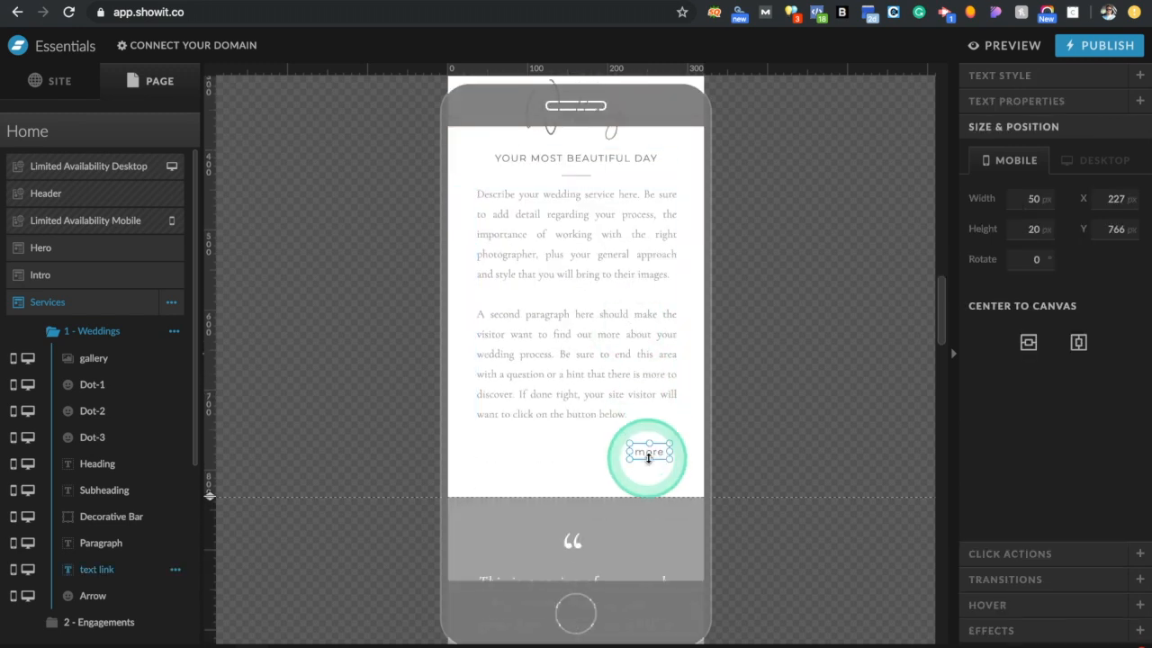
{"action": "left_click", "coordinate": [1008, 553]}
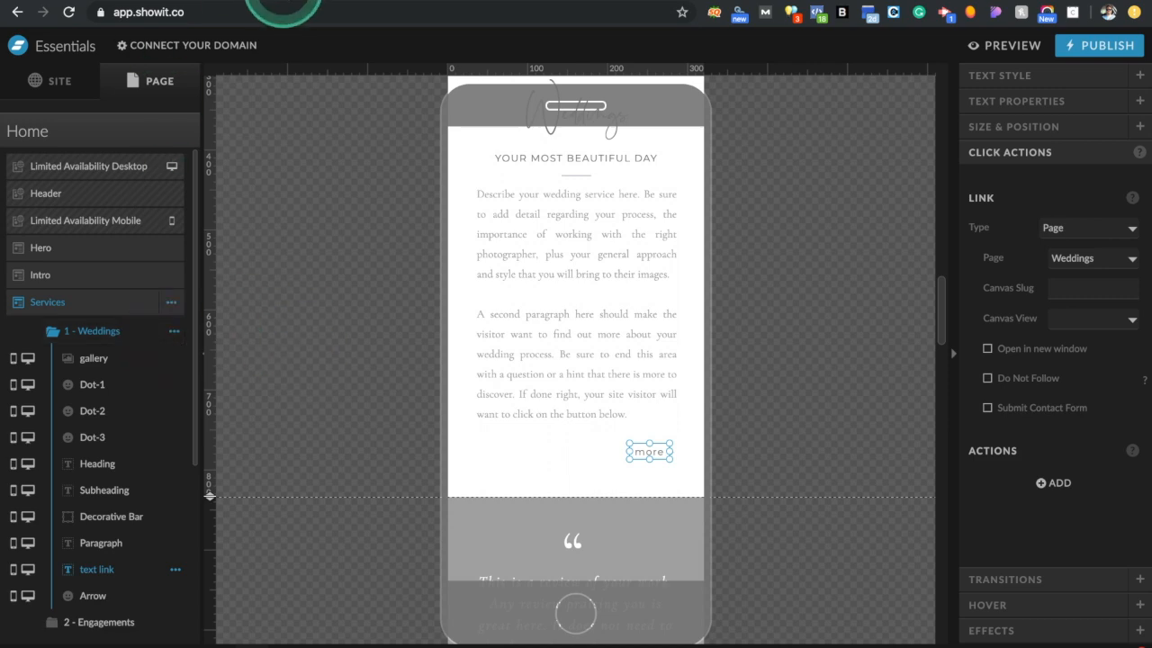
{"action": "left_click", "coordinate": [283, 0]}
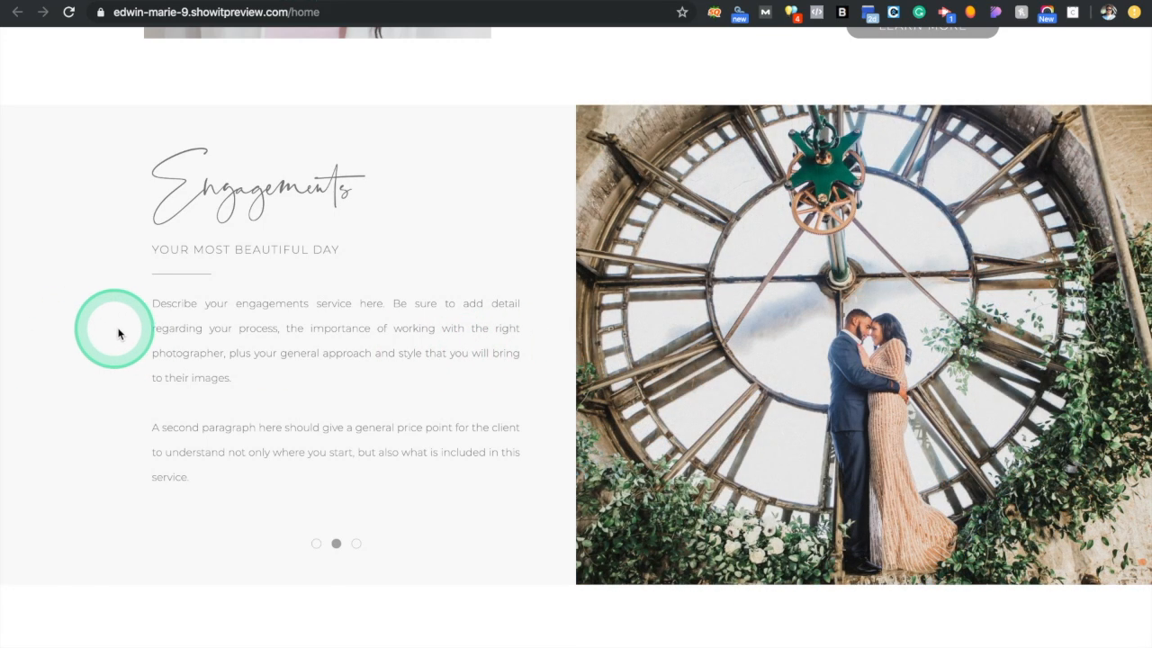
{"action": "left_click", "coordinate": [117, 2]}
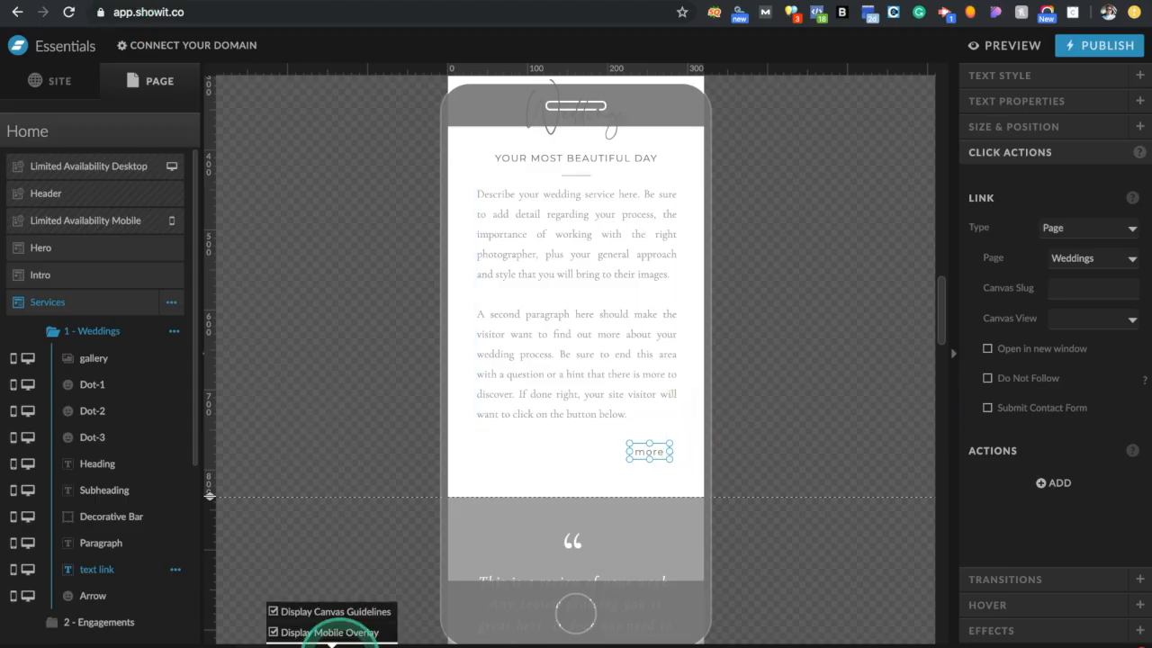
{"action": "left_click", "coordinate": [290, 639]}
{"action": "scroll", "coordinate": [687, 513], "scroll_direction": "down", "scroll_amount": 10}
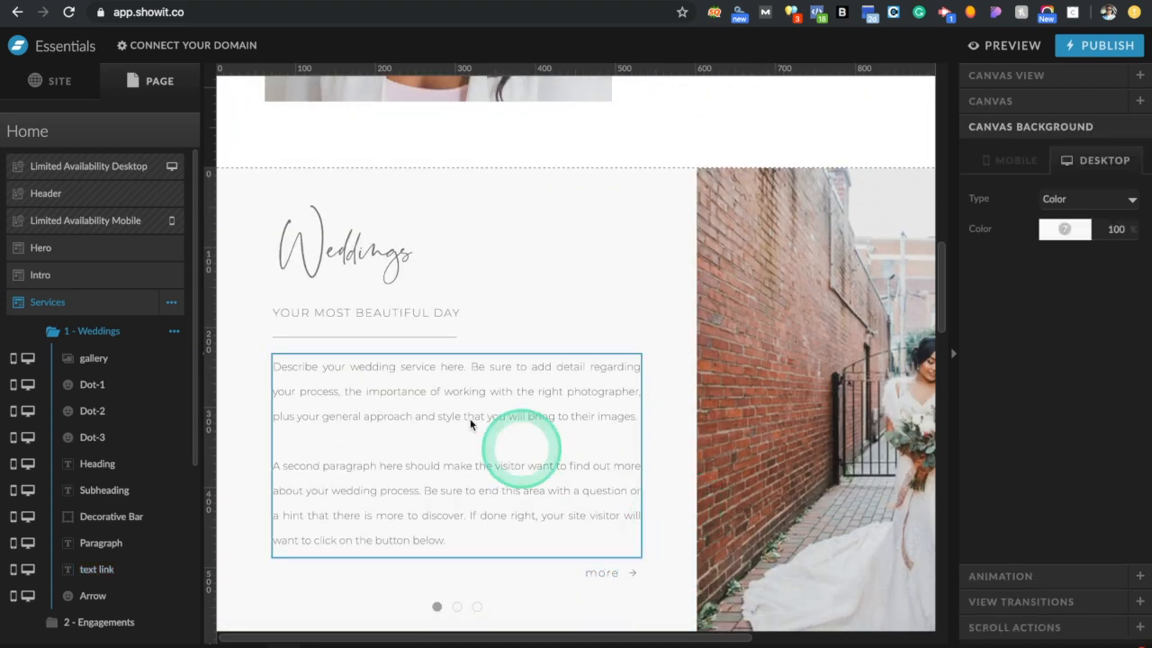
Lock the Weddings paragraph, decorative bar, subheading and heading to the left side
{"action": "left_click", "coordinate": [499, 398]}
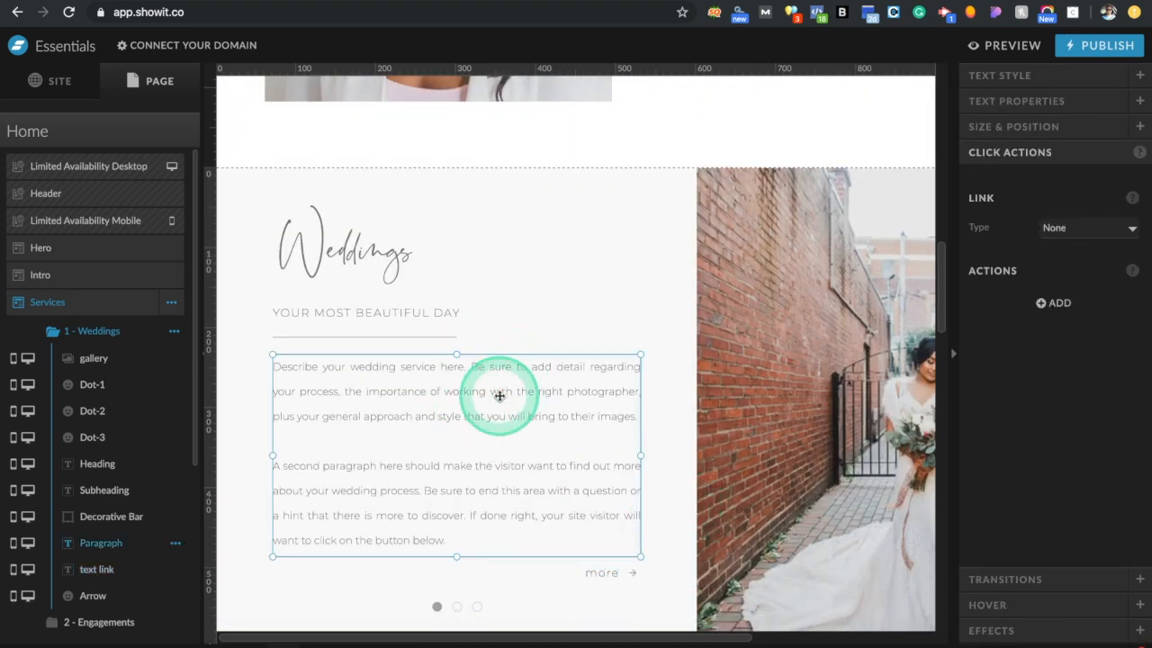
{"action": "left_click", "coordinate": [1067, 129]}
{"action": "left_click", "coordinate": [1023, 418]}
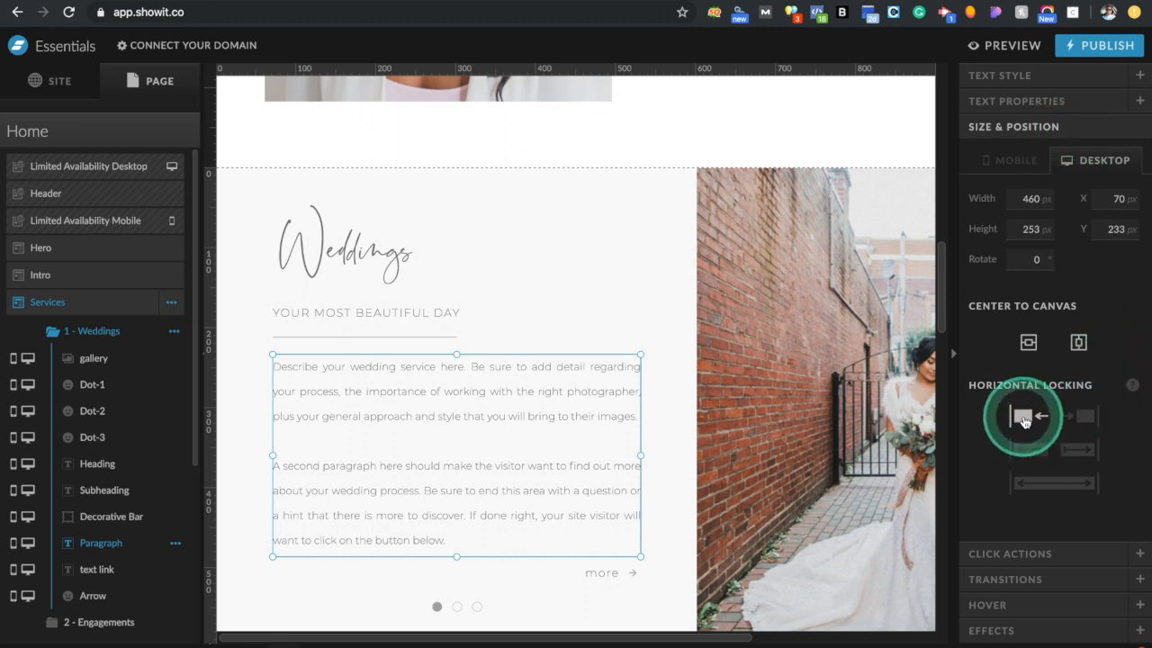
{"action": "left_click", "coordinate": [357, 337]}
{"action": "left_click", "coordinate": [1036, 389]}
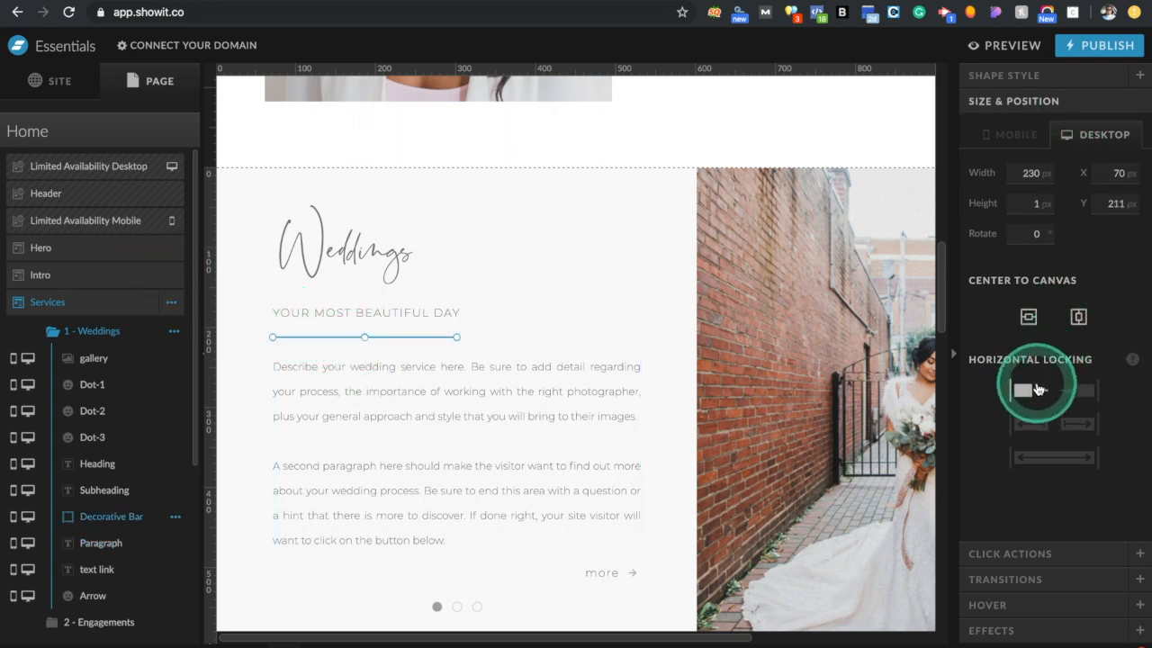
{"action": "left_click", "coordinate": [361, 257]}
{"action": "left_click", "coordinate": [365, 313]}
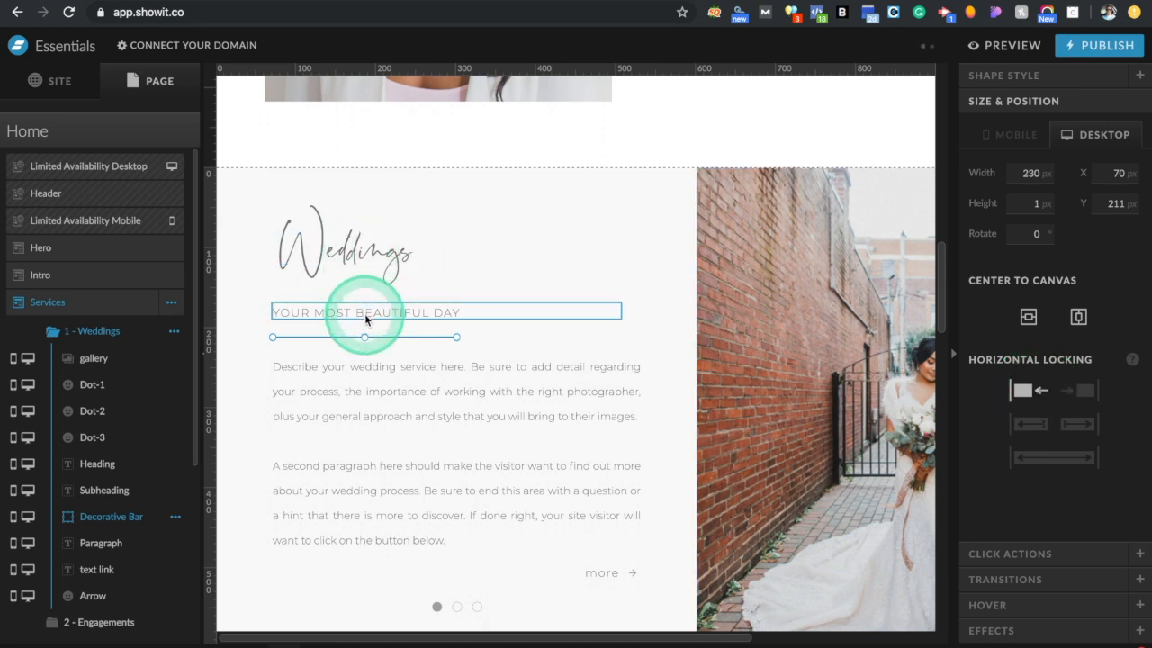
{"action": "left_click", "coordinate": [310, 243]}
{"action": "left_click", "coordinate": [1023, 419]}
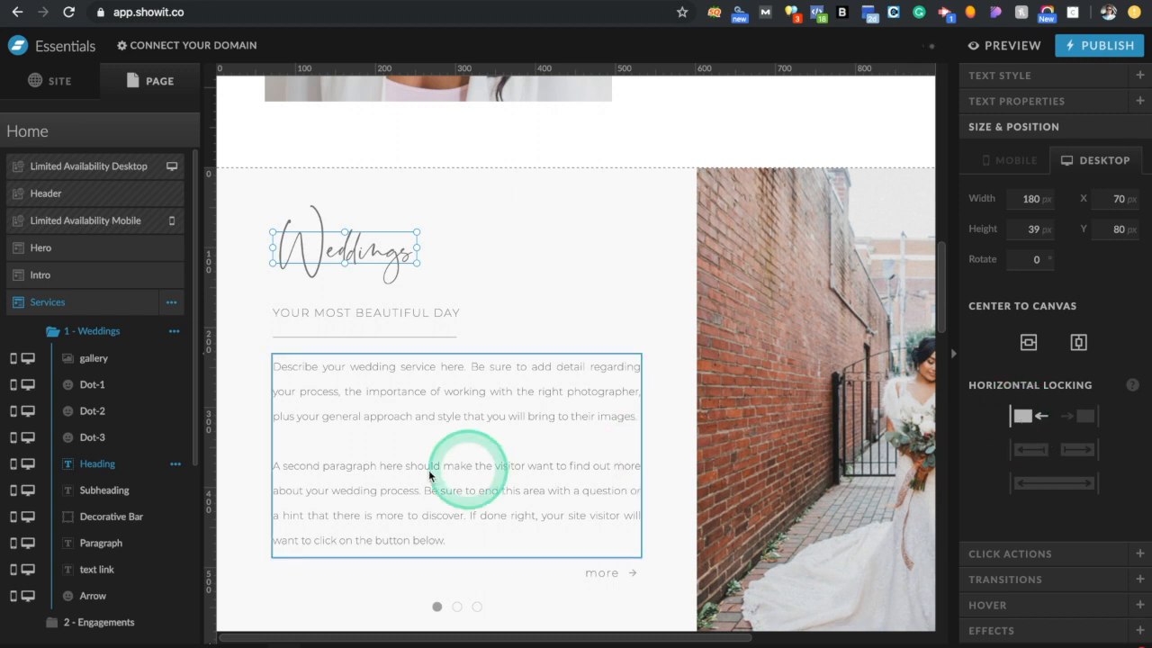
Lock the more link, arrow and three slider dots to the left, then select the Weddings gallery
{"action": "left_click", "coordinate": [608, 574]}
{"action": "left_click", "coordinate": [1028, 417]}
{"action": "left_click", "coordinate": [628, 578]}
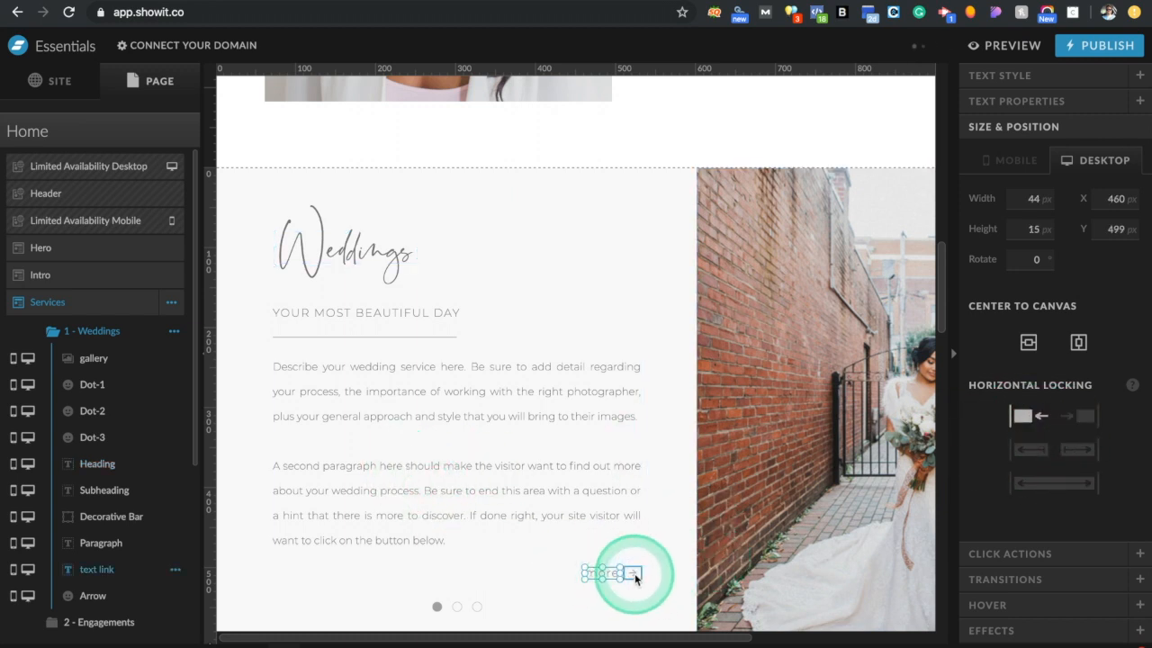
{"action": "left_click", "coordinate": [1029, 416]}
{"action": "left_click", "coordinate": [432, 605]}
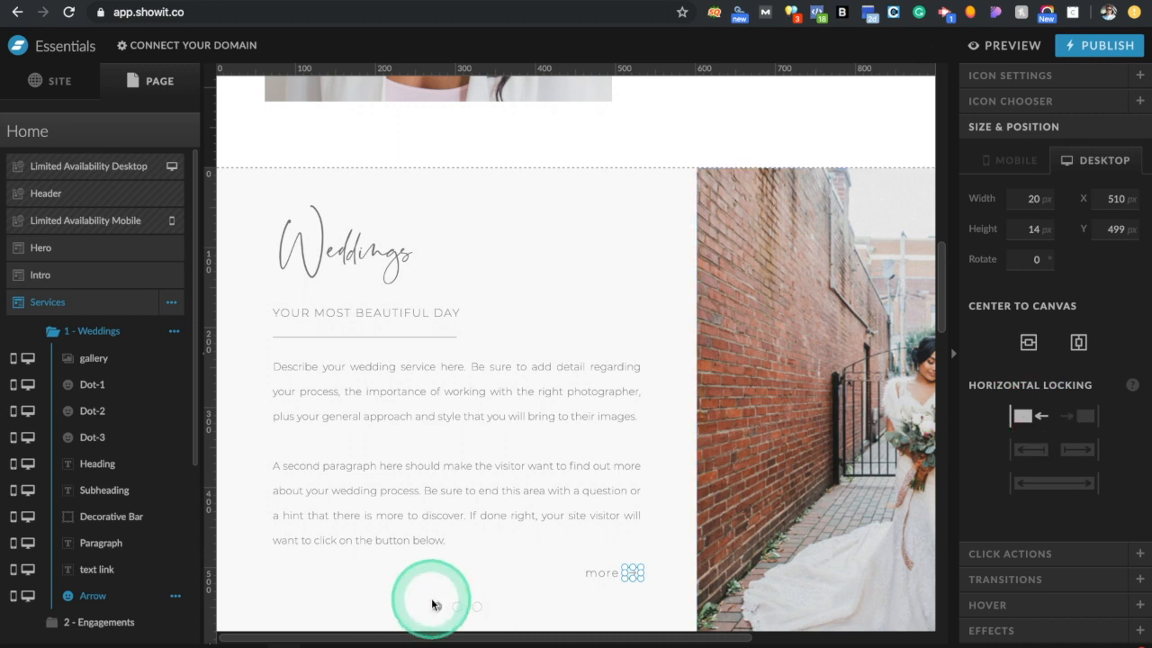
{"action": "left_click", "coordinate": [1030, 420]}
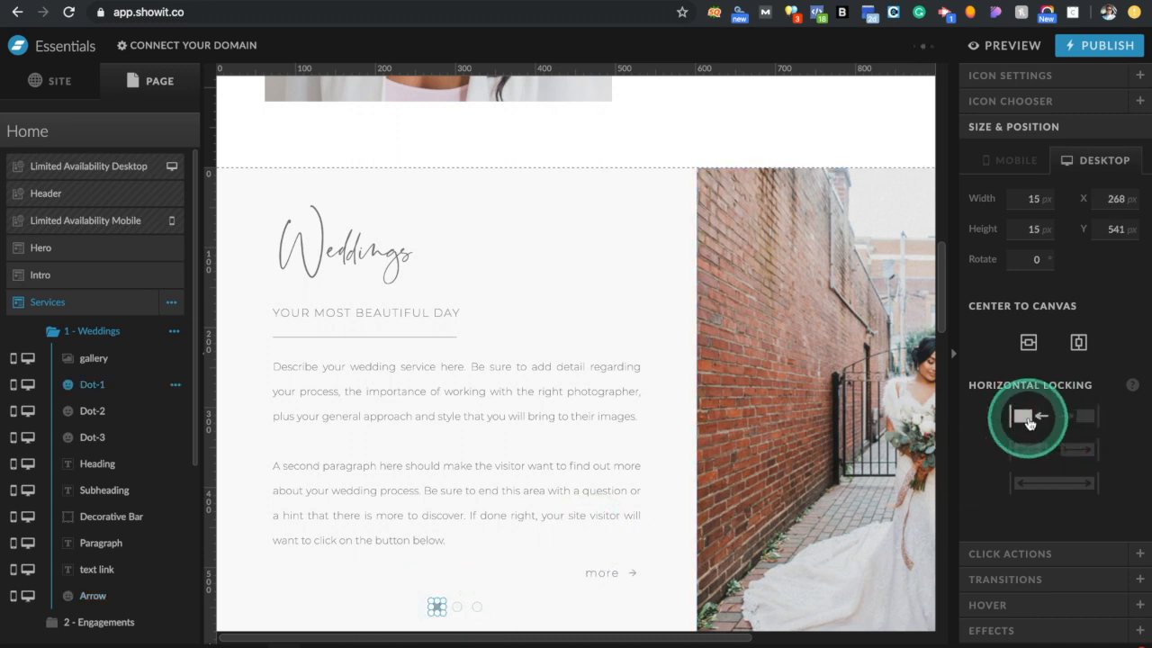
{"action": "left_click", "coordinate": [457, 606]}
{"action": "left_click", "coordinate": [1039, 414]}
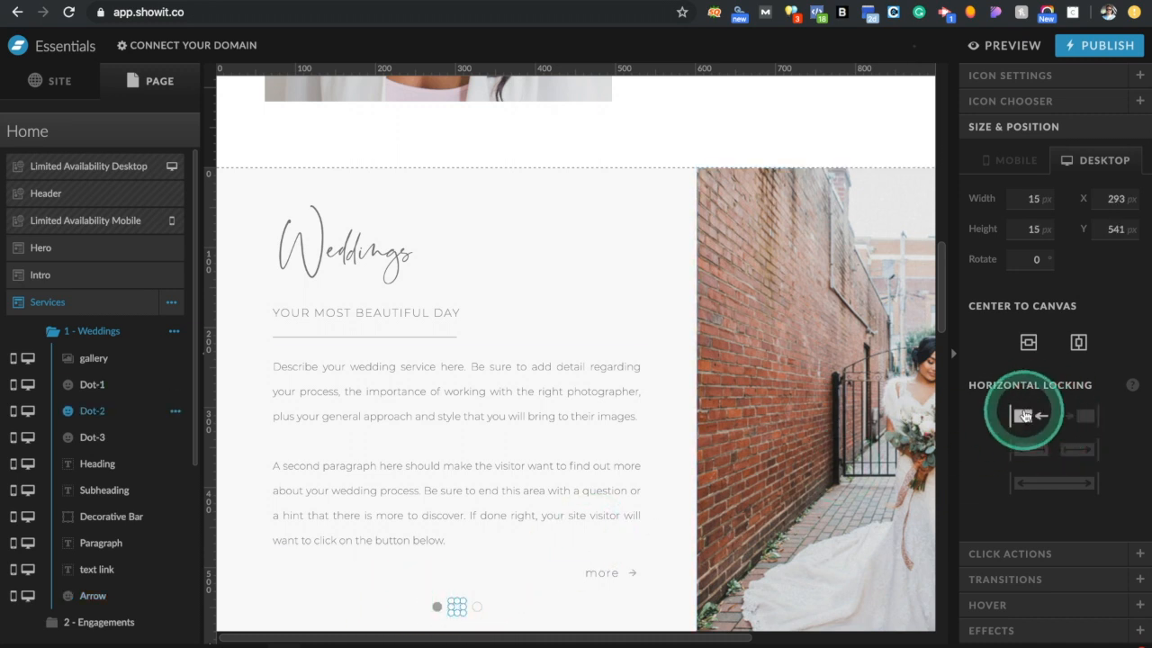
{"action": "left_click", "coordinate": [475, 605]}
{"action": "left_click", "coordinate": [489, 592]}
{"action": "left_click", "coordinate": [1023, 416]}
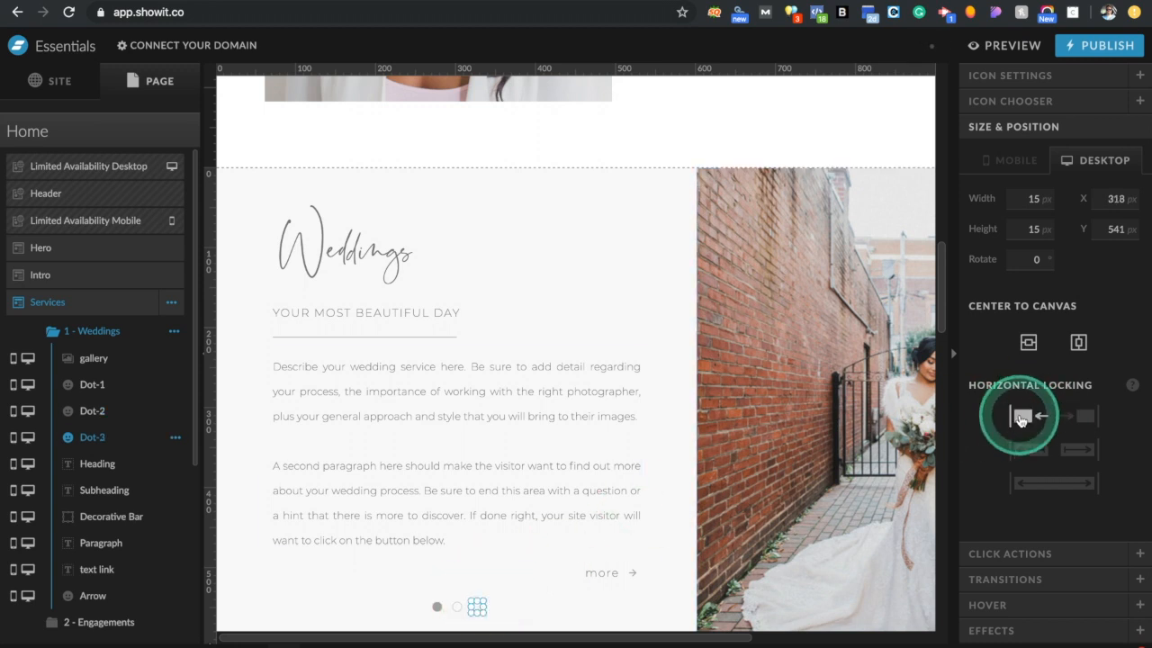
{"action": "left_click", "coordinate": [795, 469]}
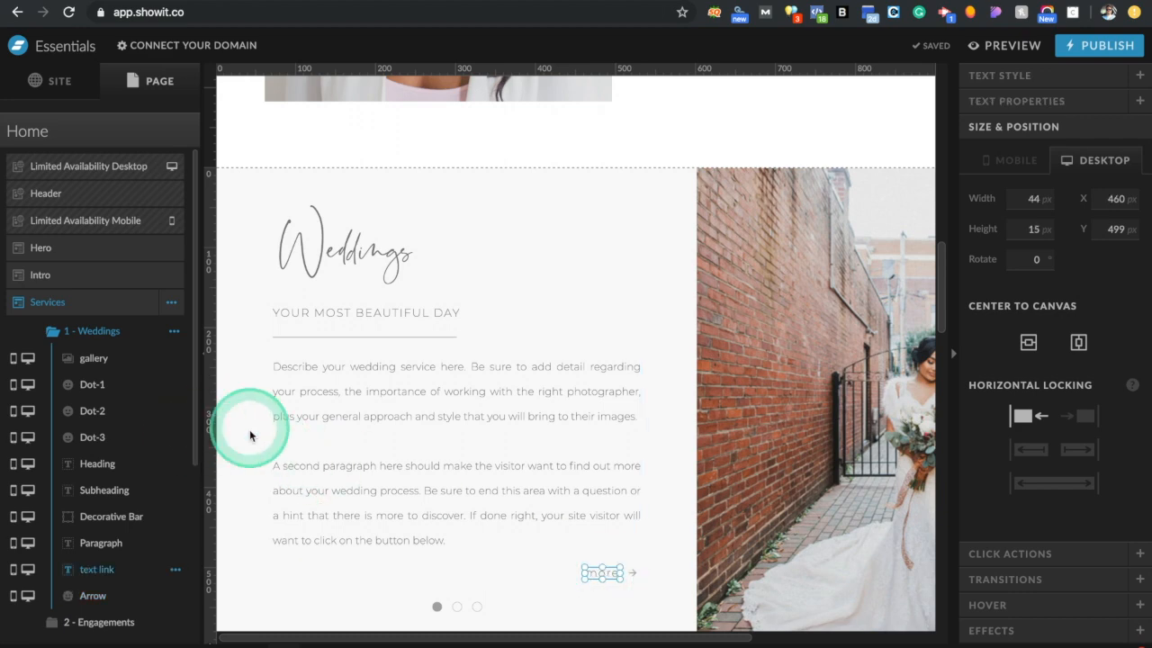
{"action": "left_click", "coordinate": [820, 423]}
Set the Weddings gallery's horizontal locking to full-width stretch, then preview the site
{"action": "scroll", "coordinate": [820, 423], "scroll_direction": "right", "scroll_amount": 5}
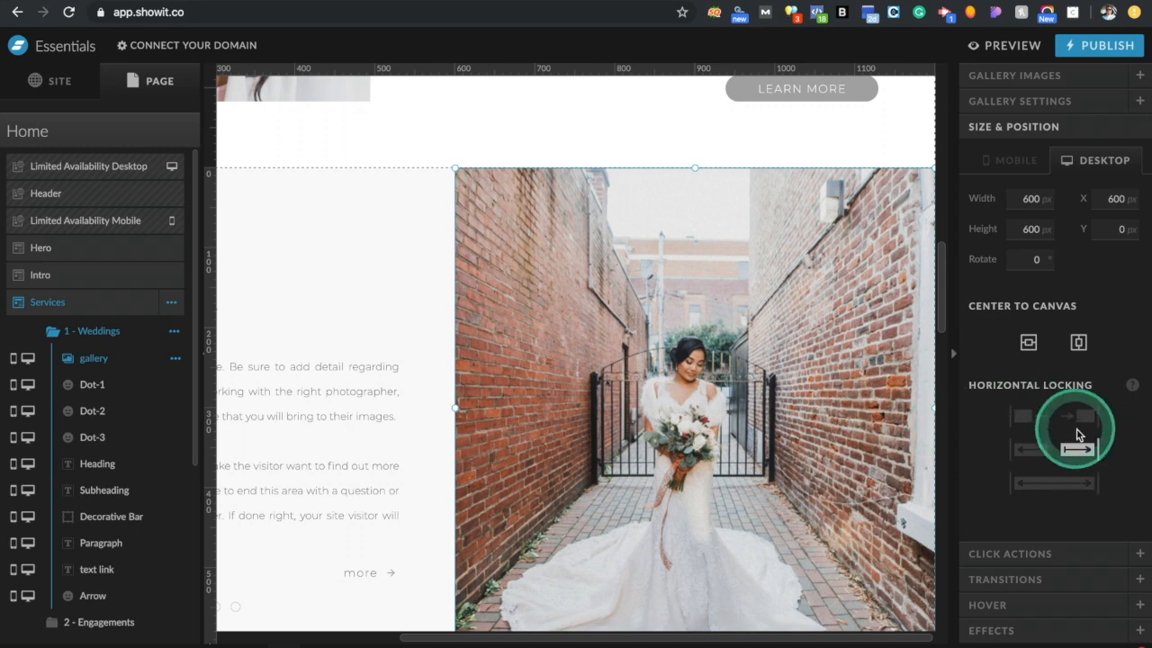
{"action": "left_click", "coordinate": [1100, 444]}
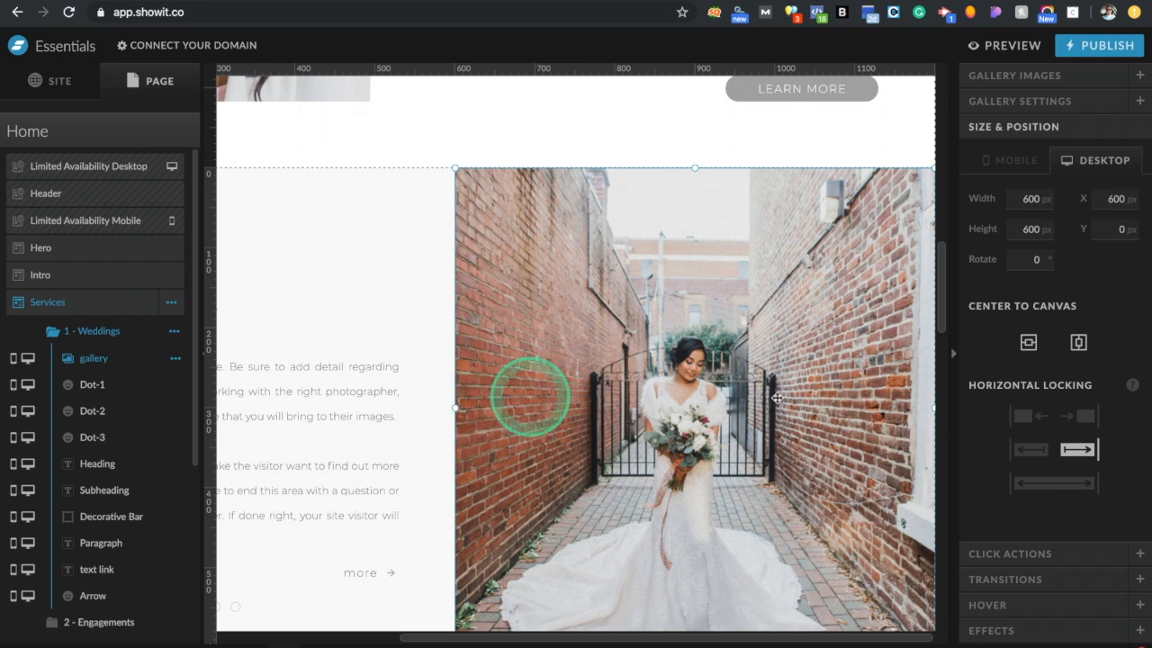
{"action": "left_click", "coordinate": [1032, 484]}
{"action": "left_click", "coordinate": [1032, 483]}
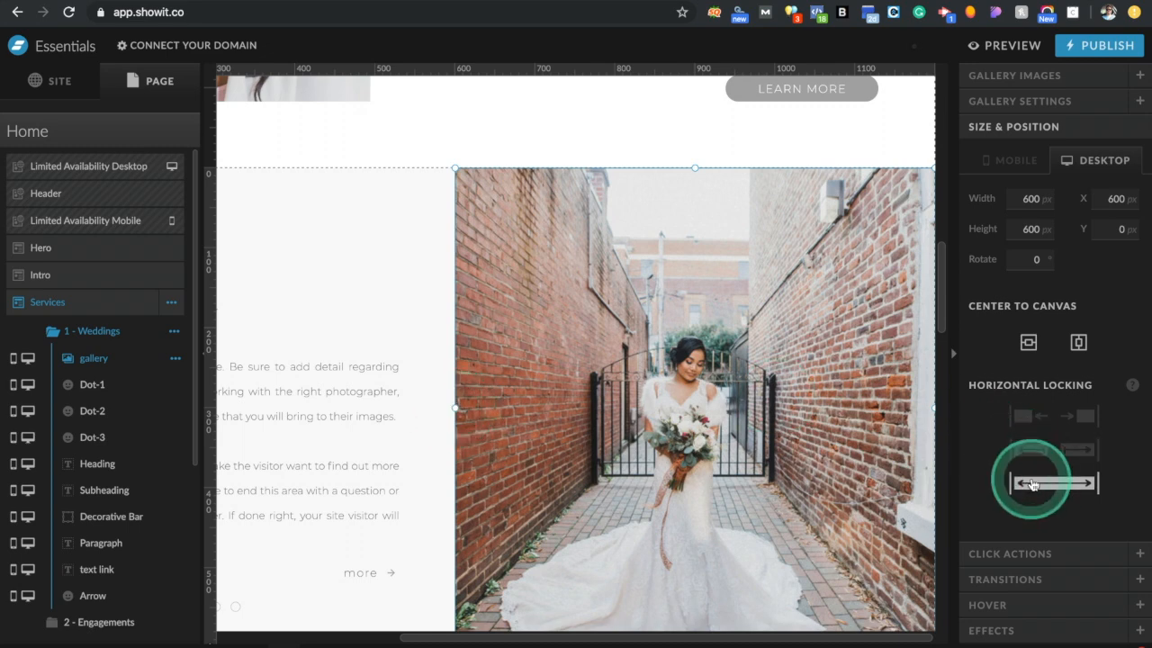
{"action": "left_click", "coordinate": [858, 378]}
{"action": "left_click", "coordinate": [524, 383]}
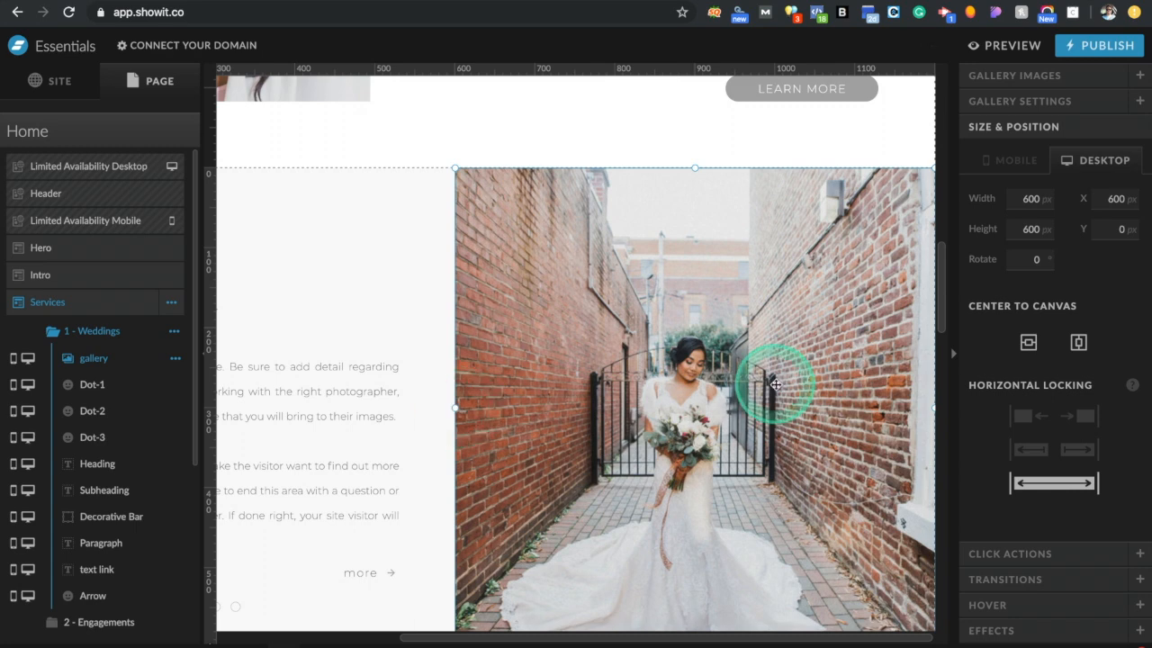
{"action": "left_click", "coordinate": [1005, 46]}
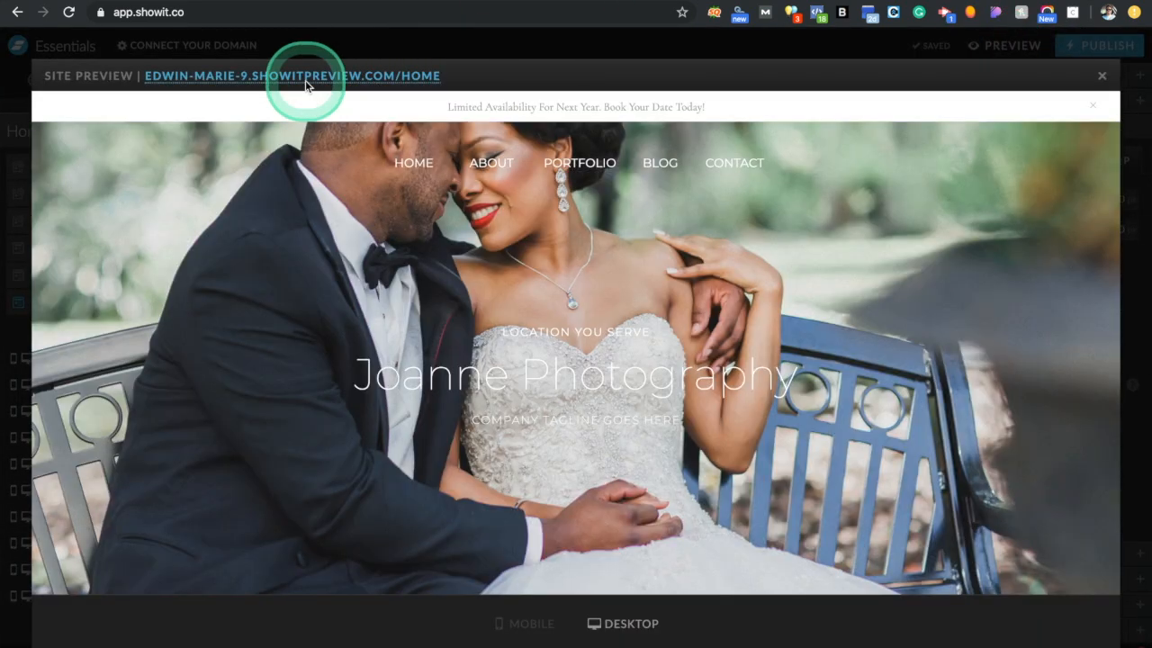
{"action": "left_click", "coordinate": [306, 77]}
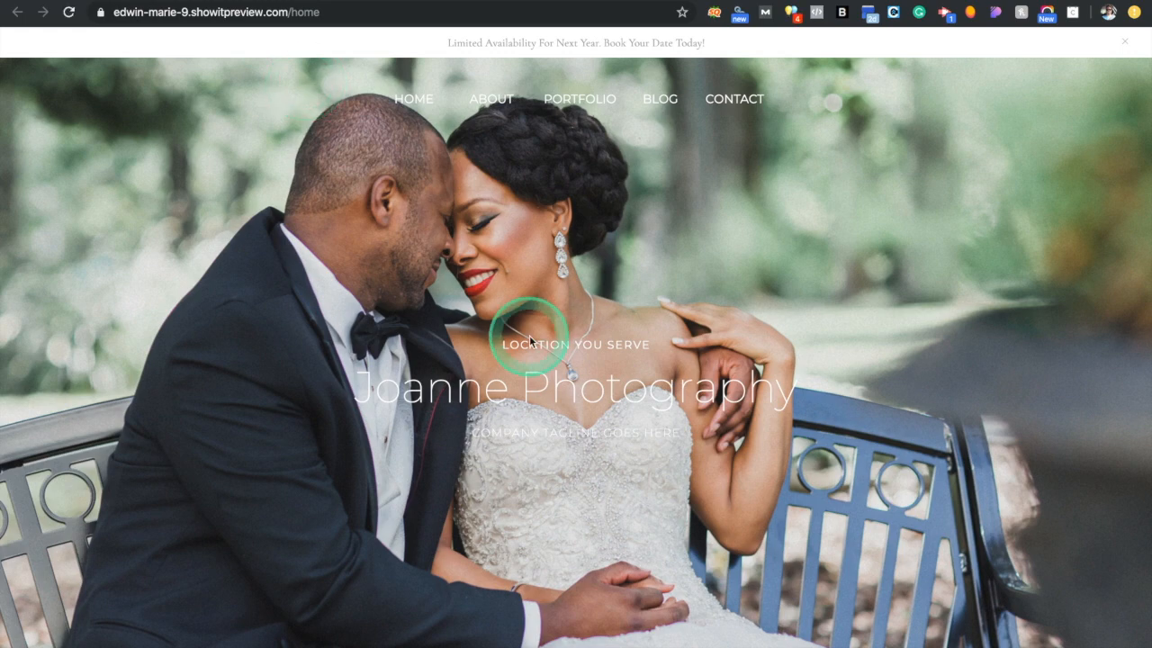
{"action": "scroll", "coordinate": [529, 335], "scroll_direction": "down", "scroll_amount": 3}
{"action": "scroll", "coordinate": [529, 335], "scroll_direction": "down", "scroll_amount": 10}
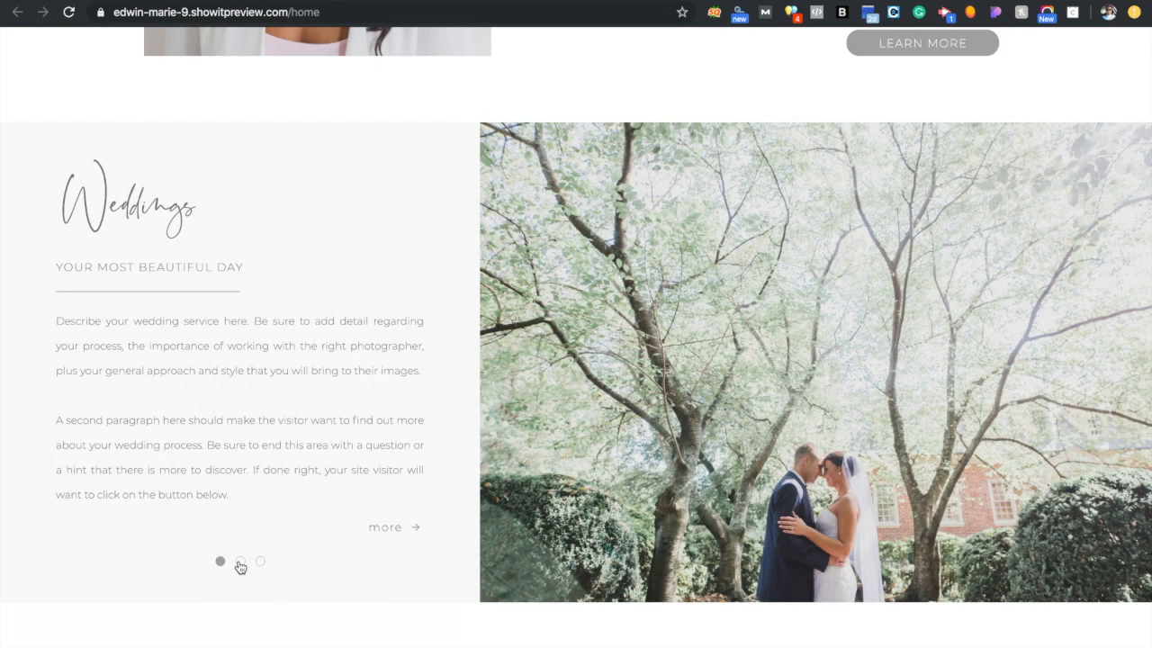
{"action": "left_click", "coordinate": [241, 567]}
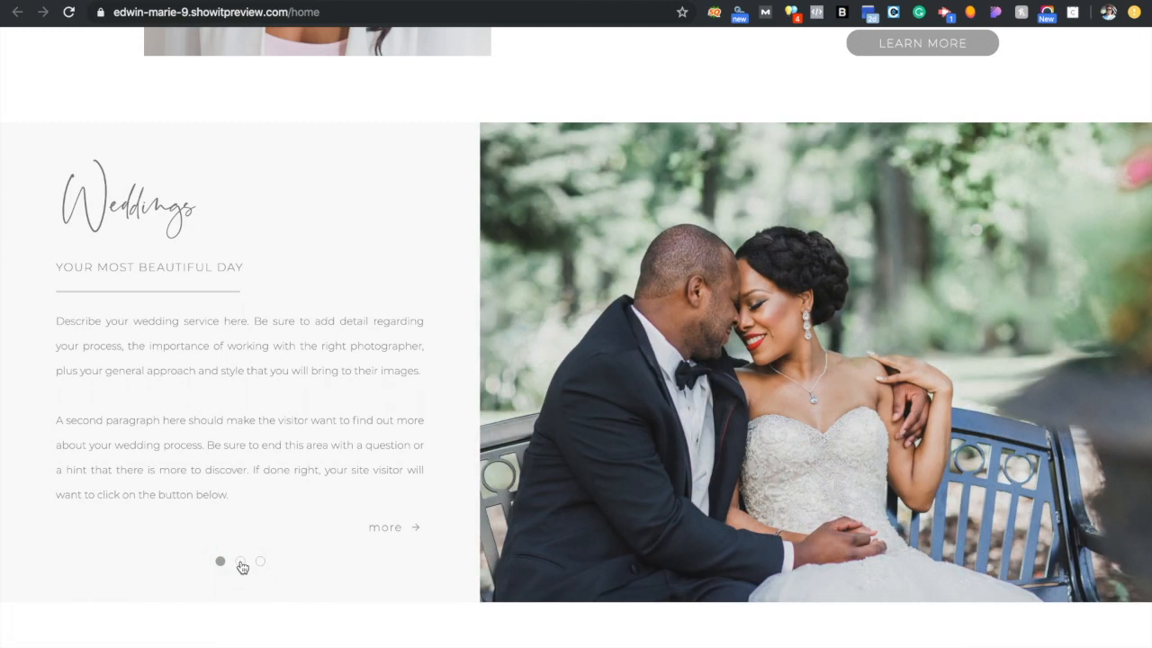
{"action": "left_click", "coordinate": [241, 565]}
{"action": "left_click", "coordinate": [868, 489]}
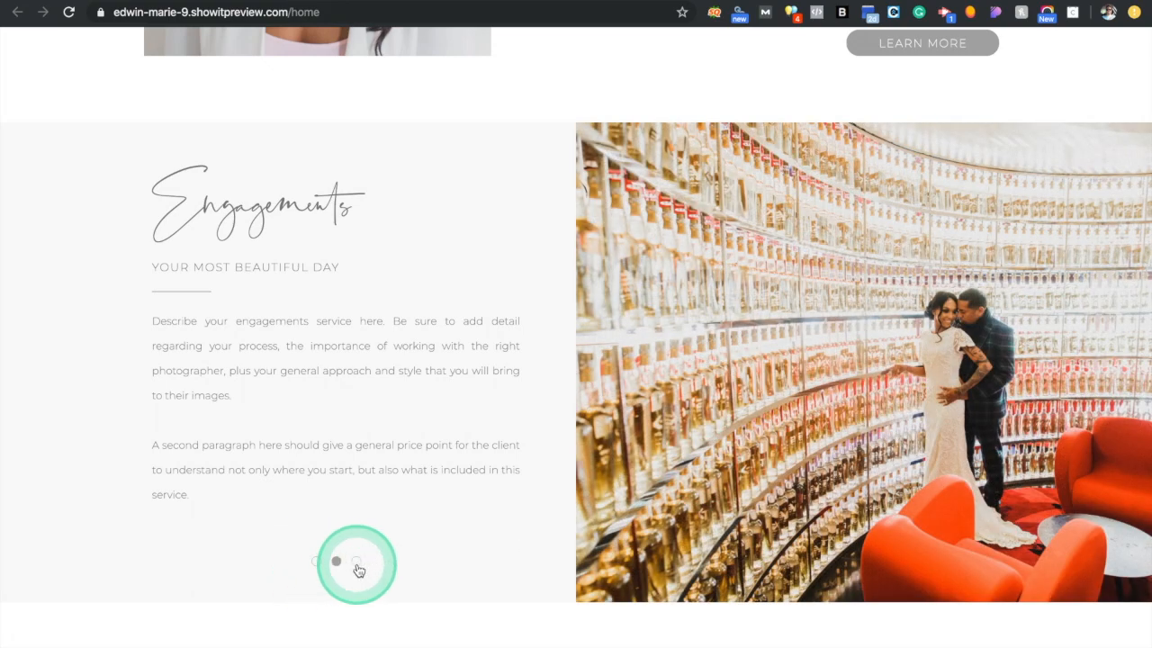
{"action": "left_click", "coordinate": [357, 563]}
{"action": "left_click", "coordinate": [316, 563]}
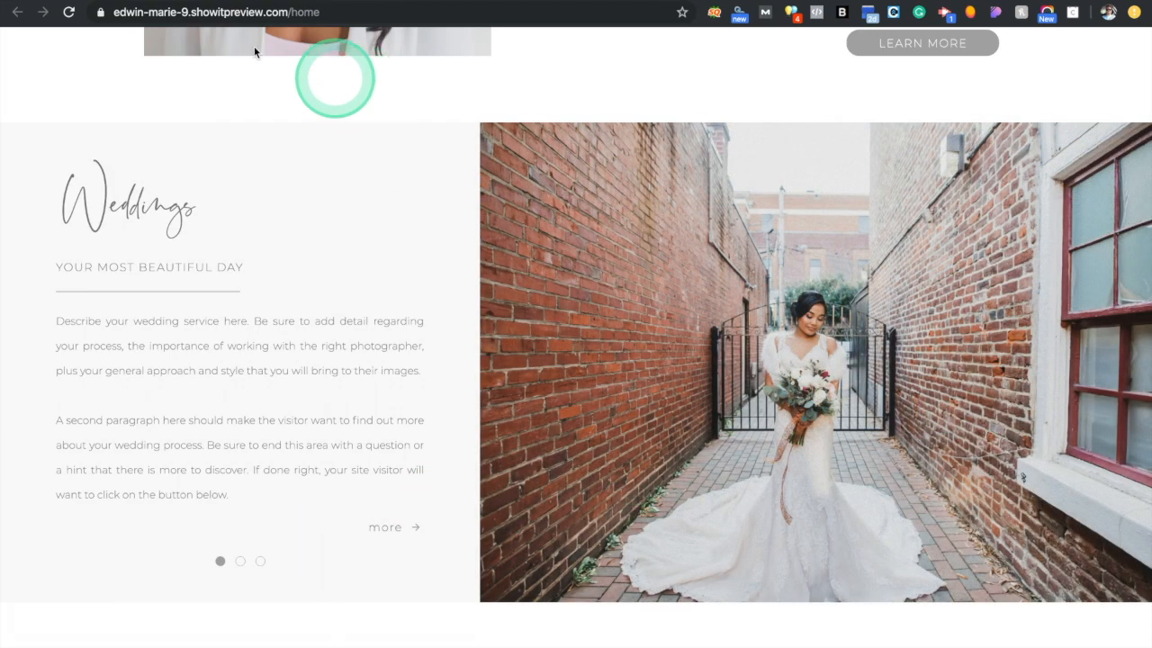
{"action": "left_click", "coordinate": [112, 1]}
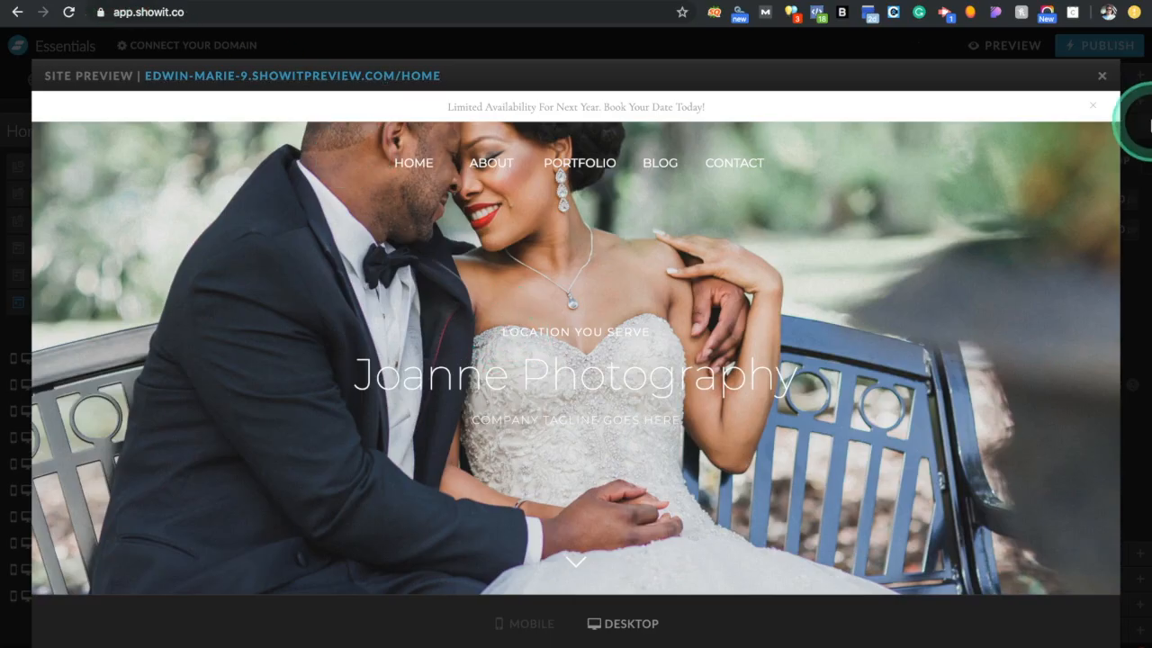
Close the preview, select the Contact section and open its shared contact form for editing
{"action": "left_click", "coordinate": [1103, 77]}
{"action": "scroll", "coordinate": [647, 360], "scroll_direction": "down", "scroll_amount": 8}
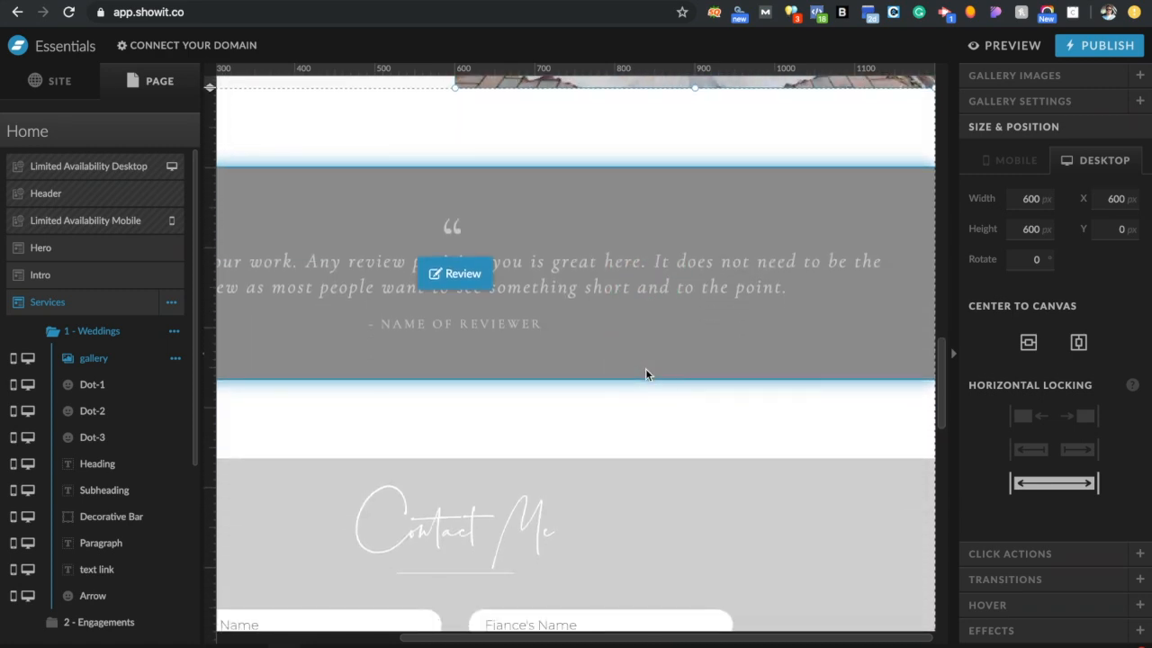
{"action": "scroll", "coordinate": [645, 368], "scroll_direction": "down", "scroll_amount": 3}
{"action": "left_click", "coordinate": [646, 368]}
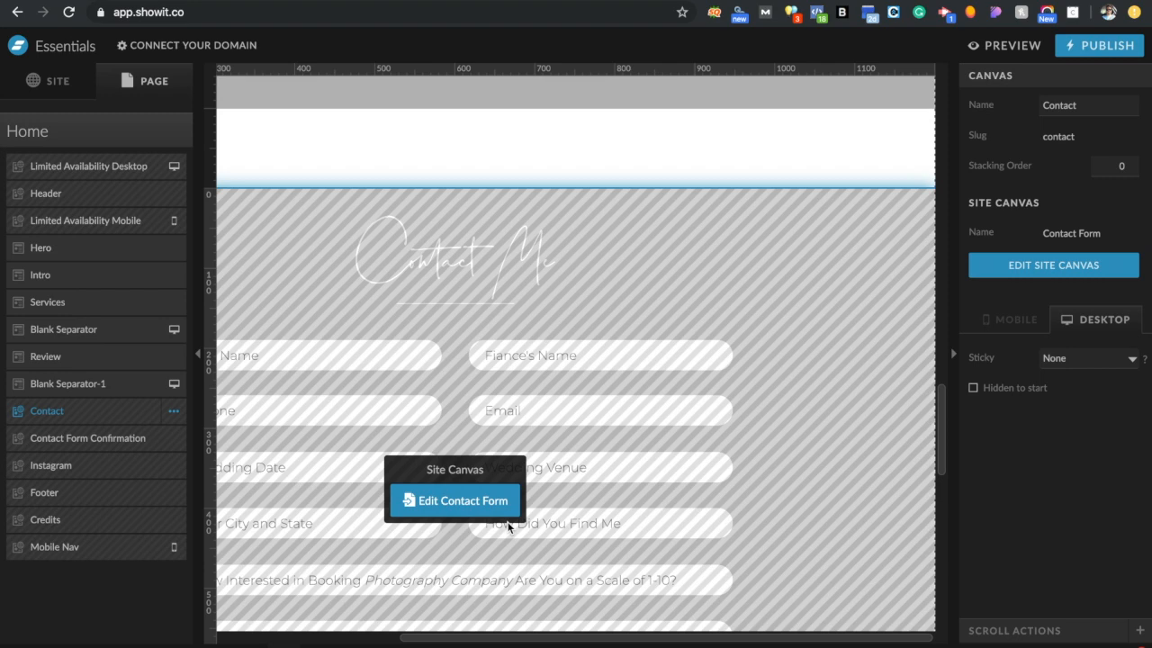
{"action": "scroll", "coordinate": [508, 526], "scroll_direction": "down", "scroll_amount": 2}
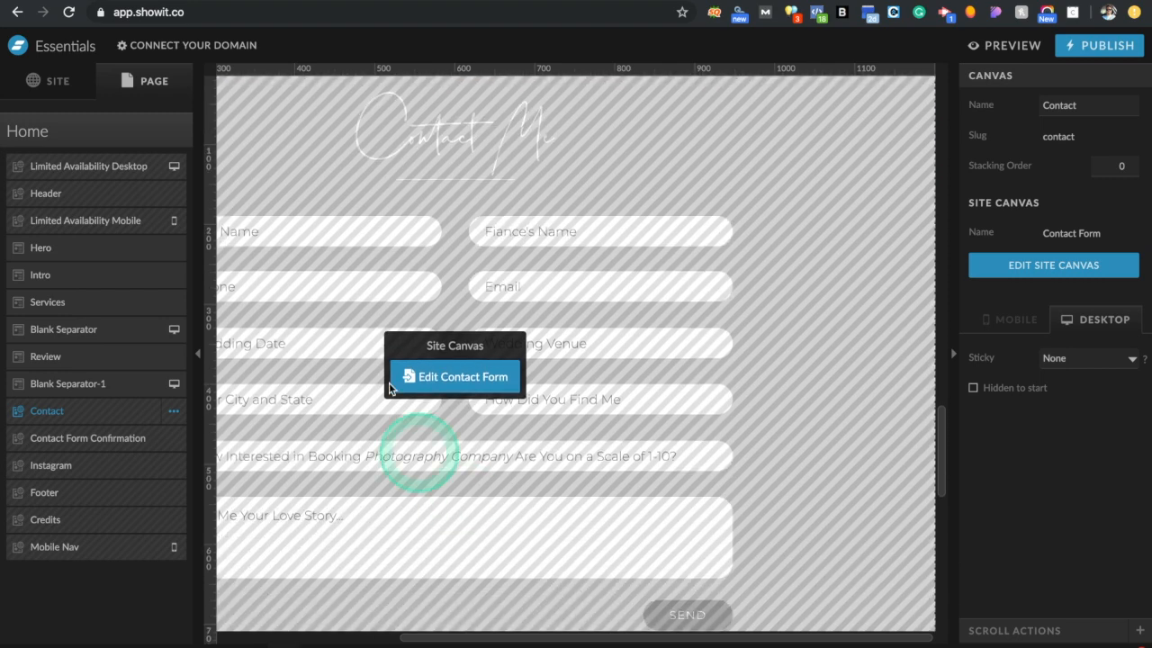
{"action": "left_click", "coordinate": [442, 375]}
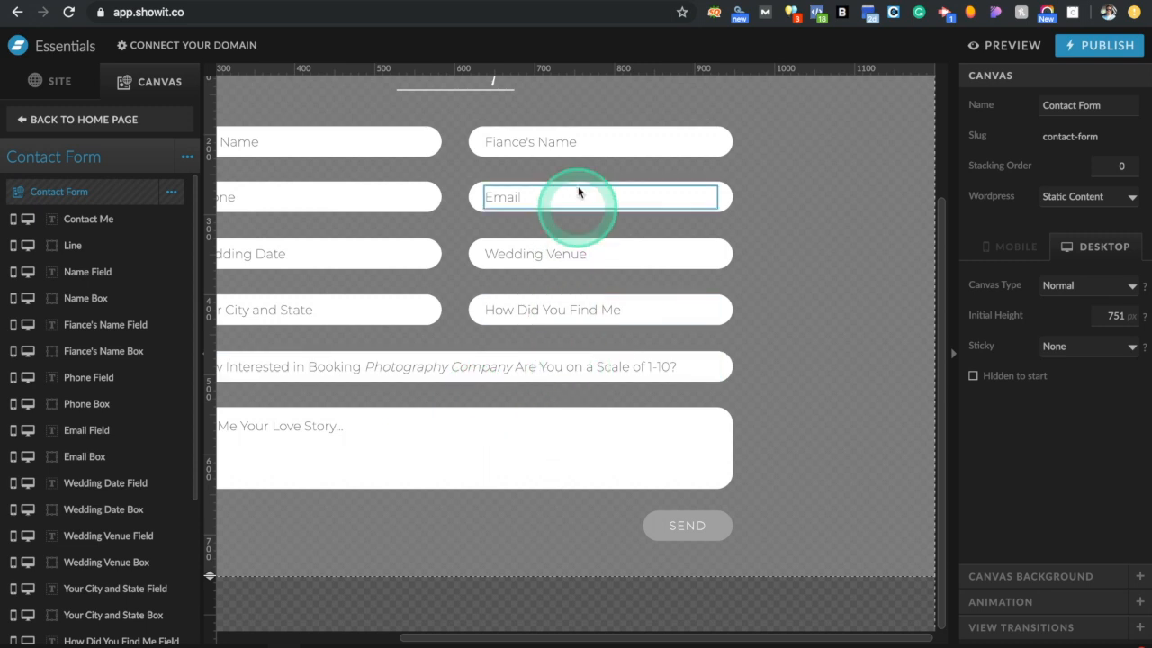
Check the Email field is enabled, required and the Reply To field, then return to the Home page
{"action": "left_click", "coordinate": [561, 142]}
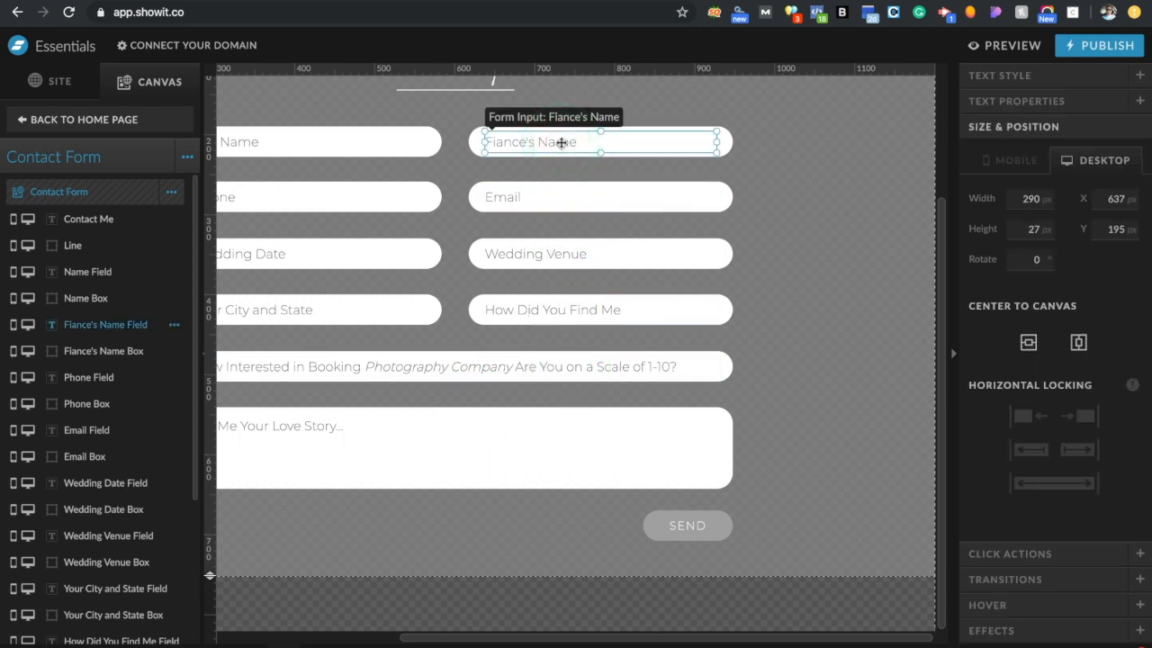
{"action": "left_click", "coordinate": [548, 197]}
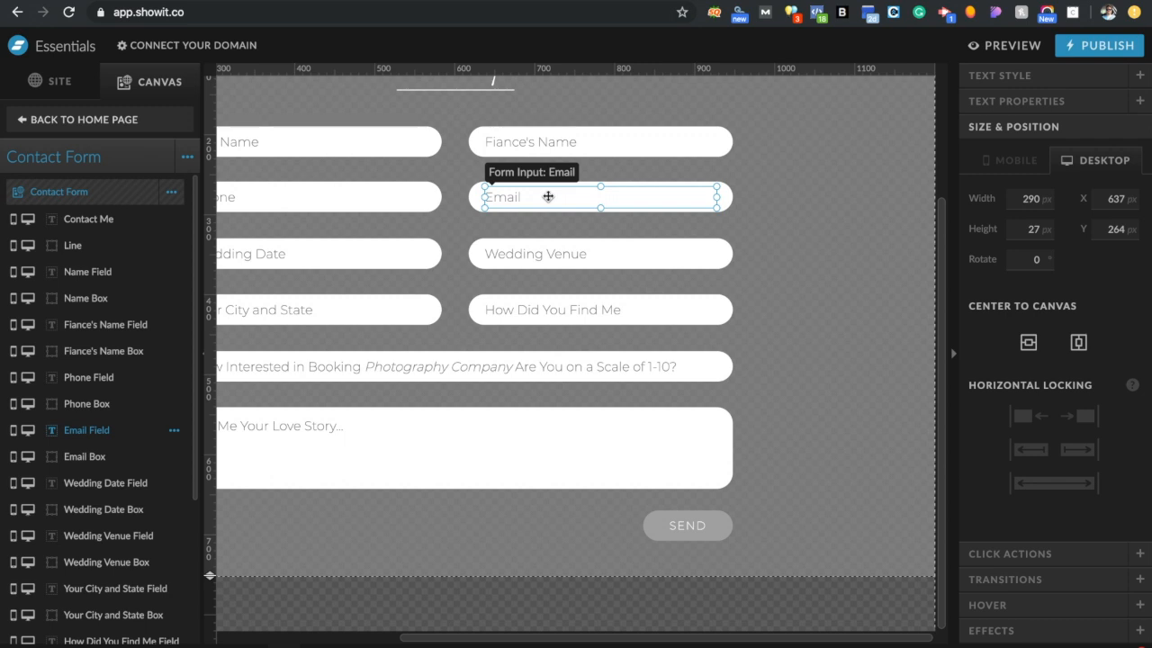
{"action": "left_click", "coordinate": [1021, 101]}
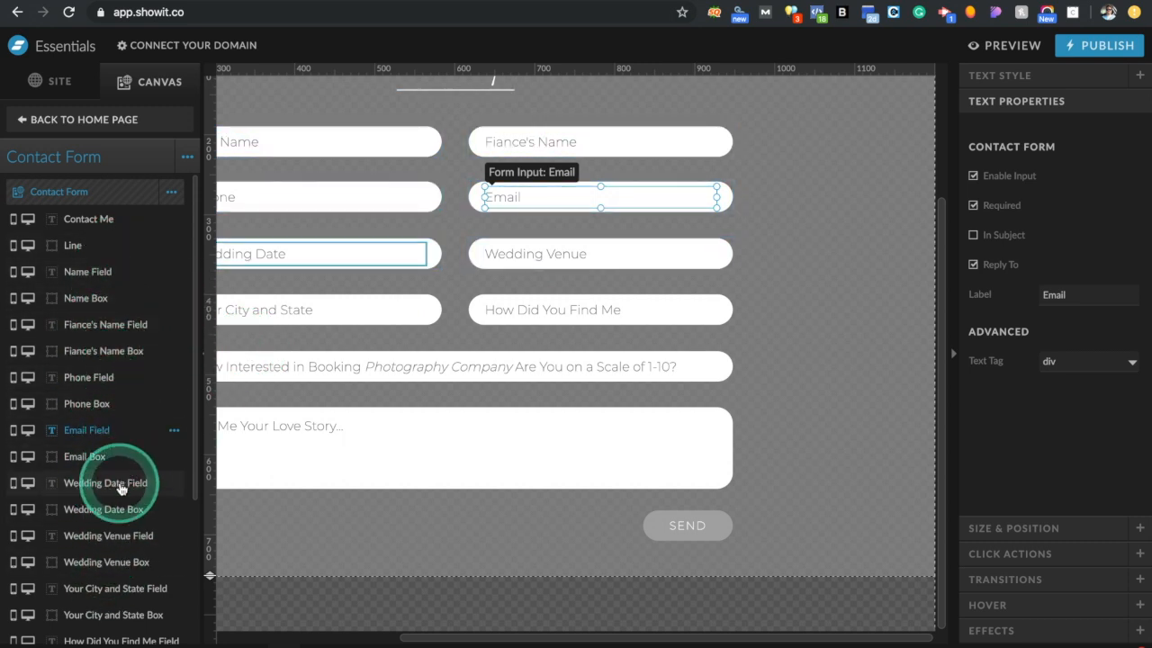
{"action": "scroll", "coordinate": [402, 486], "scroll_direction": "left", "scroll_amount": 2}
{"action": "scroll", "coordinate": [402, 484], "scroll_direction": "left", "scroll_amount": 3}
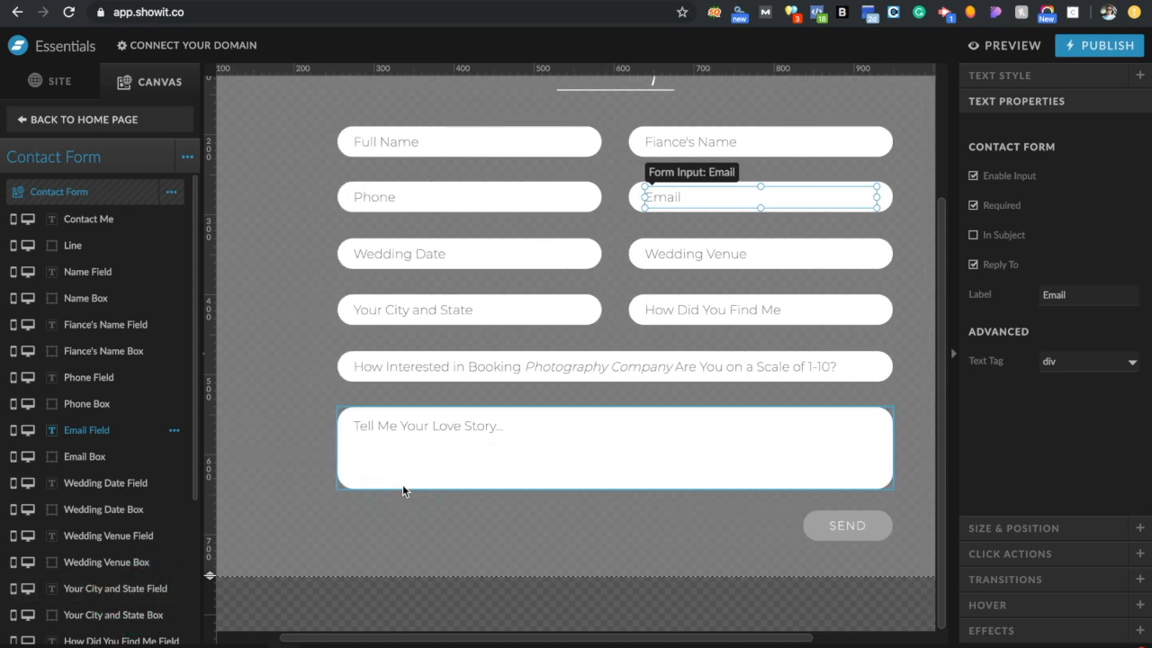
{"action": "left_click", "coordinate": [140, 128]}
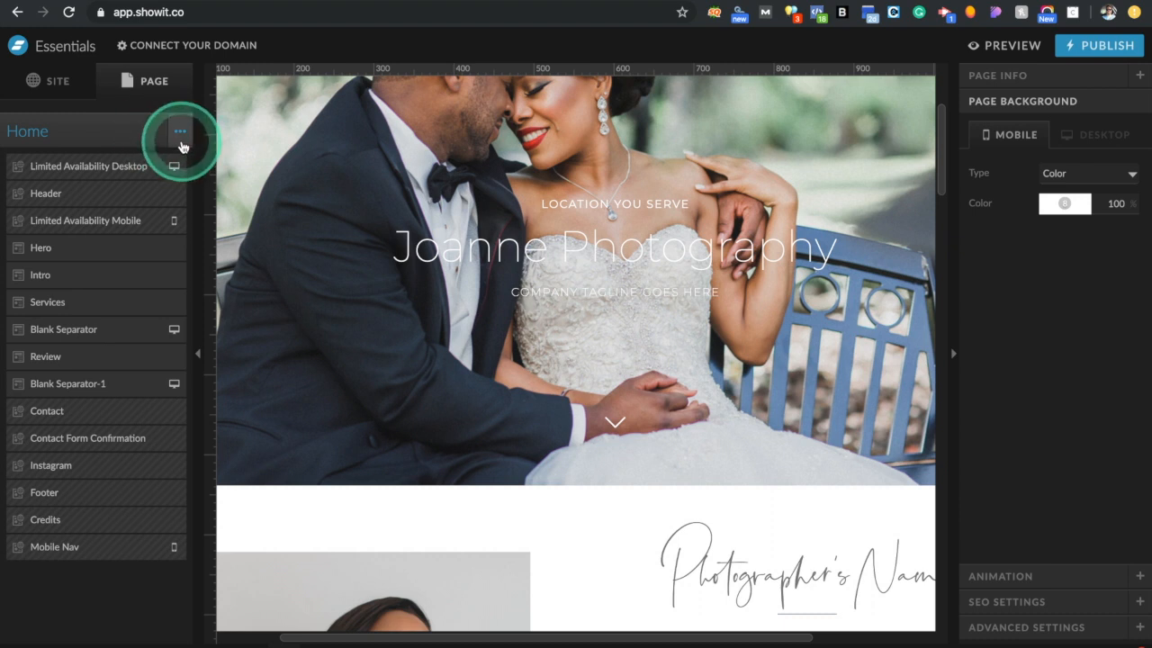
Add a blank canvas to the Home page and place it above the Contact section
{"action": "left_click", "coordinate": [180, 131]}
{"action": "left_click", "coordinate": [157, 174]}
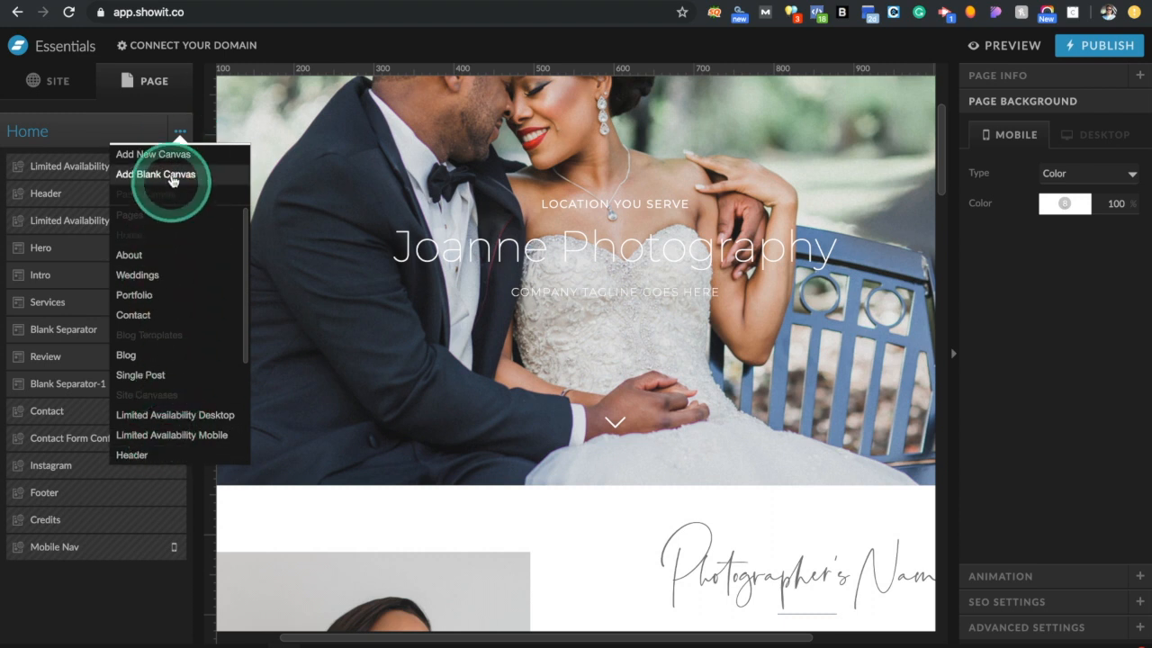
{"action": "left_click_drag", "start_coordinate": [105, 585], "coordinate": [112, 407]}
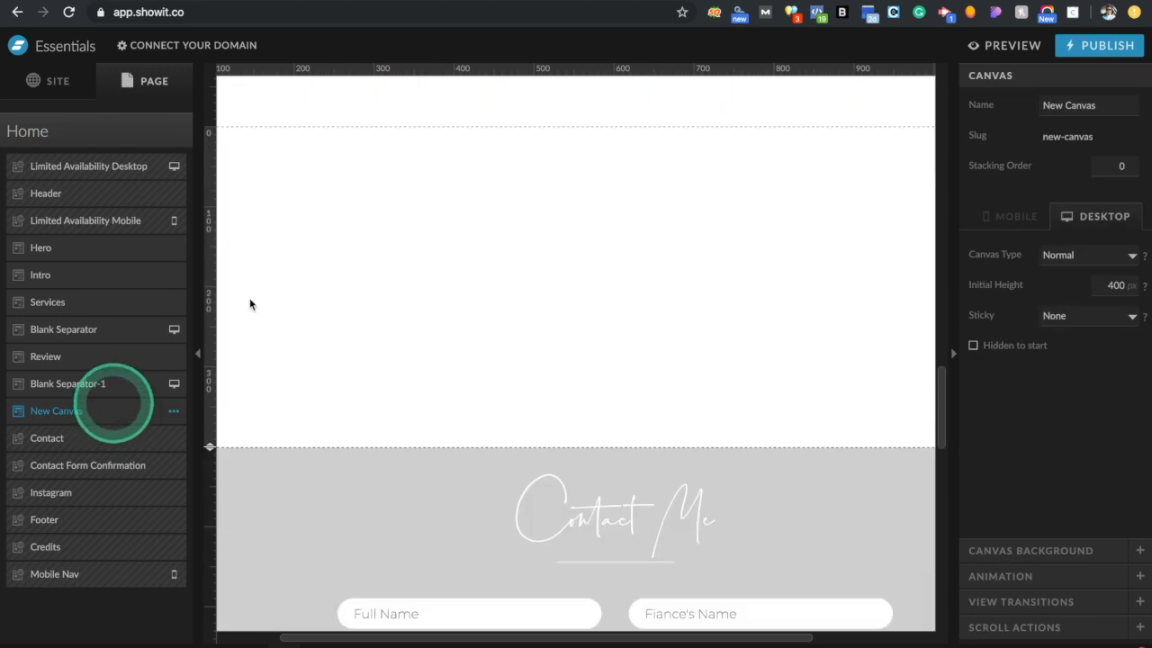
{"action": "left_click", "coordinate": [645, 280]}
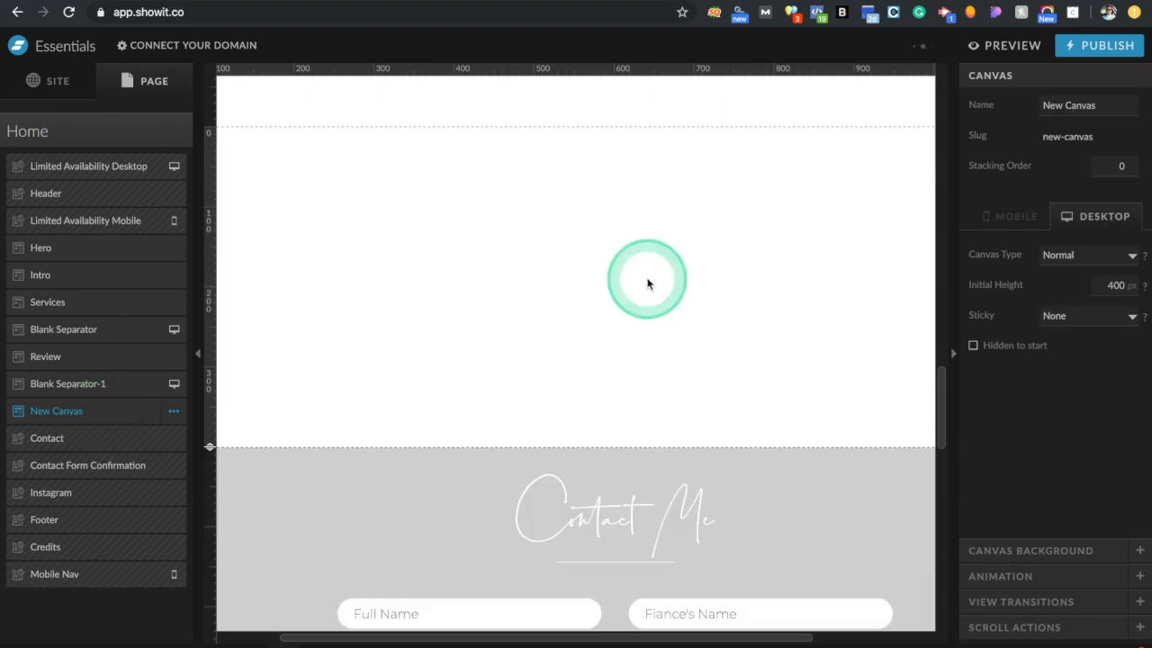
Add an embed code element with its Custom Code box open, then search 'embed code contact form' in a new tab
{"action": "left_click", "coordinate": [575, 638]}
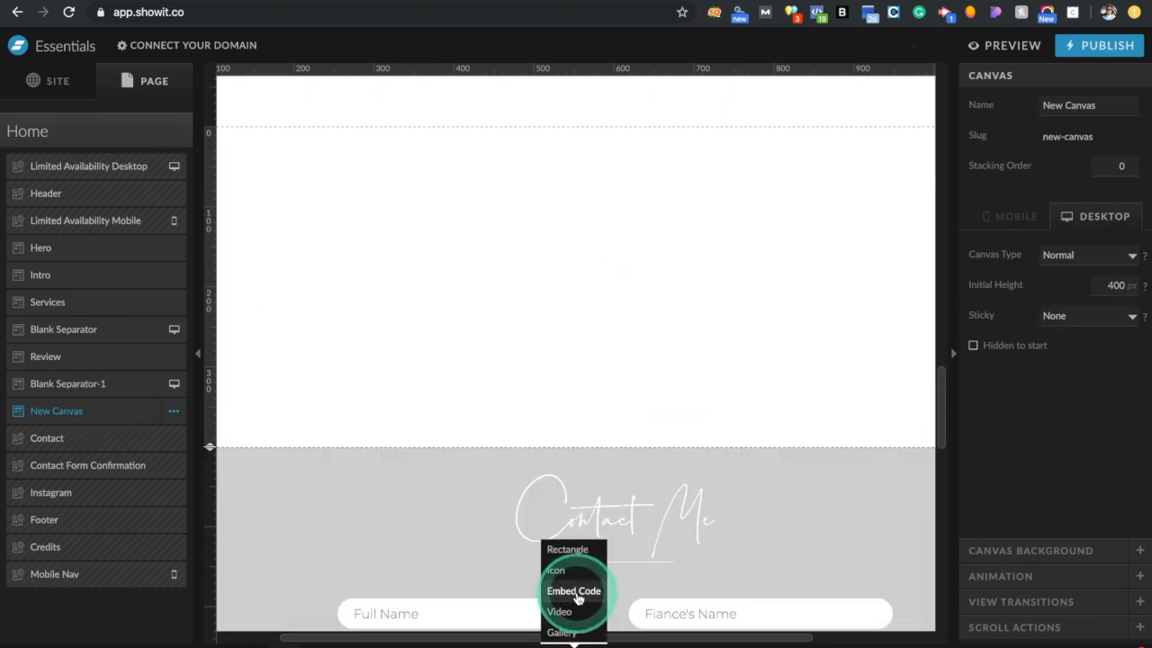
{"action": "left_click", "coordinate": [573, 591]}
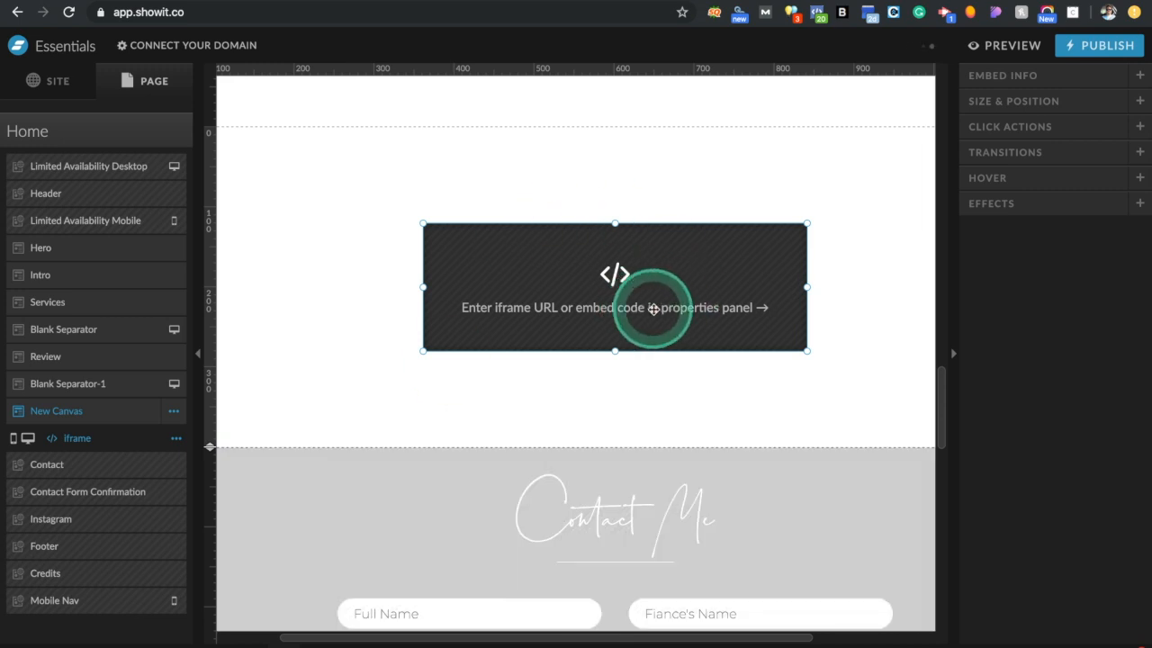
{"action": "left_click_drag", "start_coordinate": [636, 309], "coordinate": [880, 416]}
{"action": "left_click", "coordinate": [996, 77]}
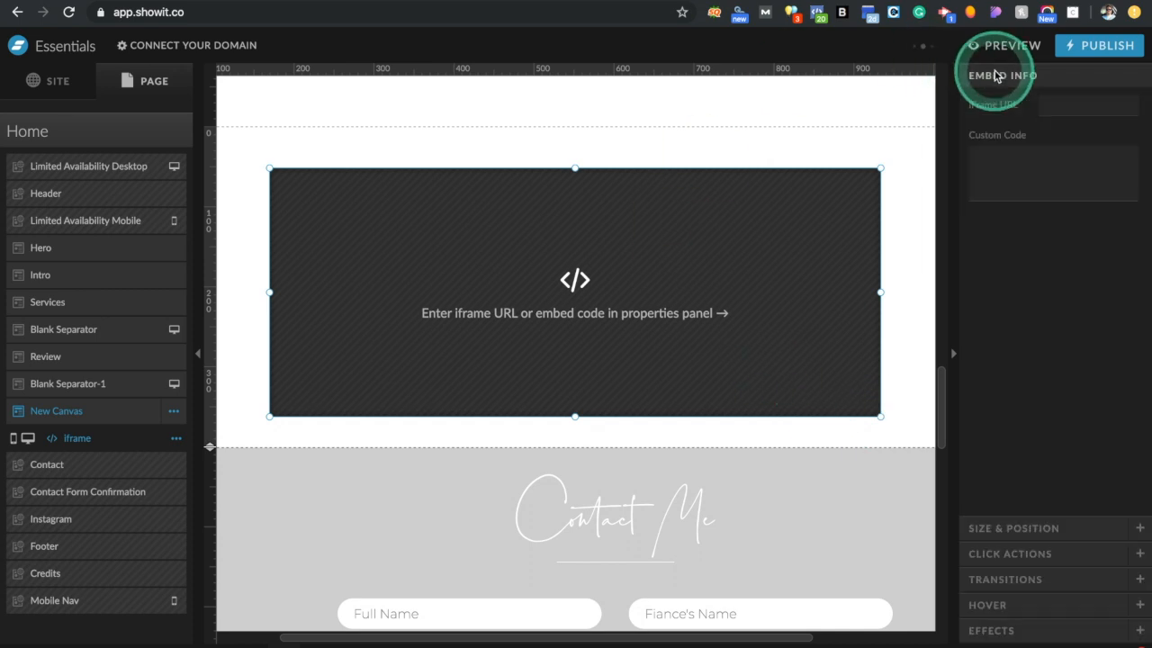
{"action": "left_click", "coordinate": [1020, 176]}
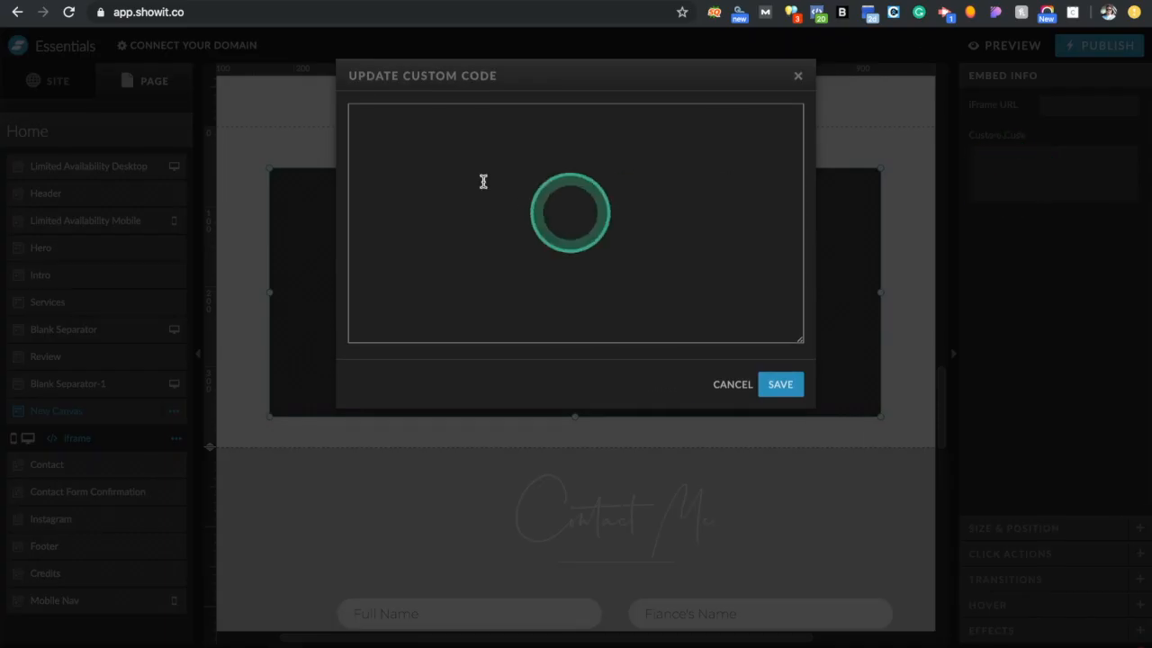
{"action": "left_click", "coordinate": [484, 203]}
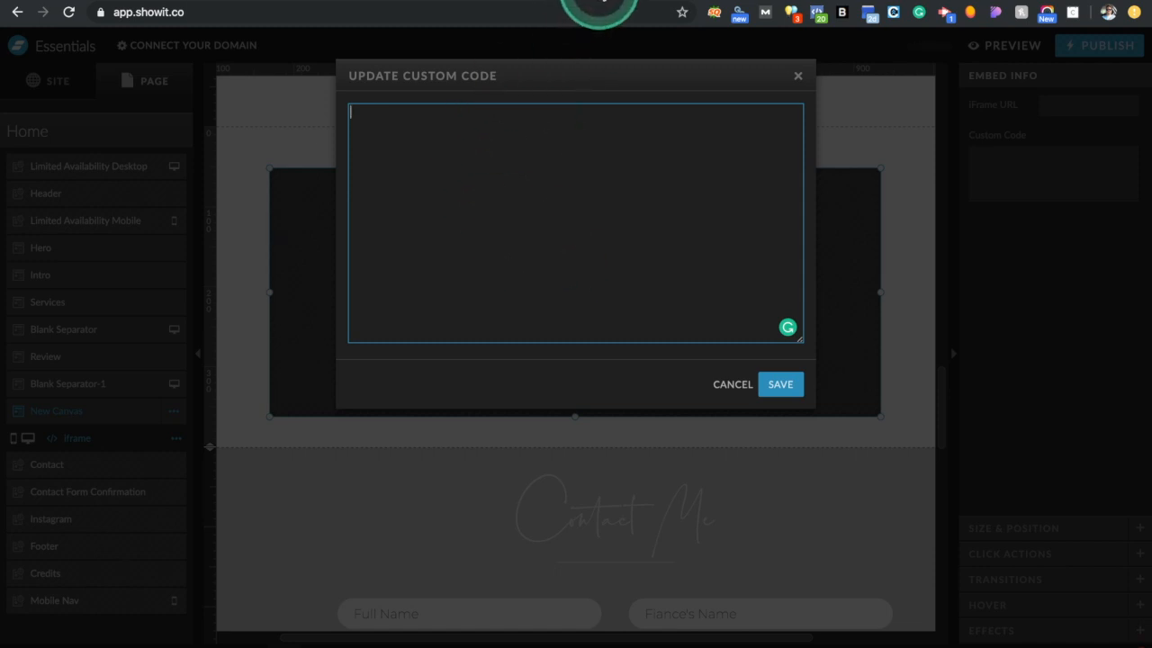
{"action": "left_click", "coordinate": [598, 2]}
{"action": "type", "text": "embed code contact"}
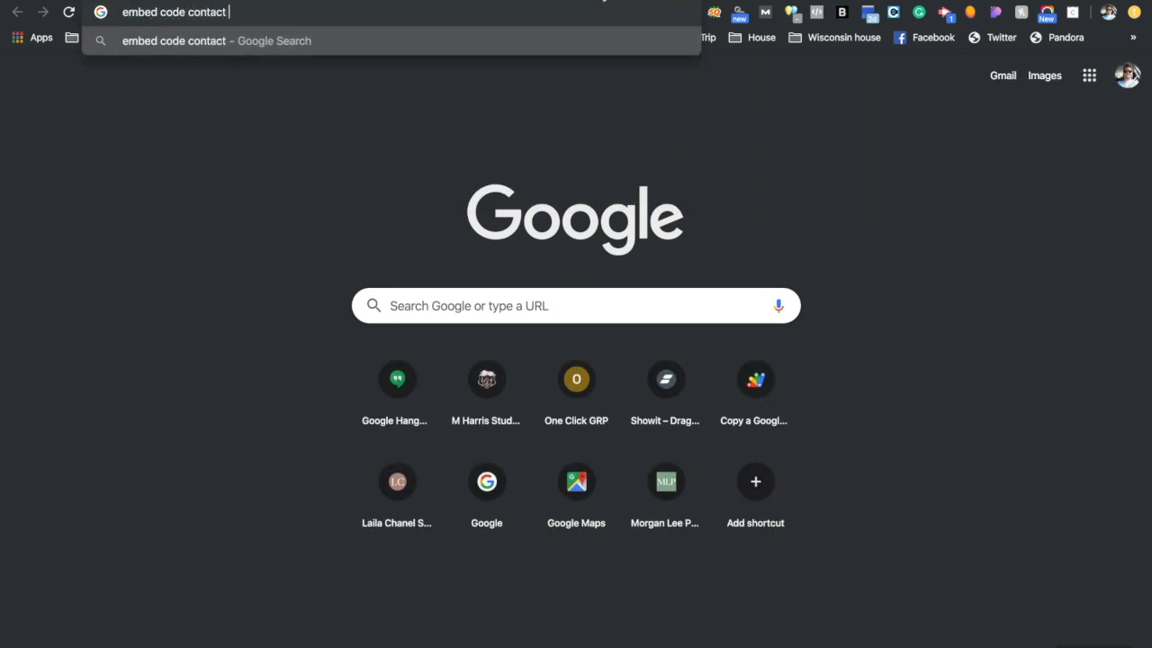
{"action": "type", "text": " form"}
Run the 'embed code contact form' search and open Typeform's Online Contact Form Template result
{"action": "key", "text": "Return"}
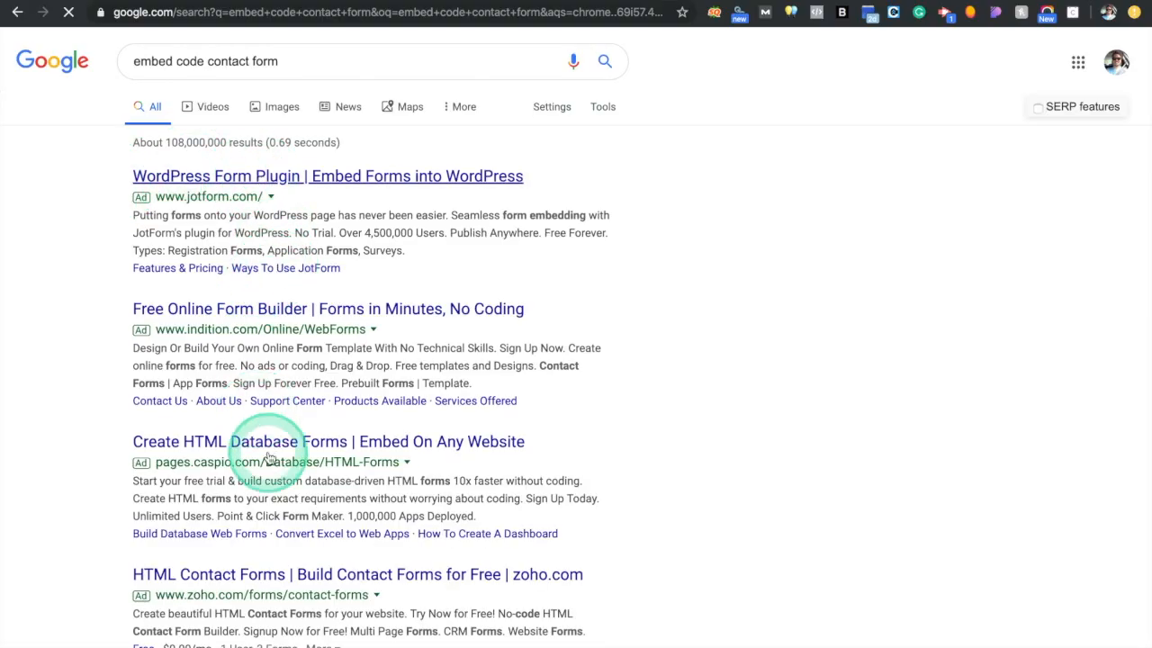
{"action": "scroll", "coordinate": [268, 458], "scroll_direction": "down", "scroll_amount": 8}
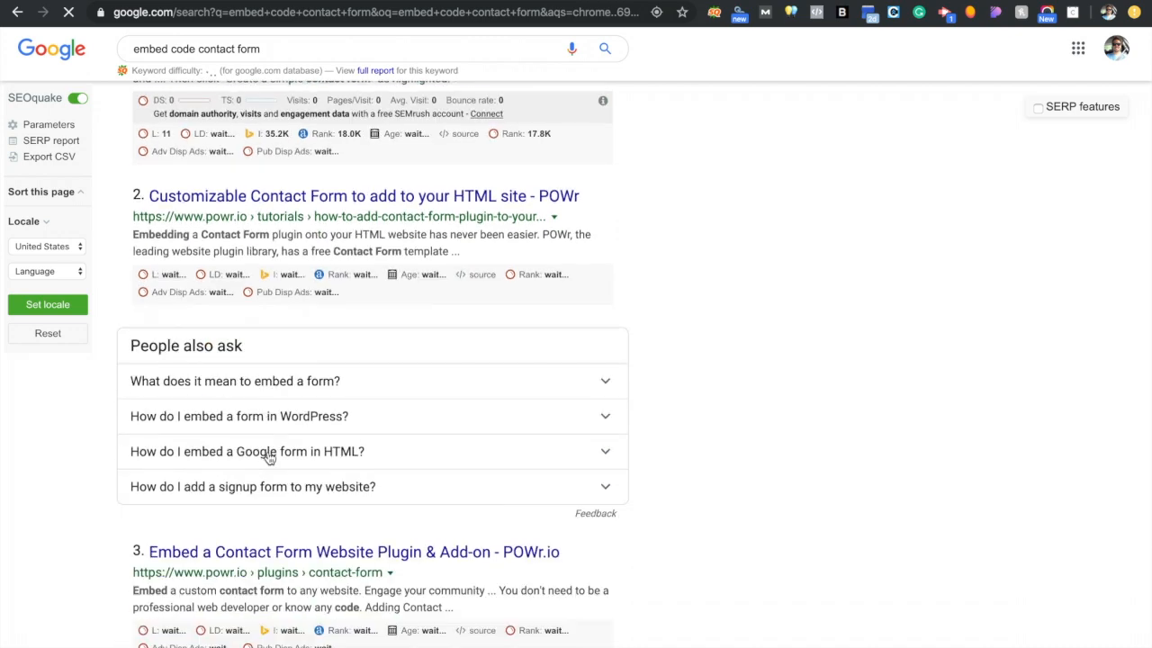
{"action": "scroll", "coordinate": [268, 458], "scroll_direction": "down", "scroll_amount": 1}
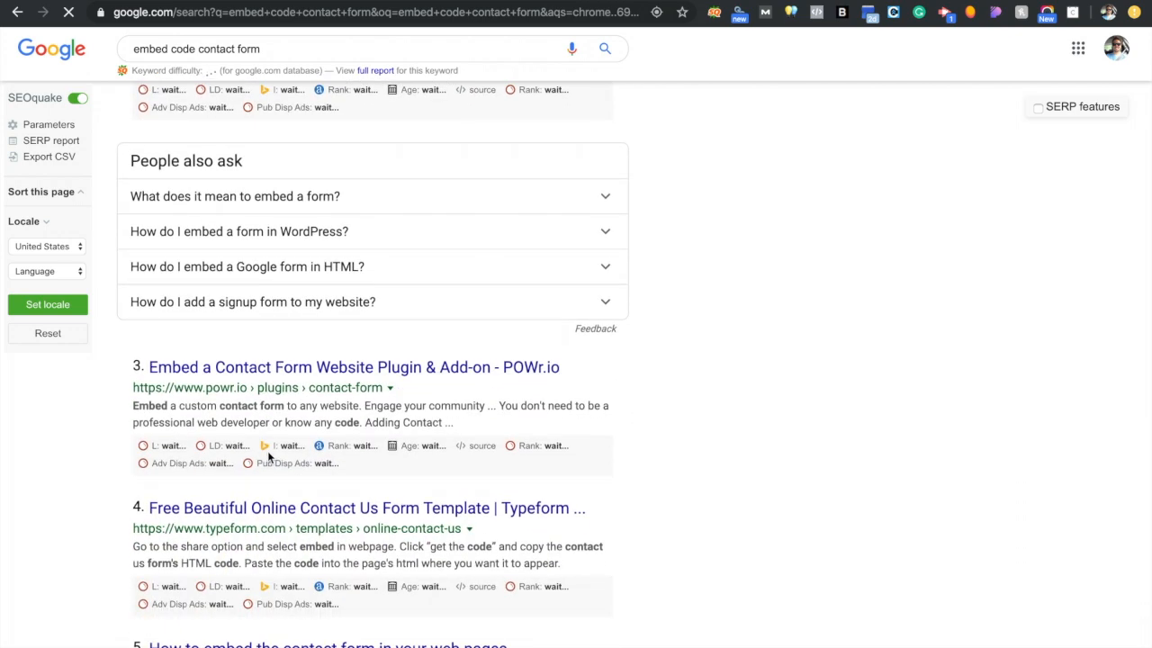
{"action": "scroll", "coordinate": [268, 457], "scroll_direction": "down", "scroll_amount": 2}
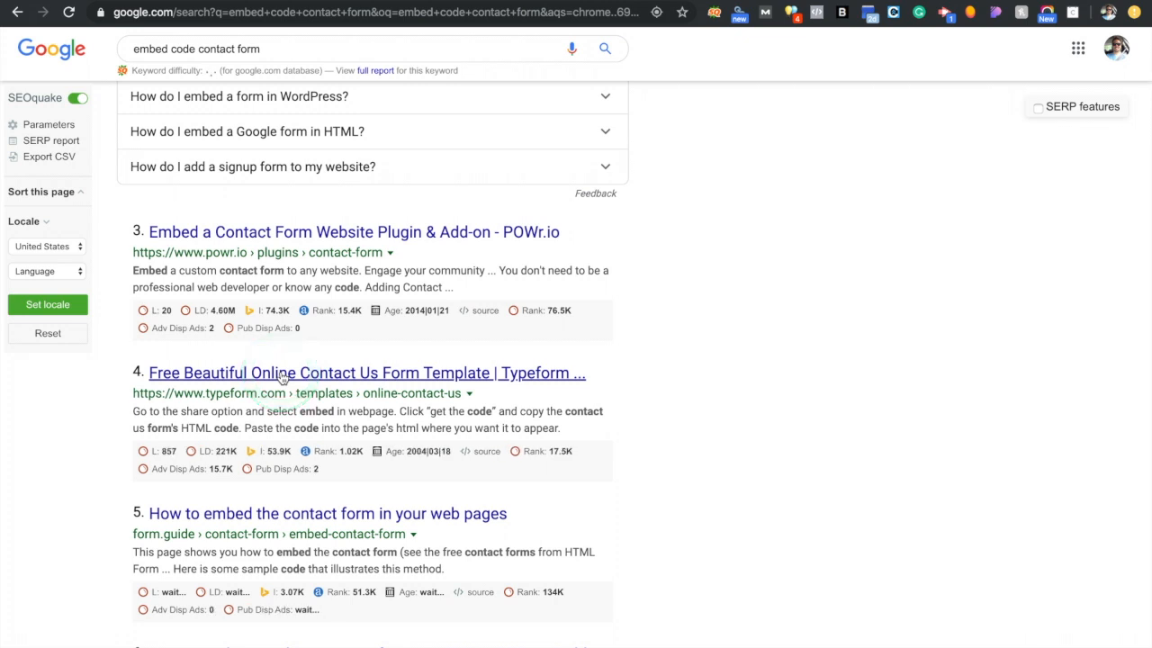
{"action": "left_click", "coordinate": [281, 377]}
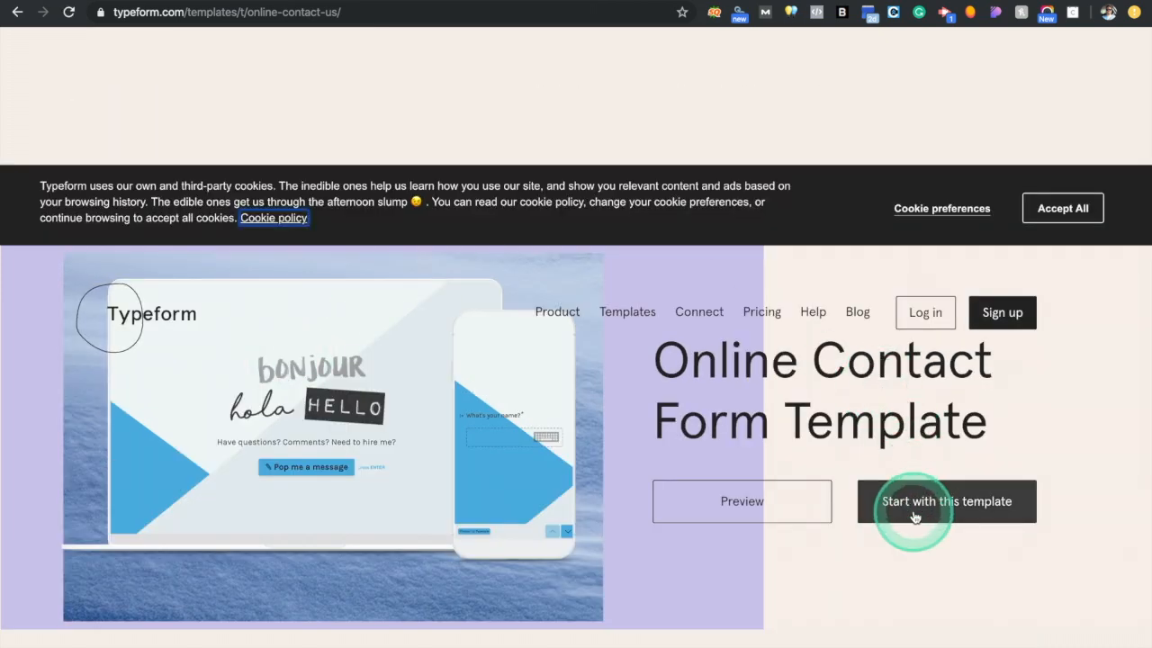
Dismiss the cookie notice, start from the contact template, and autofill the signup Name field
{"action": "left_click", "coordinate": [914, 516]}
{"action": "left_click", "coordinate": [914, 417]}
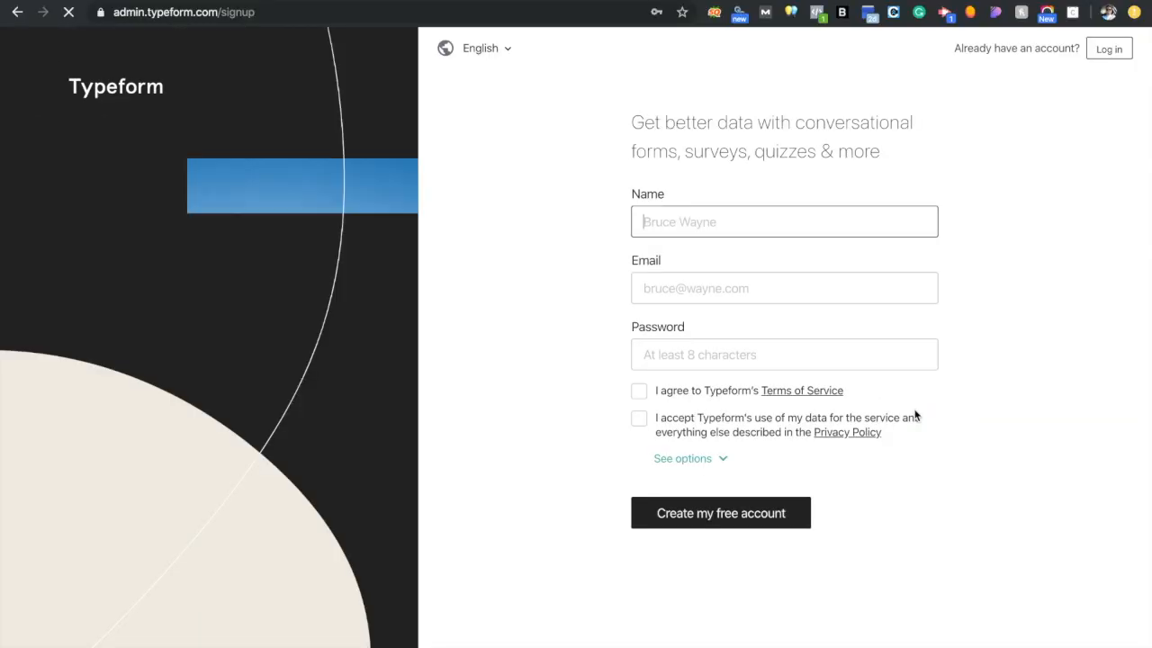
{"action": "left_click", "coordinate": [733, 509]}
{"action": "left_click", "coordinate": [664, 230]}
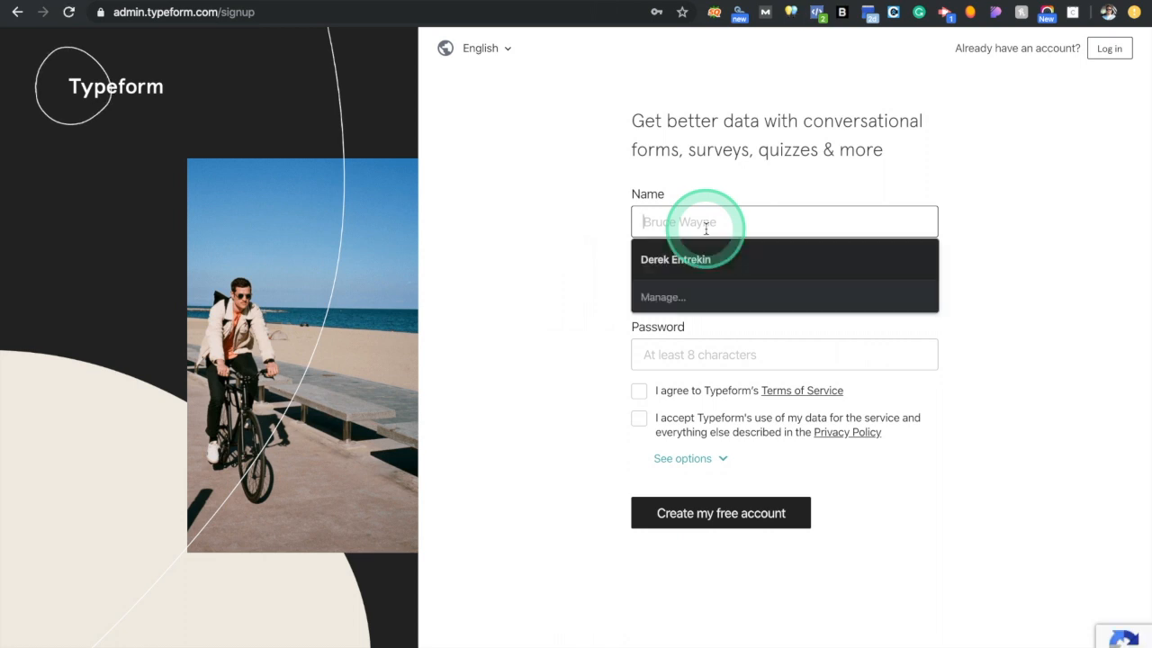
{"action": "left_click", "coordinate": [701, 252]}
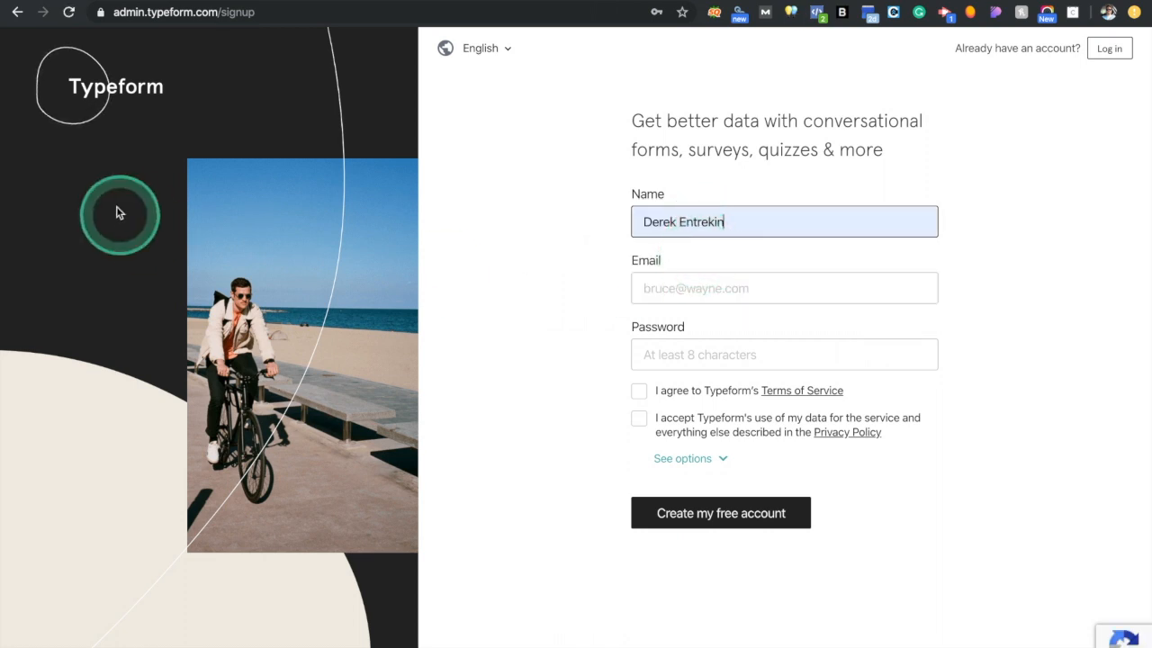
{"action": "left_click", "coordinate": [219, 11]}
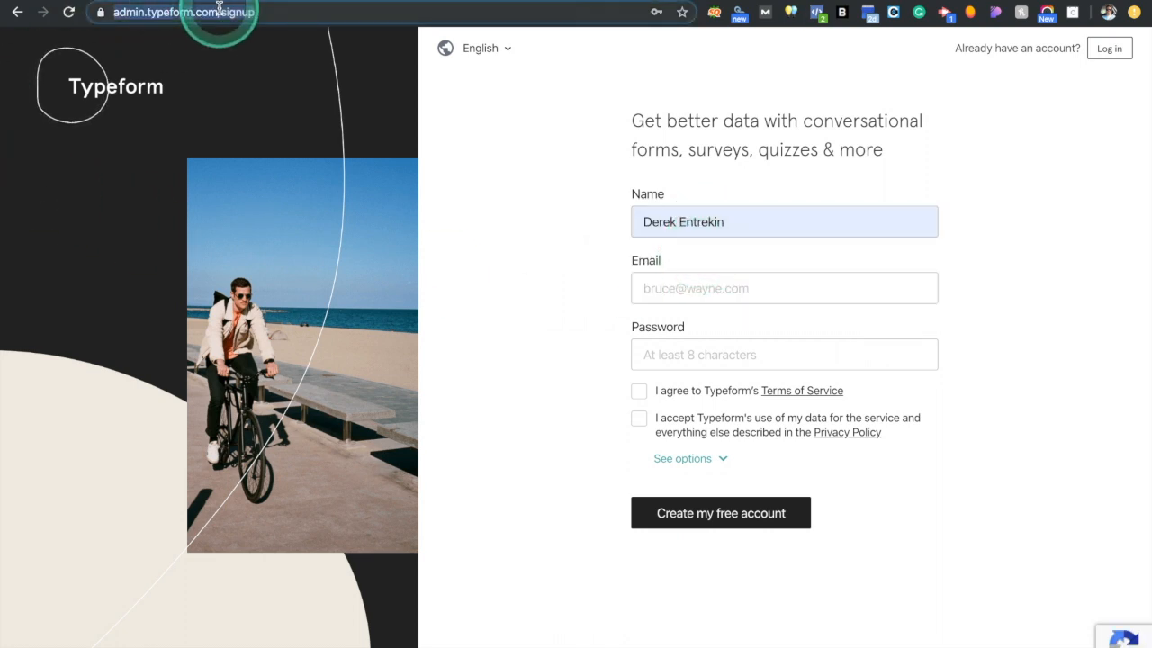
Search Google for 'free form code' and scroll the results
{"action": "type", "text": "form"}
{"action": "key", "text": "BackSpace"}
{"action": "key", "text": "BackSpace"}
{"action": "key", "text": "BackSpace"}
{"action": "type", "text": "r"}
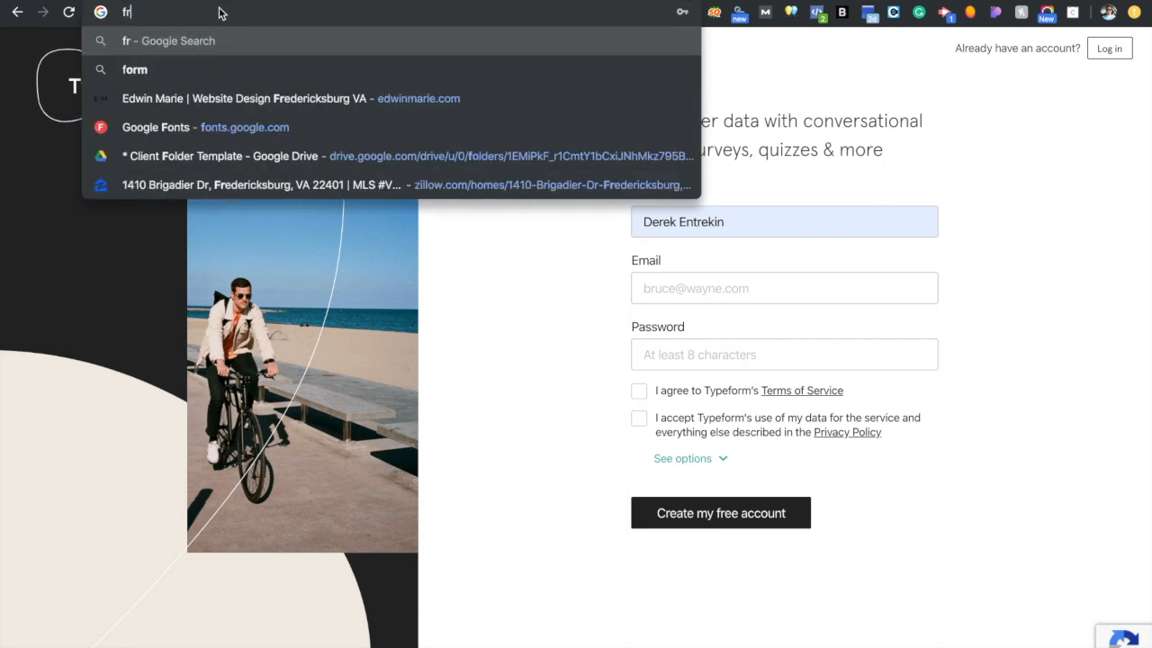
{"action": "type", "text": "ee form cor"}
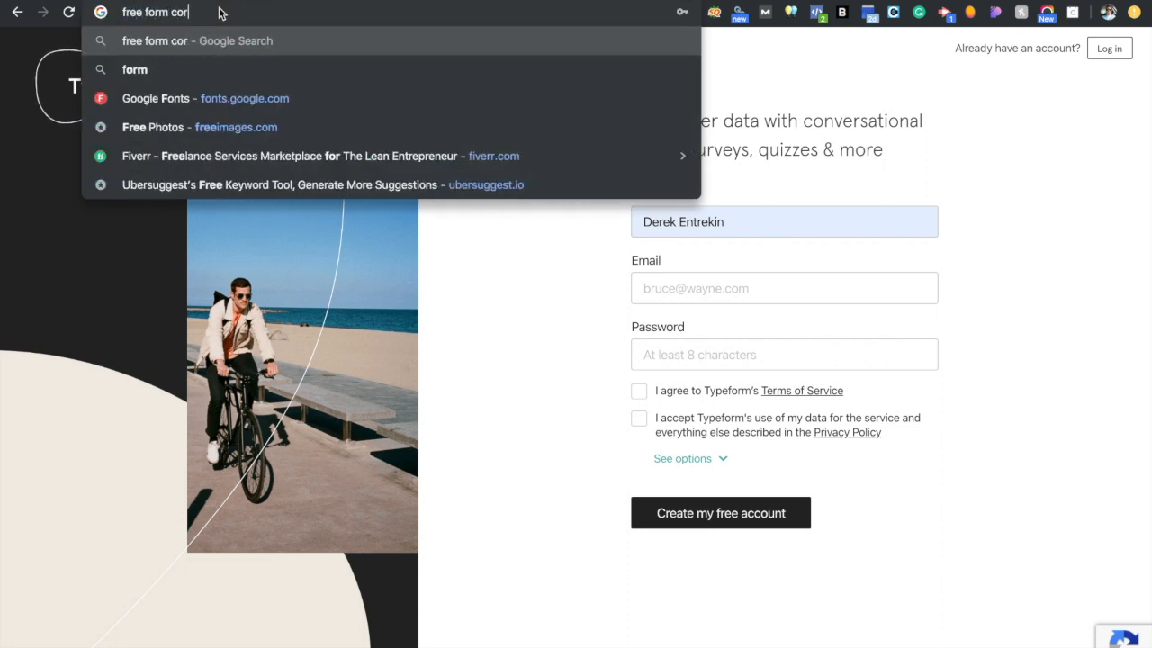
{"action": "type", "text": "e"}
{"action": "key", "text": "Return"}
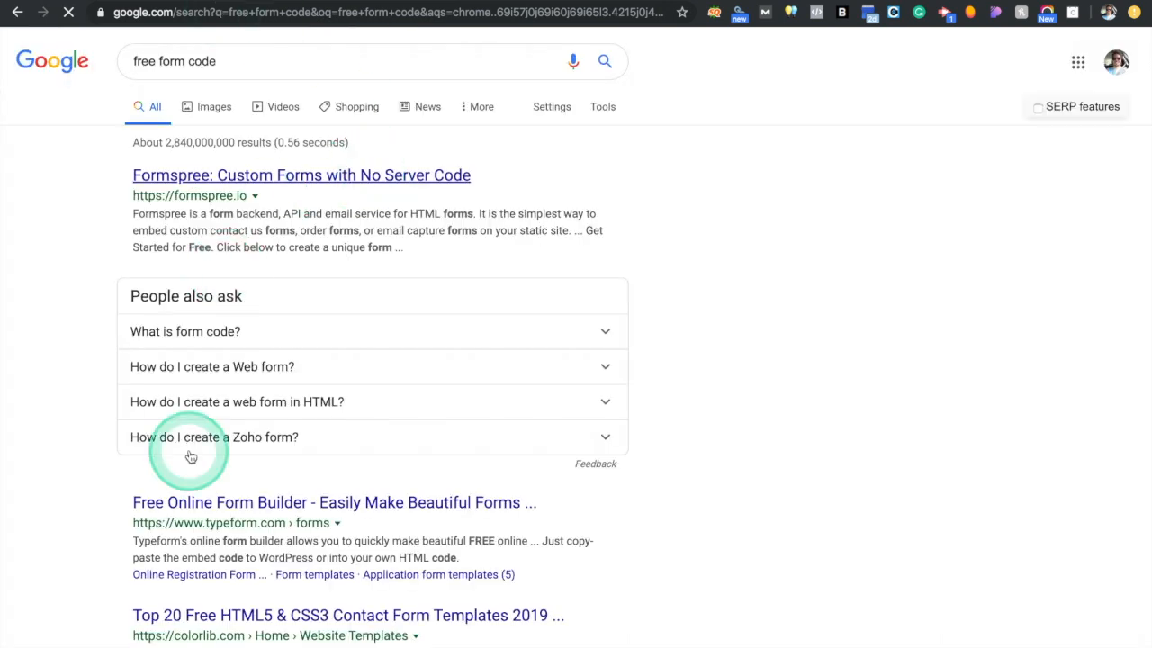
{"action": "scroll", "coordinate": [191, 457], "scroll_direction": "down", "scroll_amount": 2}
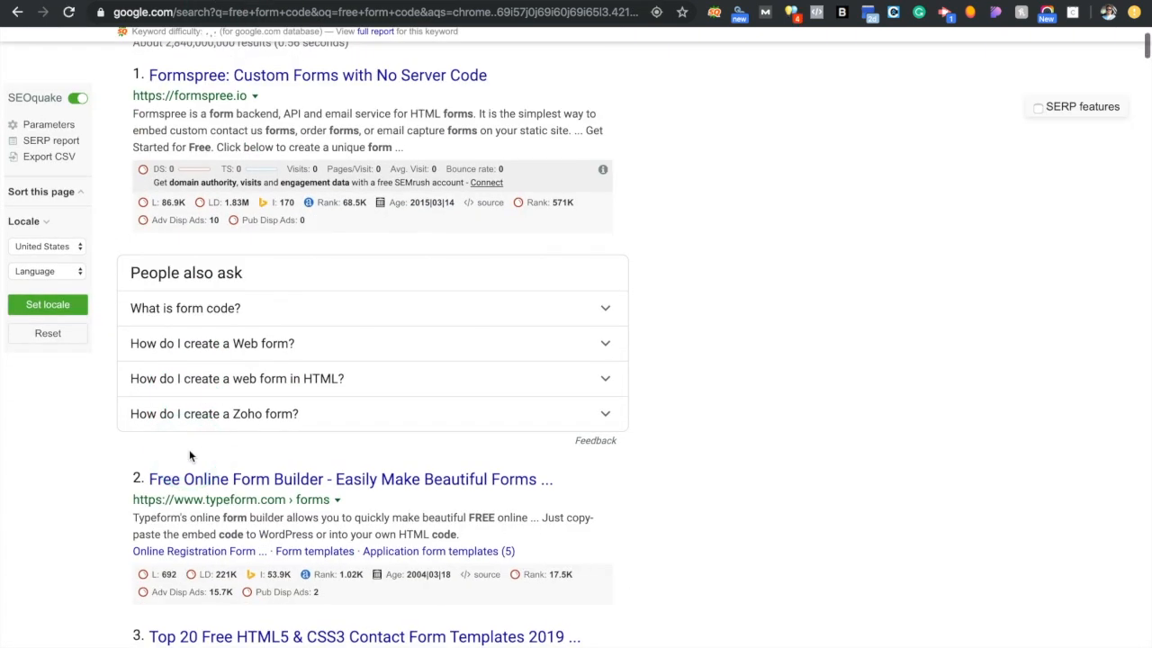
{"action": "scroll", "coordinate": [189, 449], "scroll_direction": "down", "scroll_amount": 3}
Change the query to 'free embed code', glance at Embedly, then browse the remaining results
{"action": "left_click", "coordinate": [198, 49]}
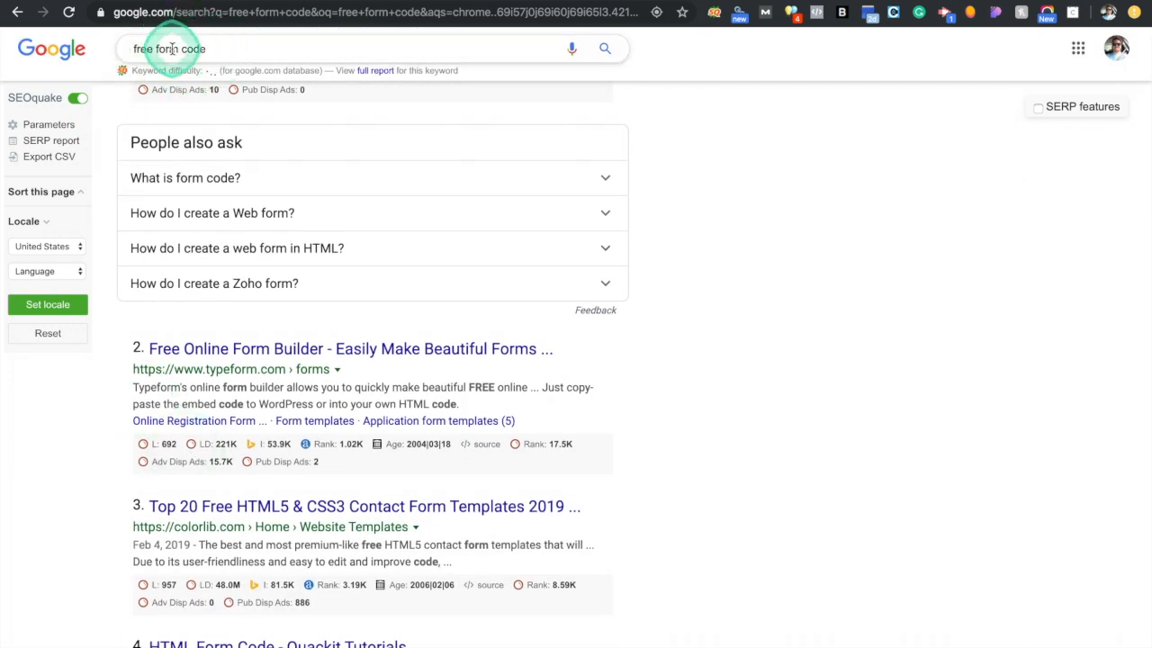
{"action": "double_click", "coordinate": [171, 49]}
{"action": "type", "text": "embed"}
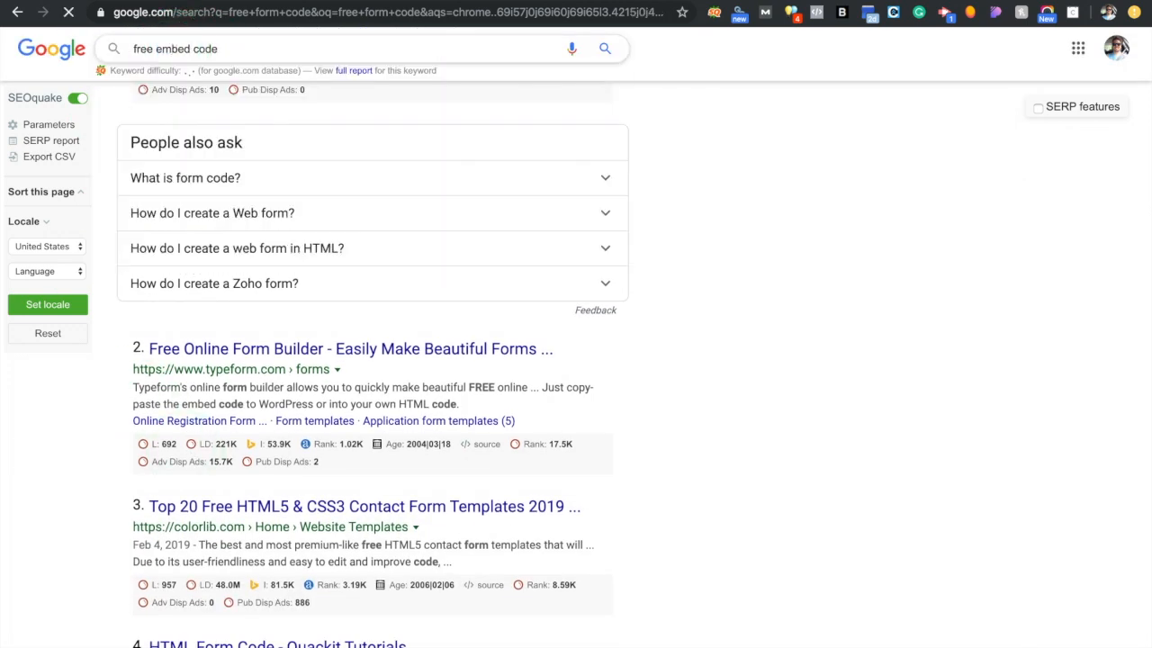
{"action": "key", "text": "Return"}
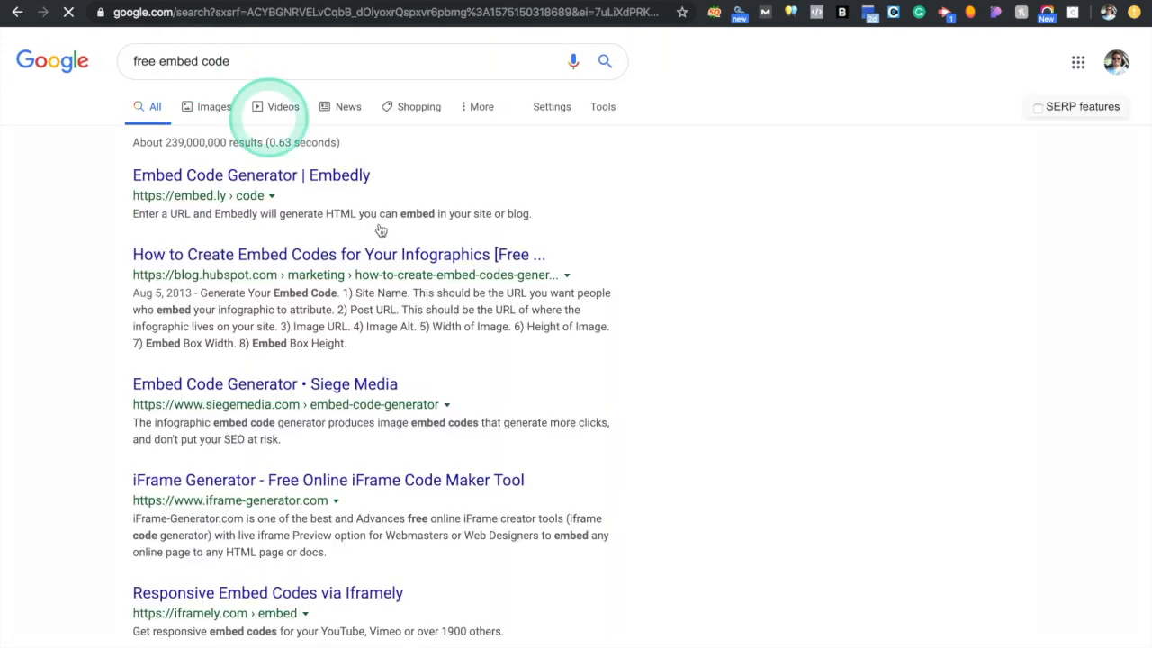
{"action": "left_click", "coordinate": [297, 174]}
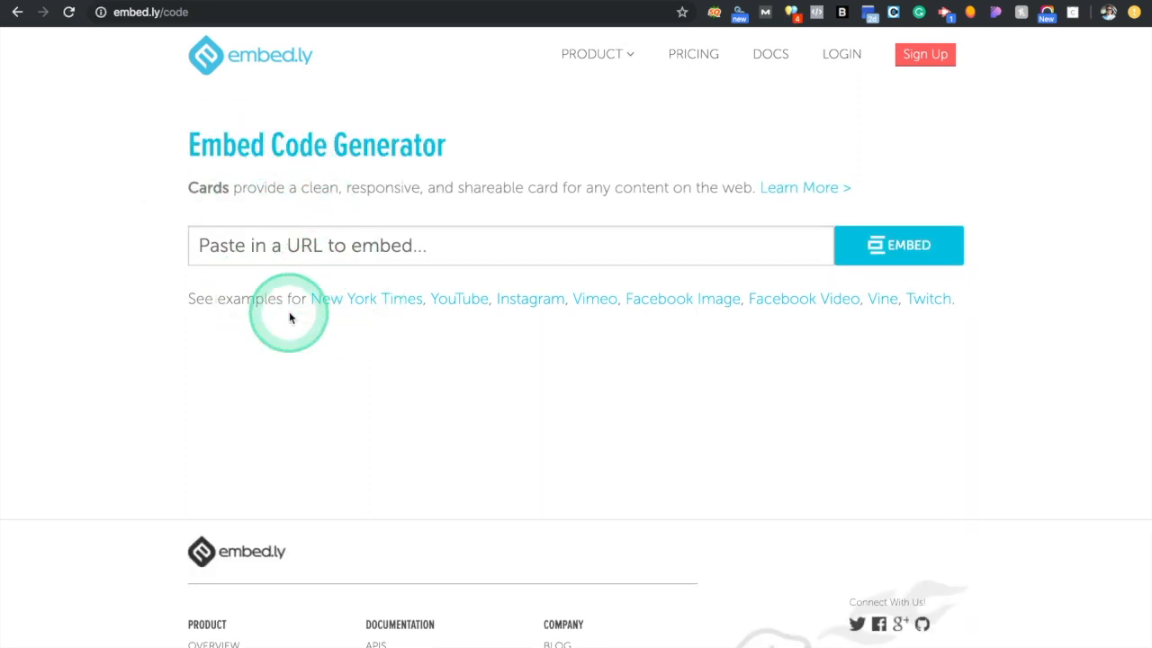
{"action": "scroll", "coordinate": [289, 315], "scroll_direction": "down", "scroll_amount": 2}
{"action": "left_click", "coordinate": [17, 11]}
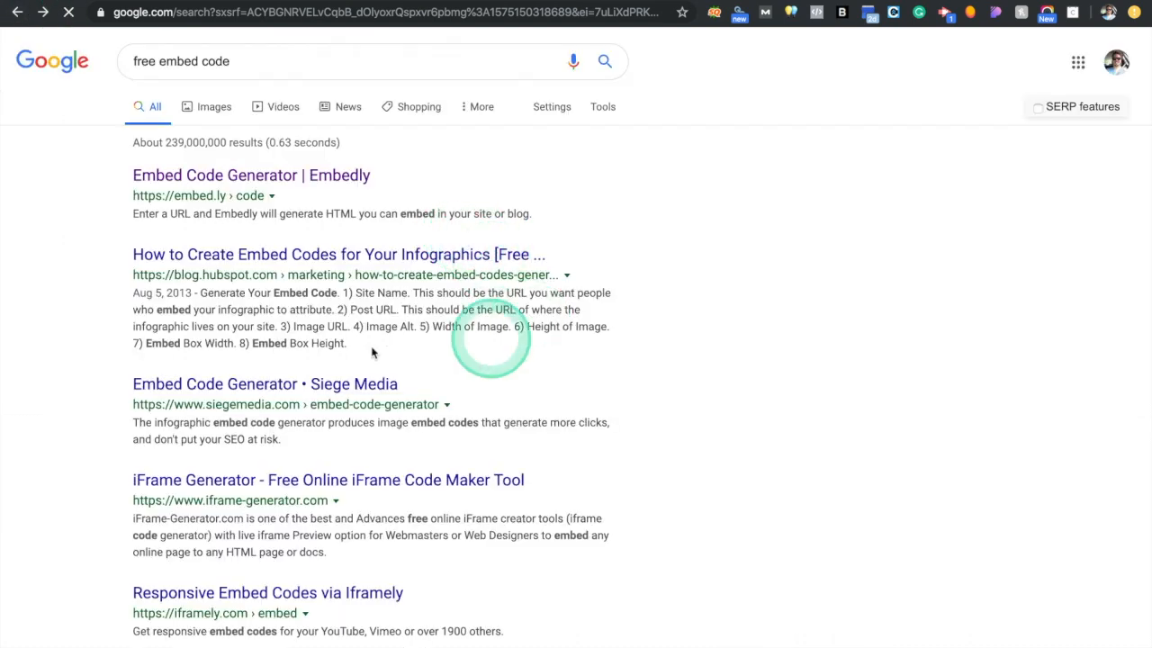
{"action": "scroll", "coordinate": [382, 423], "scroll_direction": "down", "scroll_amount": 3}
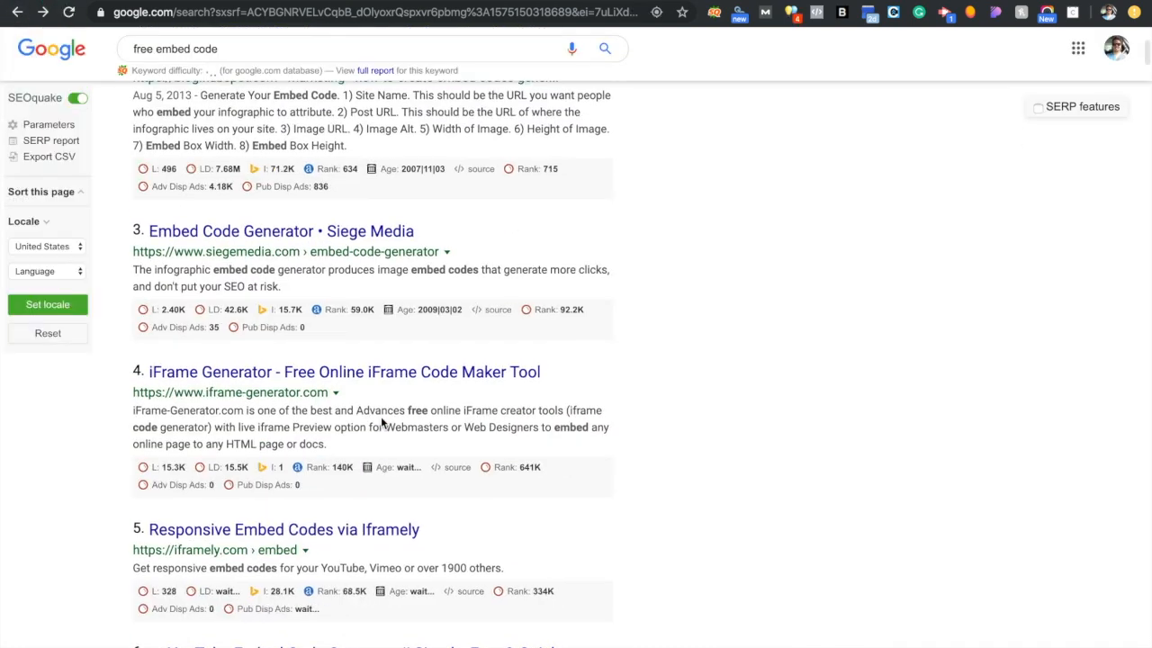
{"action": "scroll", "coordinate": [381, 415], "scroll_direction": "down", "scroll_amount": 2}
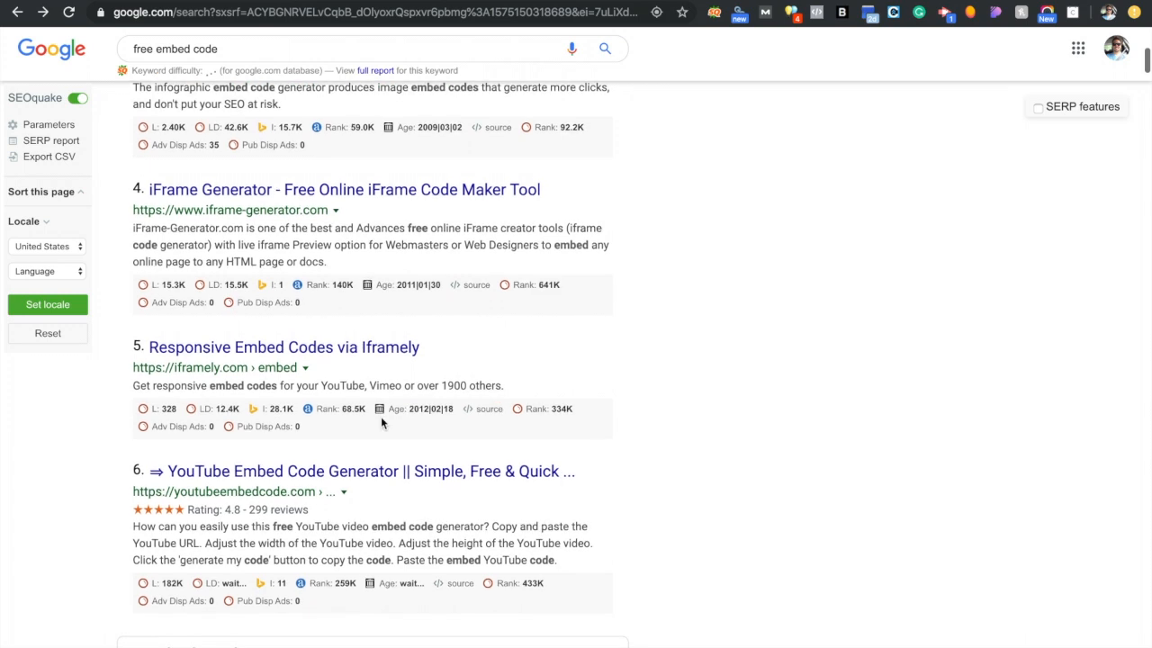
{"action": "scroll", "coordinate": [380, 416], "scroll_direction": "down", "scroll_amount": 2}
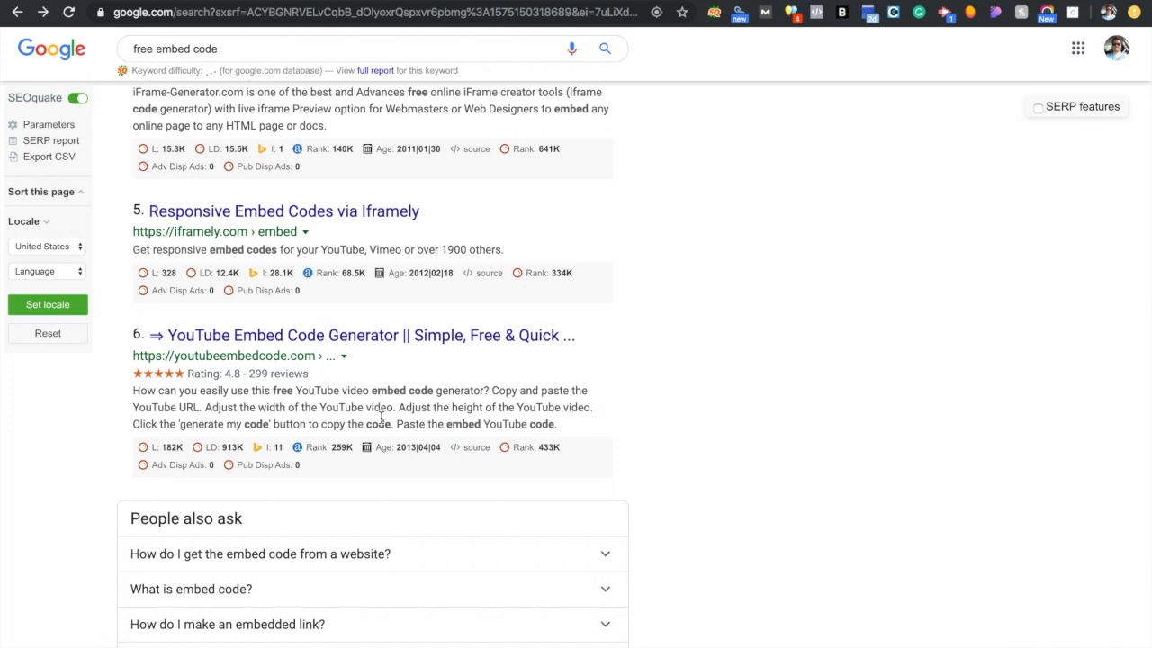
{"action": "left_click", "coordinate": [432, 18]}
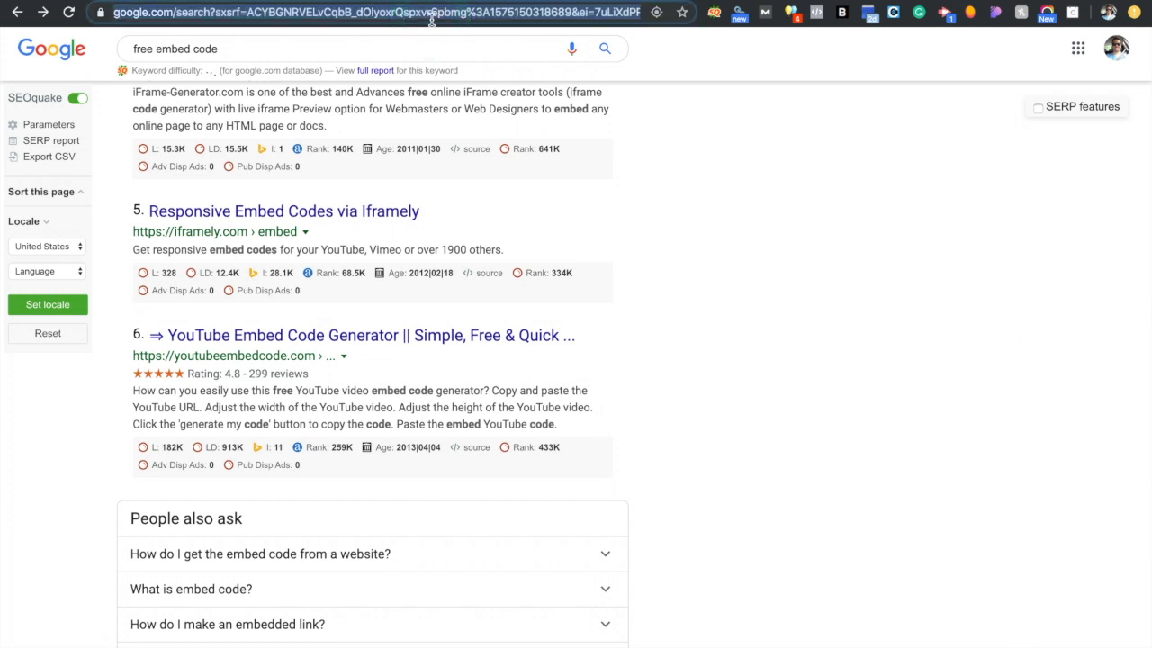
Search for typeform, go to typeform.com and log in to the Typeform account
{"action": "type", "text": "typeform"}
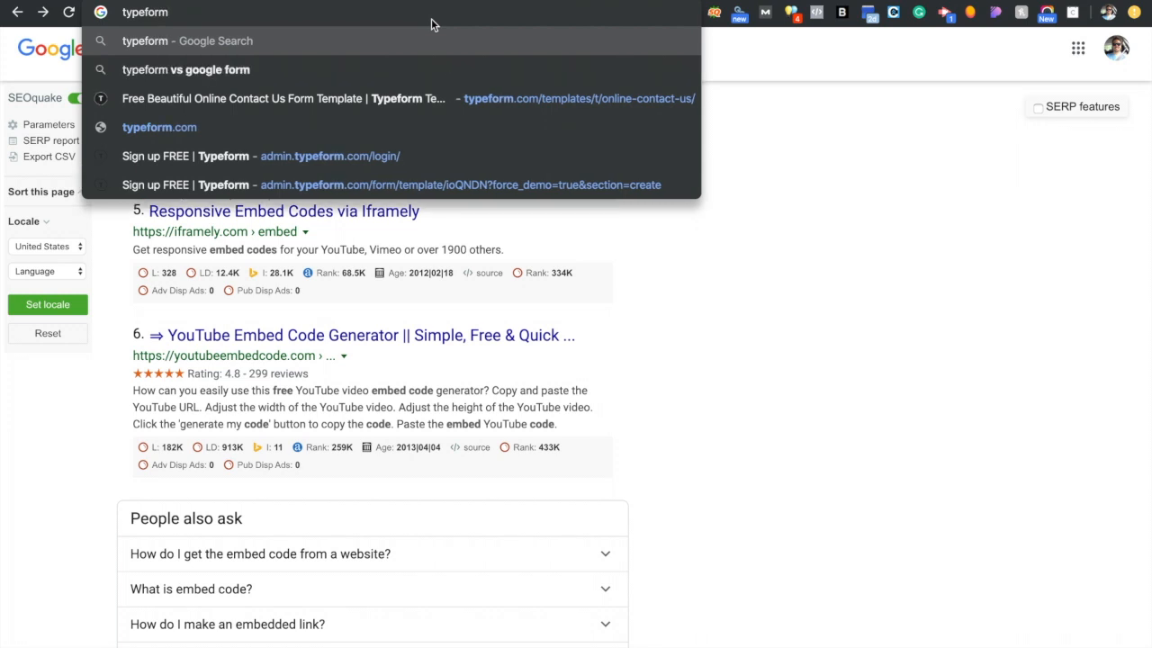
{"action": "key", "text": "Return"}
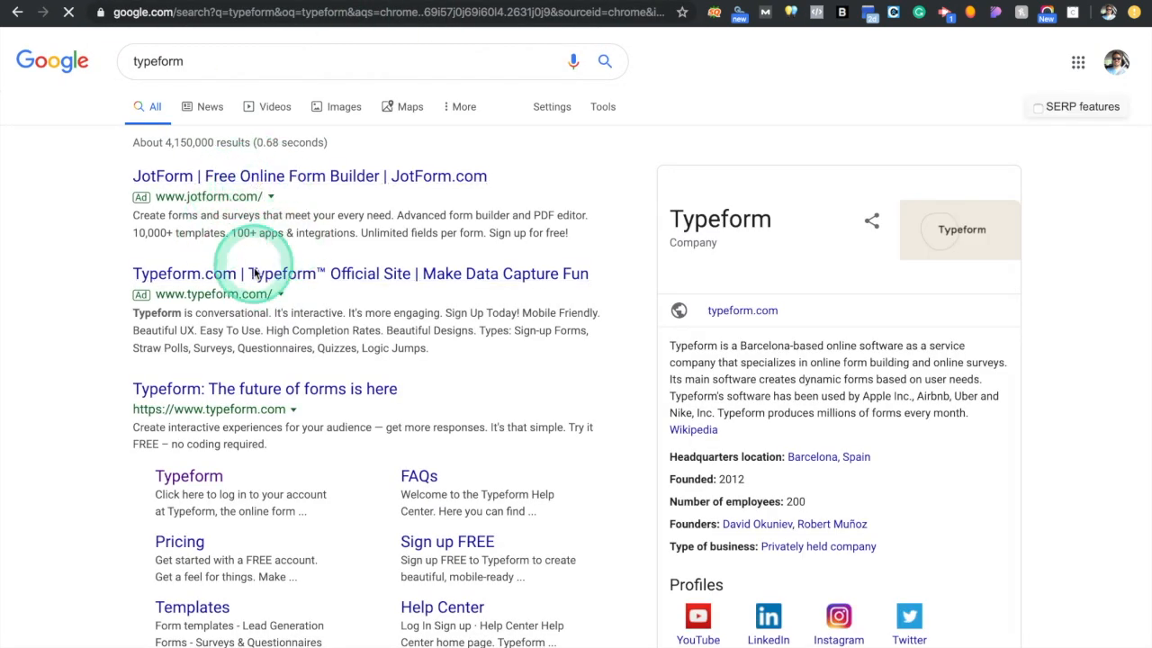
{"action": "left_click", "coordinate": [255, 275]}
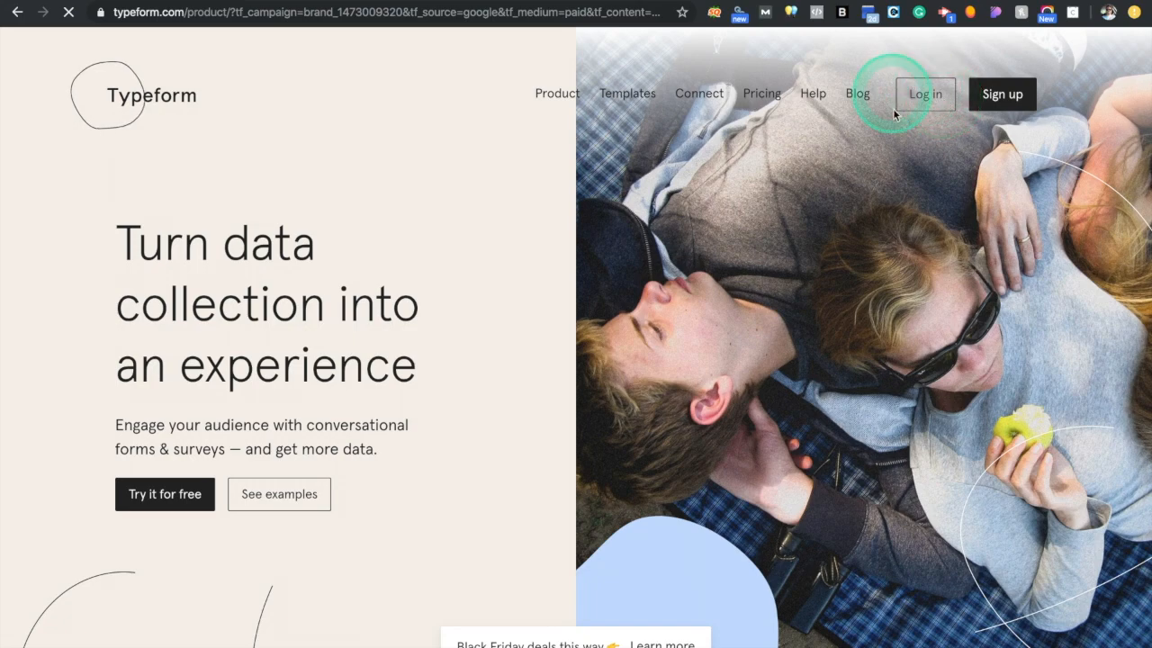
{"action": "left_click", "coordinate": [925, 95]}
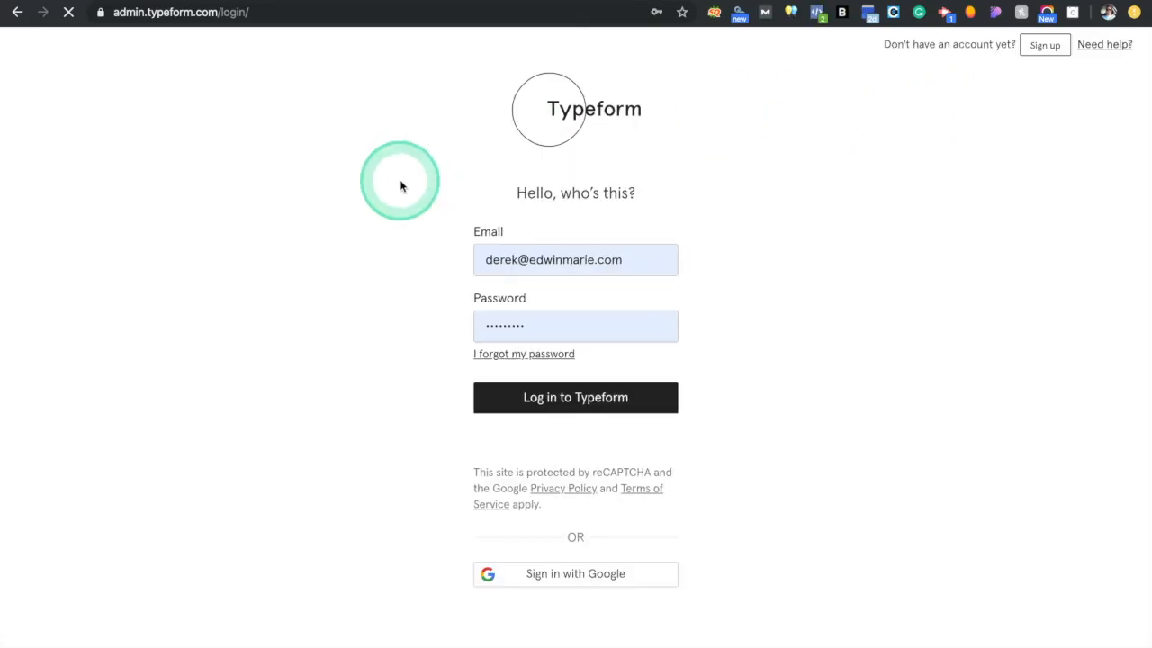
{"action": "left_click", "coordinate": [560, 403]}
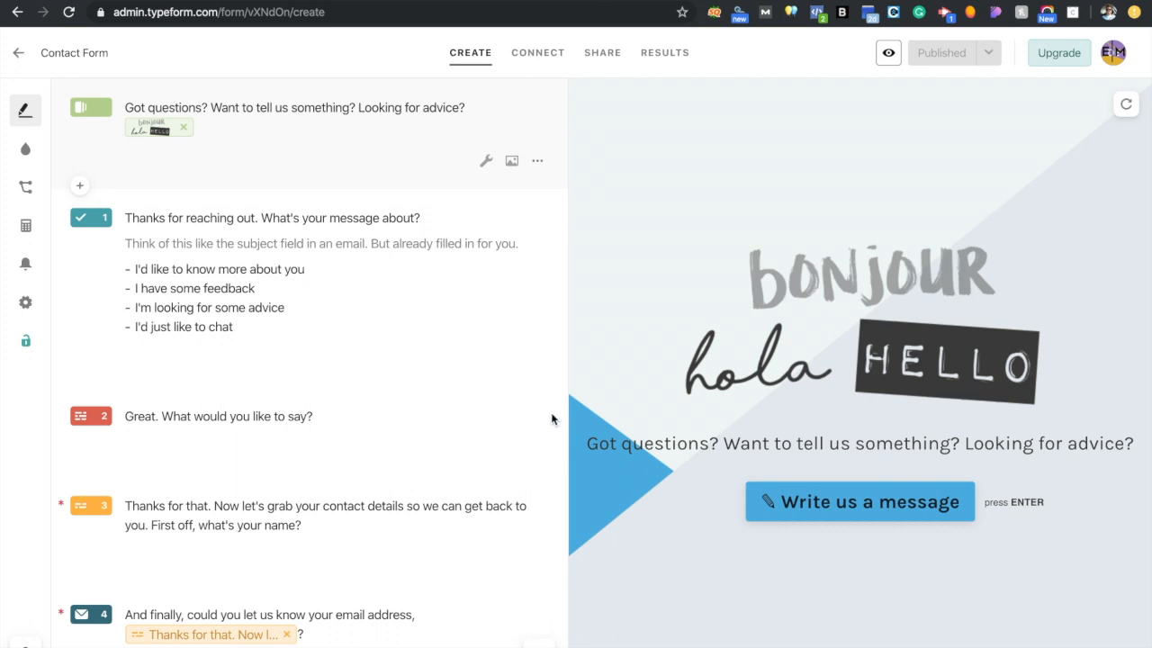
Copy the Contact Form's standard web-page embed code and return to the Showit tab
{"action": "left_click", "coordinate": [393, 298]}
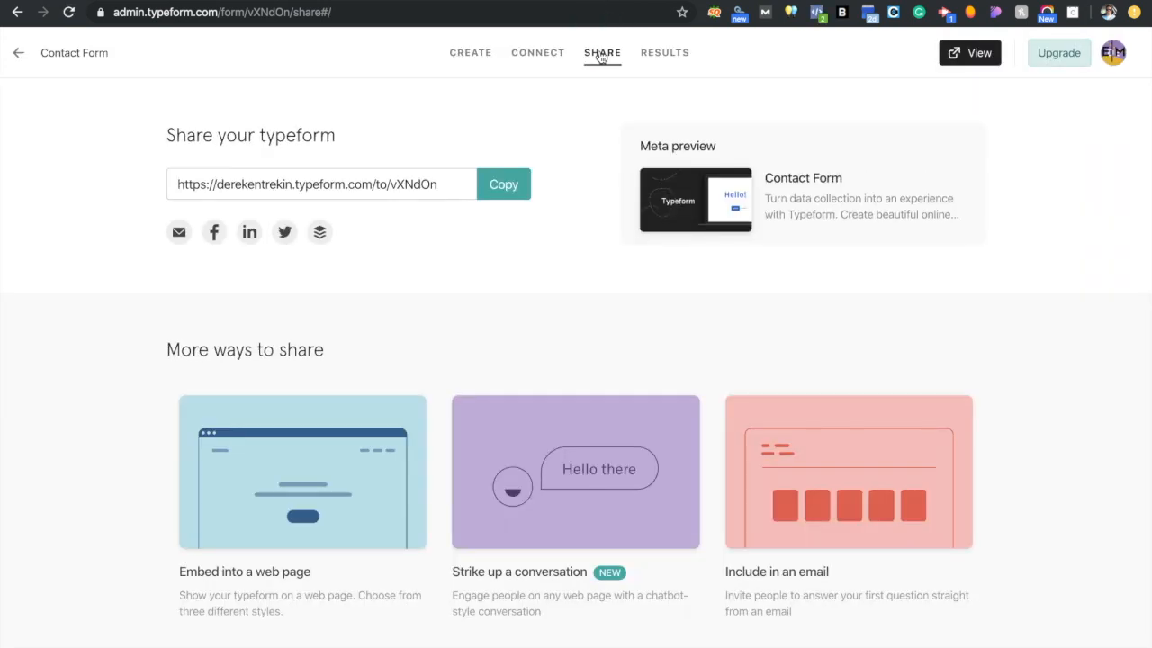
{"action": "scroll", "coordinate": [440, 316], "scroll_direction": "down", "scroll_amount": 1}
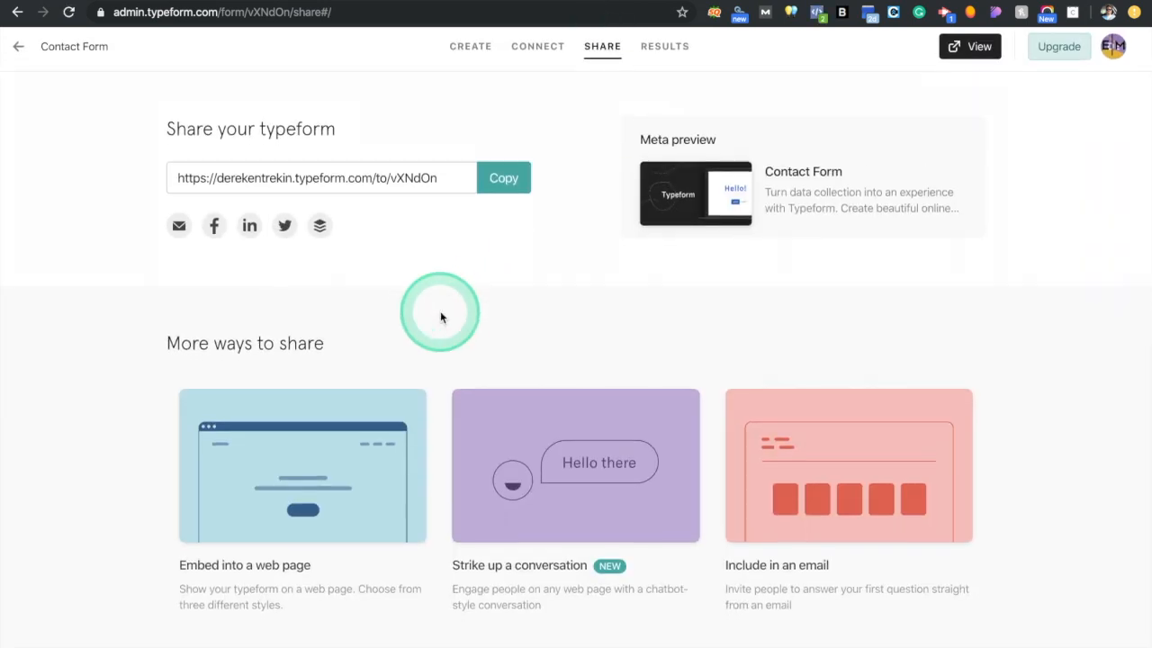
{"action": "left_click", "coordinate": [290, 547]}
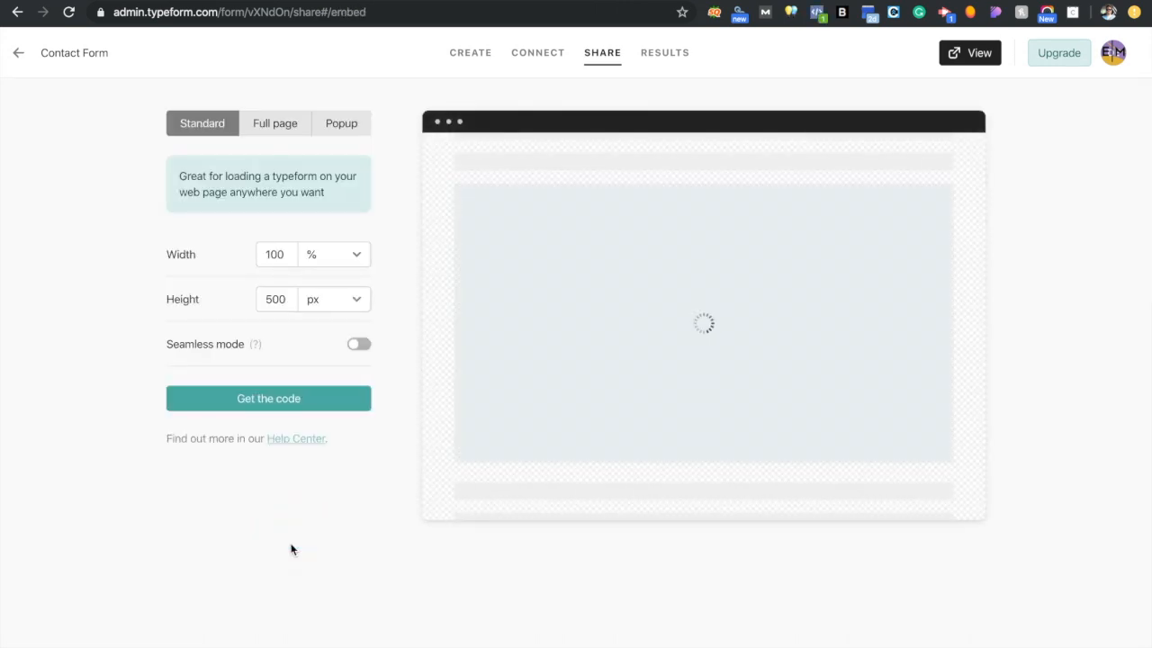
{"action": "left_click", "coordinate": [280, 400]}
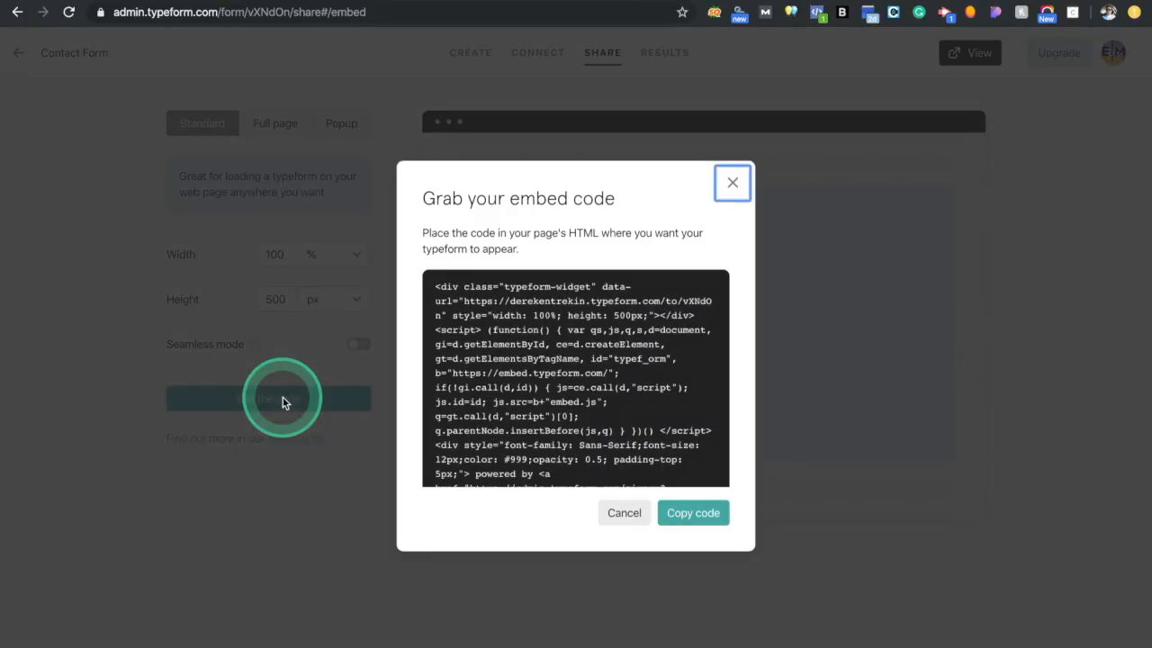
{"action": "left_click", "coordinate": [559, 358]}
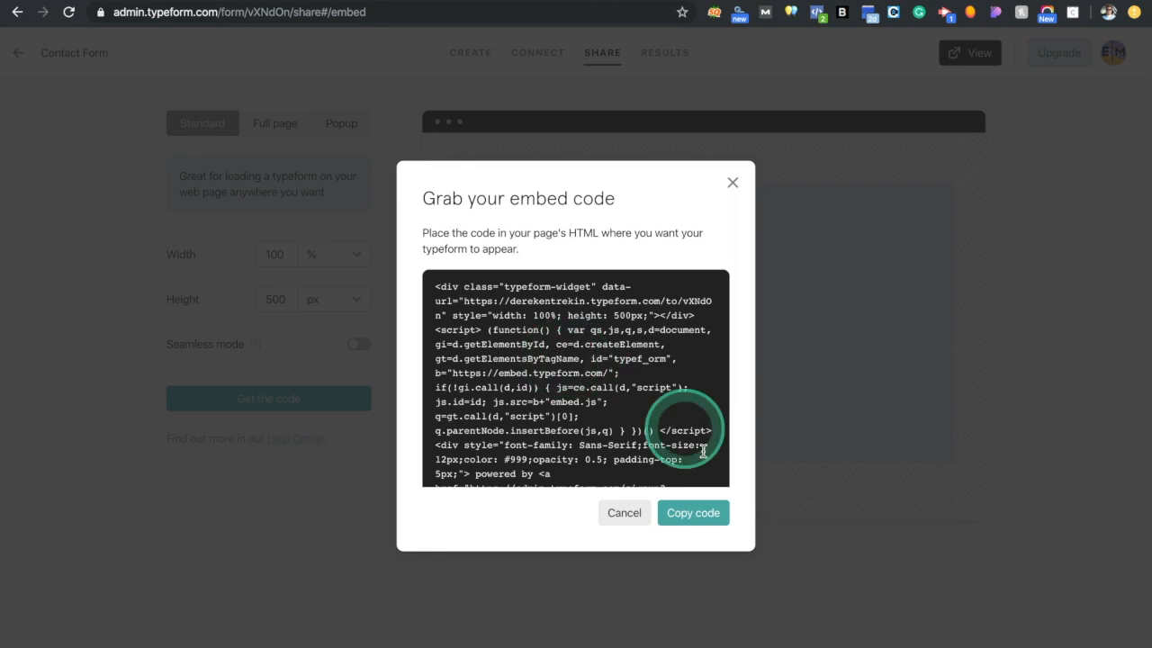
{"action": "left_click", "coordinate": [693, 512]}
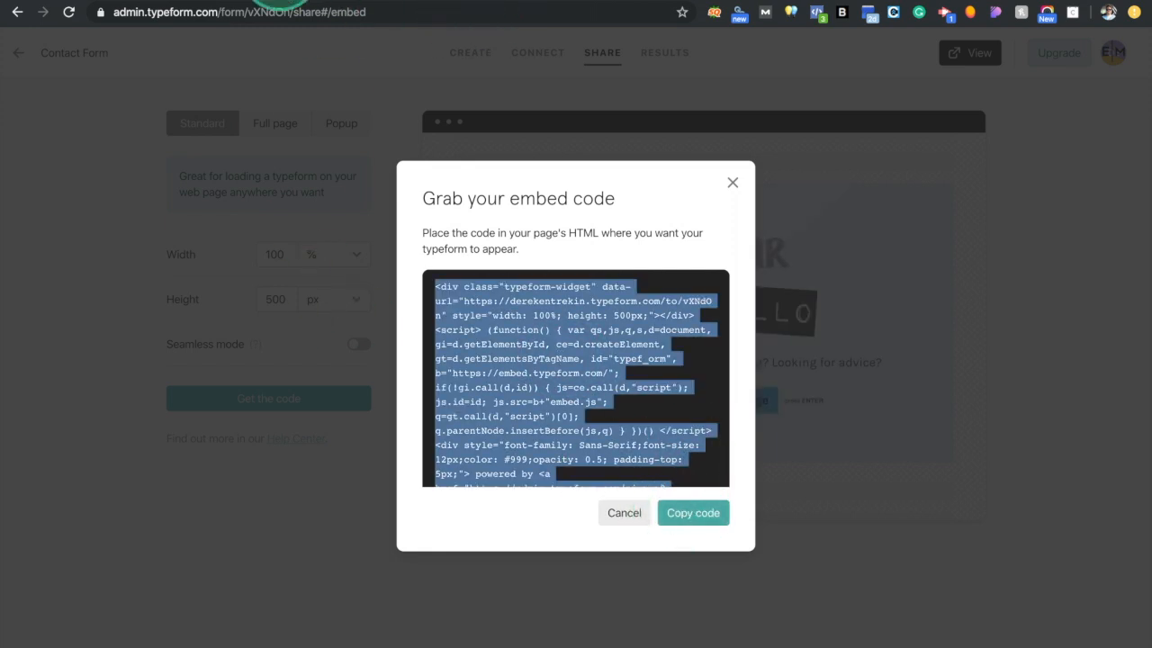
{"action": "left_click", "coordinate": [116, 0]}
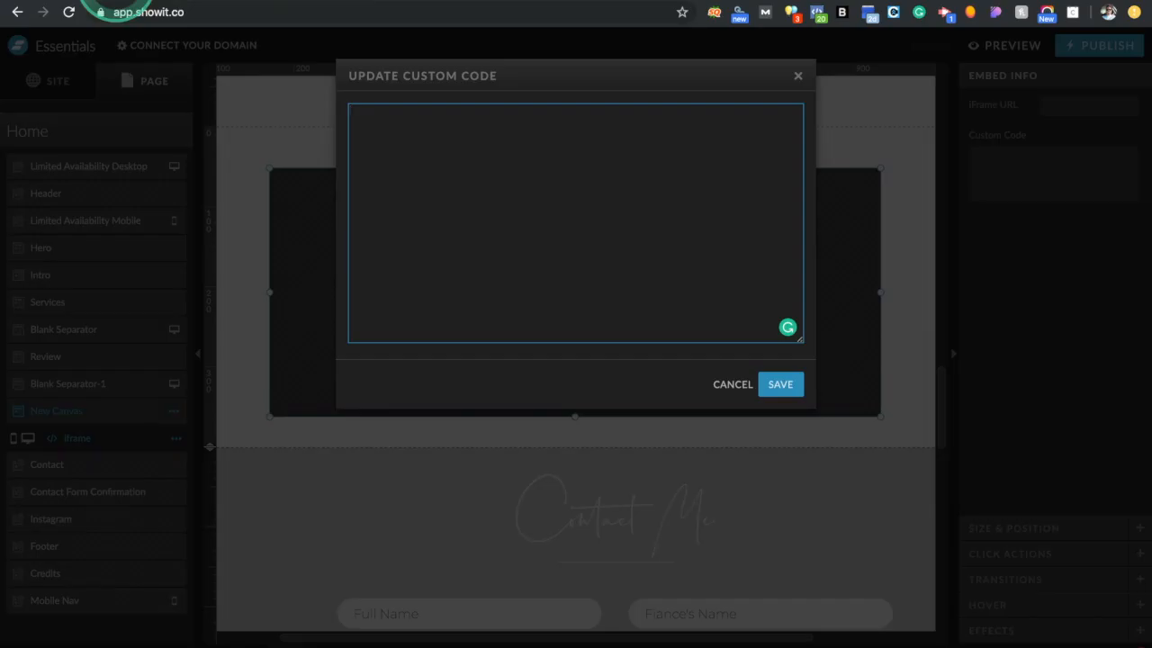
Paste the Typeform embed code into the New Canvas embed's custom code box and save it
{"action": "left_click", "coordinate": [660, 256]}
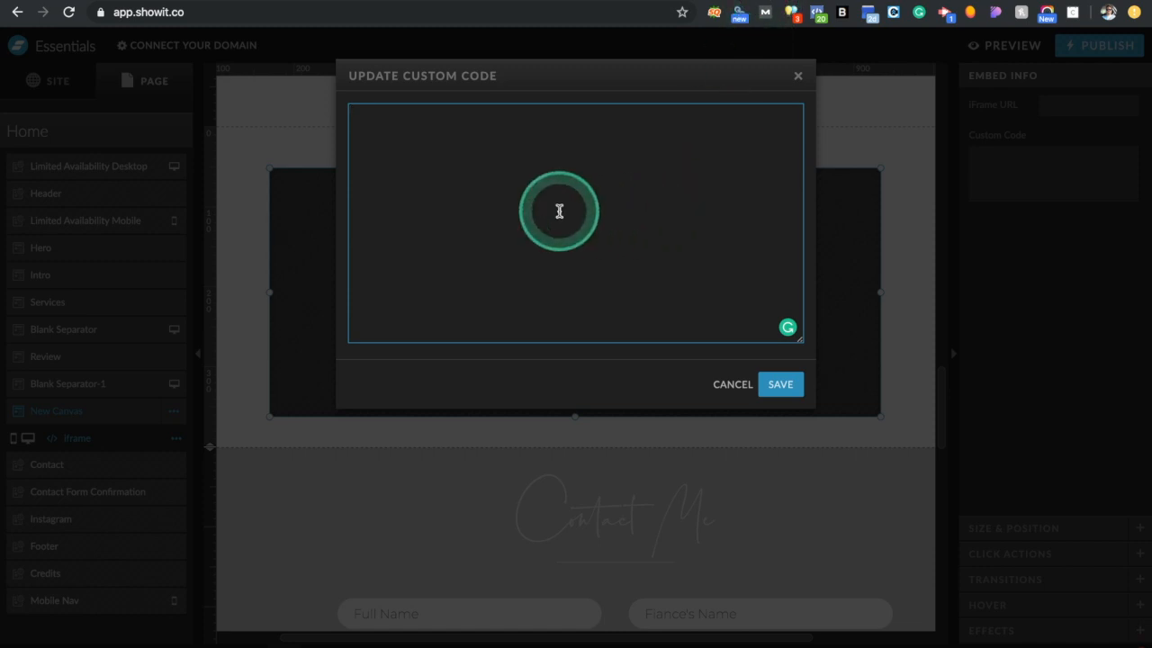
{"action": "key", "text": "ctrl+v"}
{"action": "left_click", "coordinate": [780, 384]}
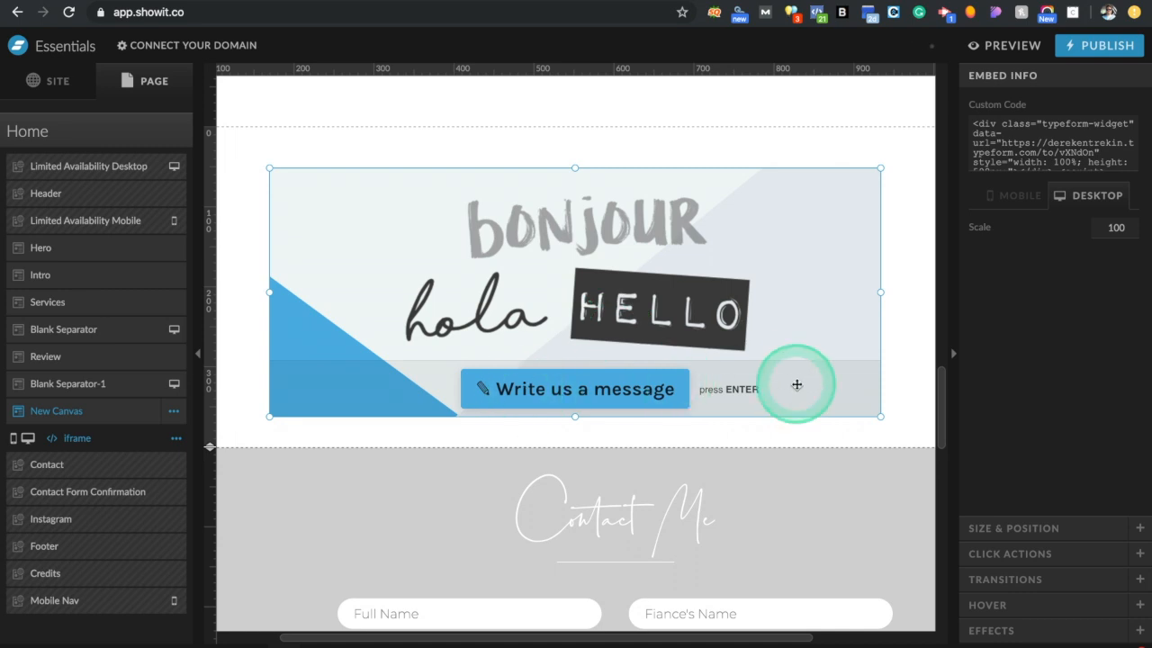
{"action": "left_click", "coordinate": [894, 389]}
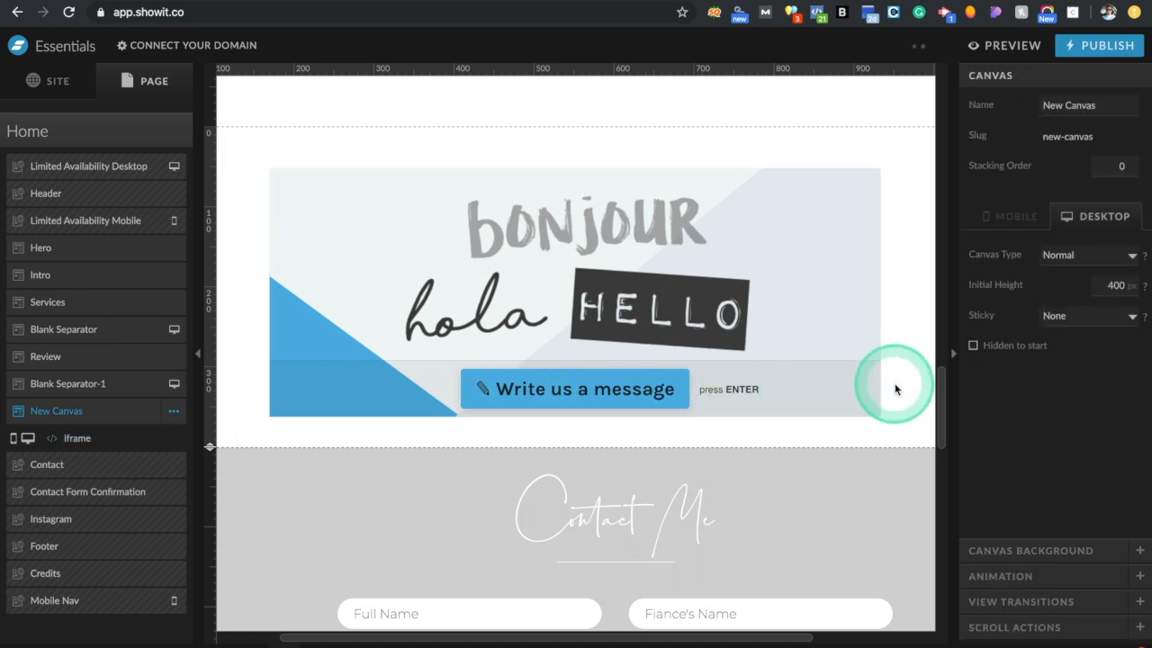
{"action": "left_click", "coordinate": [1014, 49]}
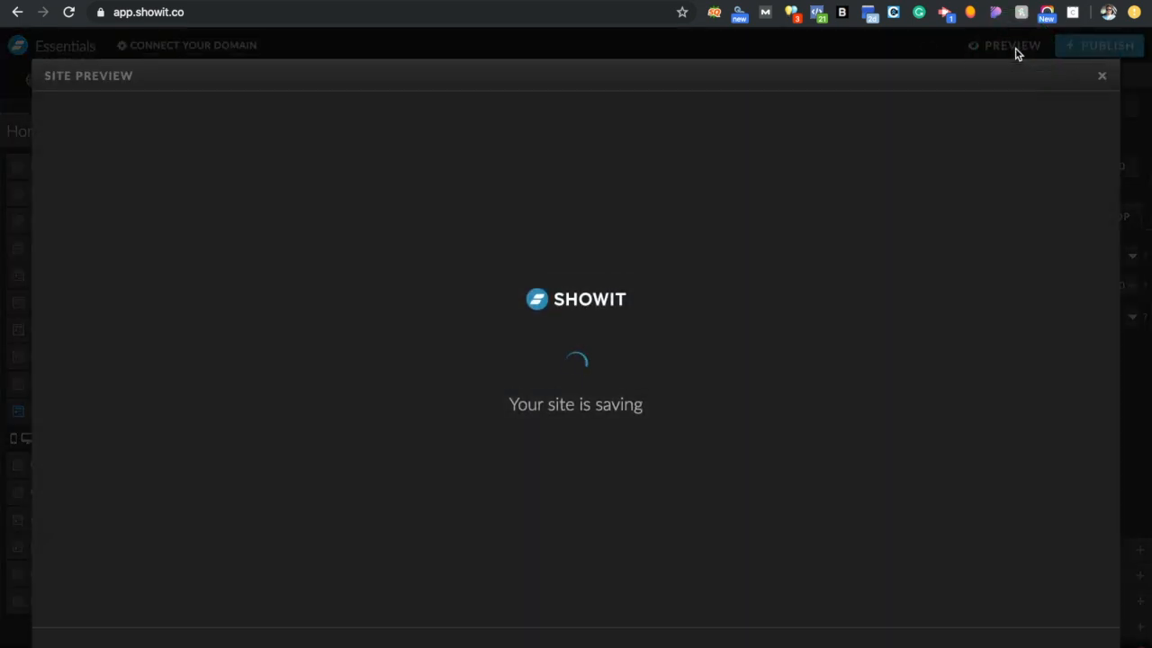
{"action": "left_click", "coordinate": [299, 85]}
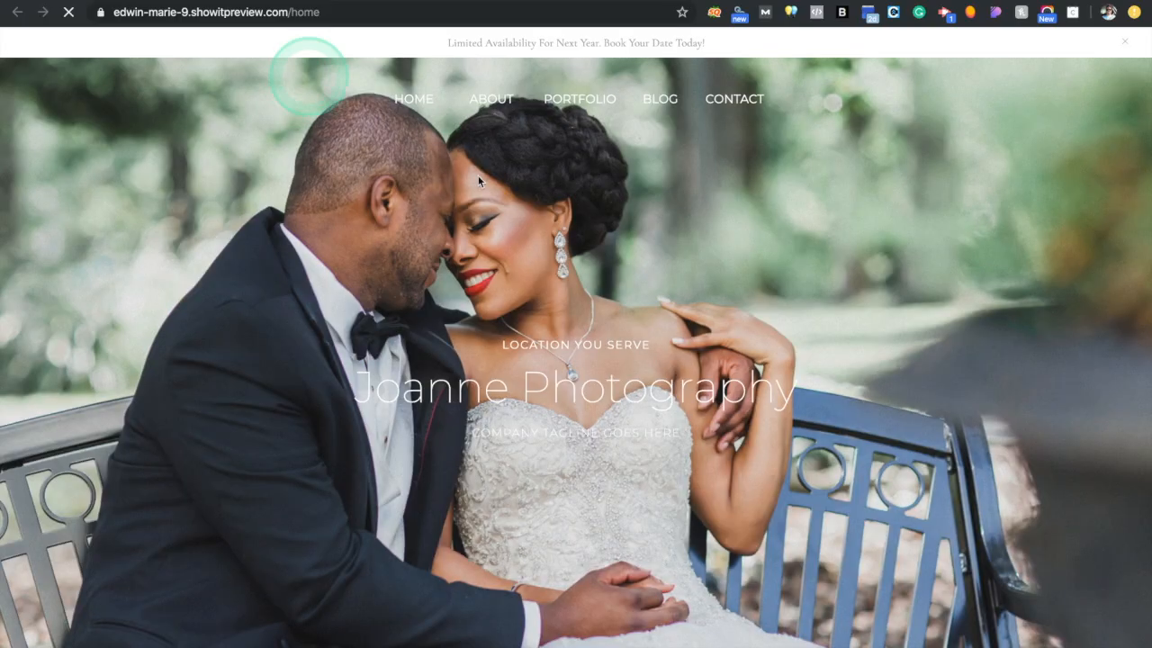
{"action": "left_click", "coordinate": [663, 419]}
{"action": "scroll", "coordinate": [664, 428], "scroll_direction": "down", "scroll_amount": 20}
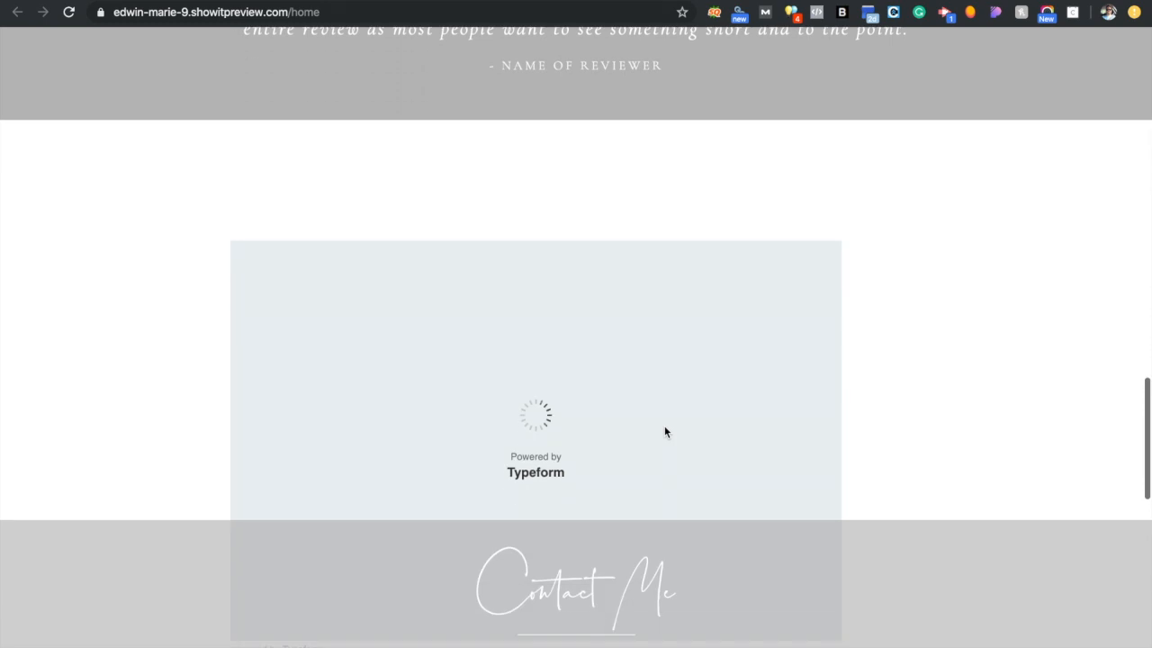
{"action": "scroll", "coordinate": [664, 426], "scroll_direction": "down", "scroll_amount": 3}
{"action": "scroll", "coordinate": [664, 426], "scroll_direction": "up", "scroll_amount": 1}
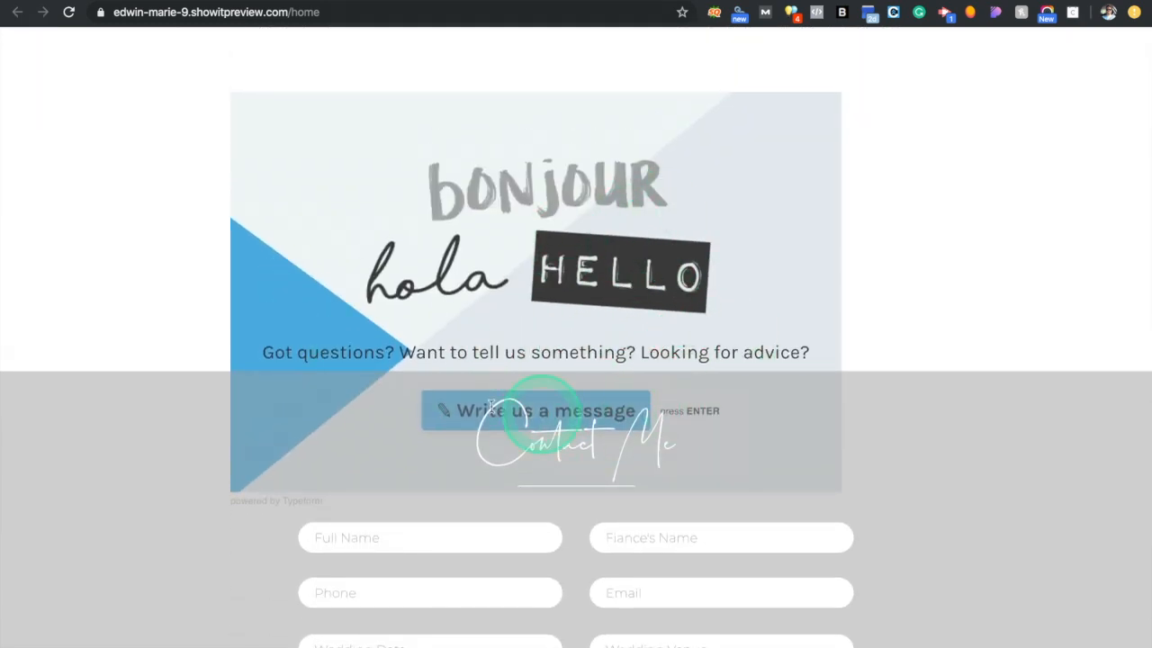
{"action": "scroll", "coordinate": [791, 368], "scroll_direction": "up", "scroll_amount": 2}
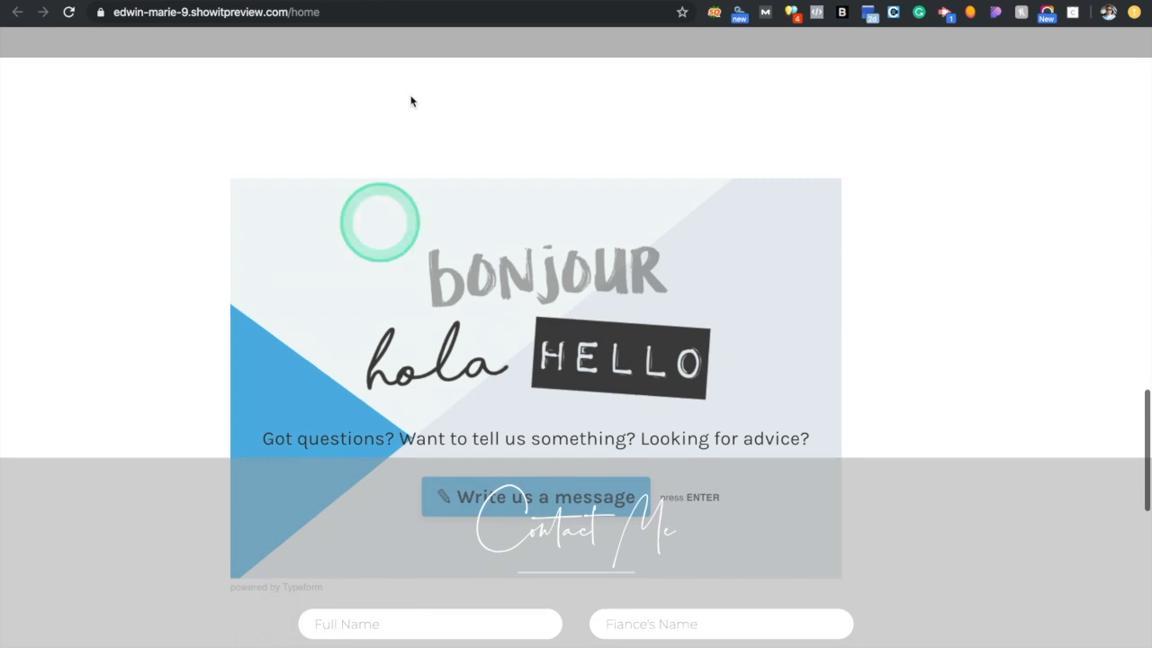
{"action": "left_click", "coordinate": [127, 2]}
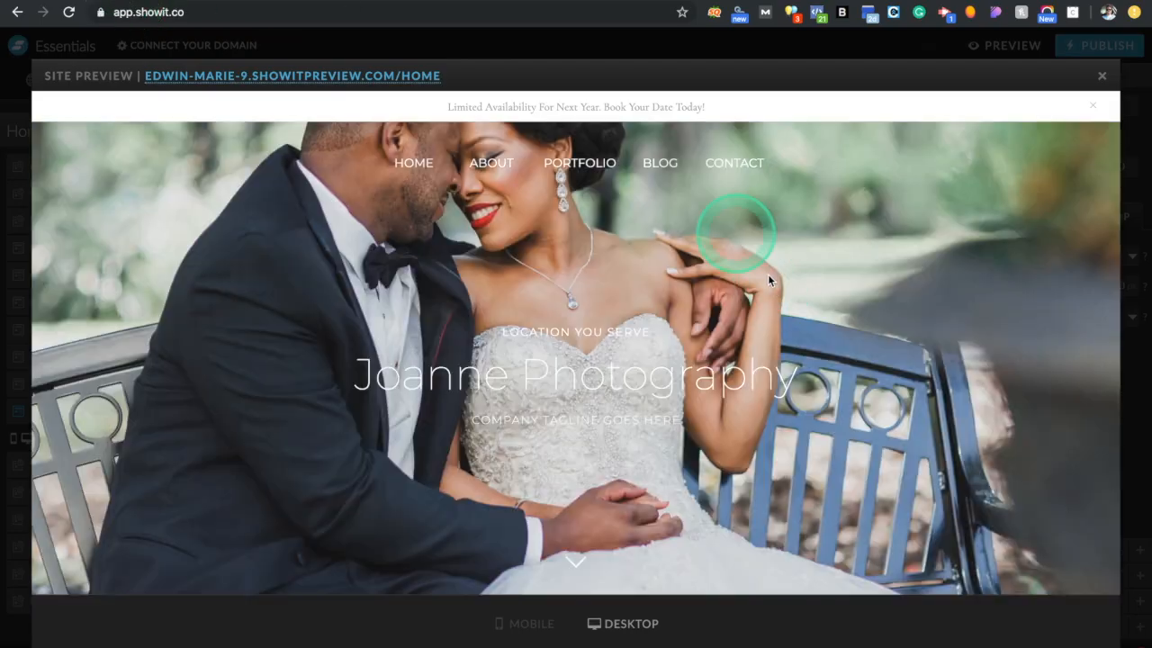
{"action": "left_click", "coordinate": [1101, 79]}
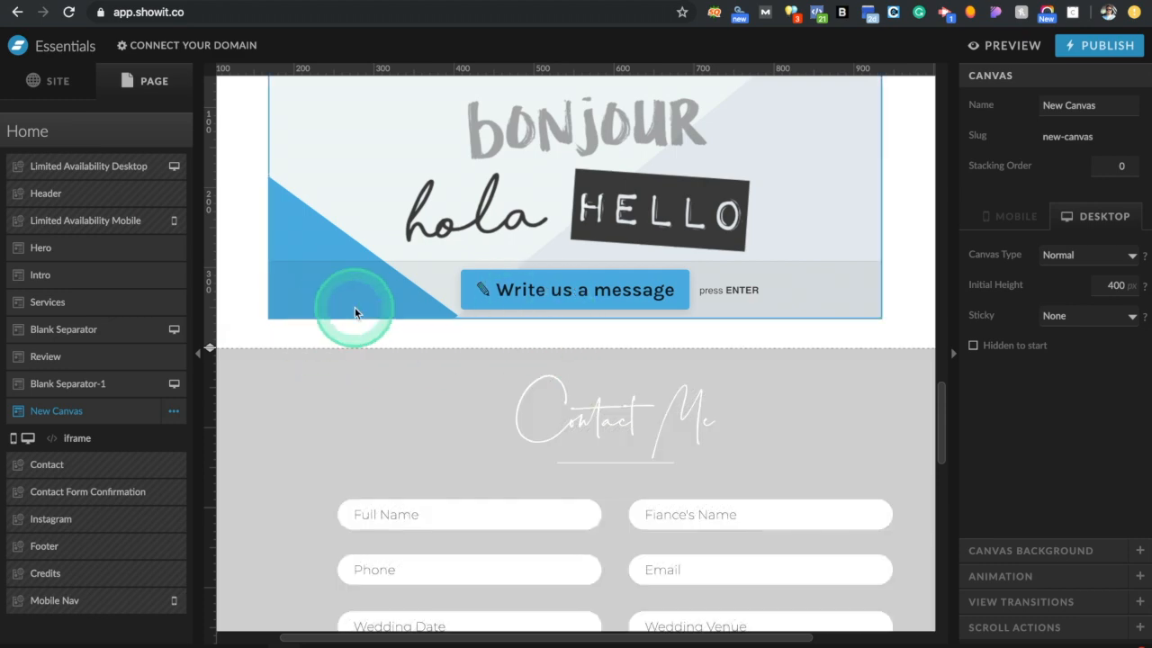
Drag the New Canvas section and the Typeform embed taller, then start a site preview
{"action": "left_click", "coordinate": [355, 313]}
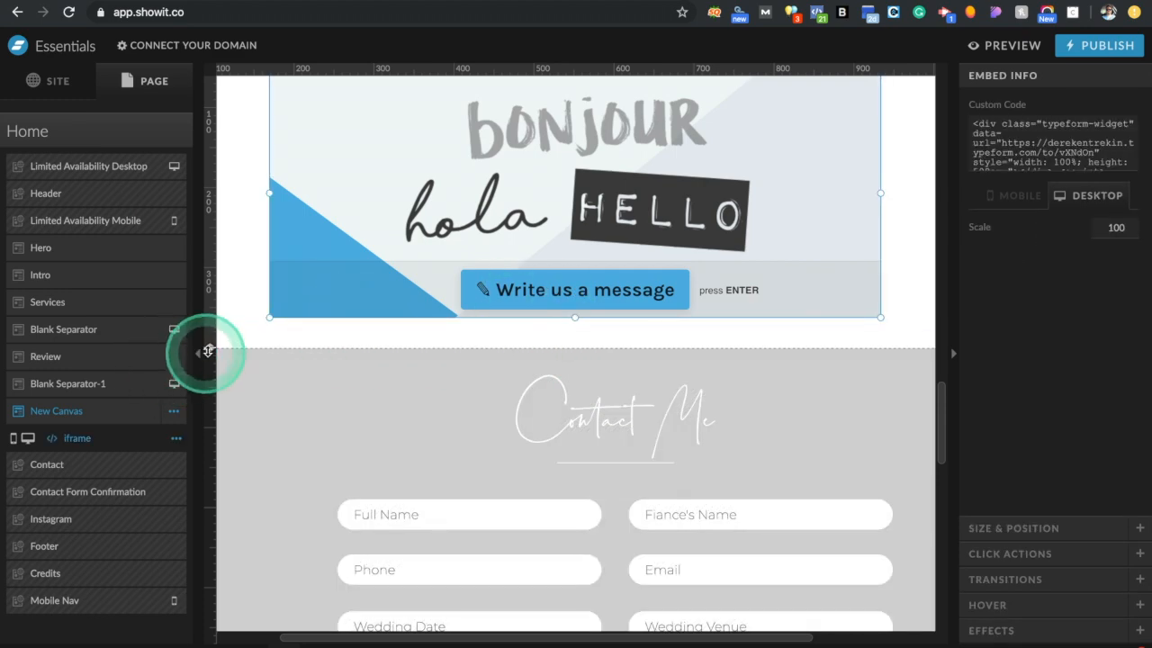
{"action": "left_click_drag", "start_coordinate": [208, 344], "coordinate": [209, 570]}
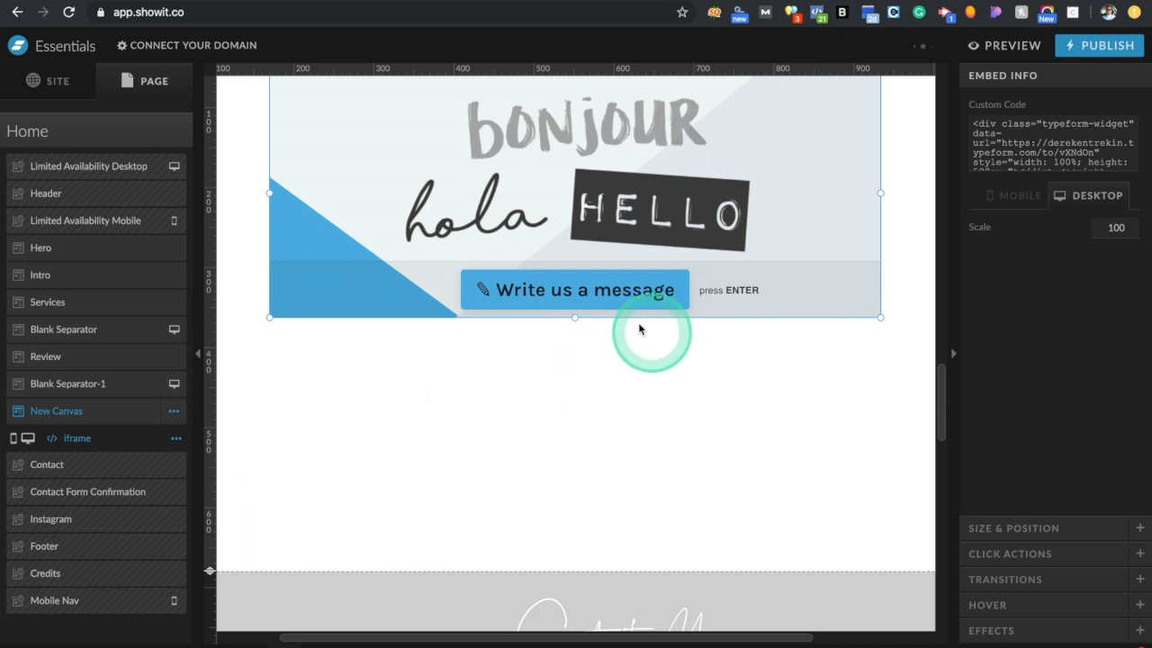
{"action": "left_click_drag", "start_coordinate": [579, 321], "coordinate": [577, 511]}
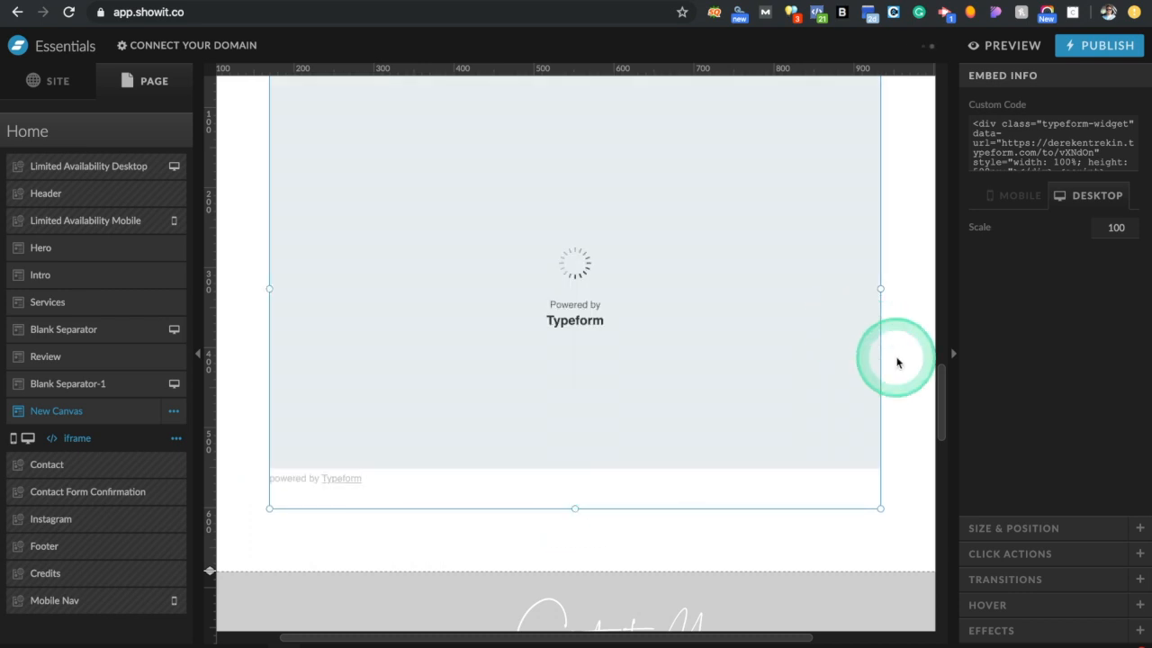
{"action": "scroll", "coordinate": [897, 363], "scroll_direction": "up", "scroll_amount": 2}
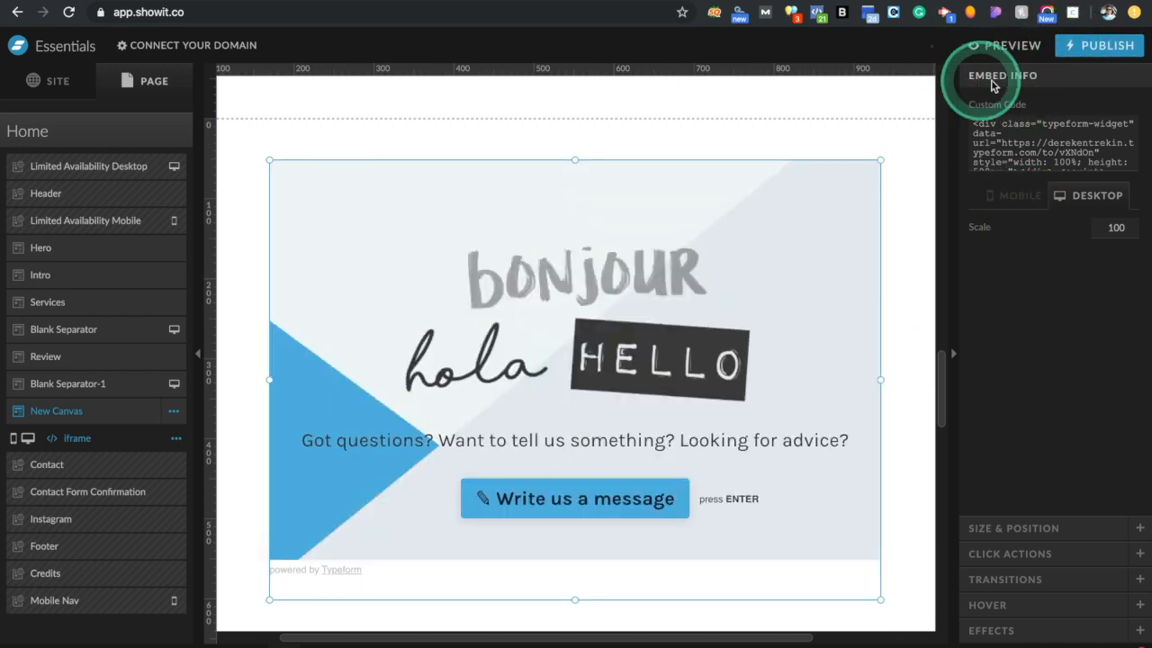
{"action": "left_click", "coordinate": [1011, 46]}
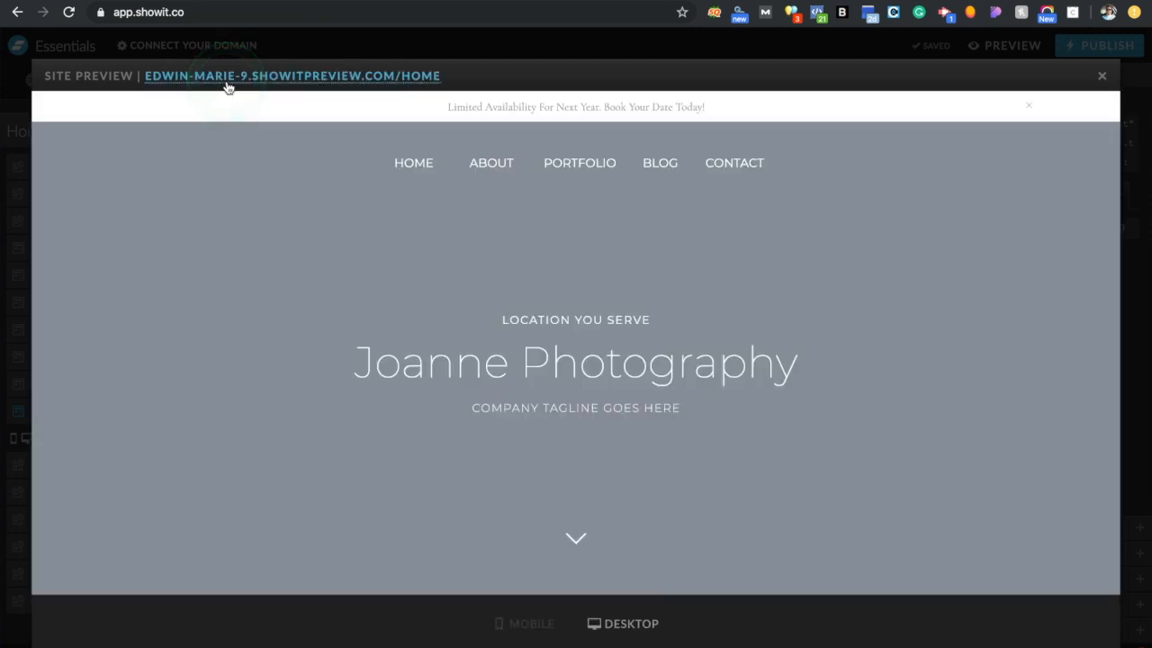
On the preview site, start the Typeform and answer 'I'd like to know more about you' to reach question 2
{"action": "left_click", "coordinate": [226, 80]}
{"action": "scroll", "coordinate": [600, 333], "scroll_direction": "down", "scroll_amount": 10}
{"action": "scroll", "coordinate": [604, 338], "scroll_direction": "down", "scroll_amount": 15}
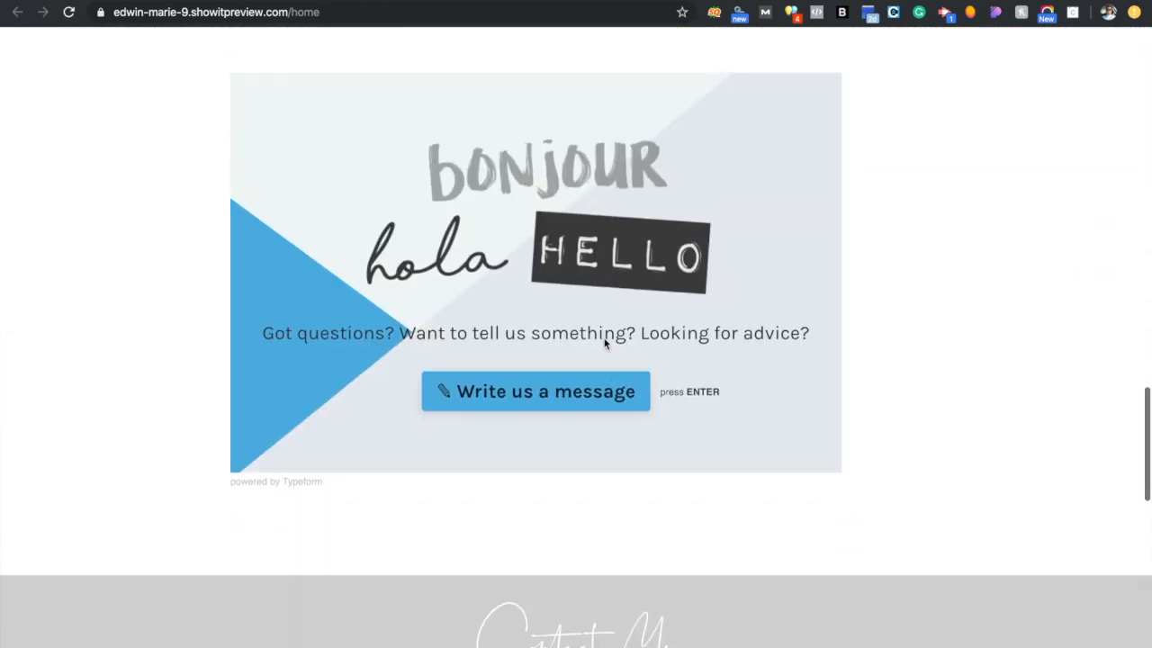
{"action": "left_click", "coordinate": [604, 342]}
{"action": "left_click", "coordinate": [557, 450]}
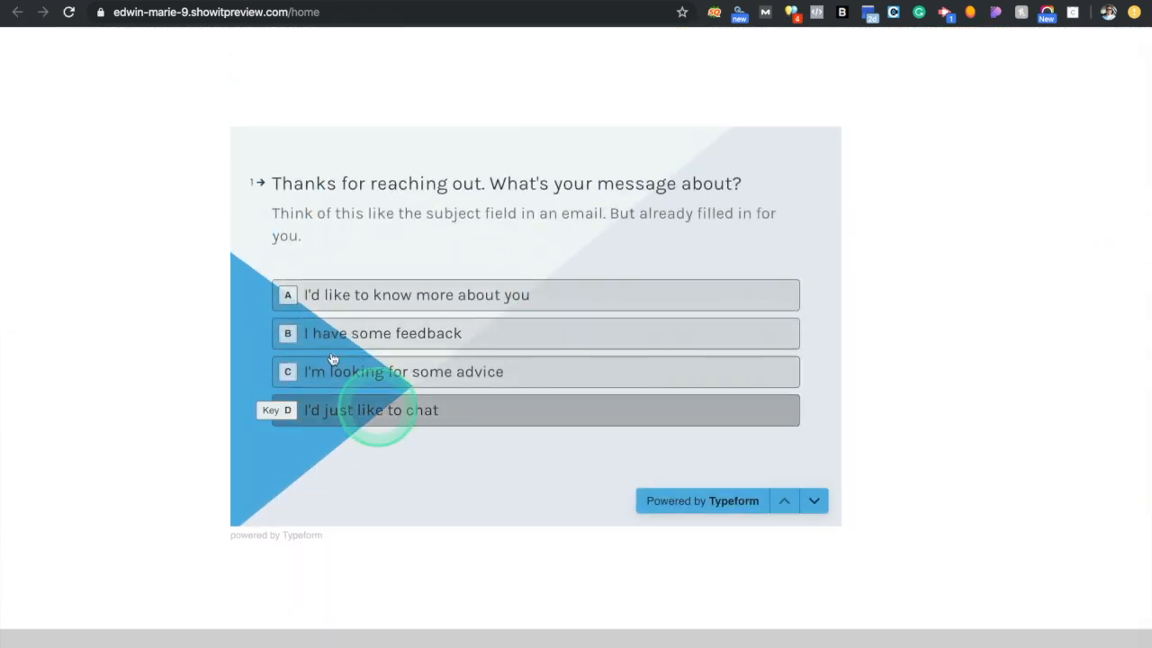
{"action": "left_click", "coordinate": [411, 308]}
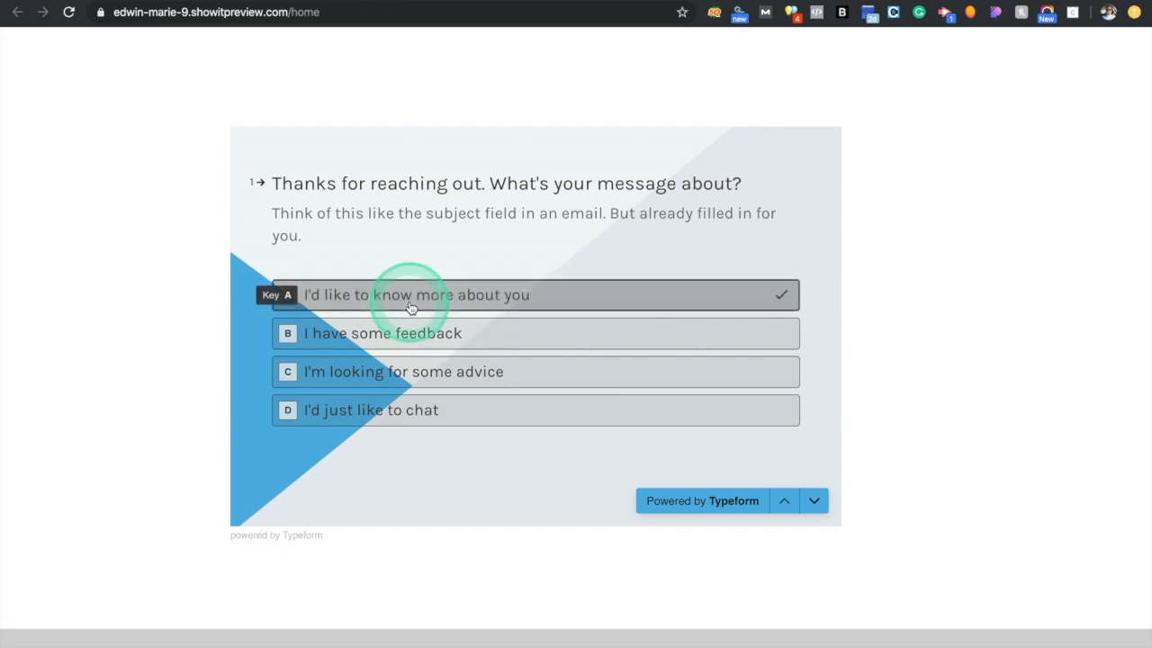
{"action": "left_click", "coordinate": [404, 328]}
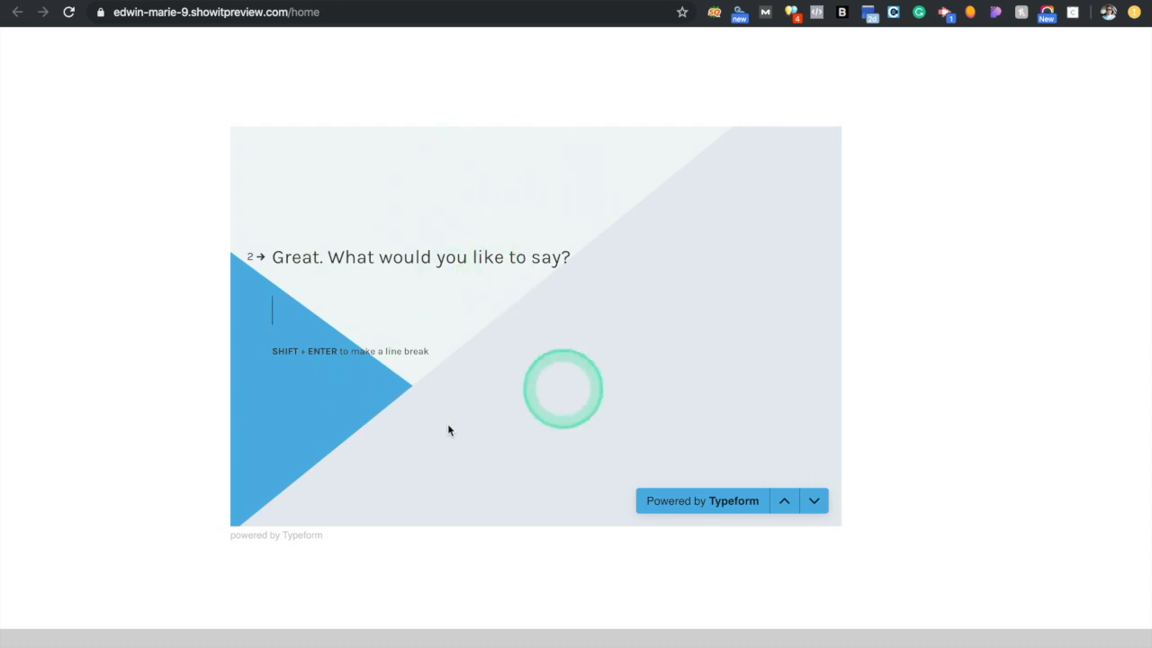
{"action": "scroll", "coordinate": [455, 441], "scroll_direction": "up", "scroll_amount": 3}
{"action": "scroll", "coordinate": [454, 441], "scroll_direction": "down", "scroll_amount": 2}
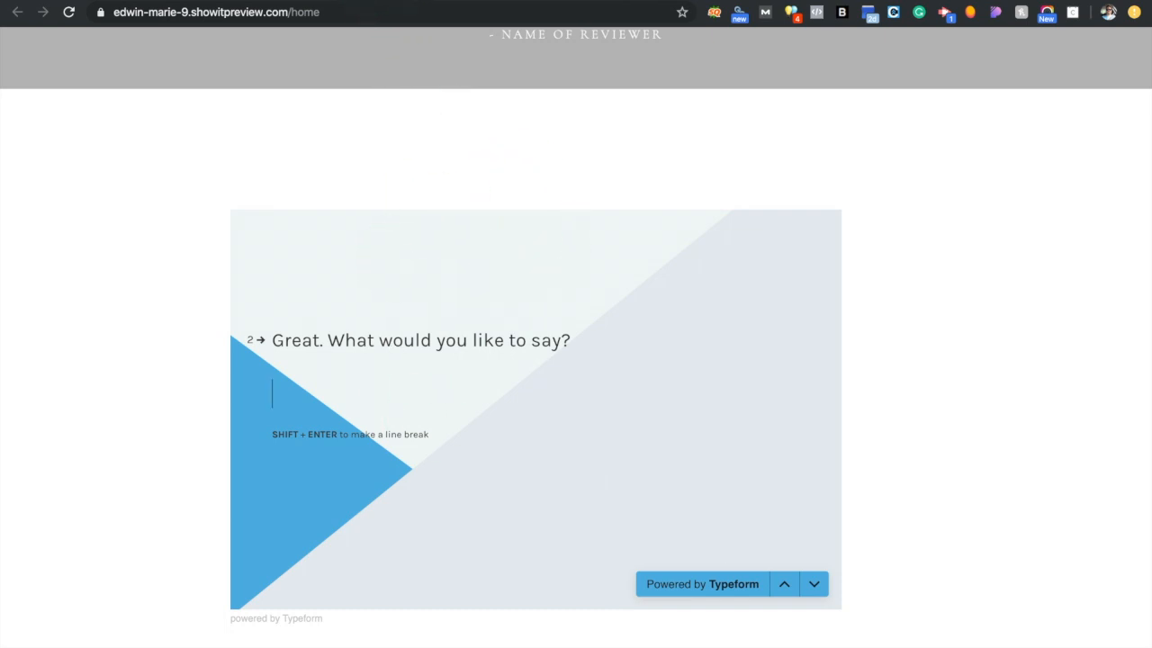
{"action": "left_click", "coordinate": [377, 5]}
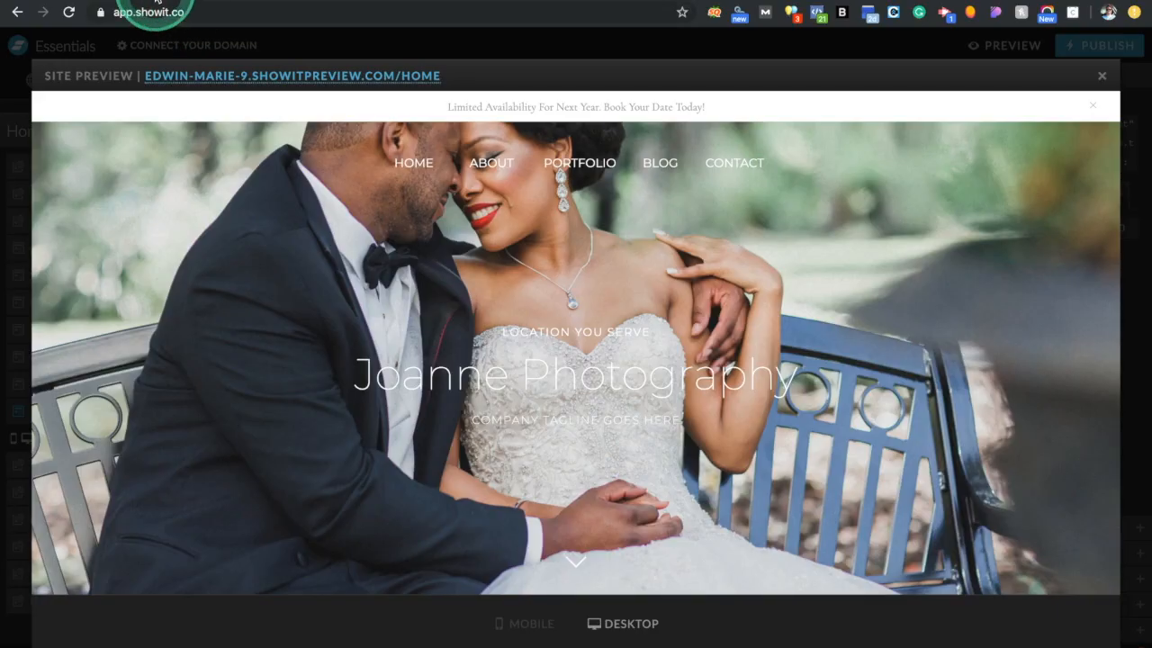
Close the preview, switch to the mobile layout, and make the New Canvas section and embed taller
{"action": "left_click", "coordinate": [1101, 75]}
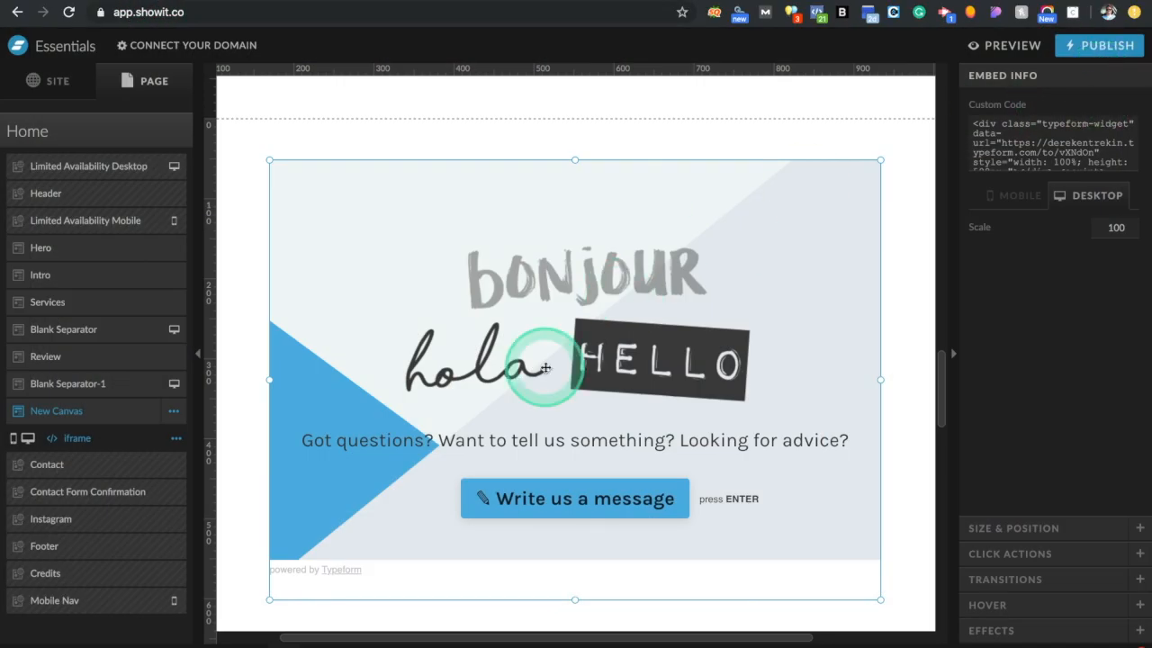
{"action": "left_click", "coordinate": [245, 637]}
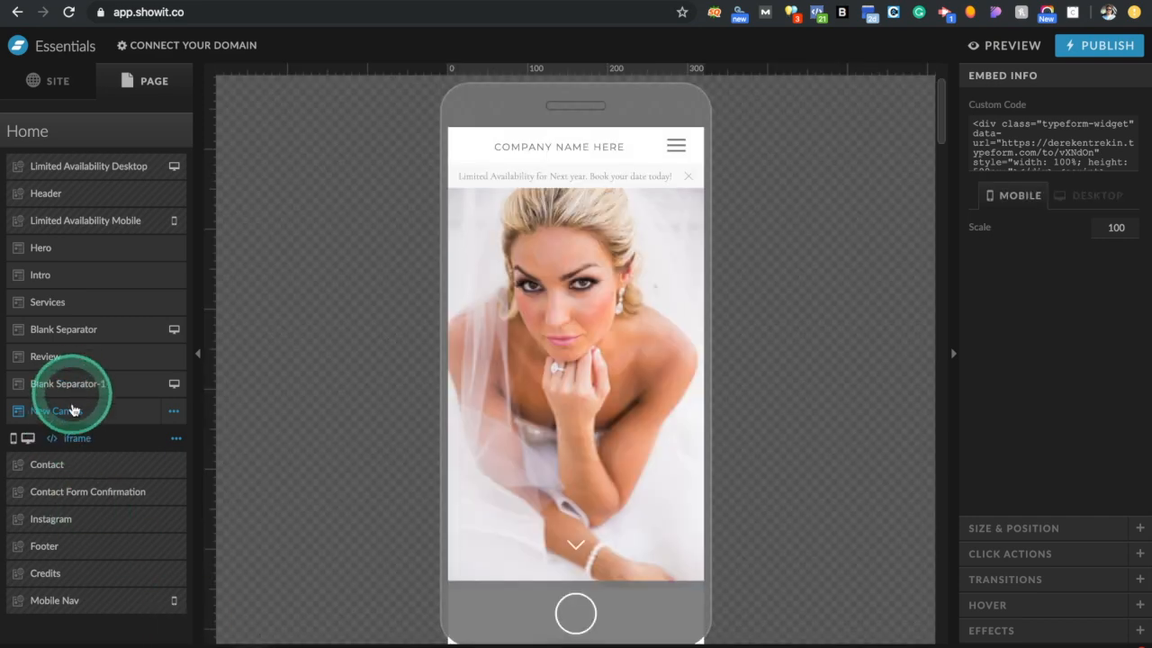
{"action": "left_click", "coordinate": [73, 410]}
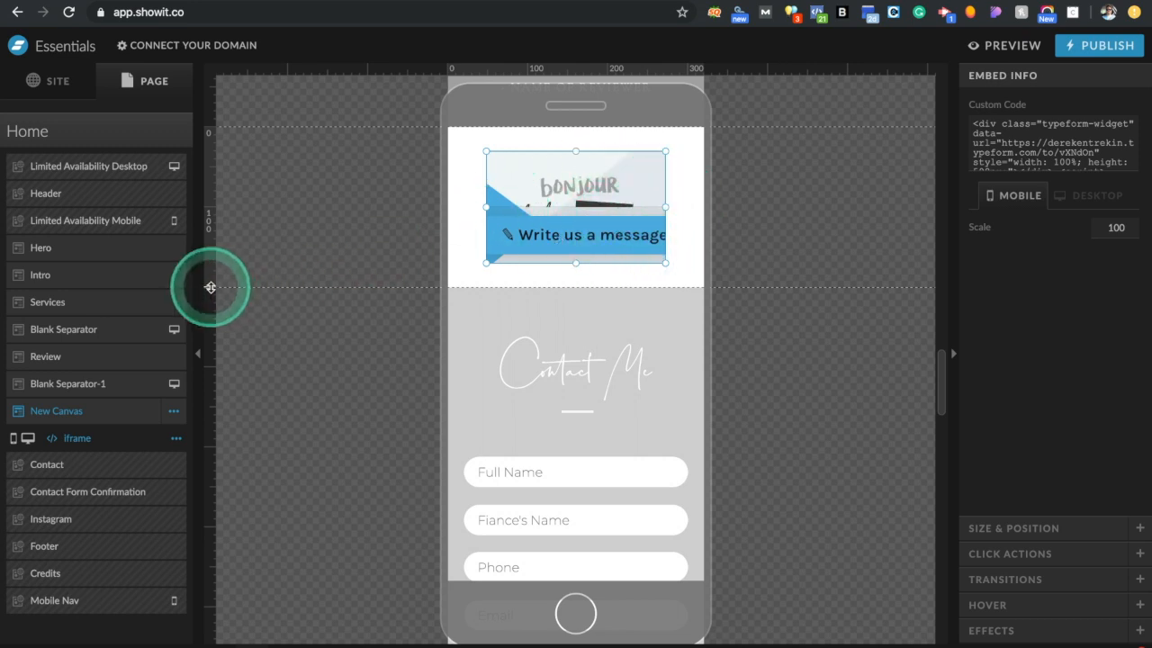
{"action": "left_click_drag", "start_coordinate": [210, 287], "coordinate": [210, 599]}
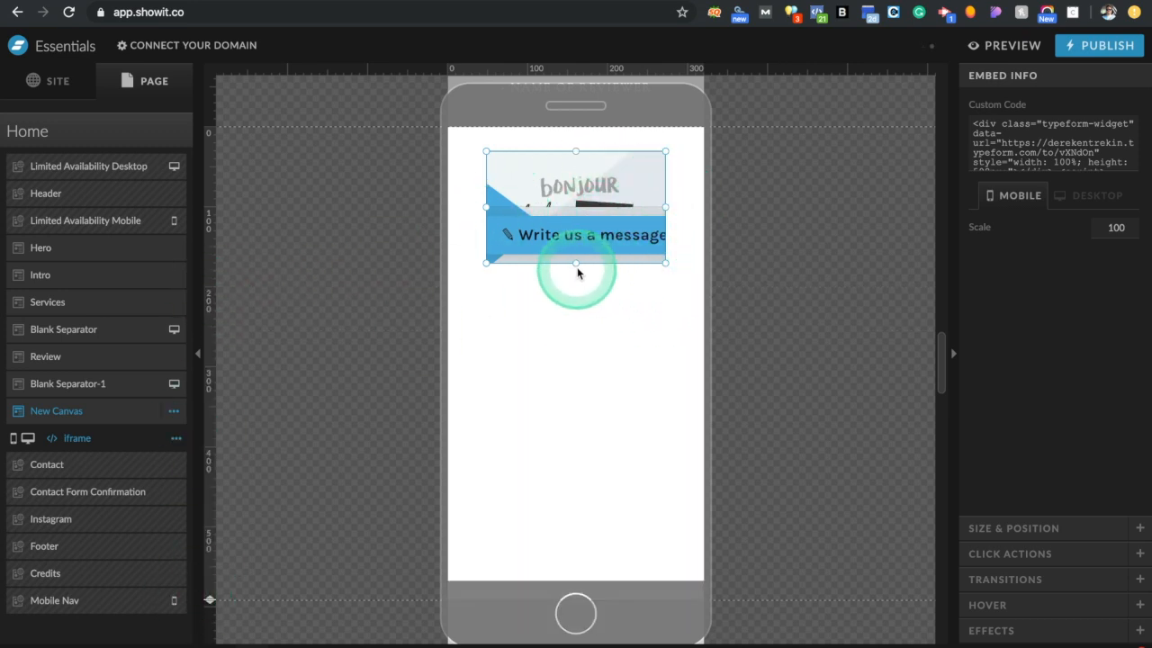
{"action": "left_click_drag", "start_coordinate": [576, 264], "coordinate": [570, 537]}
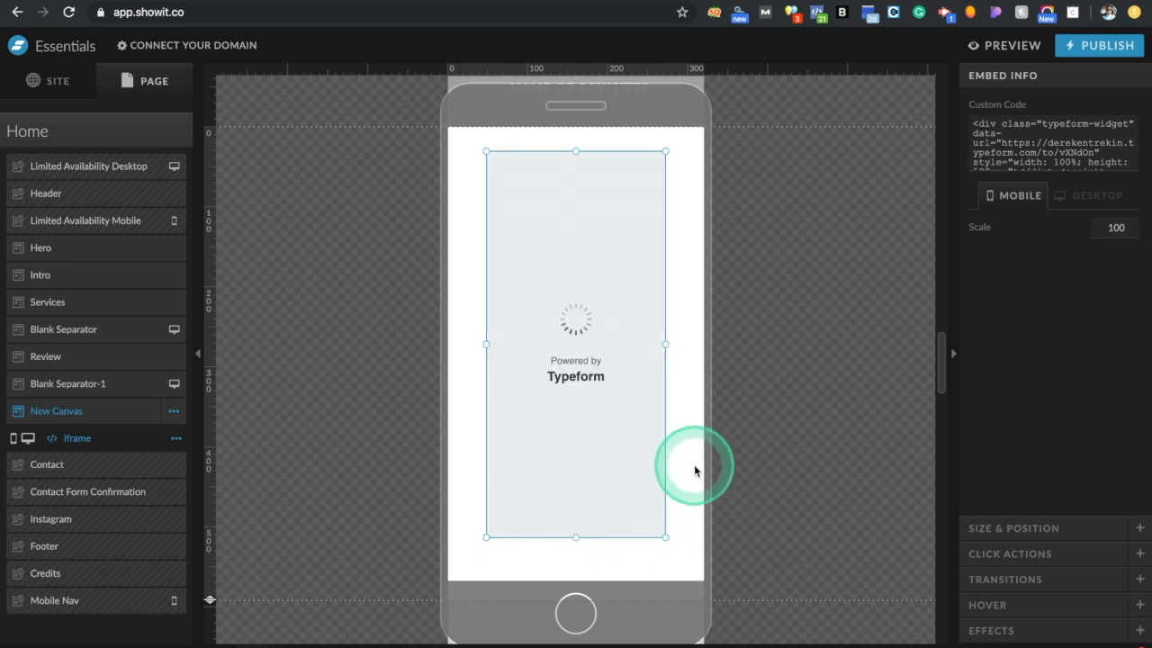
Set the mobile embed width to 320 px, centre it horizontally, and preview the site
{"action": "left_click", "coordinate": [680, 379]}
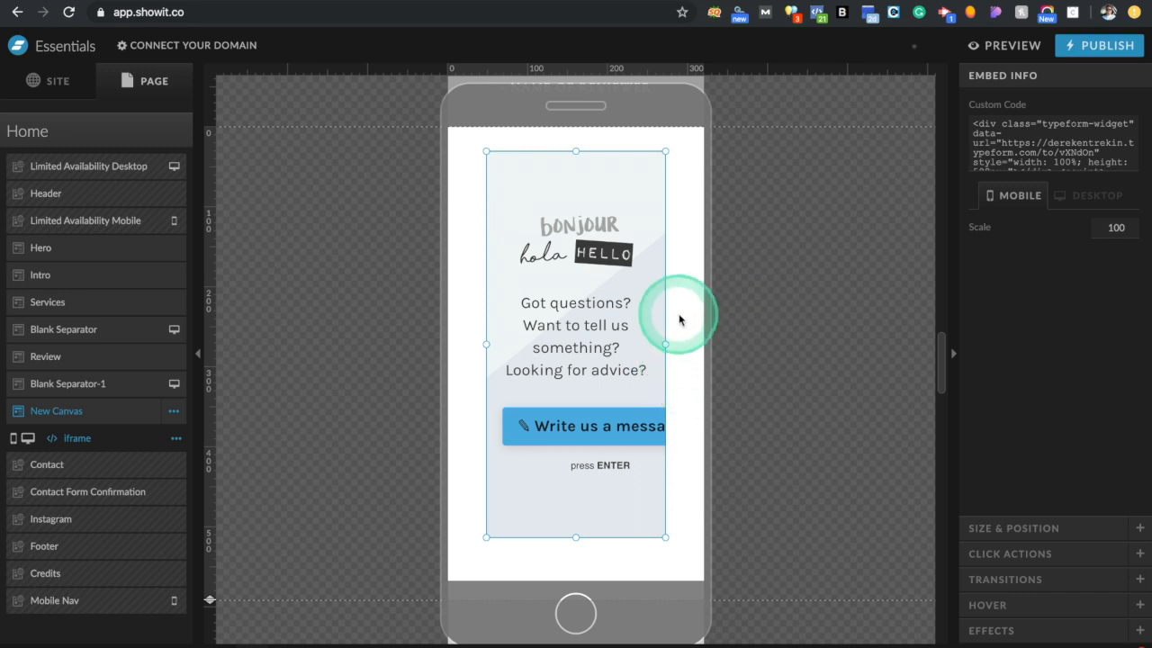
{"action": "left_click_drag", "start_coordinate": [665, 346], "coordinate": [707, 345]}
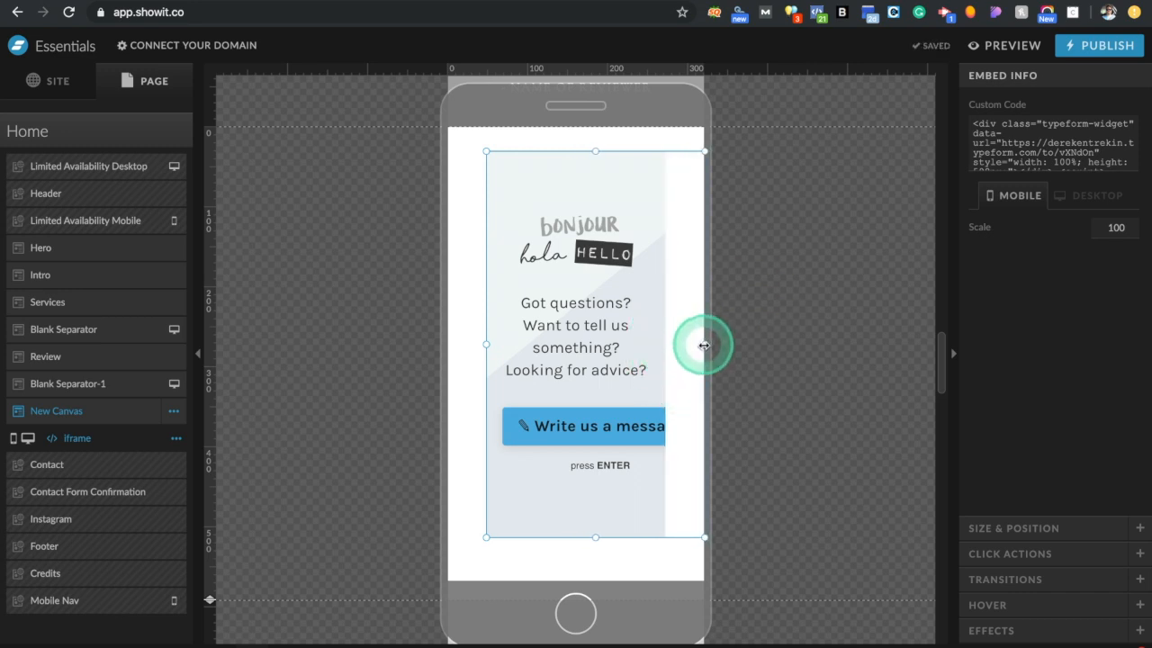
{"action": "left_click", "coordinate": [1036, 529]}
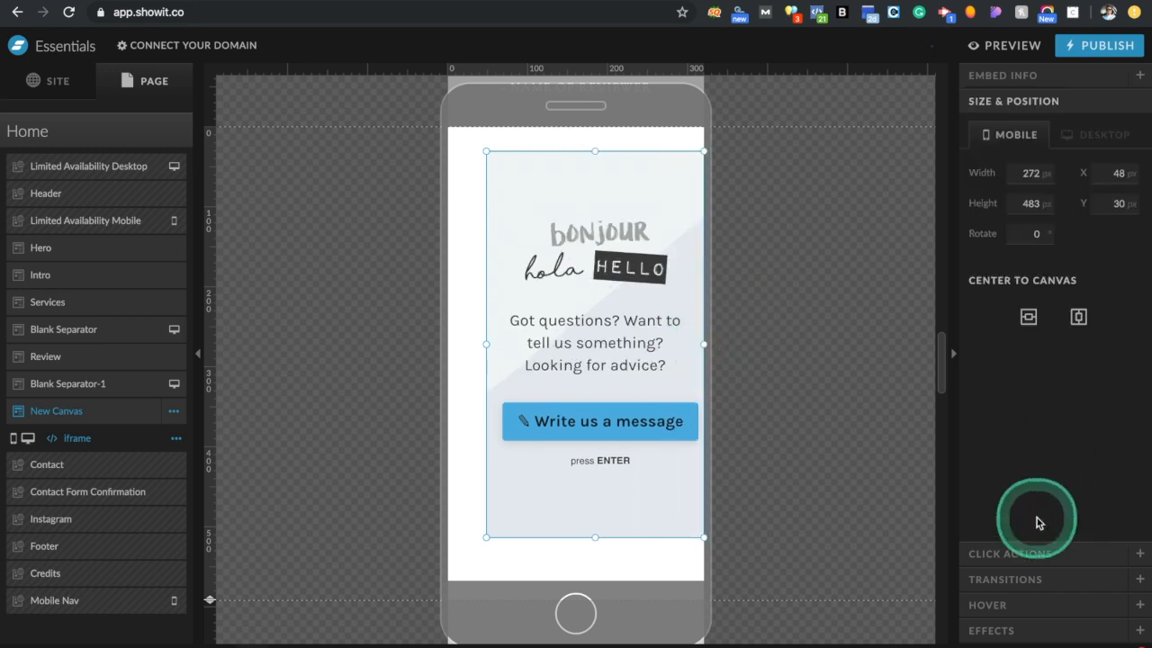
{"action": "left_click", "coordinate": [1024, 169]}
{"action": "key", "text": "Return"}
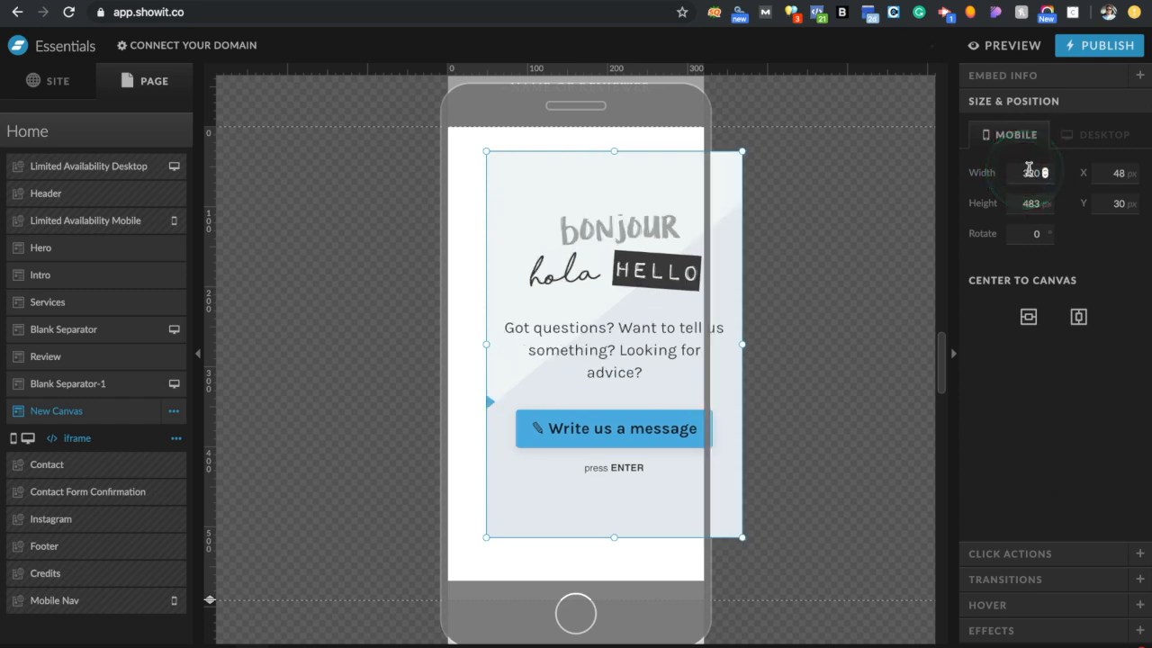
{"action": "left_click", "coordinate": [1083, 317]}
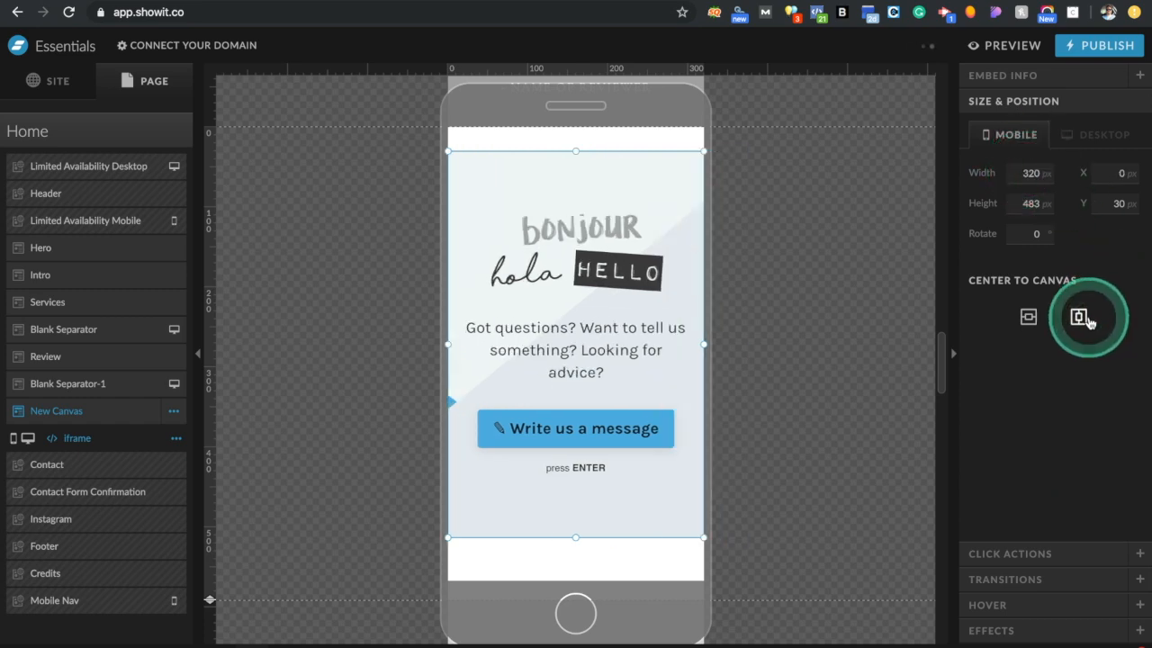
{"action": "left_click", "coordinate": [1005, 49]}
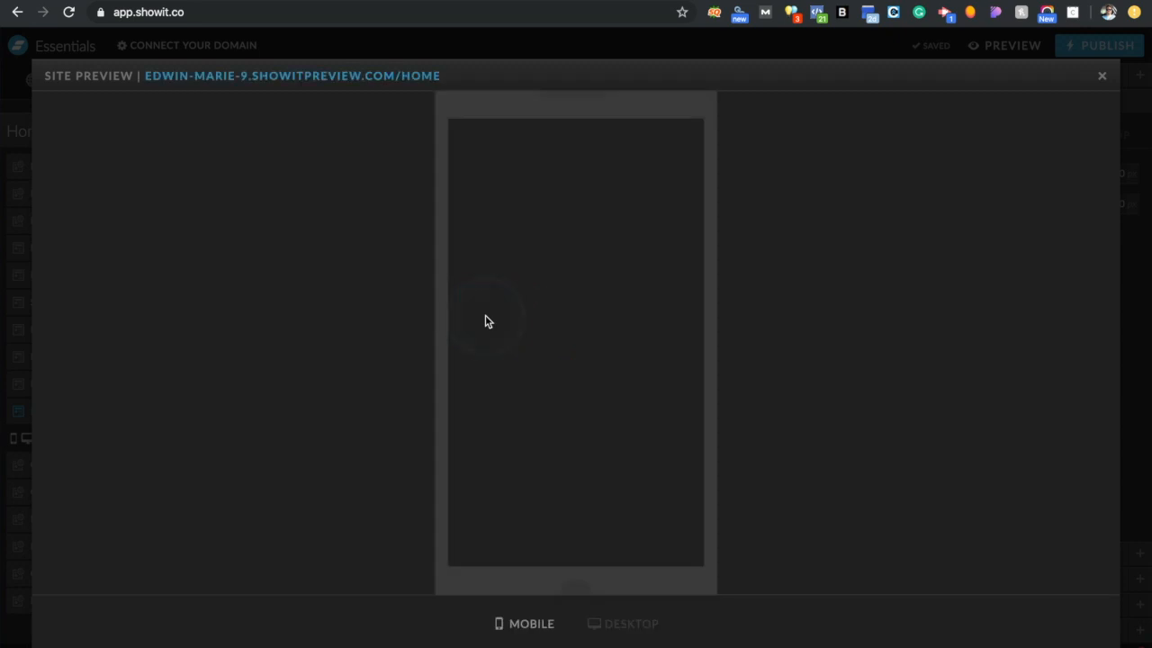
In the mobile preview, start the Typeform, answer 'I'd just like to chat', then close the preview
{"action": "scroll", "coordinate": [569, 414], "scroll_direction": "down", "scroll_amount": 5}
{"action": "scroll", "coordinate": [569, 420], "scroll_direction": "down", "scroll_amount": 15}
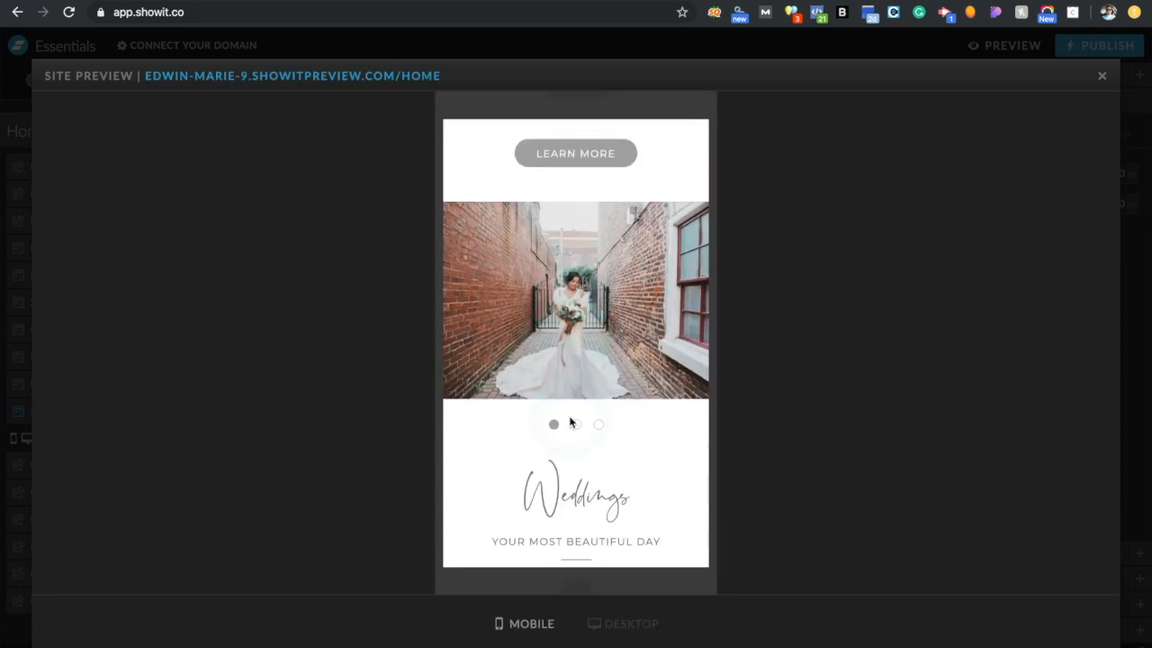
{"action": "scroll", "coordinate": [569, 421], "scroll_direction": "up", "scroll_amount": 1}
{"action": "scroll", "coordinate": [568, 421], "scroll_direction": "down", "scroll_amount": 1}
{"action": "scroll", "coordinate": [568, 421], "scroll_direction": "up", "scroll_amount": 1}
{"action": "left_click", "coordinate": [568, 422]}
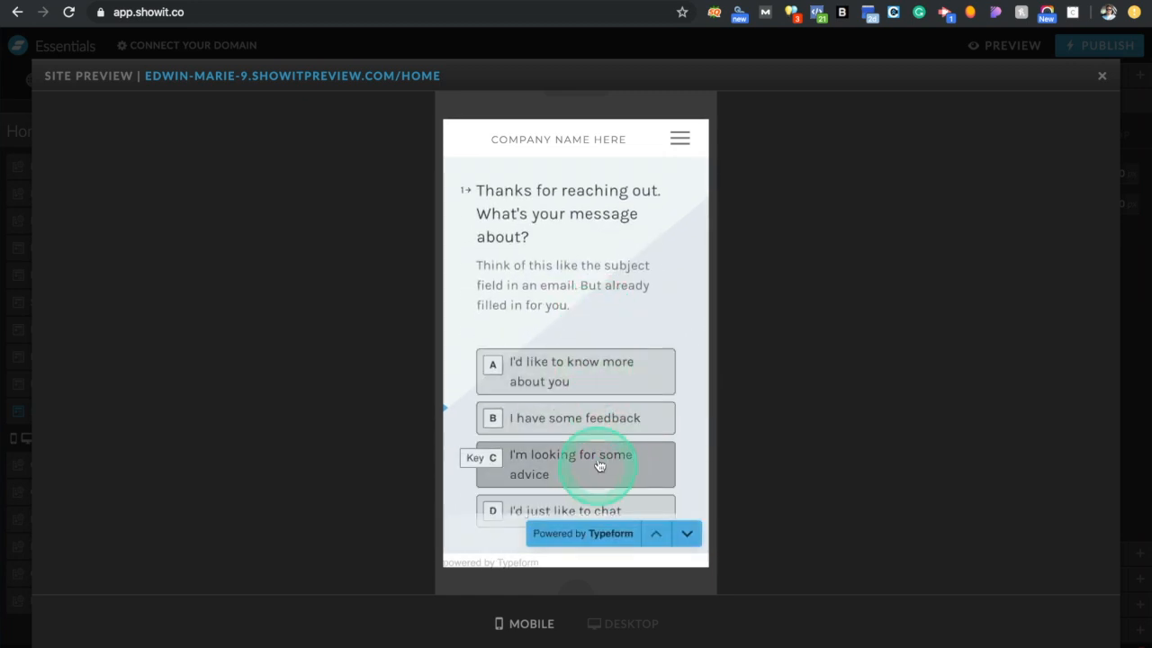
{"action": "scroll", "coordinate": [599, 464], "scroll_direction": "down", "scroll_amount": 2}
{"action": "scroll", "coordinate": [599, 464], "scroll_direction": "up", "scroll_amount": 2}
{"action": "scroll", "coordinate": [600, 464], "scroll_direction": "down", "scroll_amount": 1}
{"action": "scroll", "coordinate": [599, 465], "scroll_direction": "down", "scroll_amount": 1}
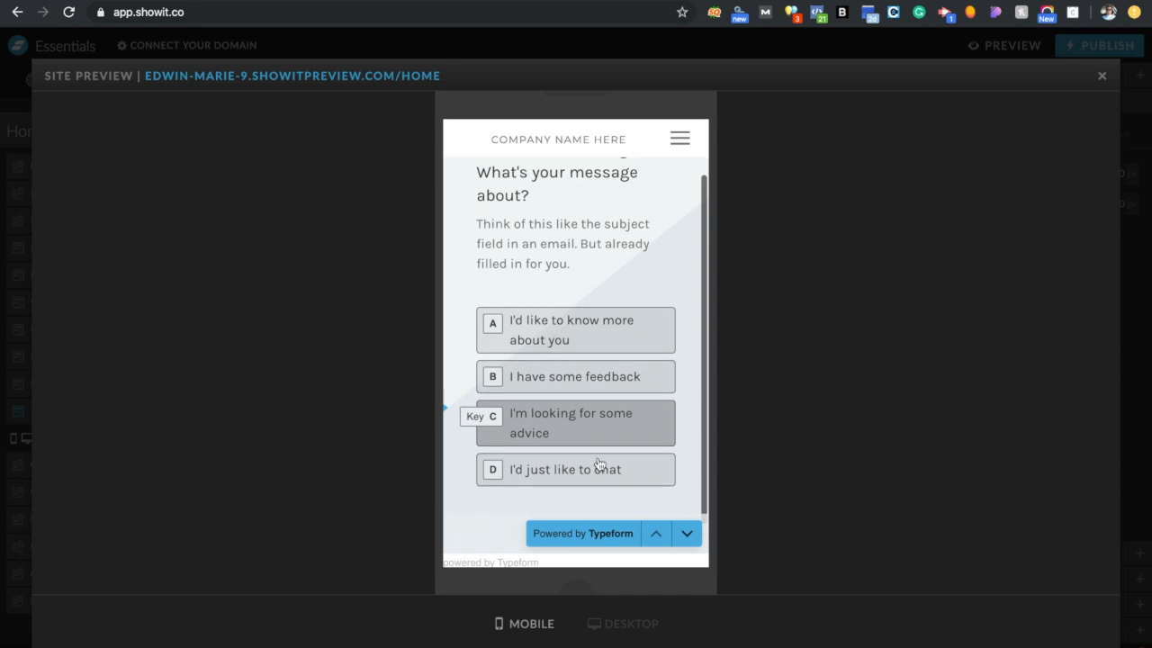
{"action": "scroll", "coordinate": [599, 464], "scroll_direction": "up", "scroll_amount": 2}
{"action": "scroll", "coordinate": [599, 465], "scroll_direction": "down", "scroll_amount": 2}
{"action": "scroll", "coordinate": [600, 465], "scroll_direction": "up", "scroll_amount": 2}
{"action": "scroll", "coordinate": [600, 464], "scroll_direction": "down", "scroll_amount": 5}
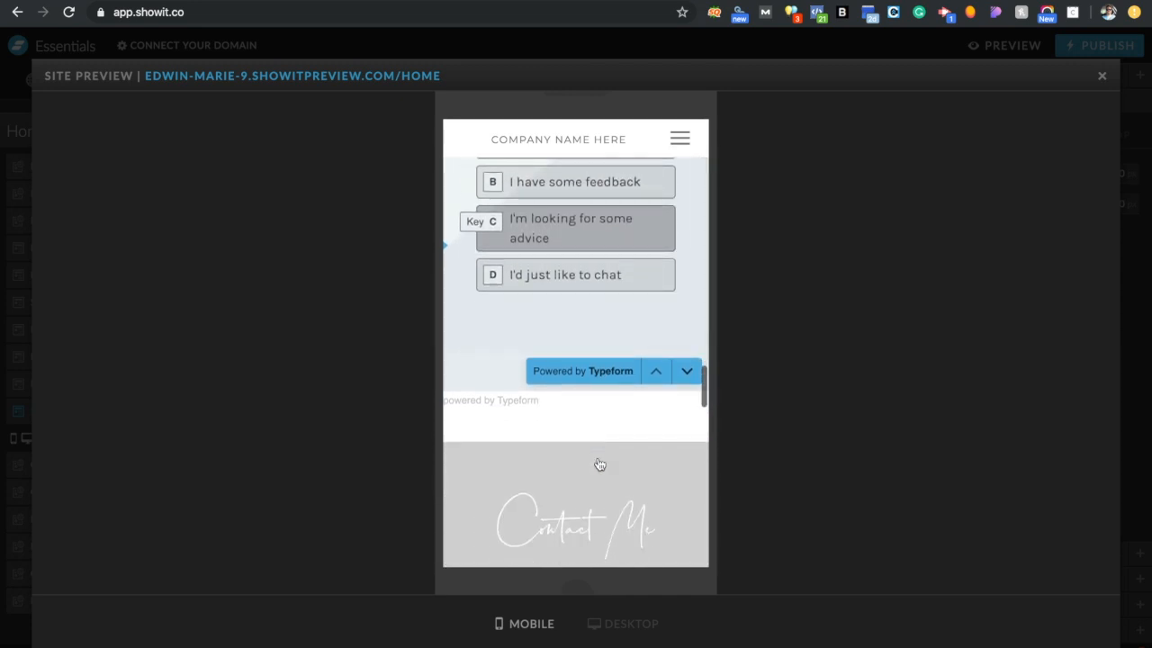
{"action": "scroll", "coordinate": [599, 464], "scroll_direction": "up", "scroll_amount": 2}
{"action": "left_click", "coordinate": [584, 323]}
{"action": "scroll", "coordinate": [584, 322], "scroll_direction": "up", "scroll_amount": 2}
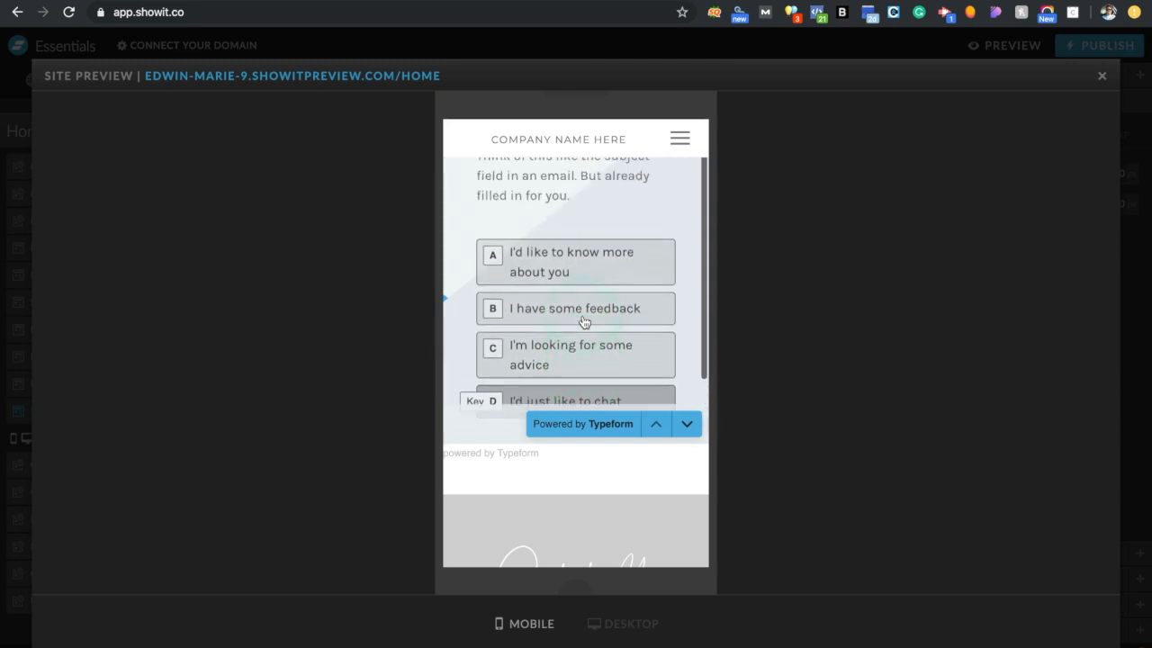
{"action": "left_click", "coordinate": [1100, 82]}
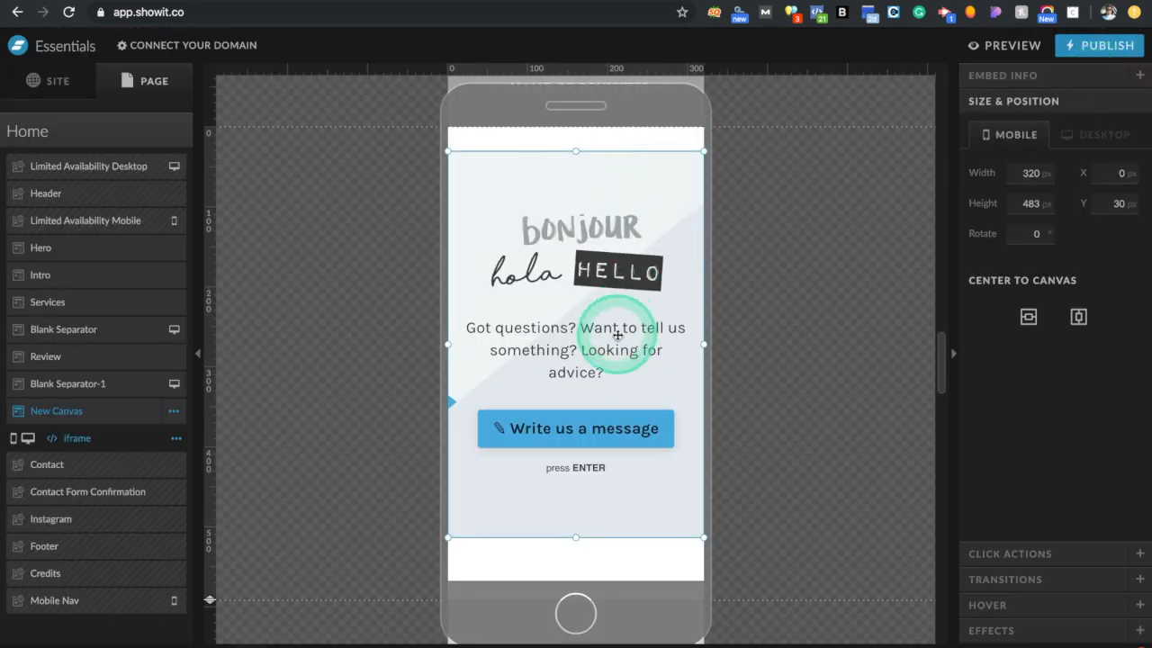
Delete the Typeform iframe and cut the New Canvas section from the Home page
{"action": "key", "text": "Delete"}
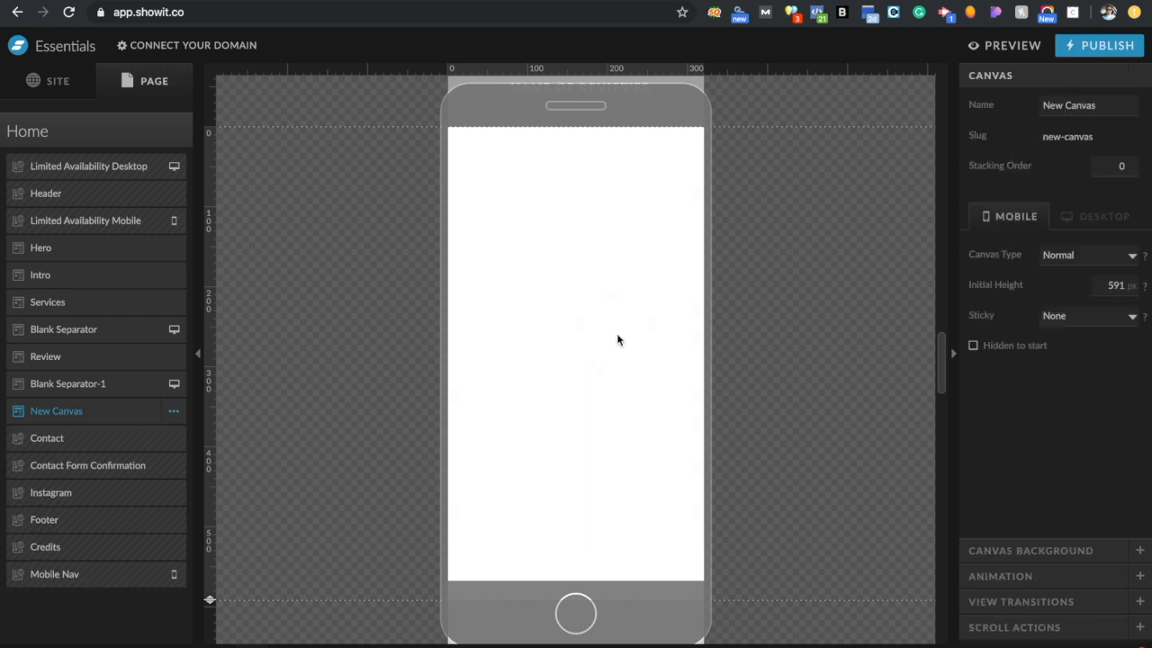
{"action": "left_click", "coordinate": [173, 410]}
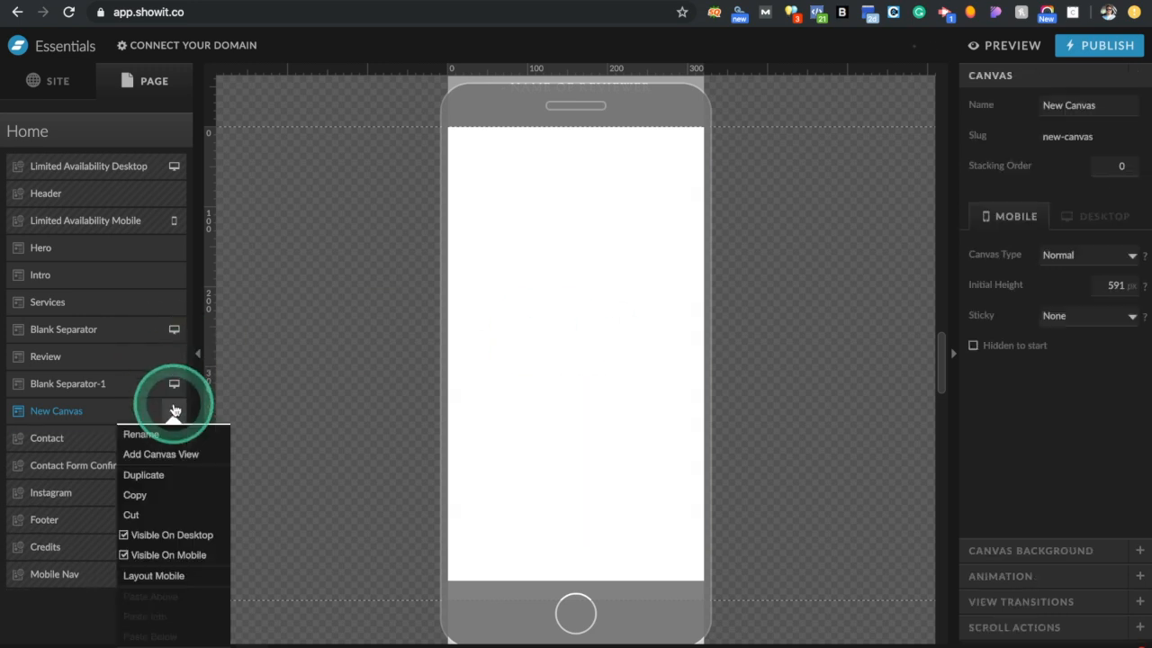
{"action": "left_click", "coordinate": [162, 513]}
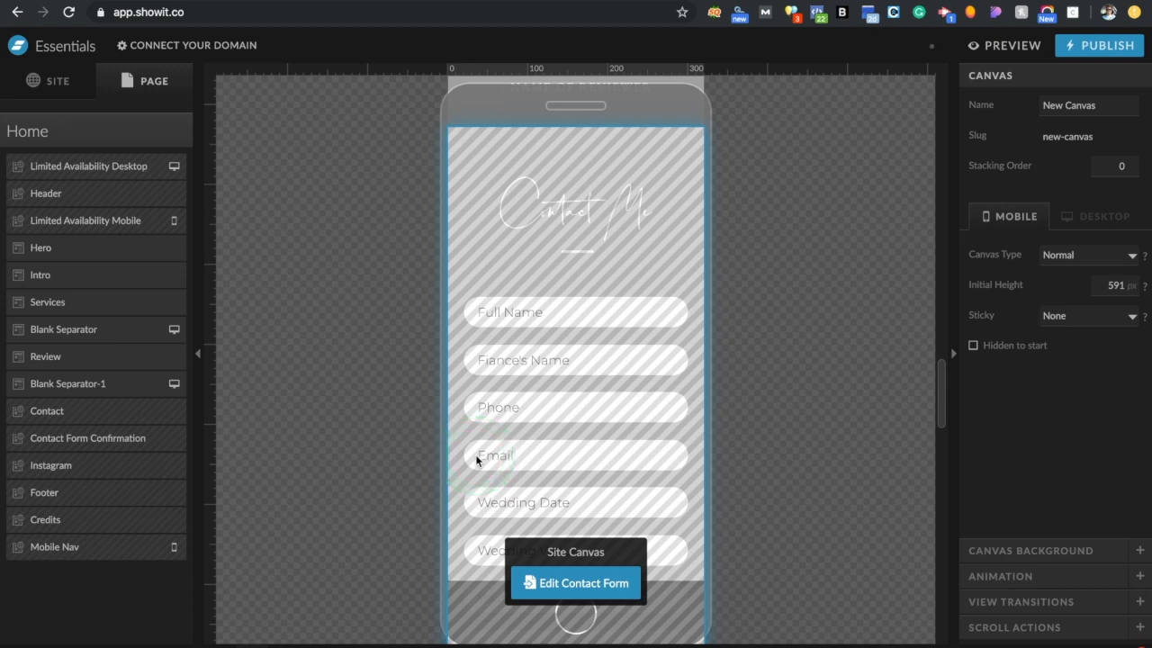
{"action": "left_click", "coordinate": [75, 153]}
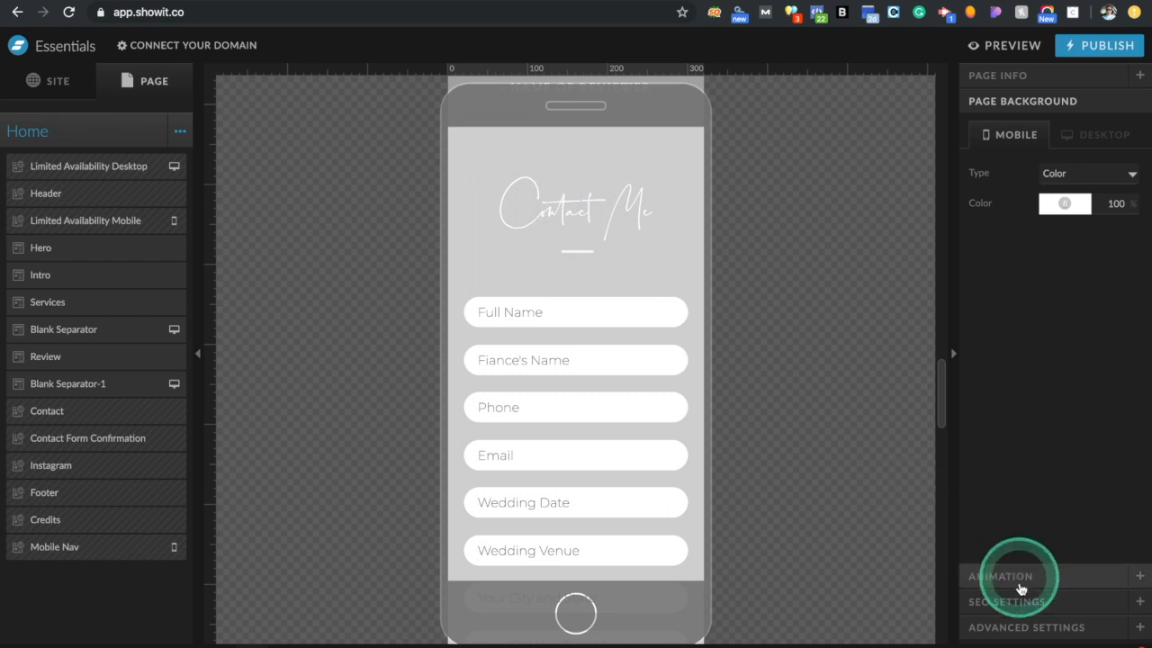
Enter the SEO page title, meta description 'Here's the description of my business.' and a Fredericksburg wedding share image
{"action": "left_click", "coordinate": [1020, 599]}
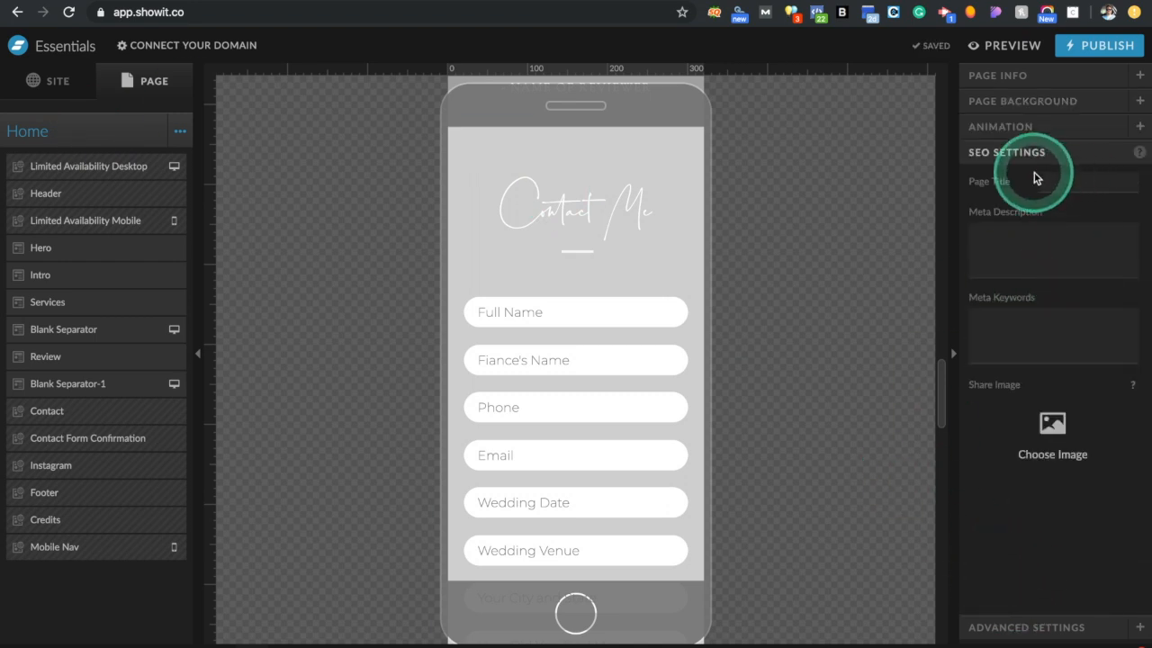
{"action": "left_click", "coordinate": [1063, 182]}
{"action": "type", "text": "Wedding Photog"}
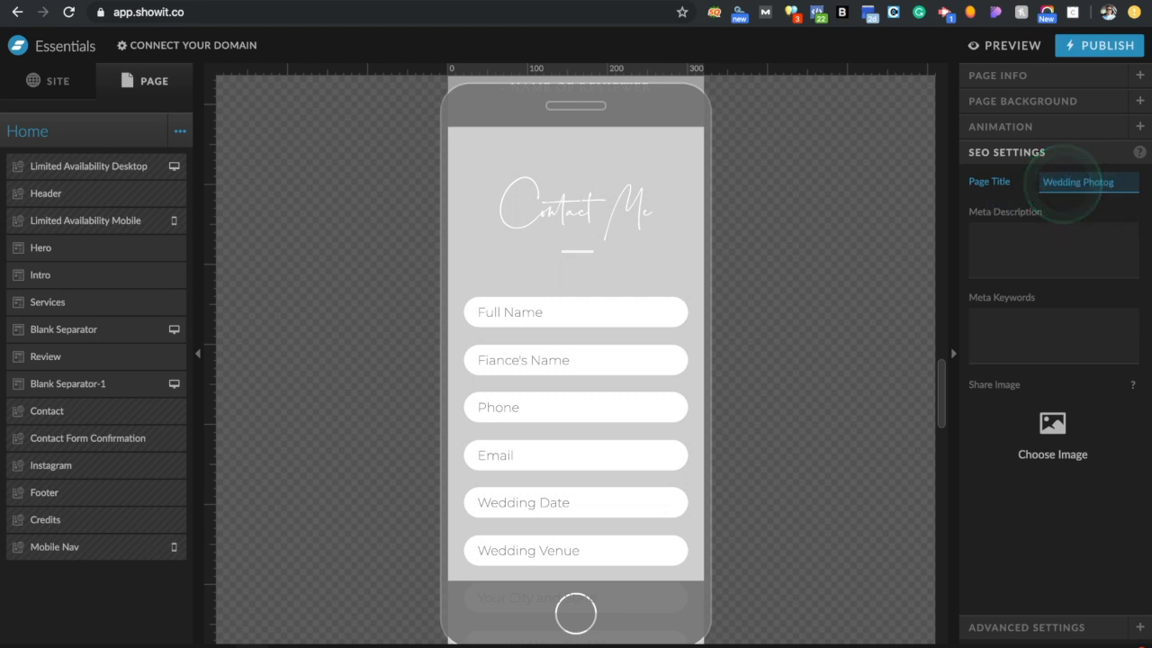
{"action": "type", "text": "| "}
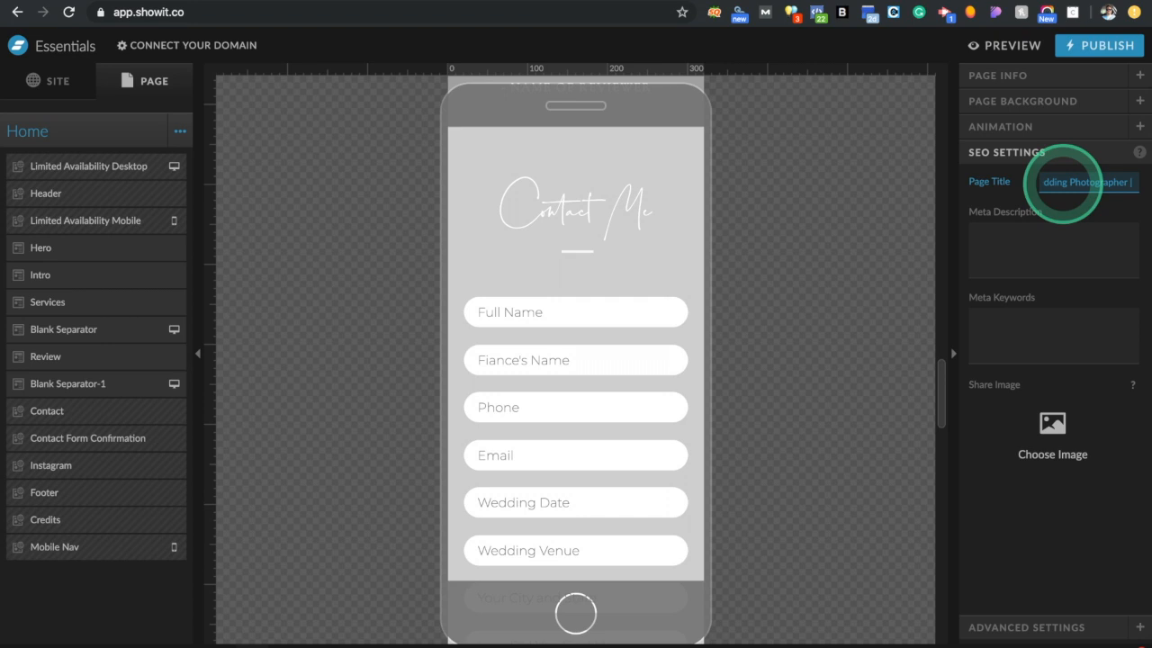
{"action": "key", "text": "Tab"}
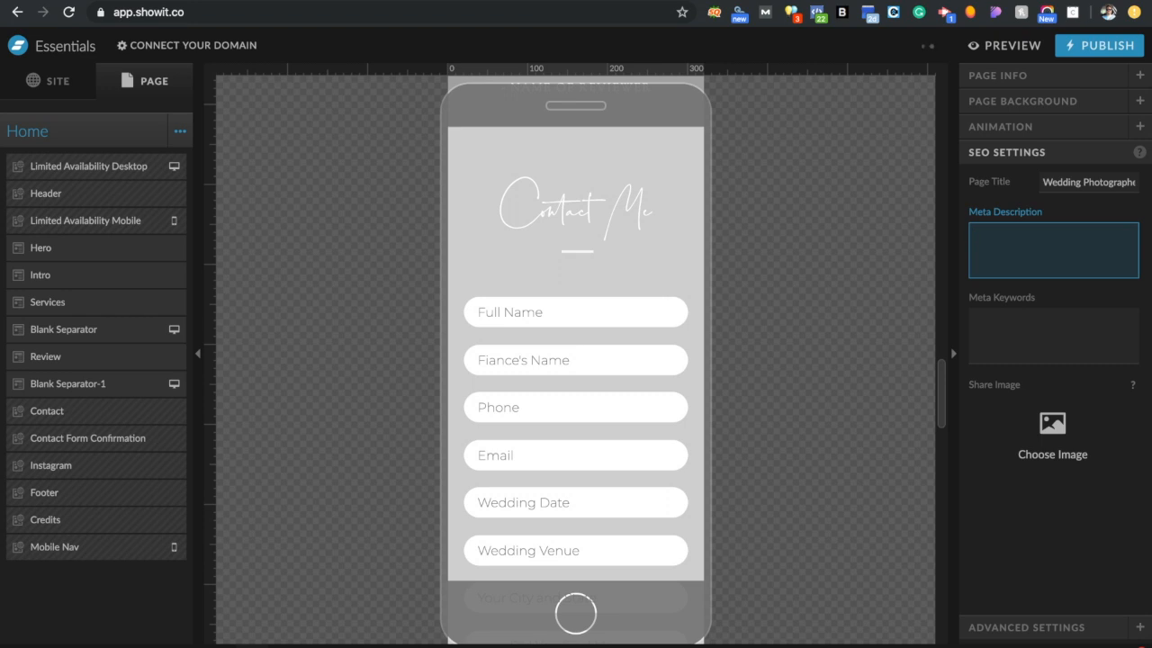
{"action": "type", "text": "Here's the description of my business."}
{"action": "key", "text": "Tab"}
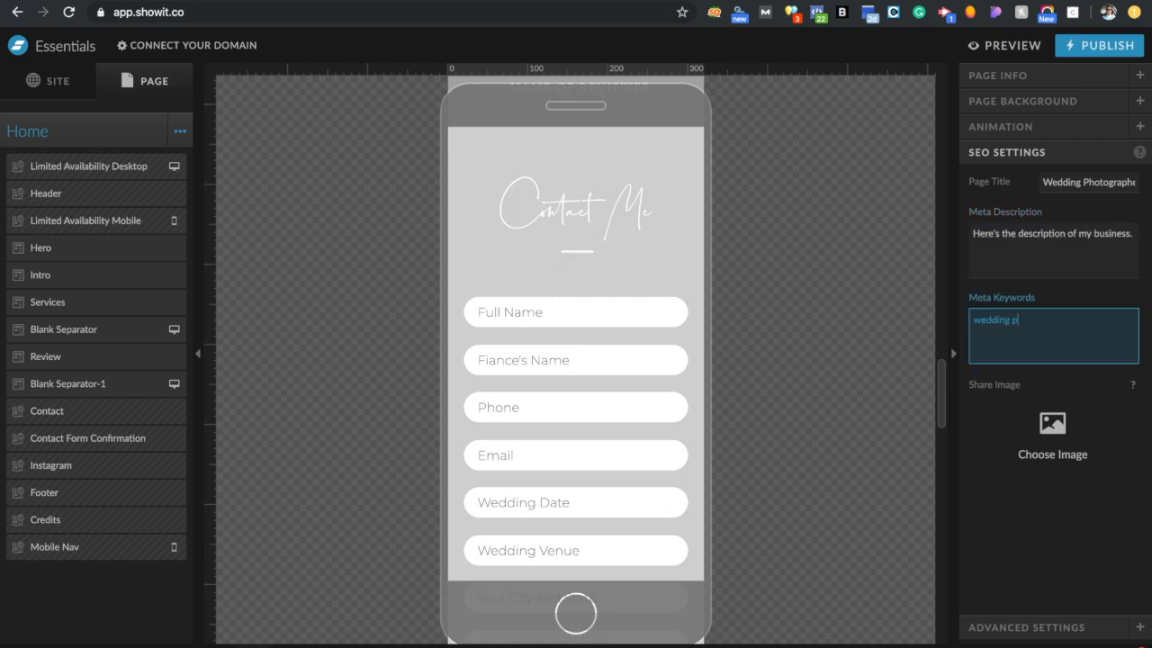
{"action": "left_click", "coordinate": [1052, 423]}
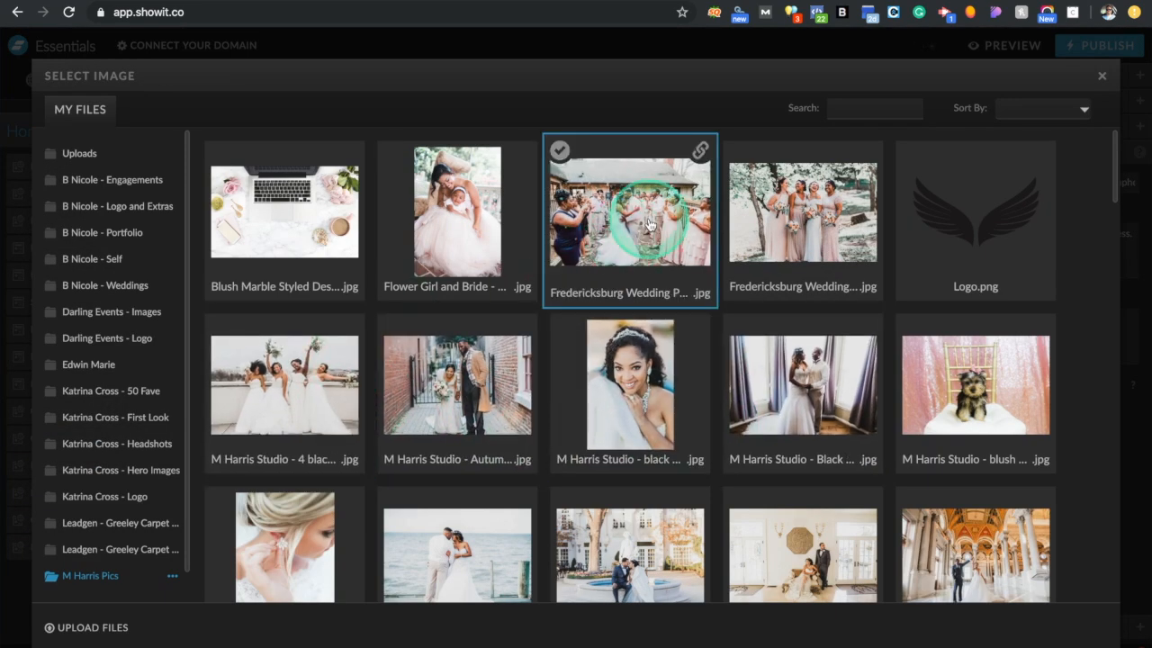
{"action": "left_click", "coordinate": [759, 213]}
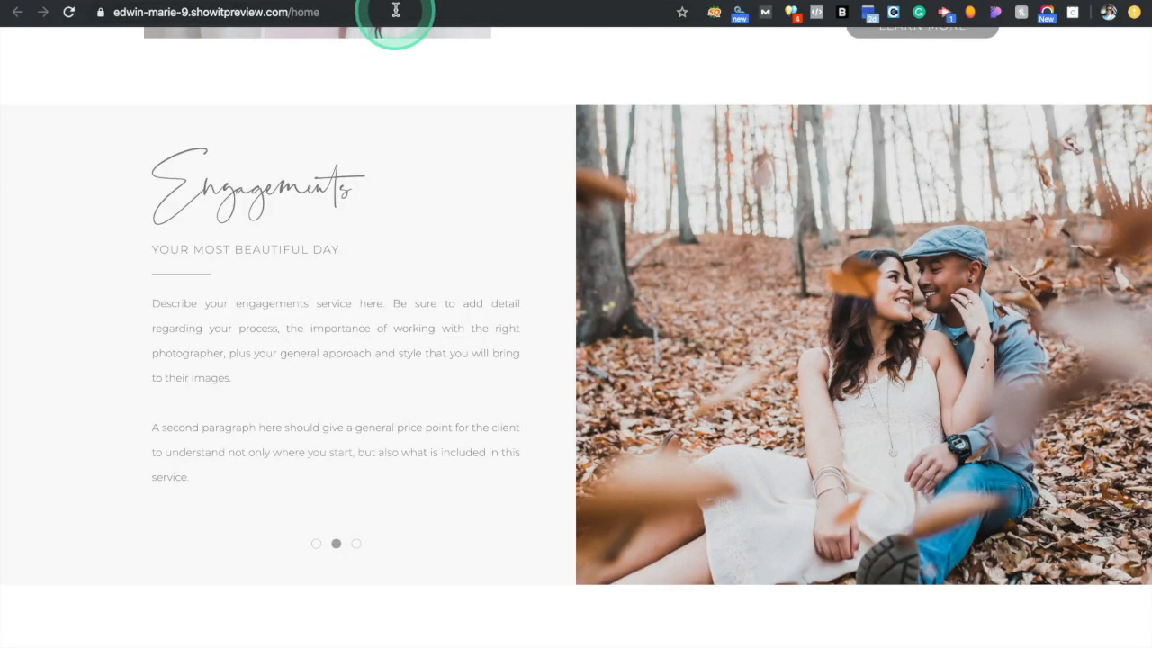
Google 'wedding photographer washington dc', scan the results, and switch back to Showit
{"action": "left_click", "coordinate": [396, 10]}
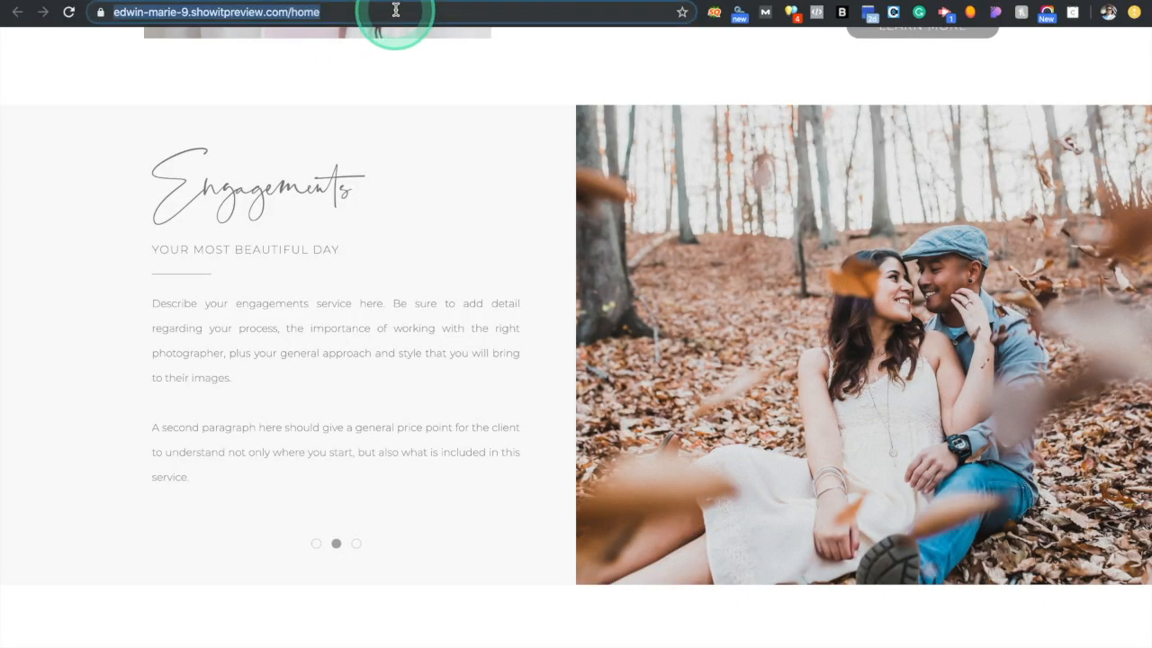
{"action": "type", "text": "wedd"}
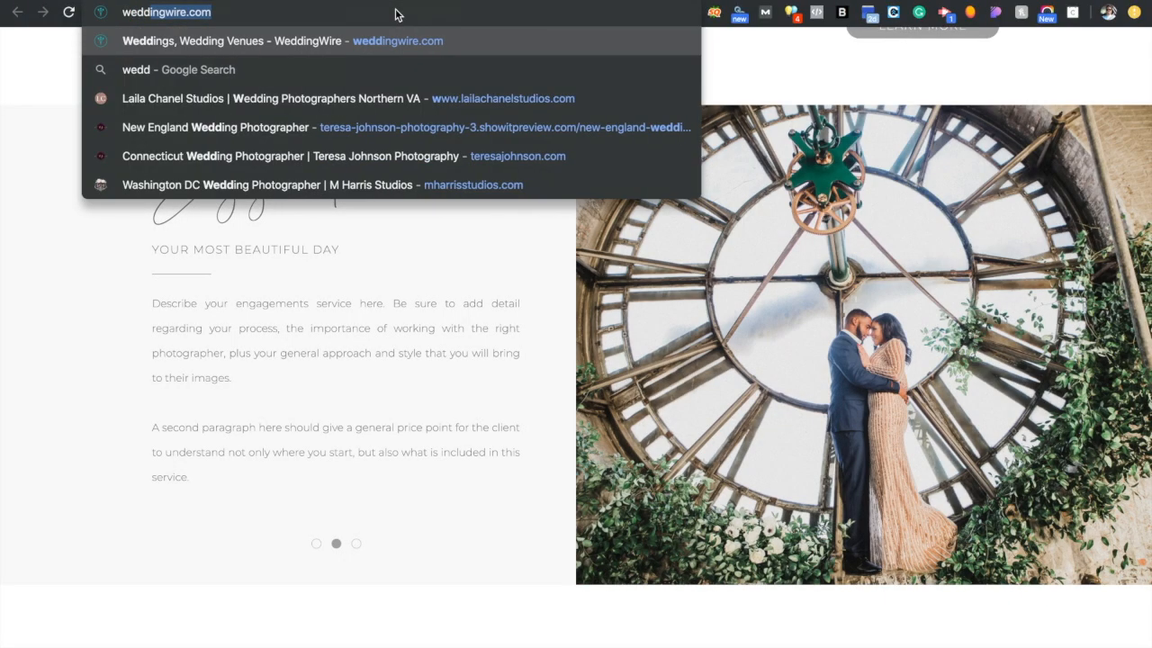
{"action": "type", "text": "ing photo"}
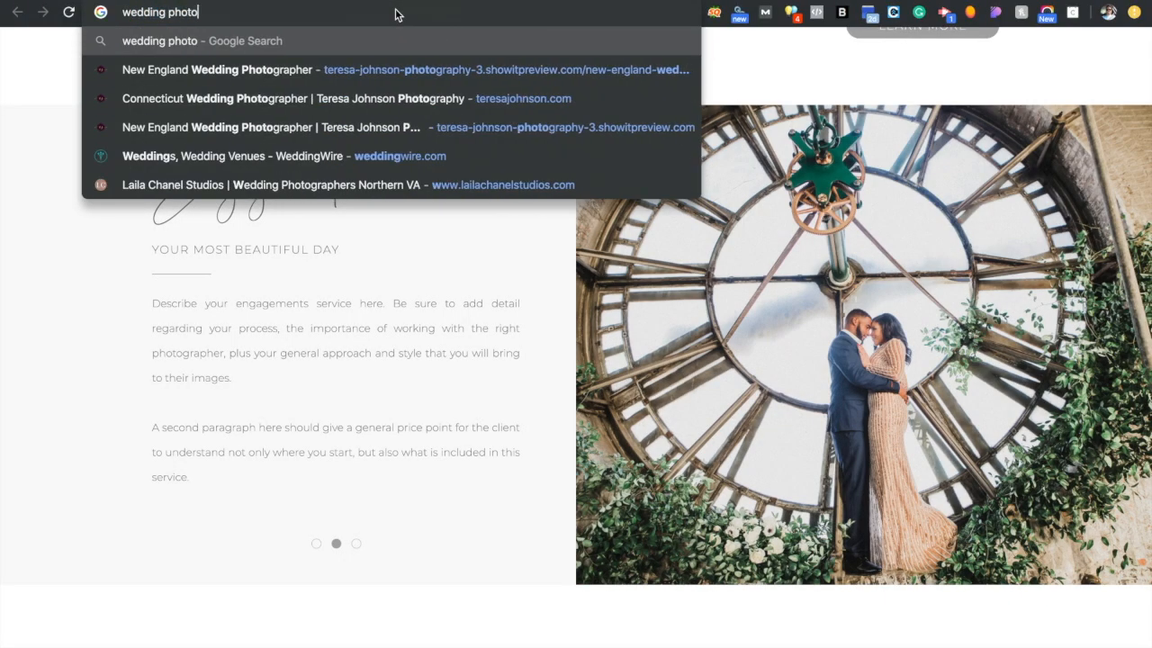
{"action": "type", "text": "grapher washington dc"}
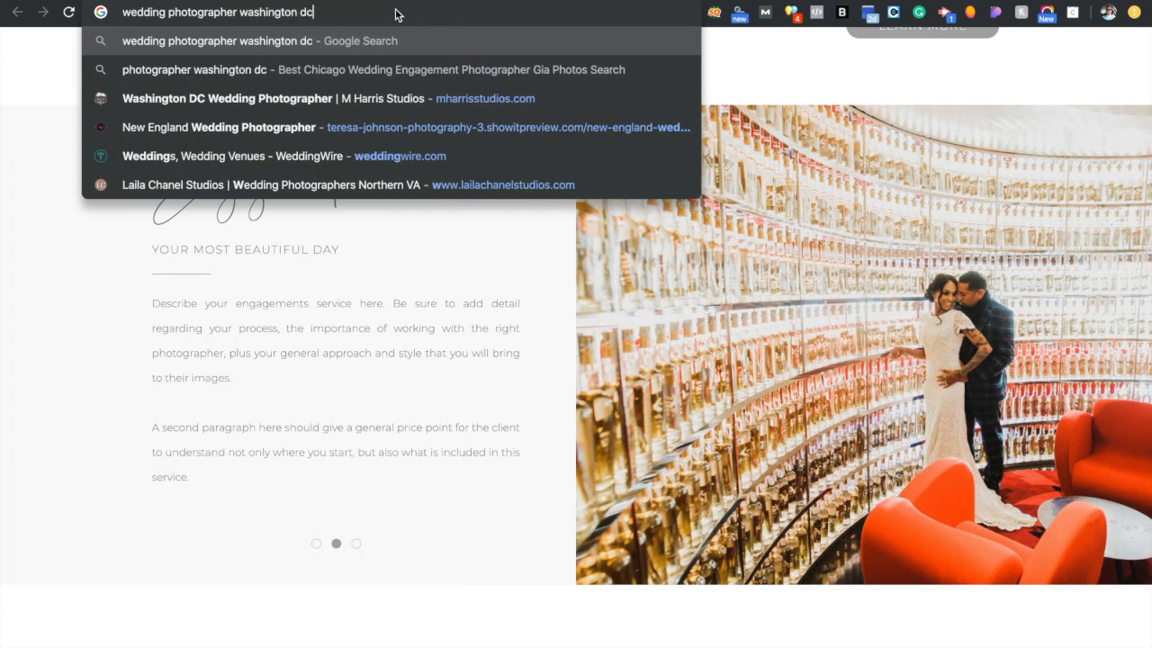
{"action": "key", "text": "Return"}
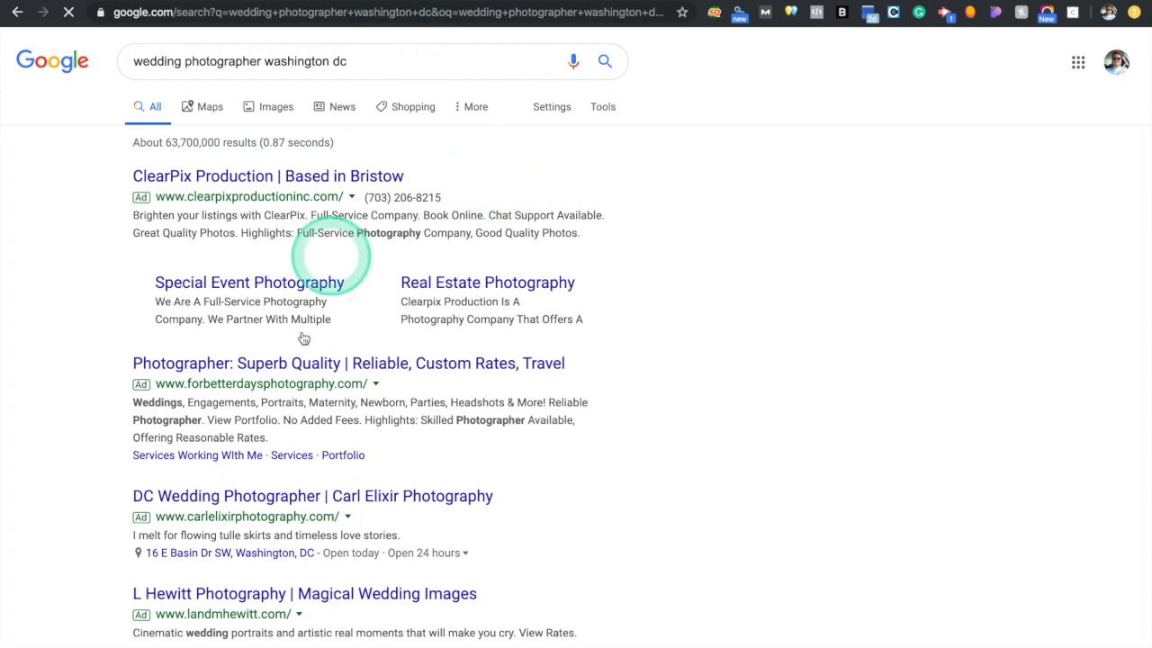
{"action": "scroll", "coordinate": [302, 363], "scroll_direction": "down", "scroll_amount": 5}
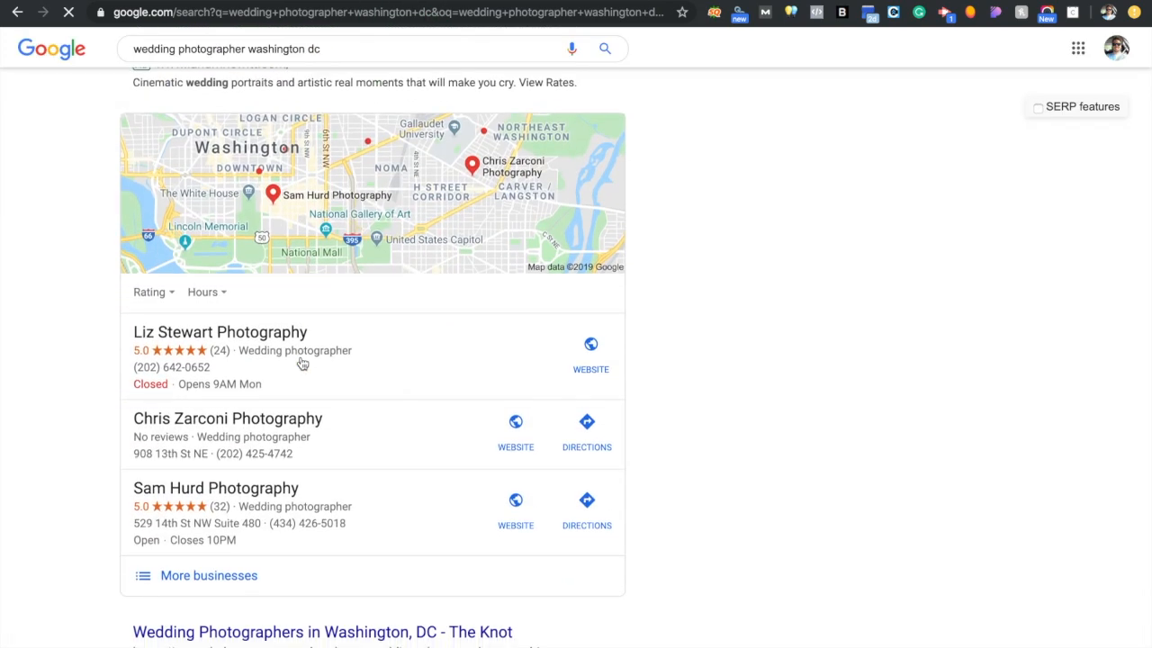
{"action": "scroll", "coordinate": [301, 362], "scroll_direction": "down", "scroll_amount": 6}
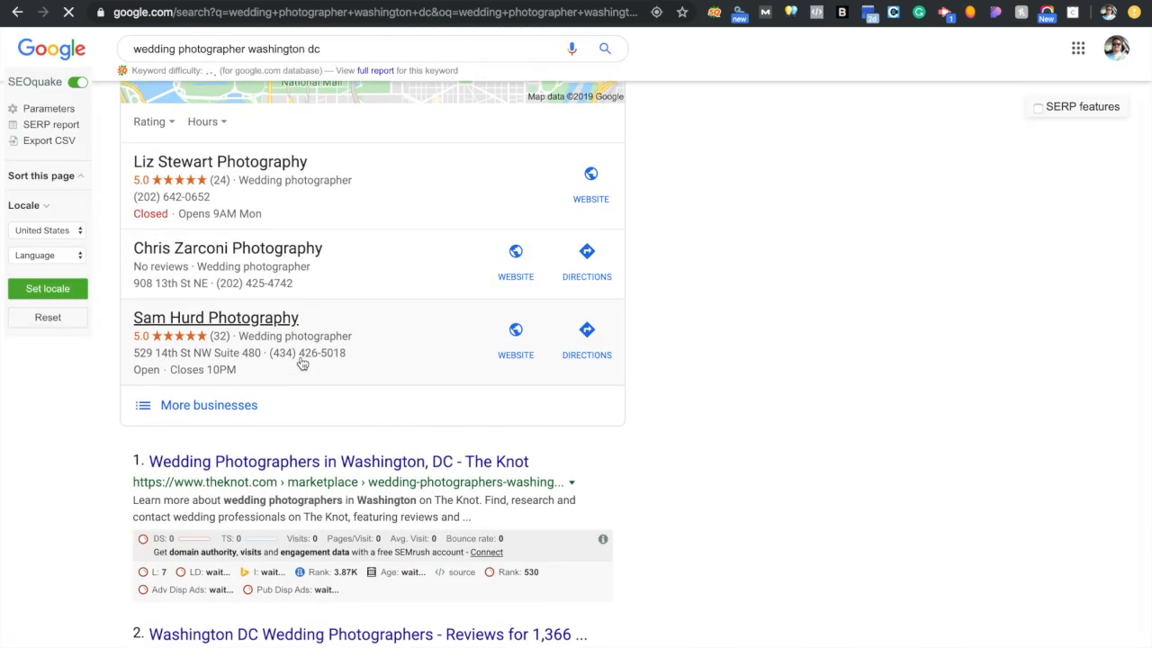
{"action": "scroll", "coordinate": [297, 333], "scroll_direction": "down", "scroll_amount": 1}
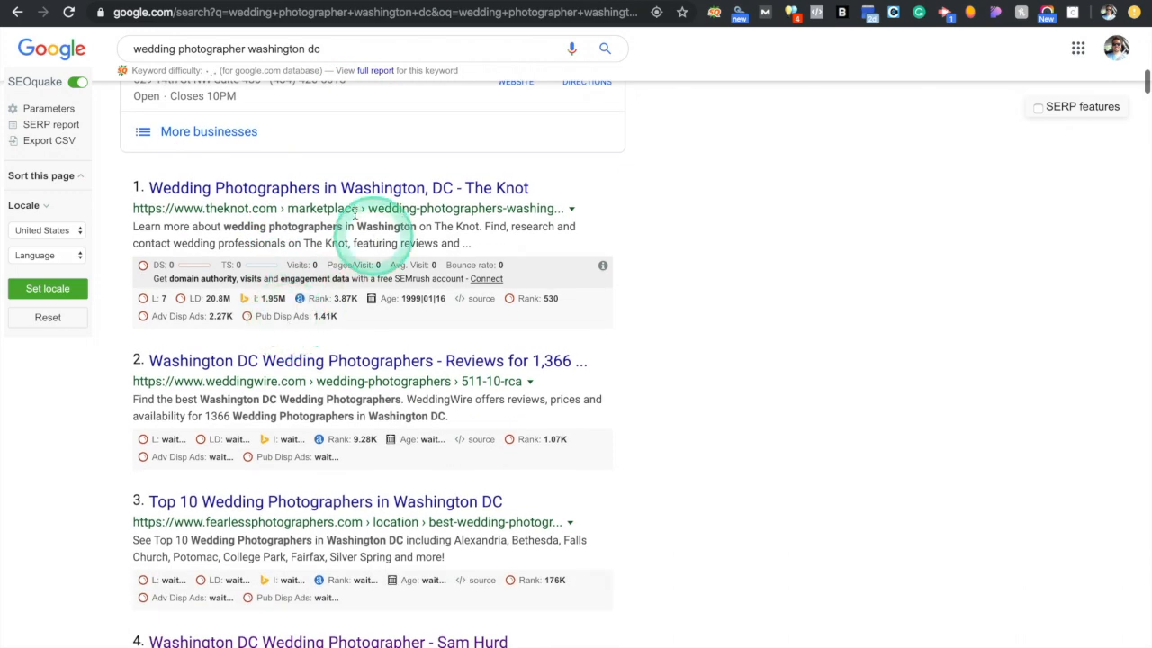
{"action": "scroll", "coordinate": [281, 387], "scroll_direction": "down", "scroll_amount": 3}
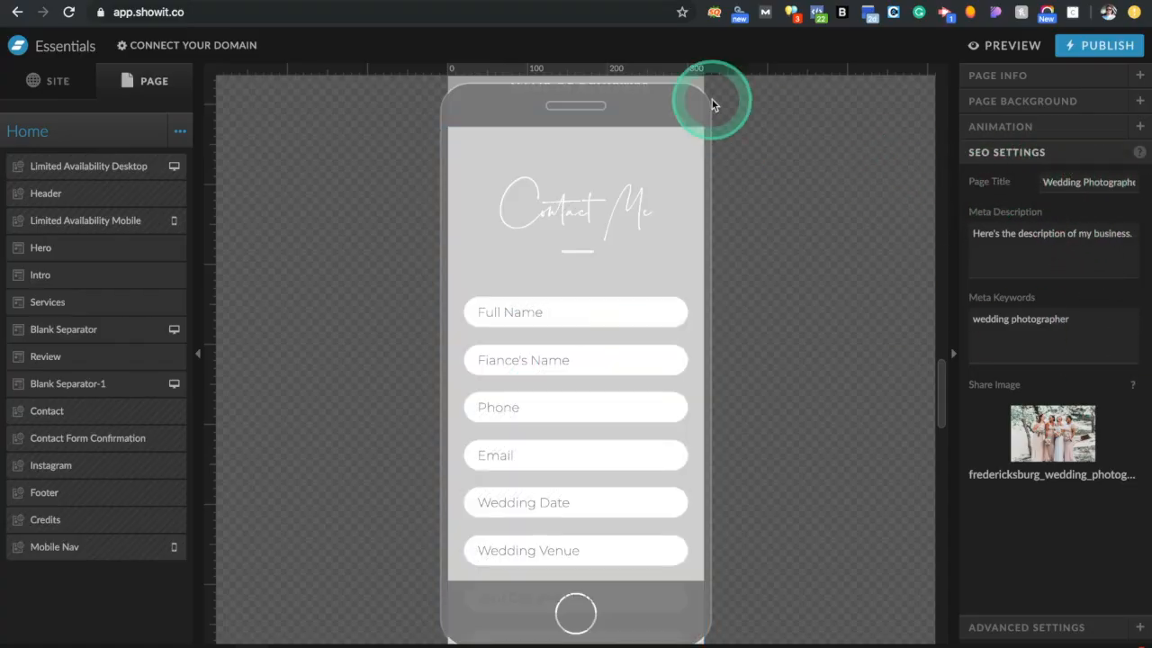
{"action": "key", "text": "ctrl+Tab"}
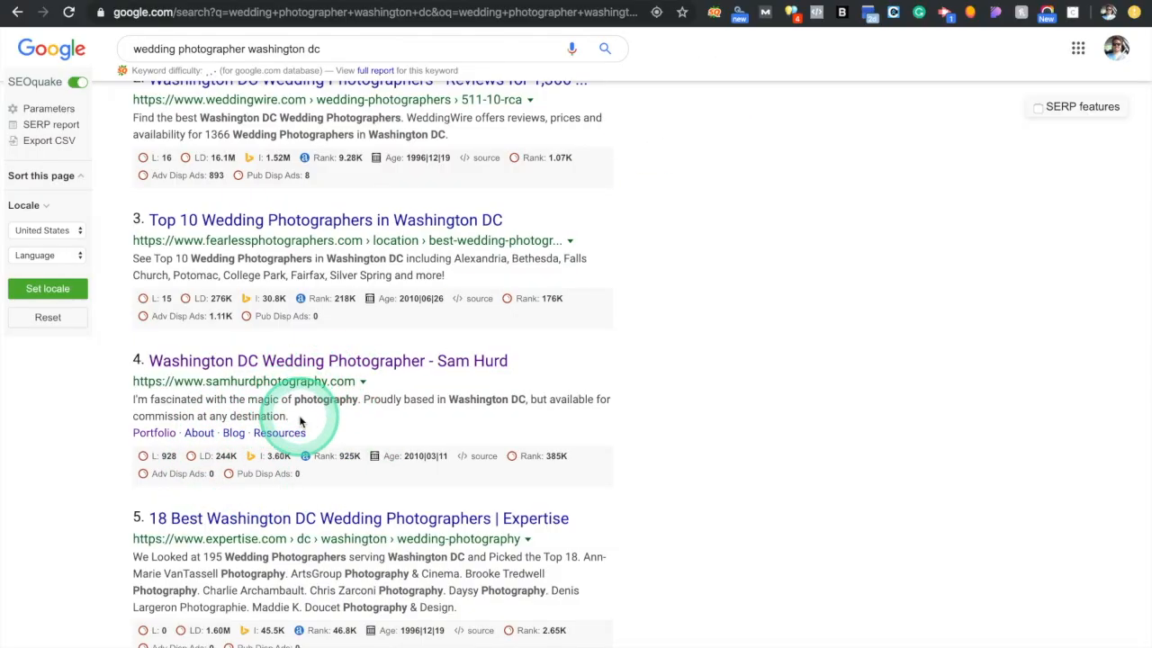
{"action": "key", "text": "ctrl+shift+Tab"}
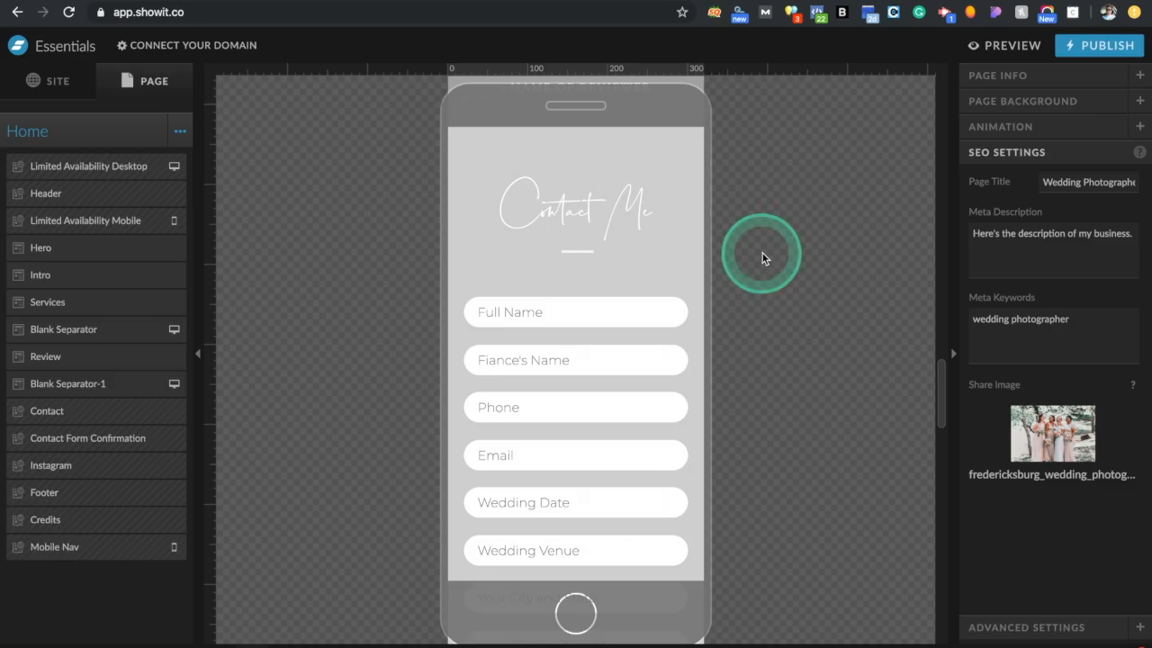
Remove the share image and delete the meta keywords, meta description and page title text
{"action": "key", "text": "ctrl+Tab"}
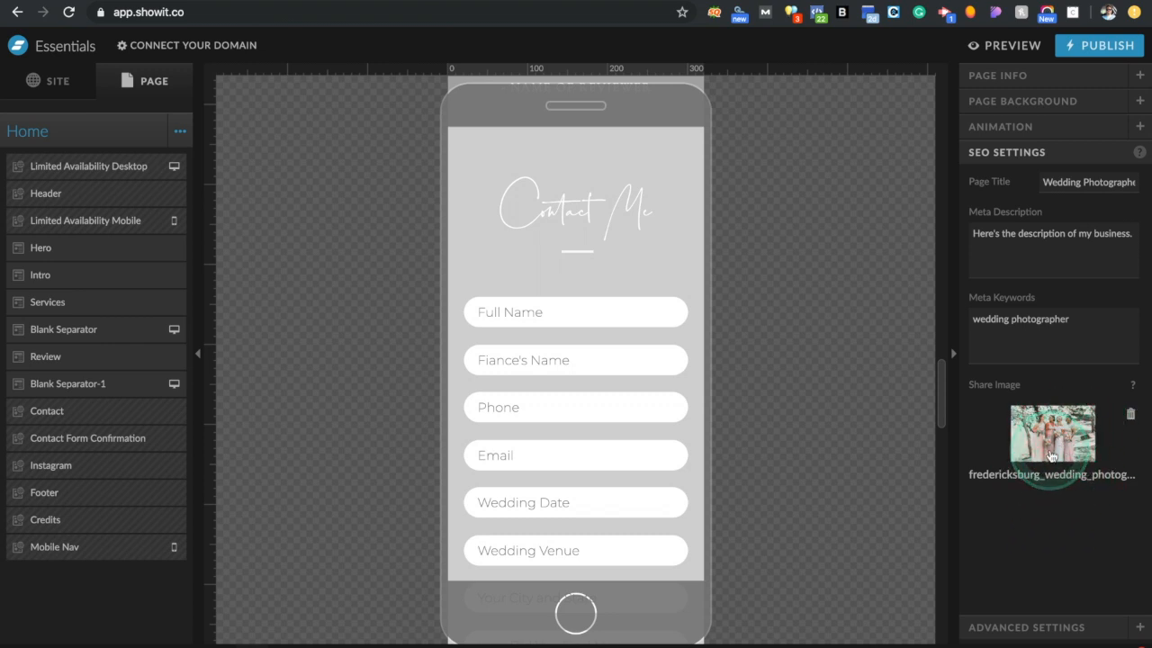
{"action": "left_click", "coordinate": [1130, 417]}
{"action": "triple_click", "coordinate": [1085, 327]}
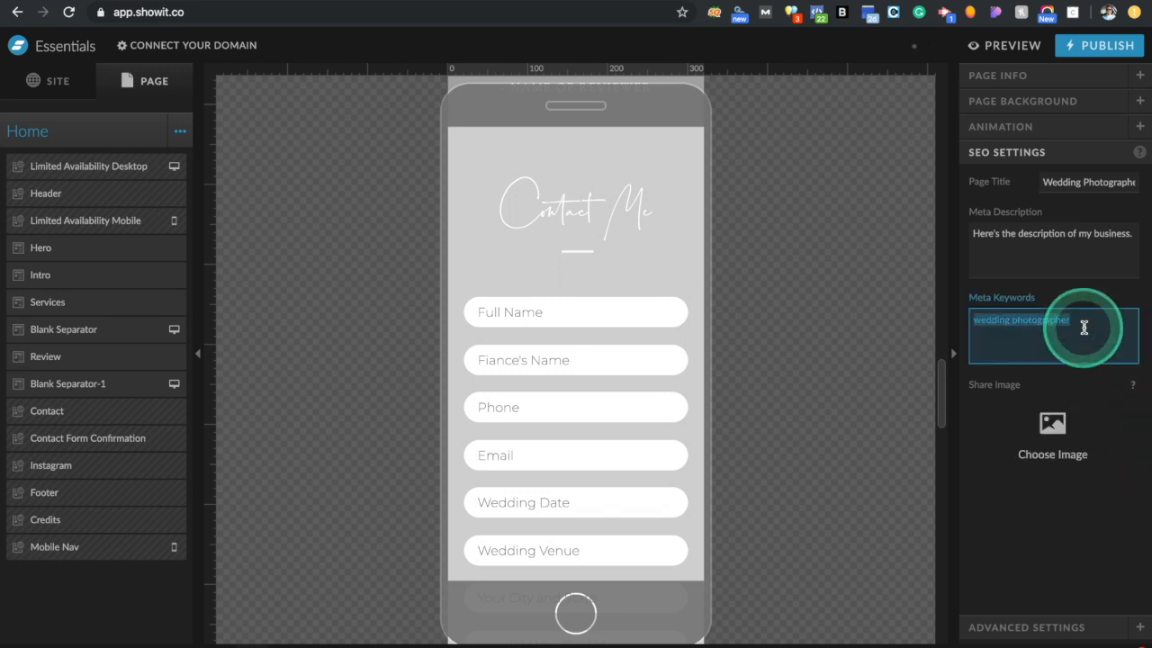
{"action": "key", "text": "BackSpace"}
{"action": "triple_click", "coordinate": [1085, 250]}
{"action": "key", "text": "BackSpace"}
{"action": "triple_click", "coordinate": [1086, 183]}
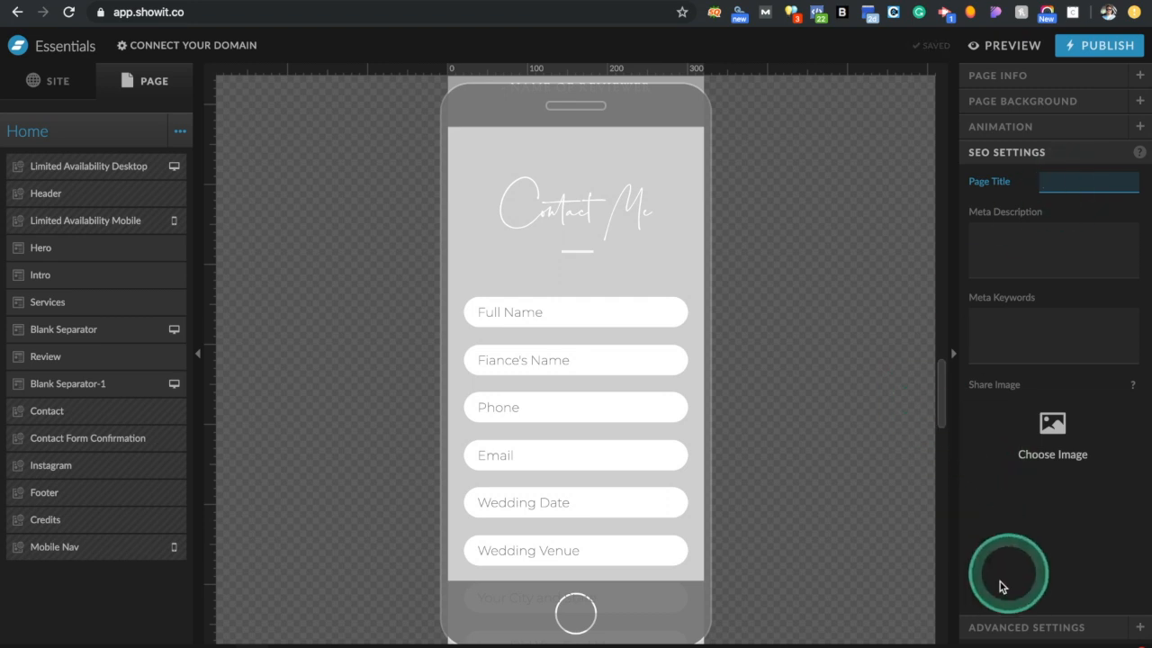
Review the Home page's animation, background, and page name and slug settings
{"action": "left_click", "coordinate": [1012, 127]}
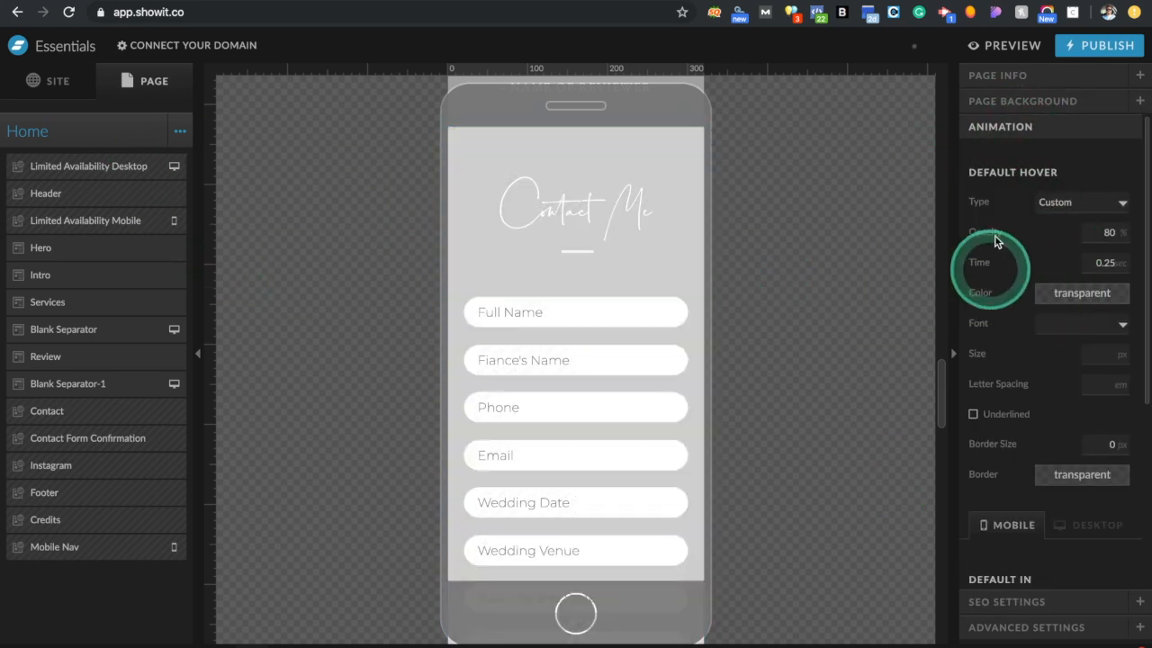
{"action": "left_click", "coordinate": [1035, 108]}
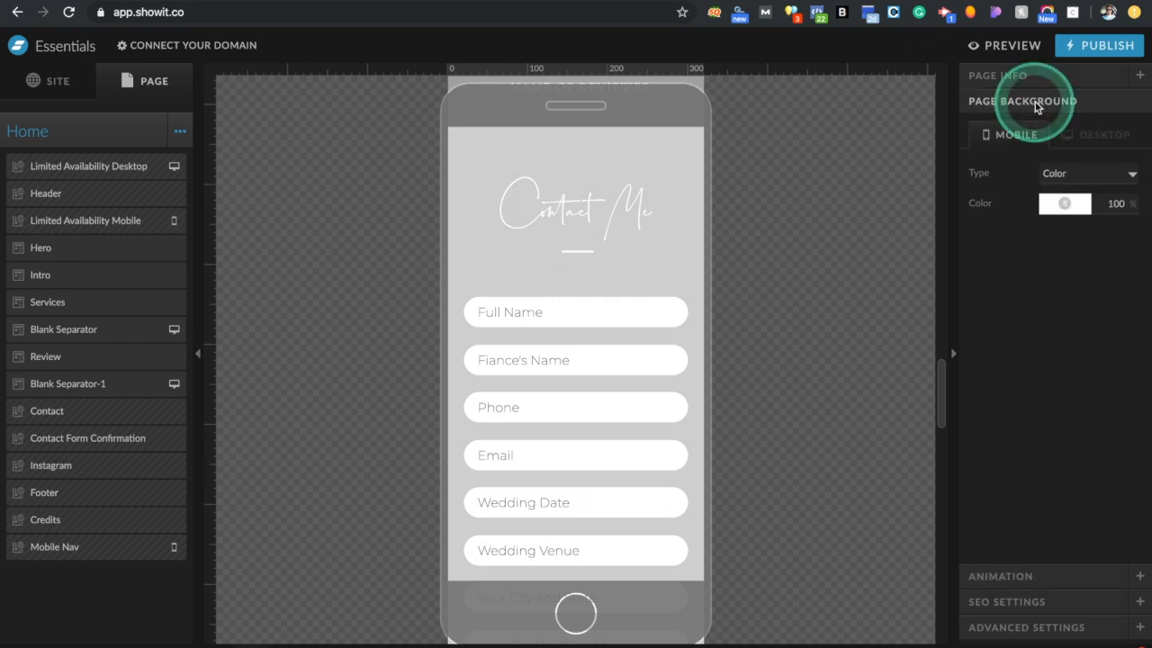
{"action": "left_click", "coordinate": [1033, 77]}
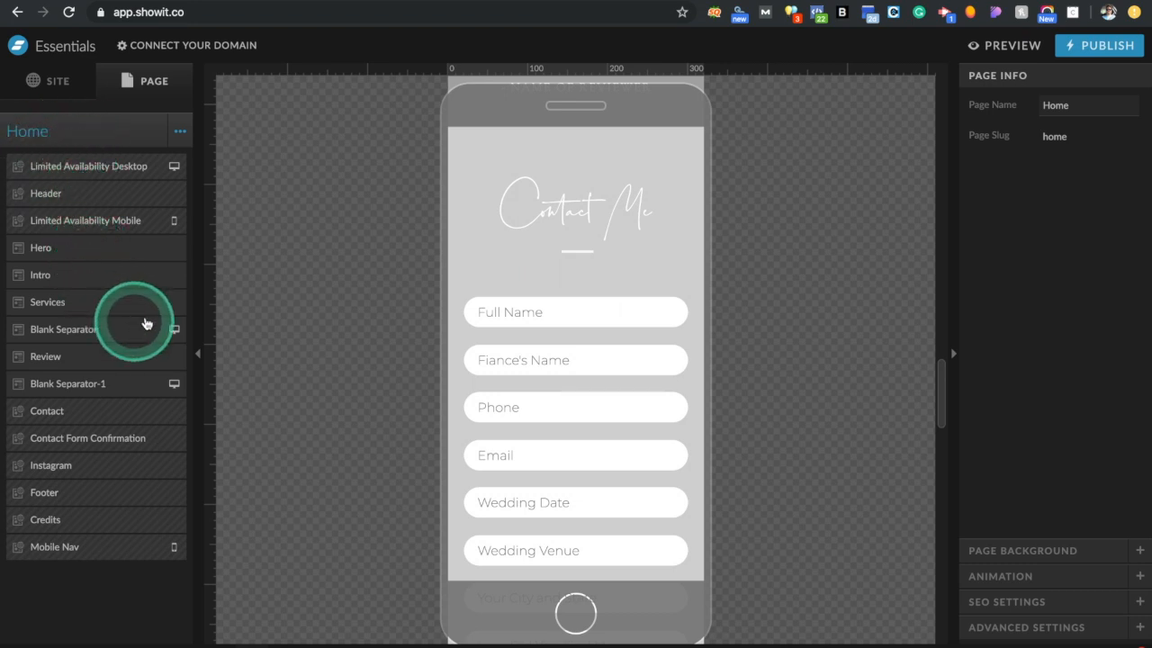
{"action": "left_click", "coordinate": [1026, 583]}
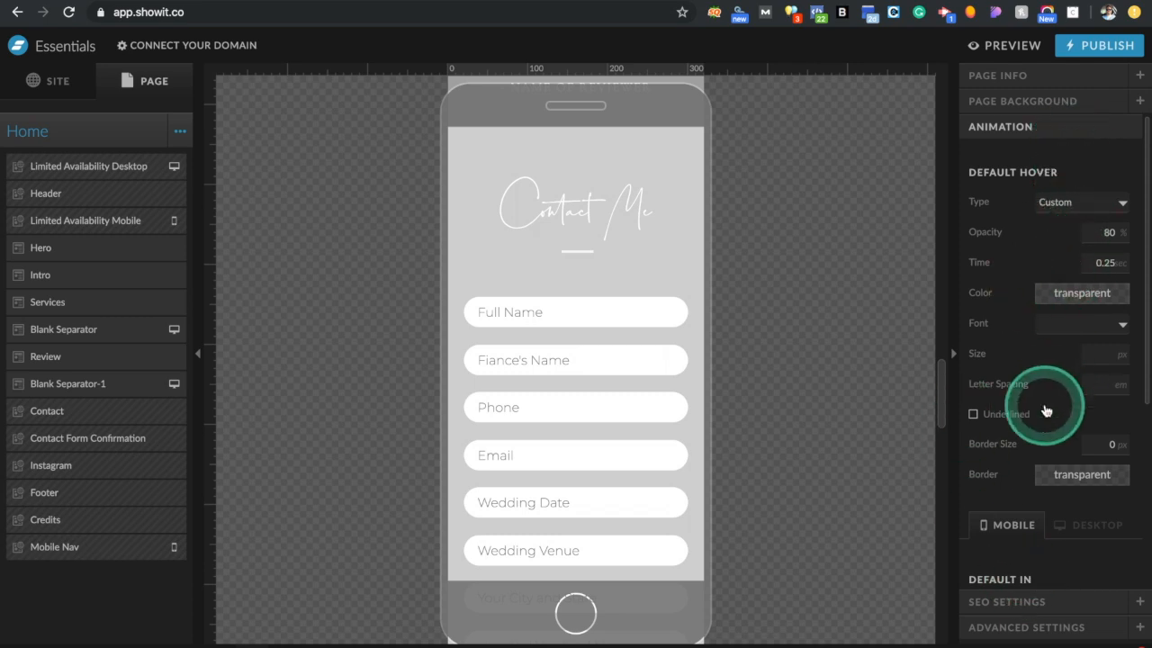
Select the Hero section and show its canvas animation settings, all at Page Default
{"action": "scroll", "coordinate": [1046, 410], "scroll_direction": "down", "scroll_amount": 2}
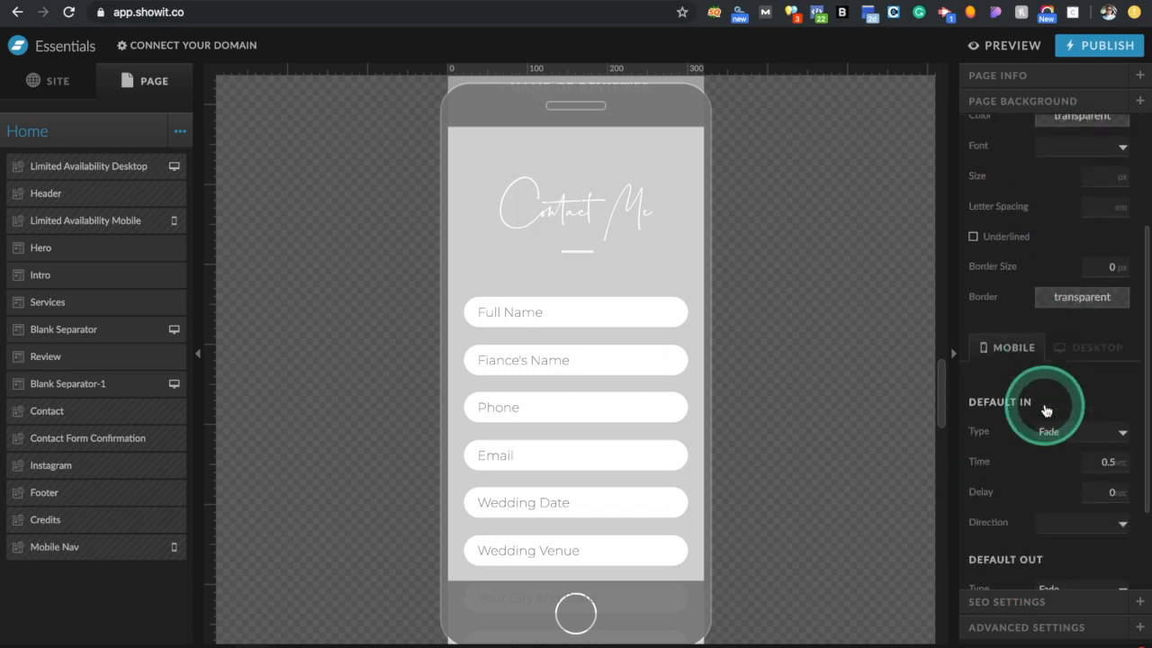
{"action": "left_click", "coordinate": [89, 257]}
{"action": "left_click", "coordinate": [1010, 577]}
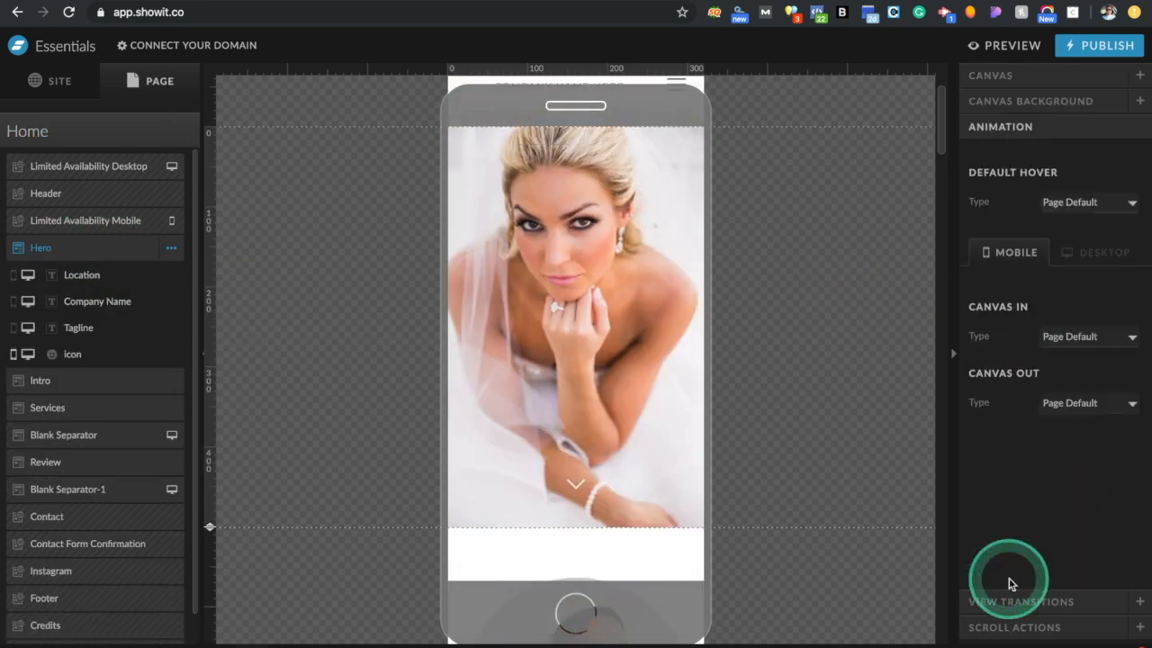
Check the default hover types, then show the Hero chevron icon's transition settings
{"action": "left_click", "coordinate": [1087, 204]}
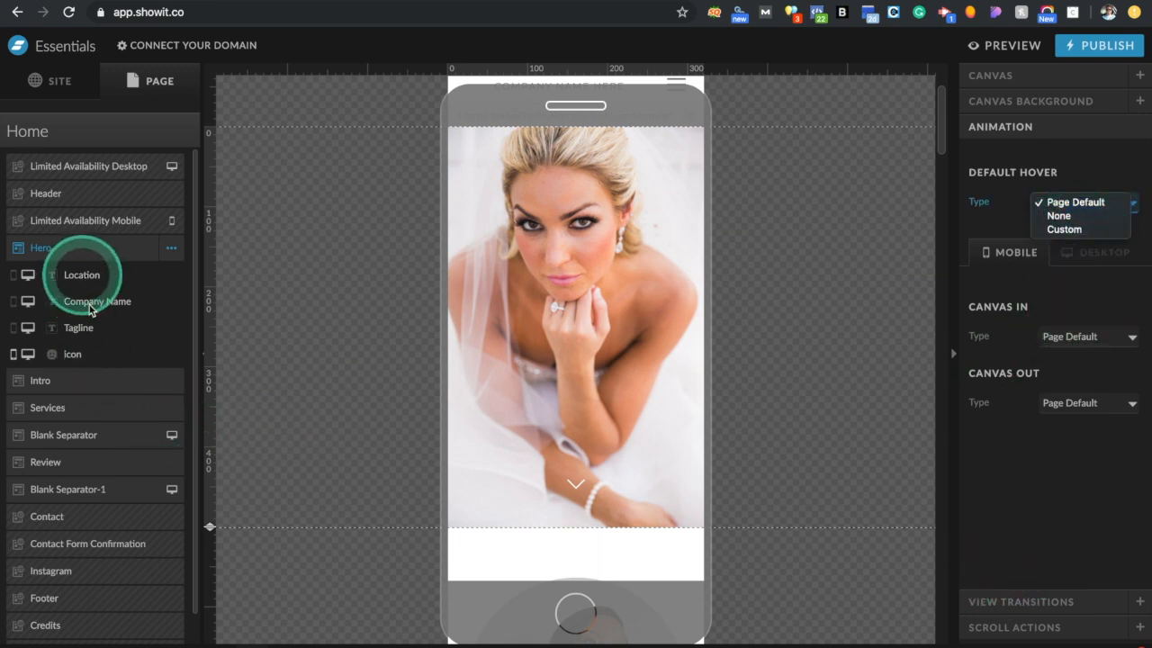
{"action": "left_click", "coordinate": [79, 354]}
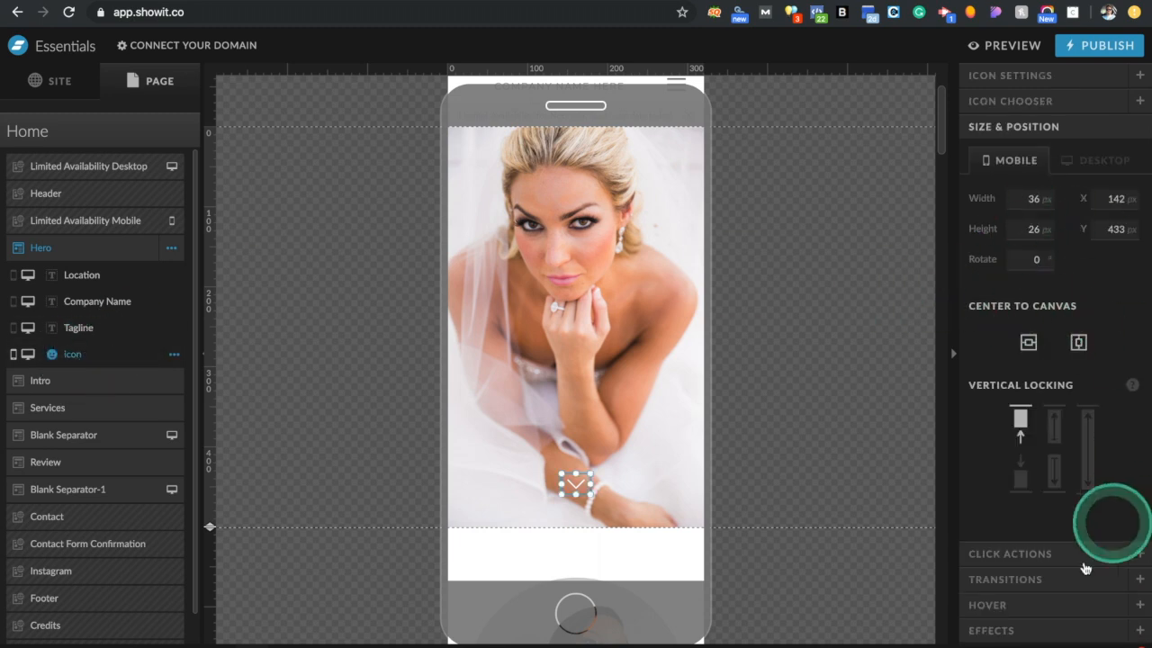
{"action": "left_click", "coordinate": [1033, 579]}
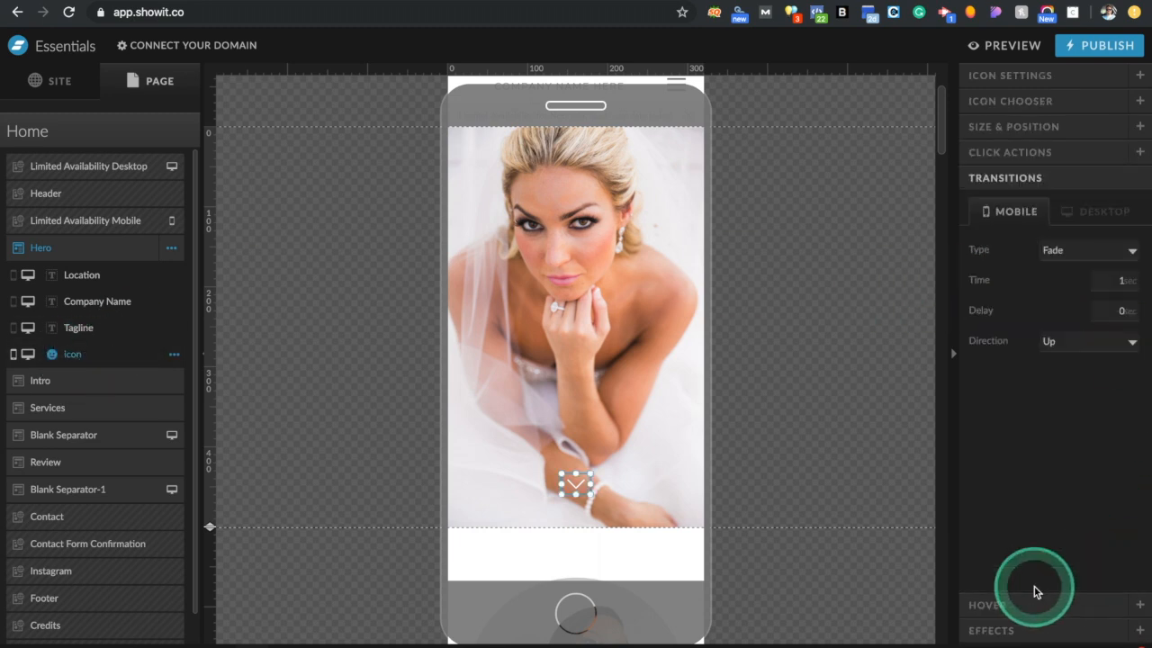
Switch to the desktop layout to see the icon's Fade, 2 sec, 0 delay, Up transition
{"action": "left_click", "coordinate": [1099, 213]}
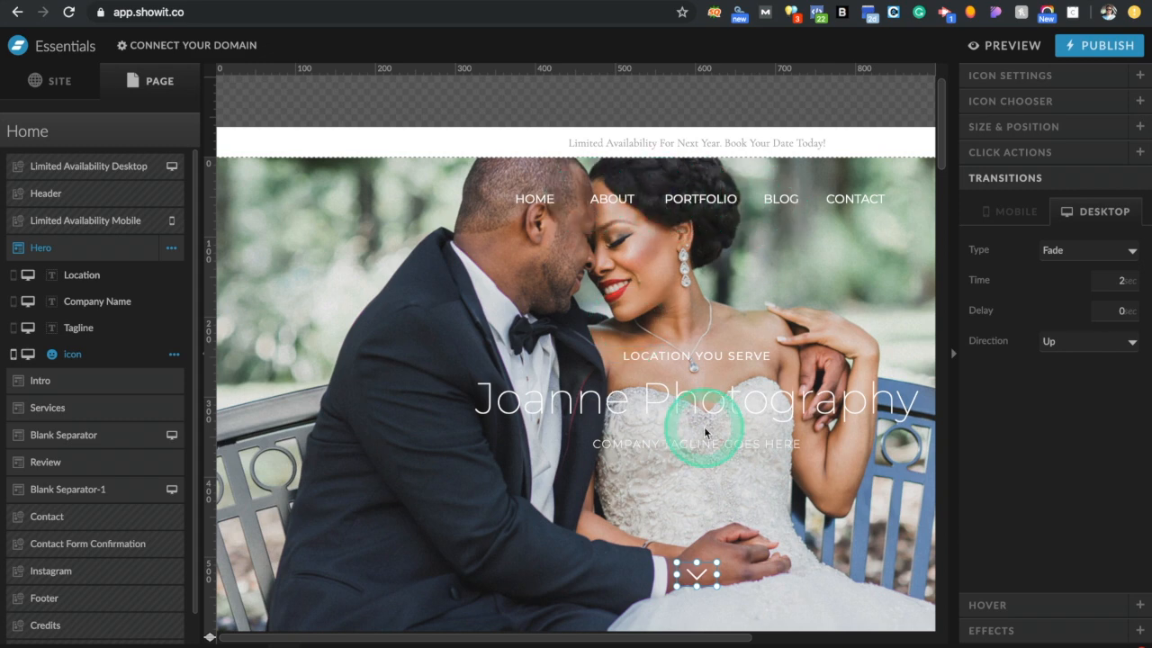
{"action": "scroll", "coordinate": [704, 430], "scroll_direction": "down", "scroll_amount": 10}
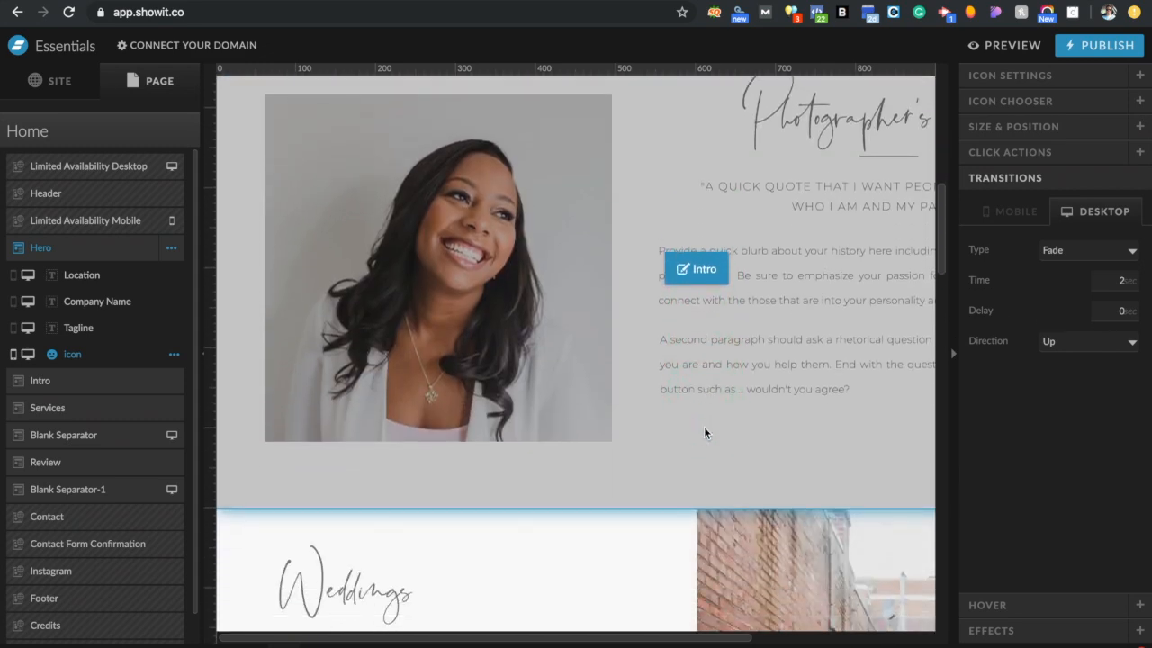
{"action": "scroll", "coordinate": [703, 428], "scroll_direction": "down", "scroll_amount": 10}
{"action": "scroll", "coordinate": [704, 432], "scroll_direction": "down", "scroll_amount": 2}
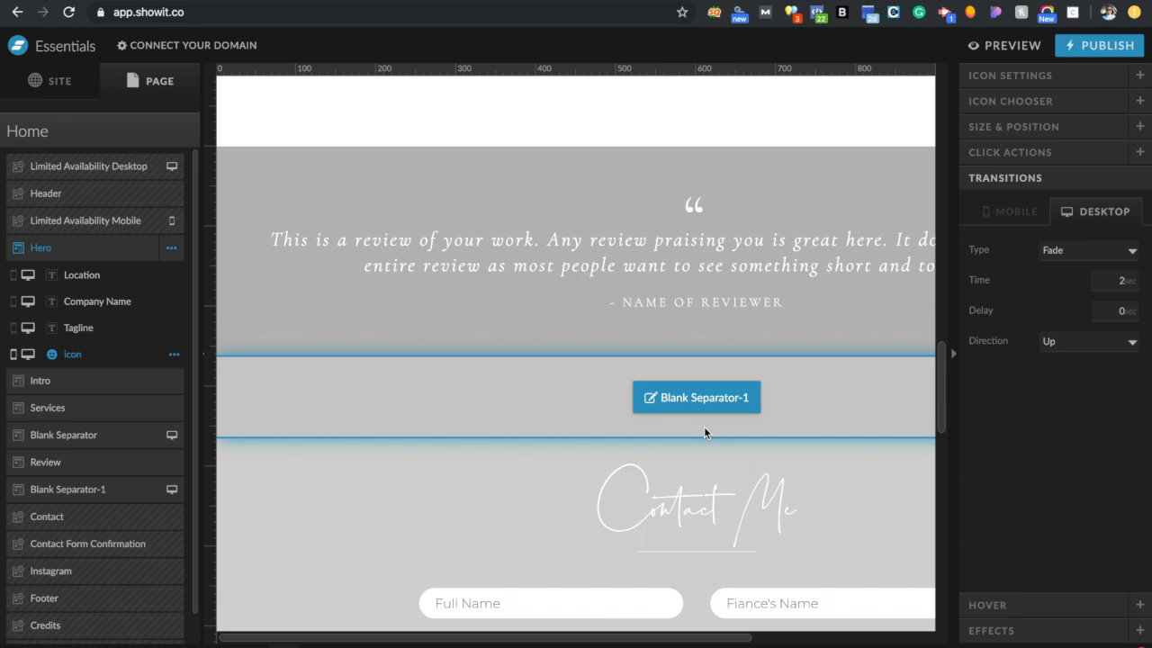
{"action": "left_click", "coordinate": [1113, 633]}
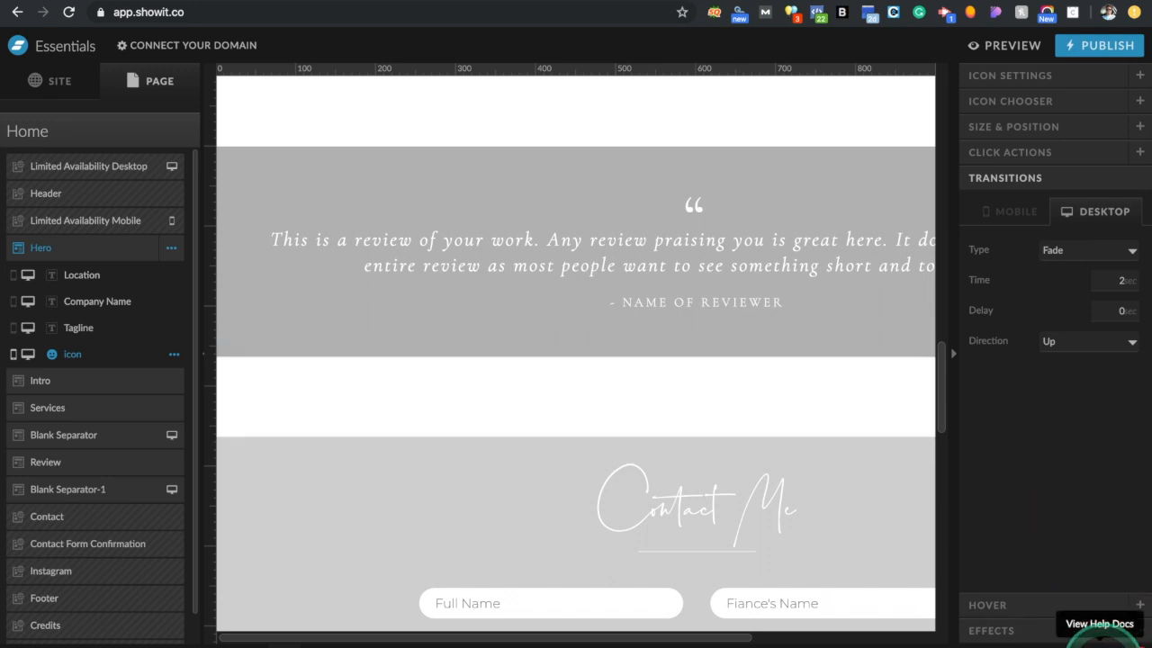
{"action": "left_click", "coordinate": [1102, 637]}
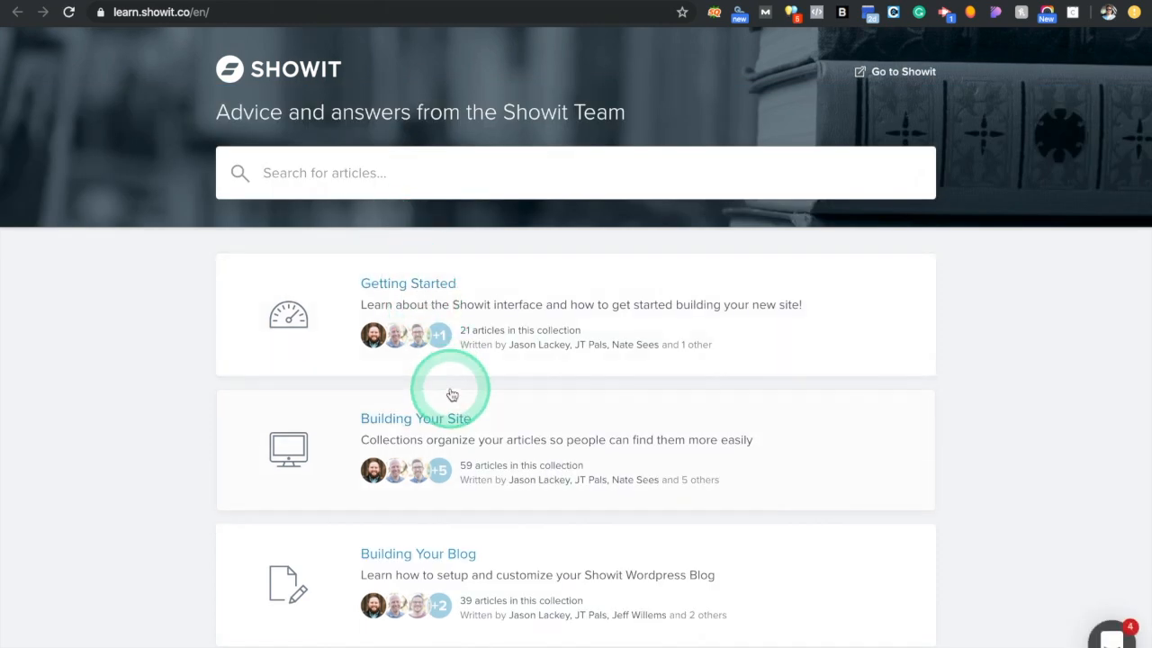
{"action": "scroll", "coordinate": [452, 392], "scroll_direction": "down", "scroll_amount": 4}
{"action": "scroll", "coordinate": [453, 394], "scroll_direction": "down", "scroll_amount": 4}
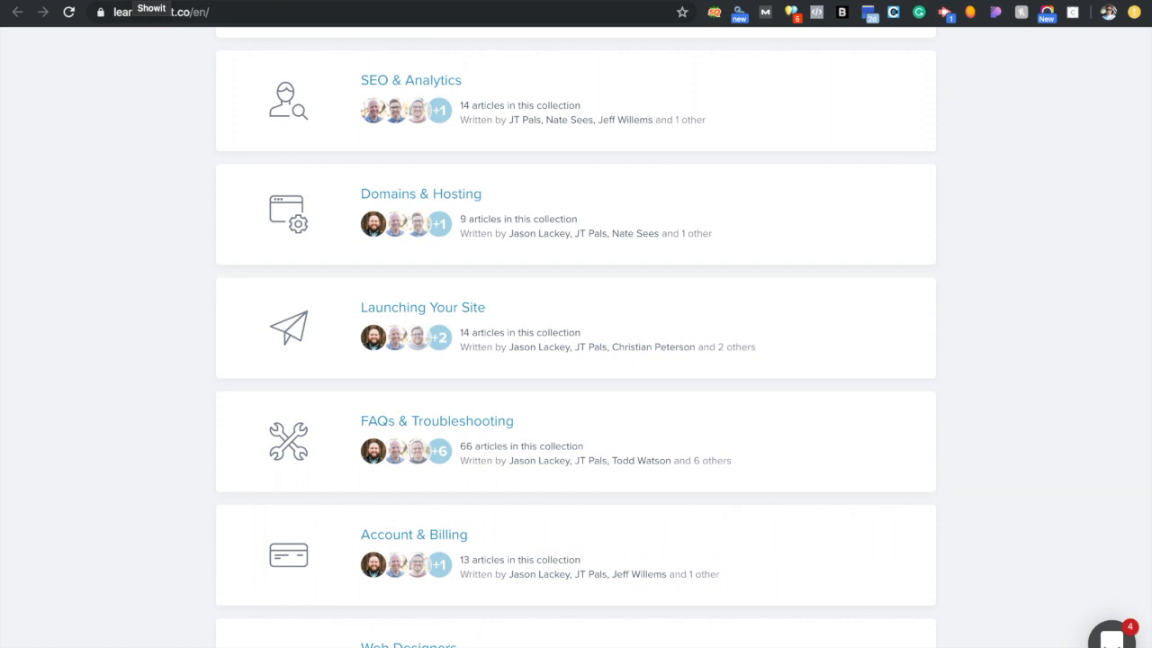
{"action": "left_click", "coordinate": [137, 1]}
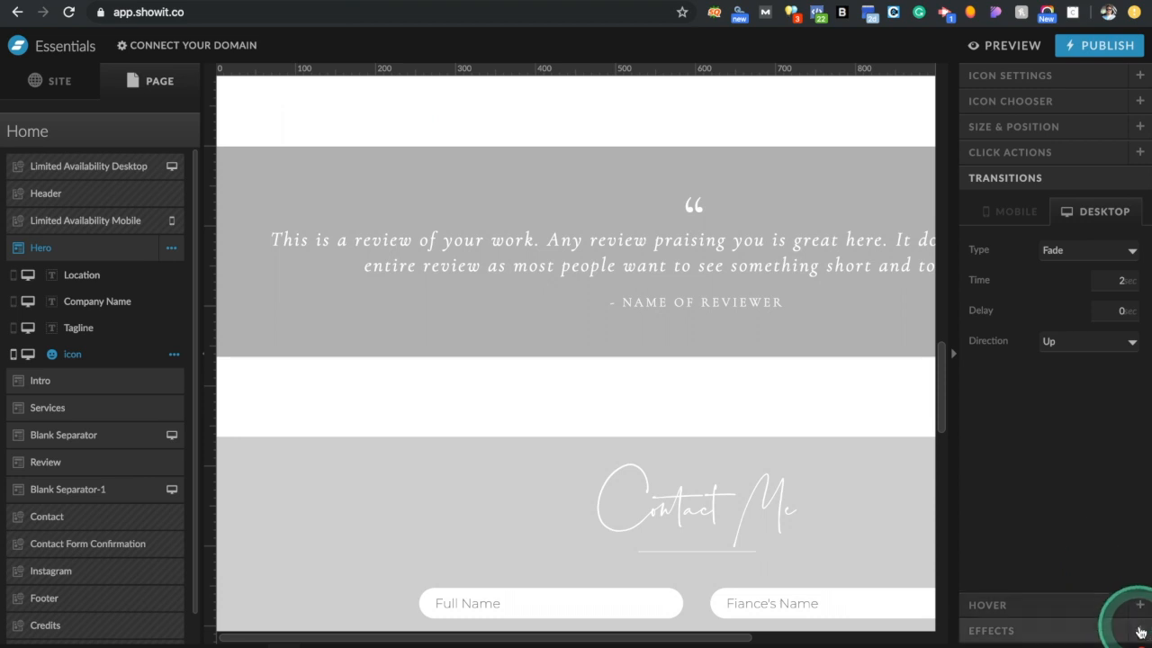
Open and close the support chat, then select the Home page and view its top
{"action": "left_click", "coordinate": [1109, 624]}
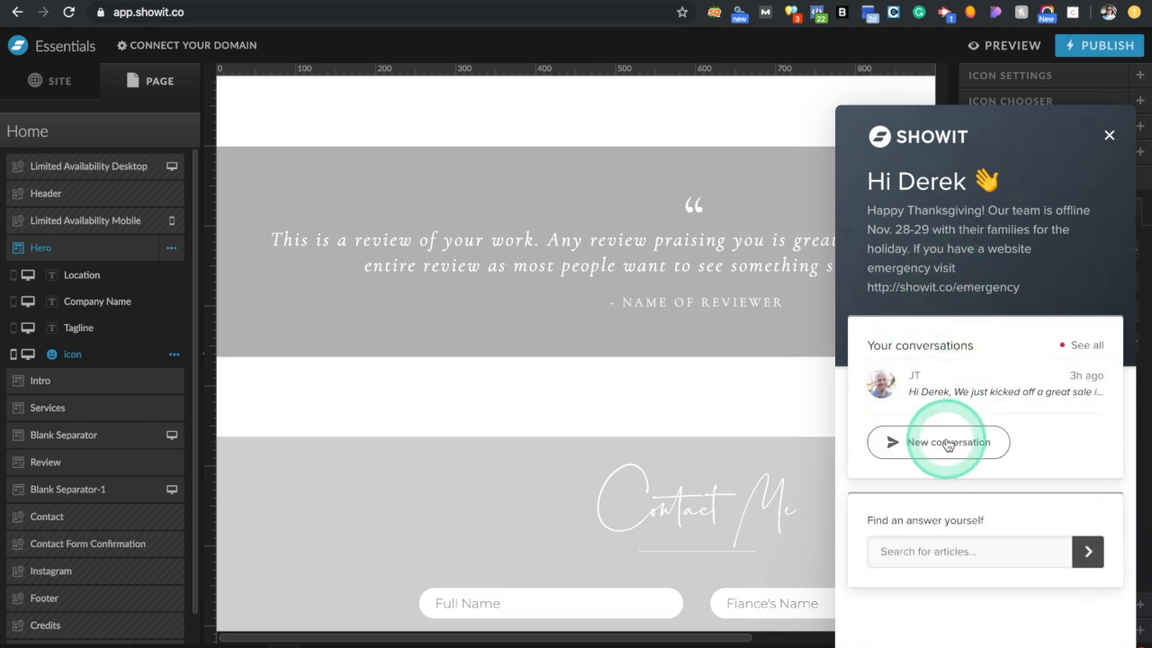
{"action": "left_click", "coordinate": [1109, 137]}
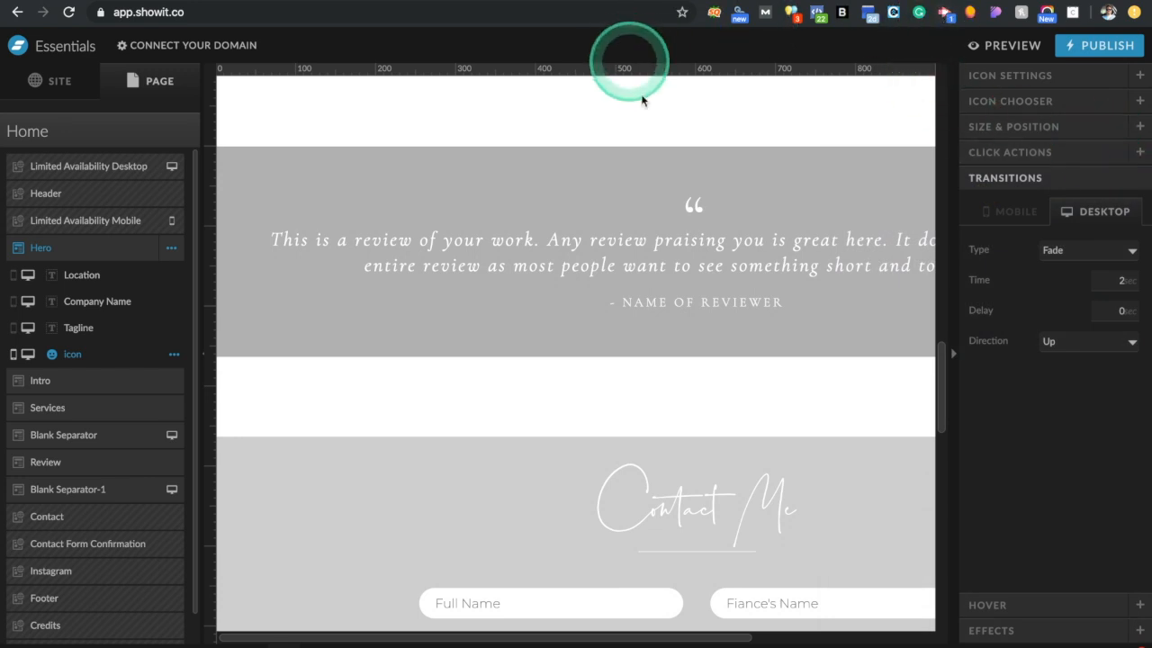
{"action": "left_click", "coordinate": [72, 128]}
{"action": "left_click", "coordinate": [509, 315]}
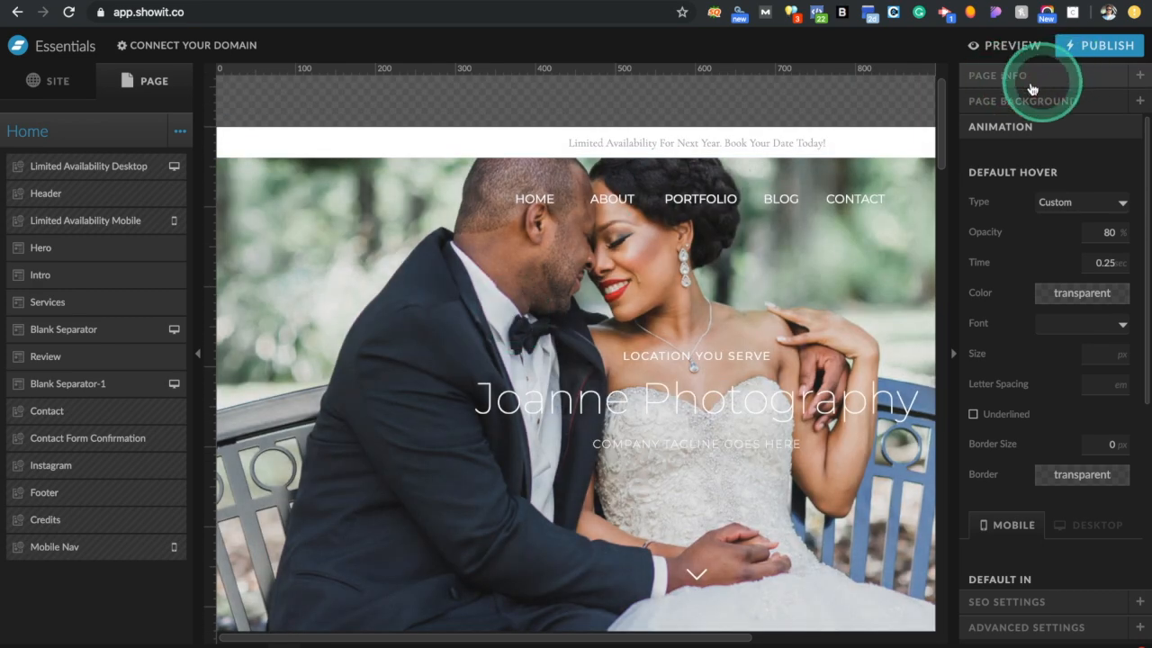
Bring up the Account dialog listing profile, sites, designs, domains and subscription
{"action": "left_click", "coordinate": [979, 351]}
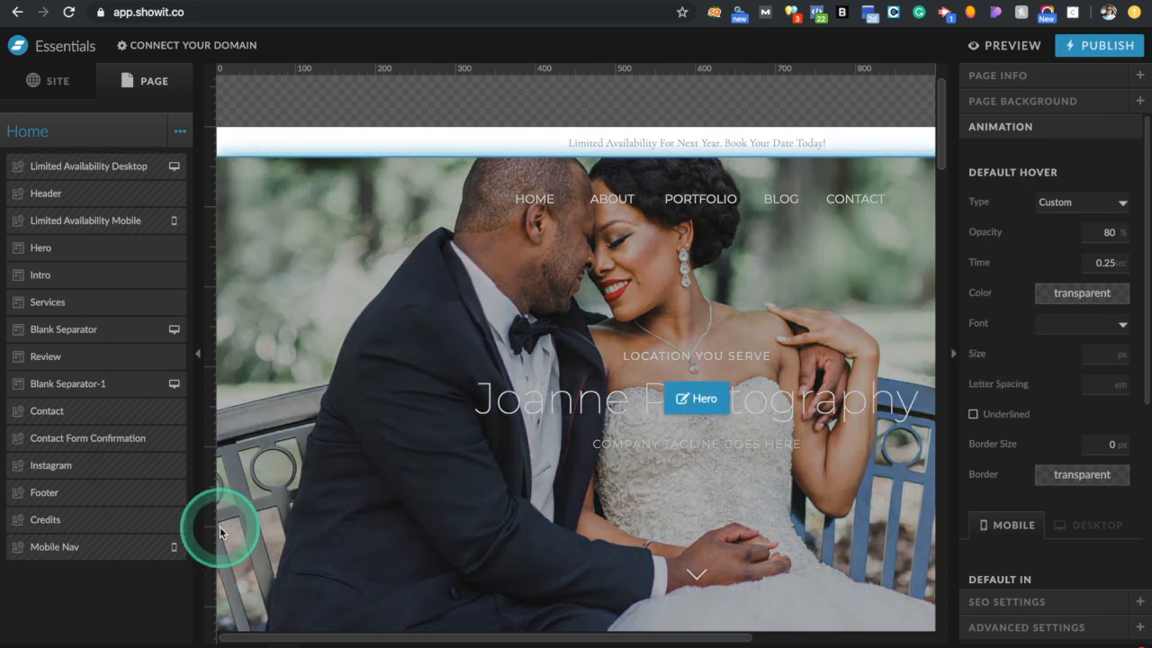
{"action": "left_click", "coordinate": [165, 629]}
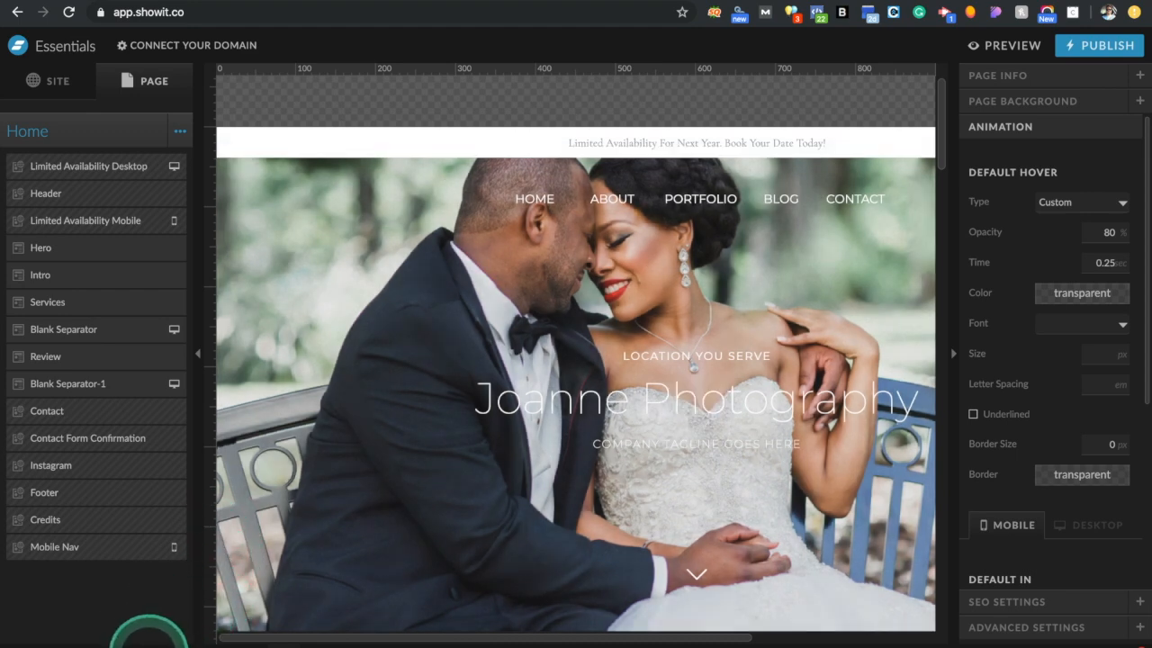
{"action": "left_click", "coordinate": [49, 641]}
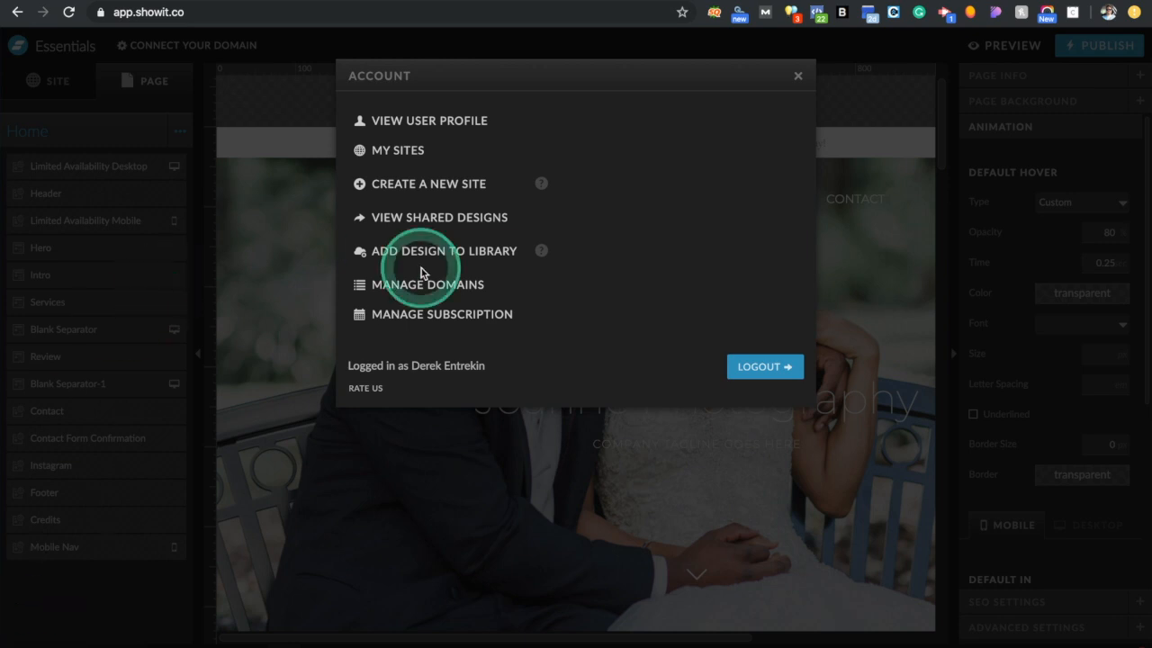
Open the user profile and go to its account settings page
{"action": "left_click", "coordinate": [432, 124]}
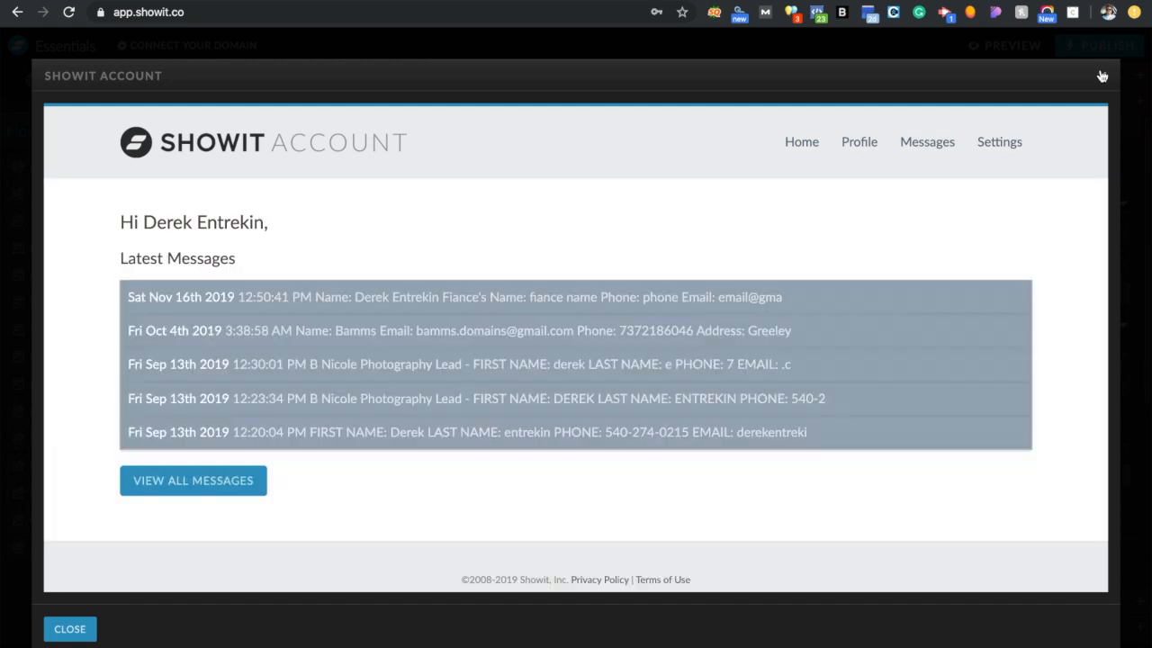
{"action": "left_click", "coordinate": [995, 143]}
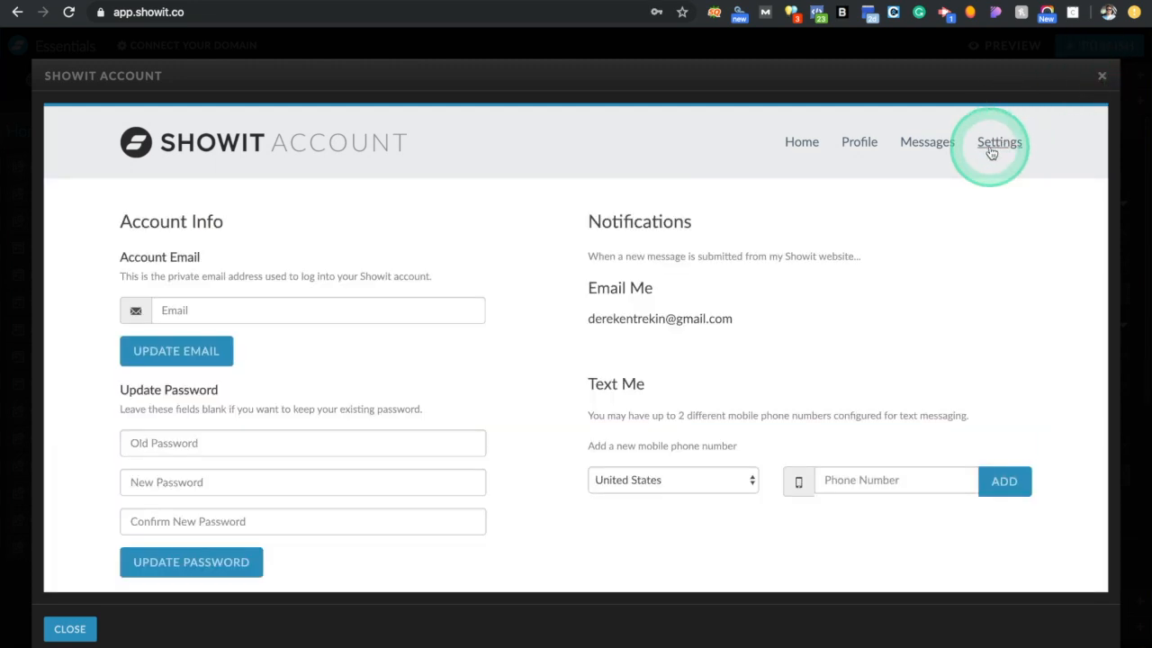
{"action": "left_click", "coordinate": [377, 300]}
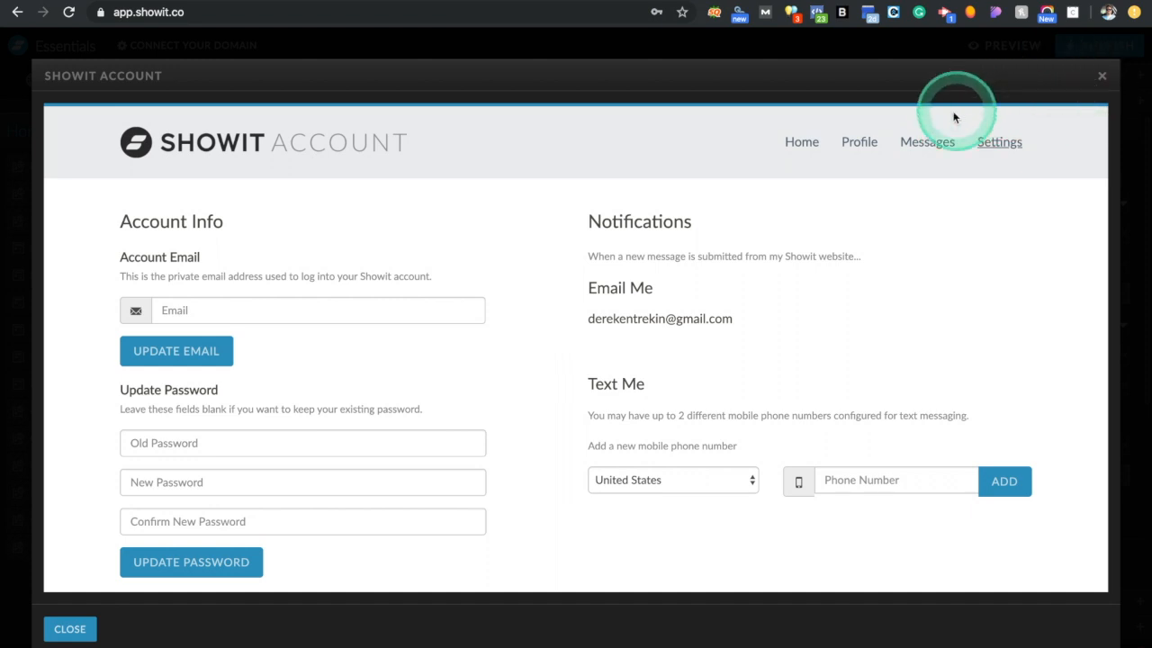
Read the latest form submission message, then close the account portal
{"action": "left_click", "coordinate": [926, 144]}
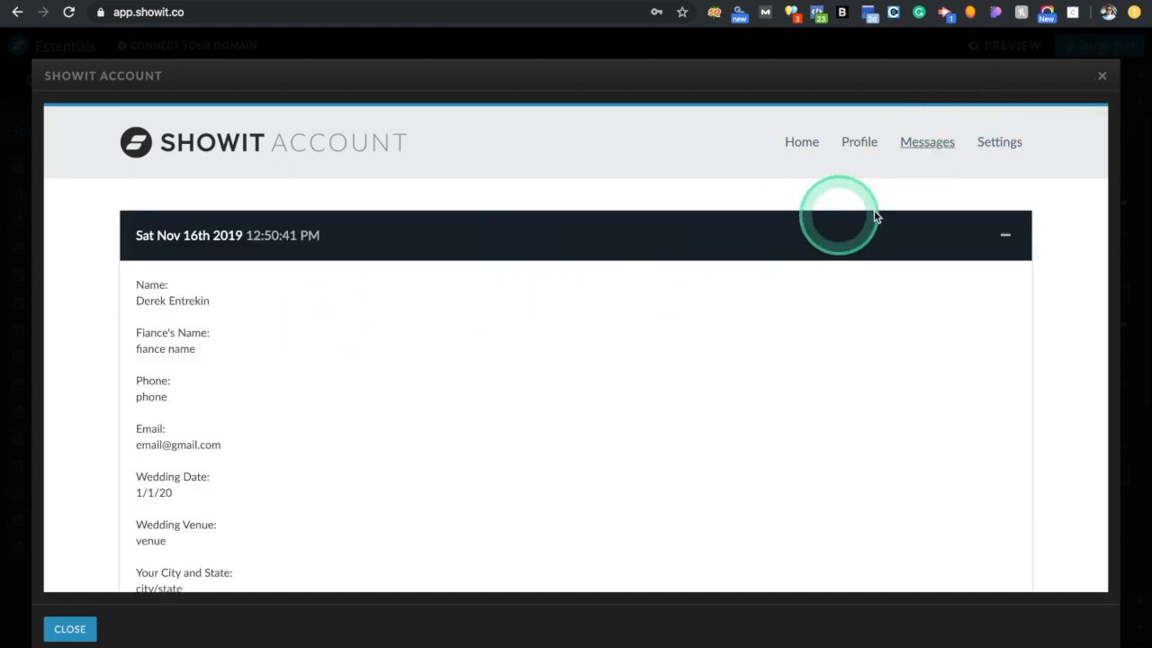
{"action": "left_click", "coordinate": [1100, 79]}
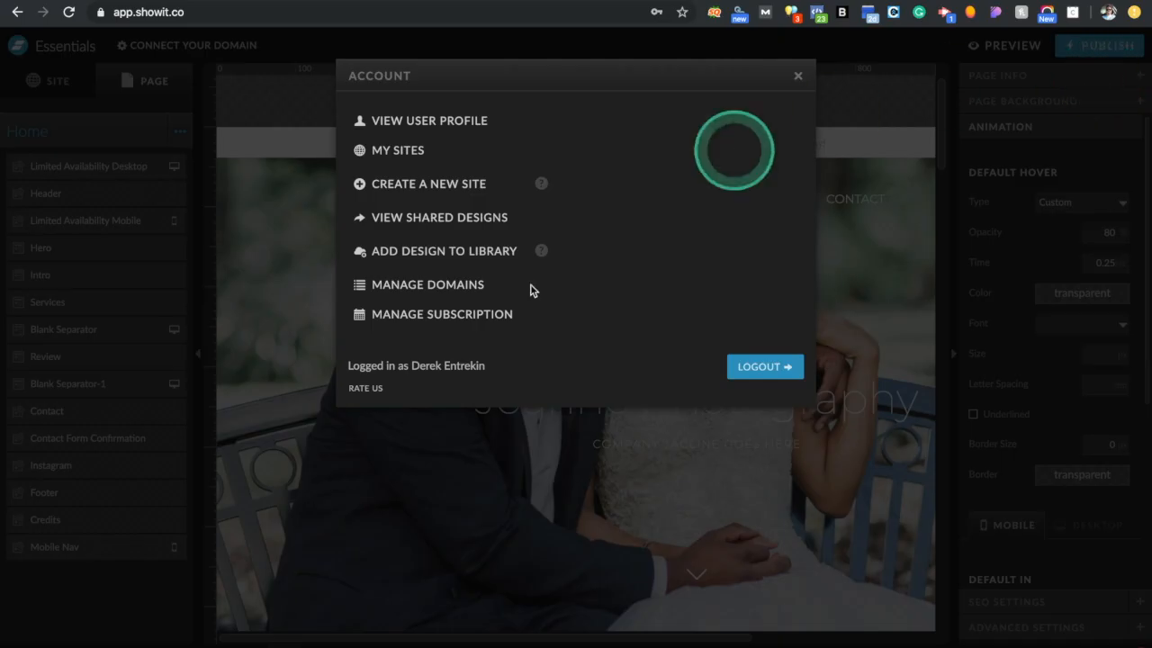
{"action": "left_click", "coordinate": [798, 79]}
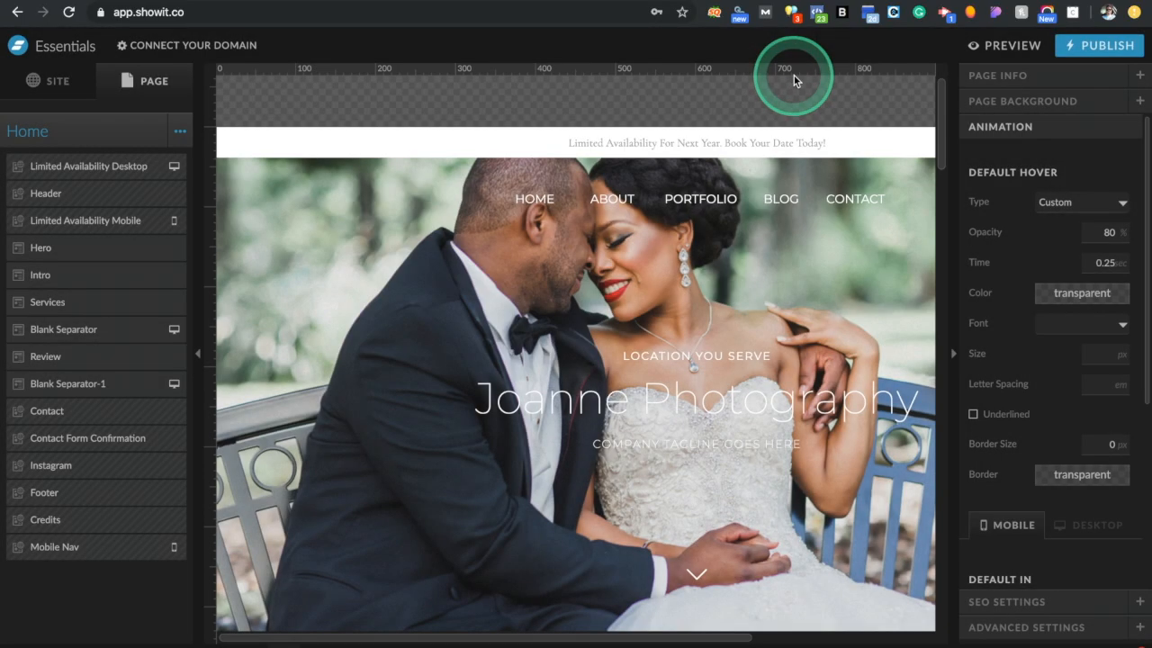